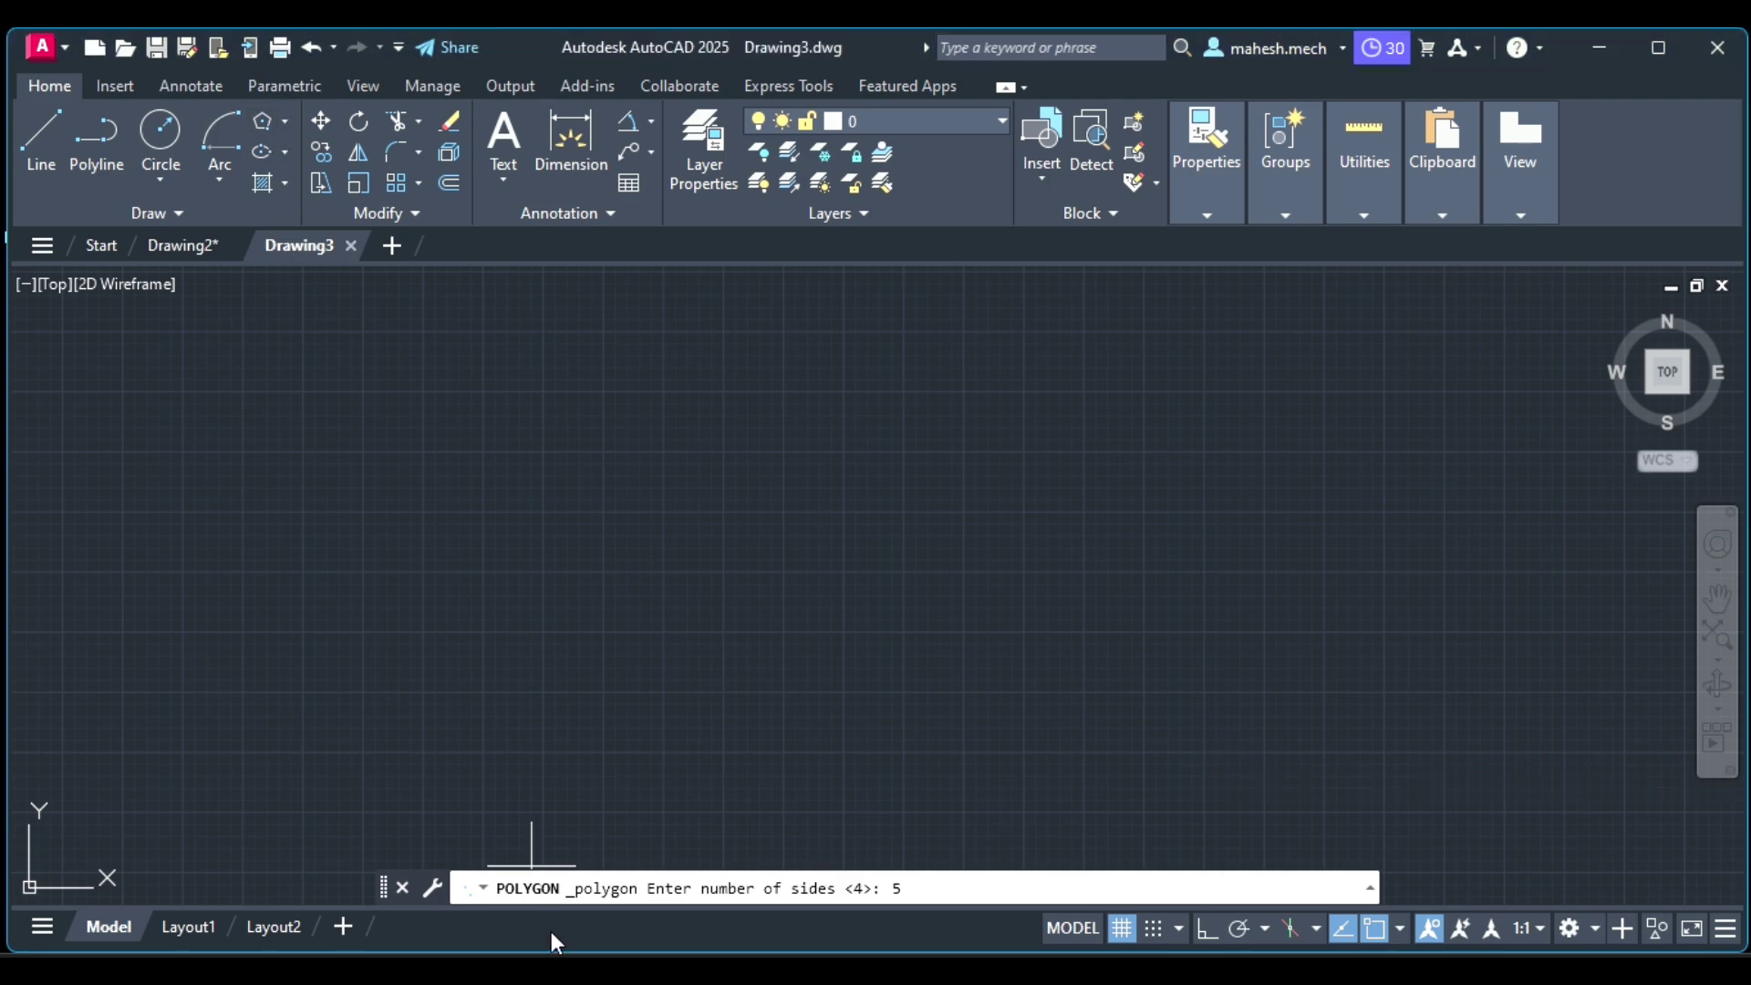
Cancel the previous attempt and start a new POLYGON with 5 sides
key("Escape")
left_click(556, 884)
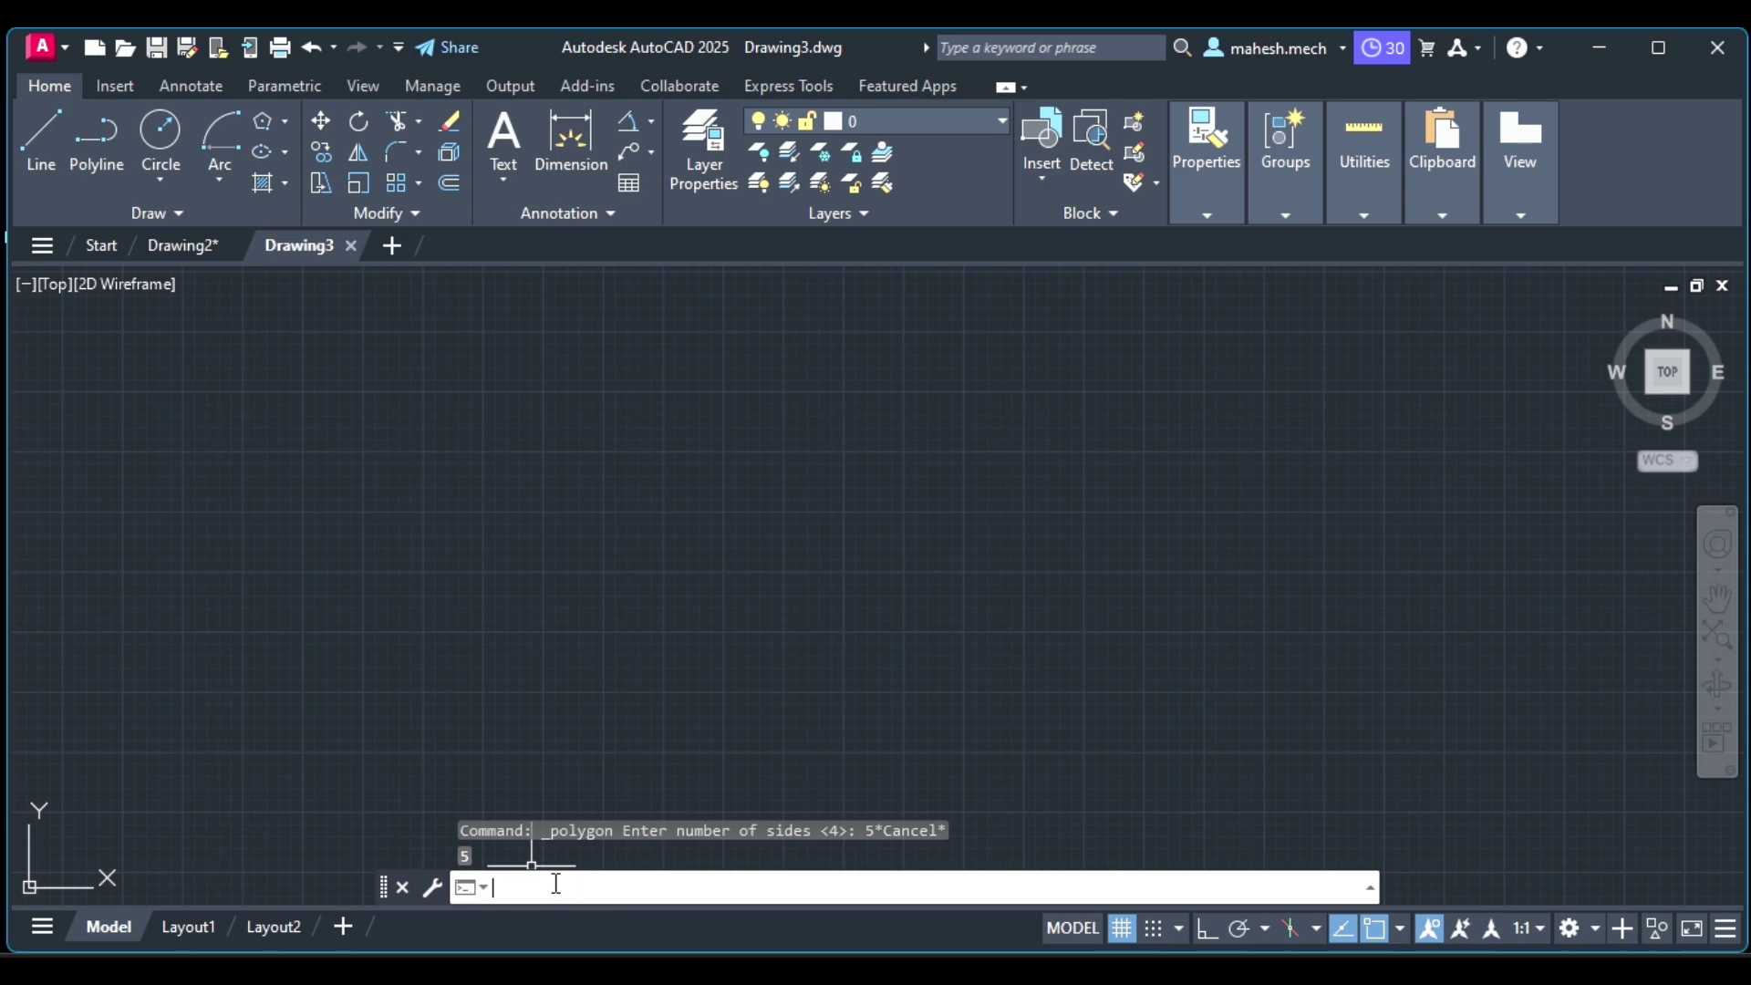
type("POLYGON")
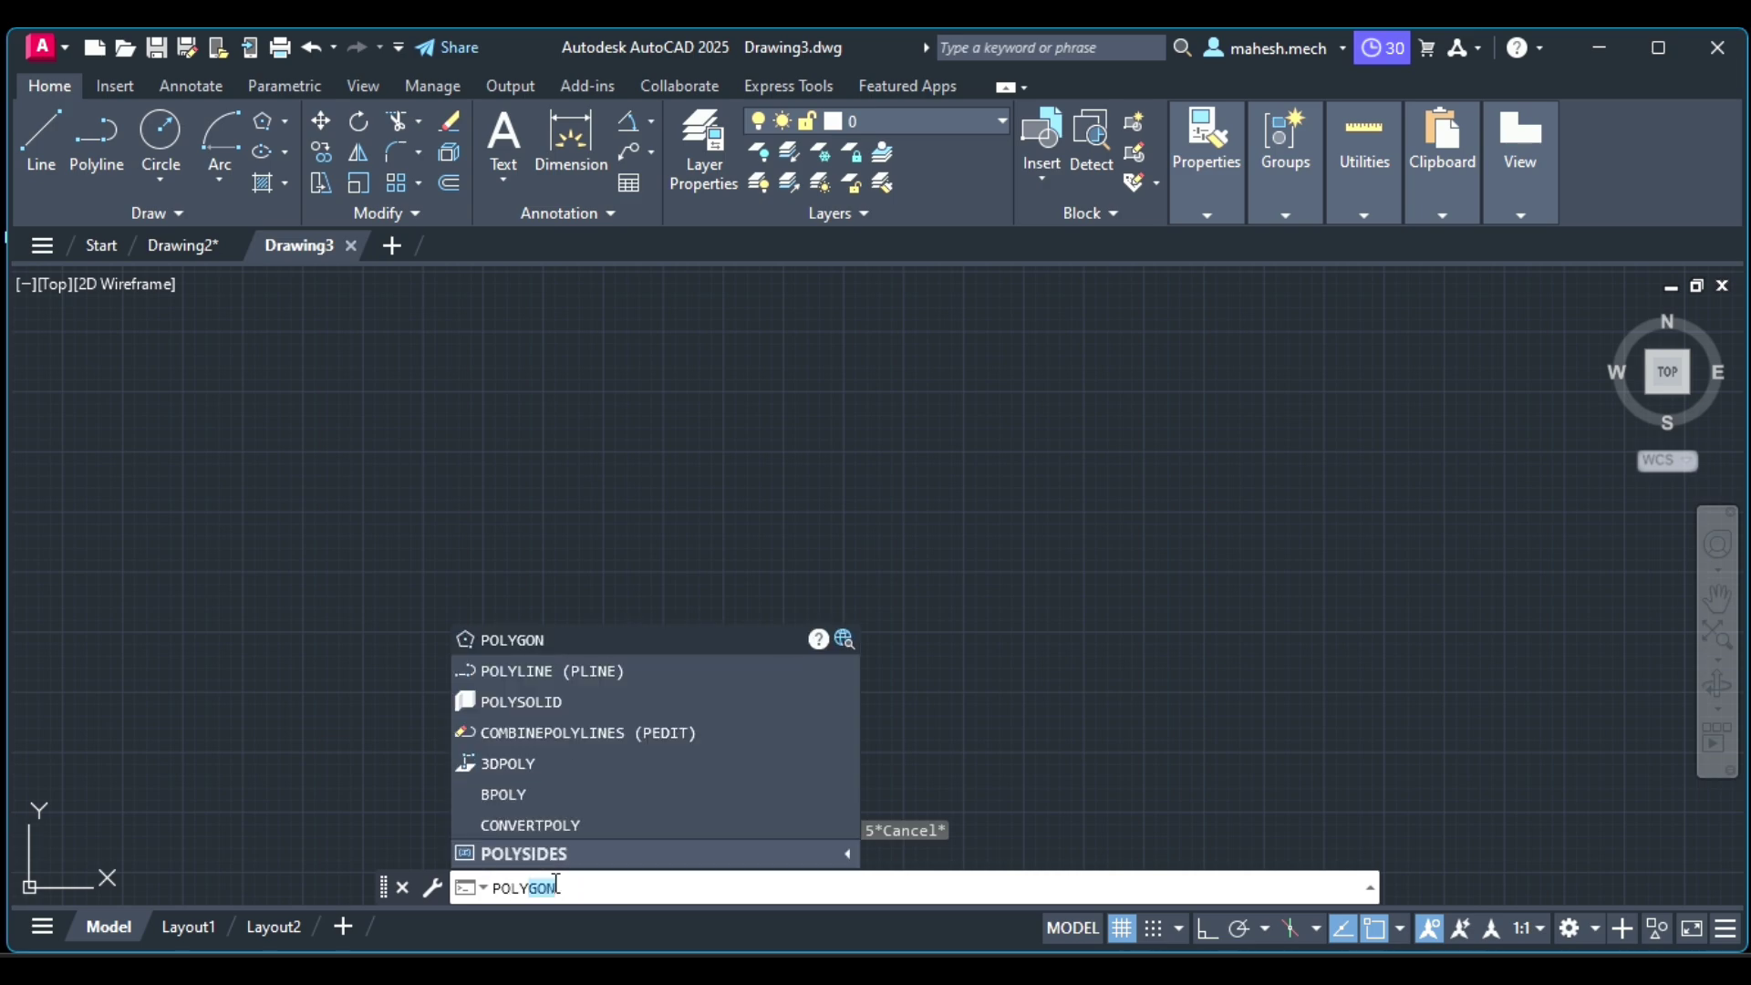
key("Return")
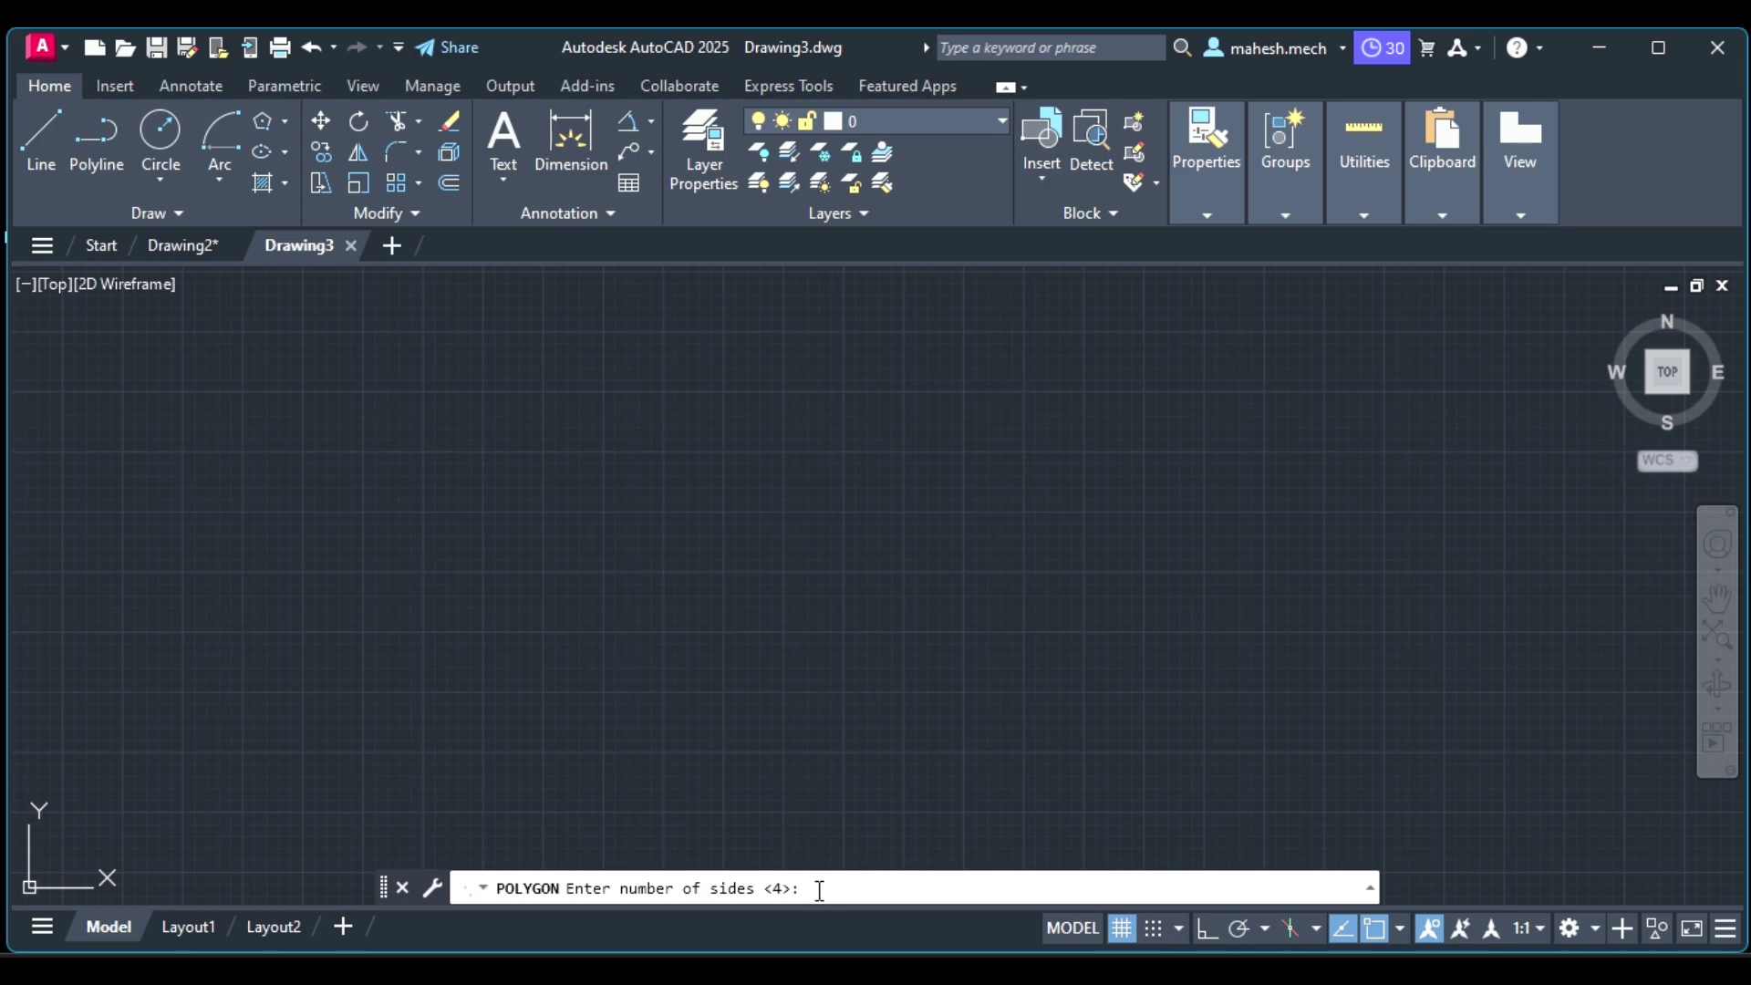
type("5")
key("Return")
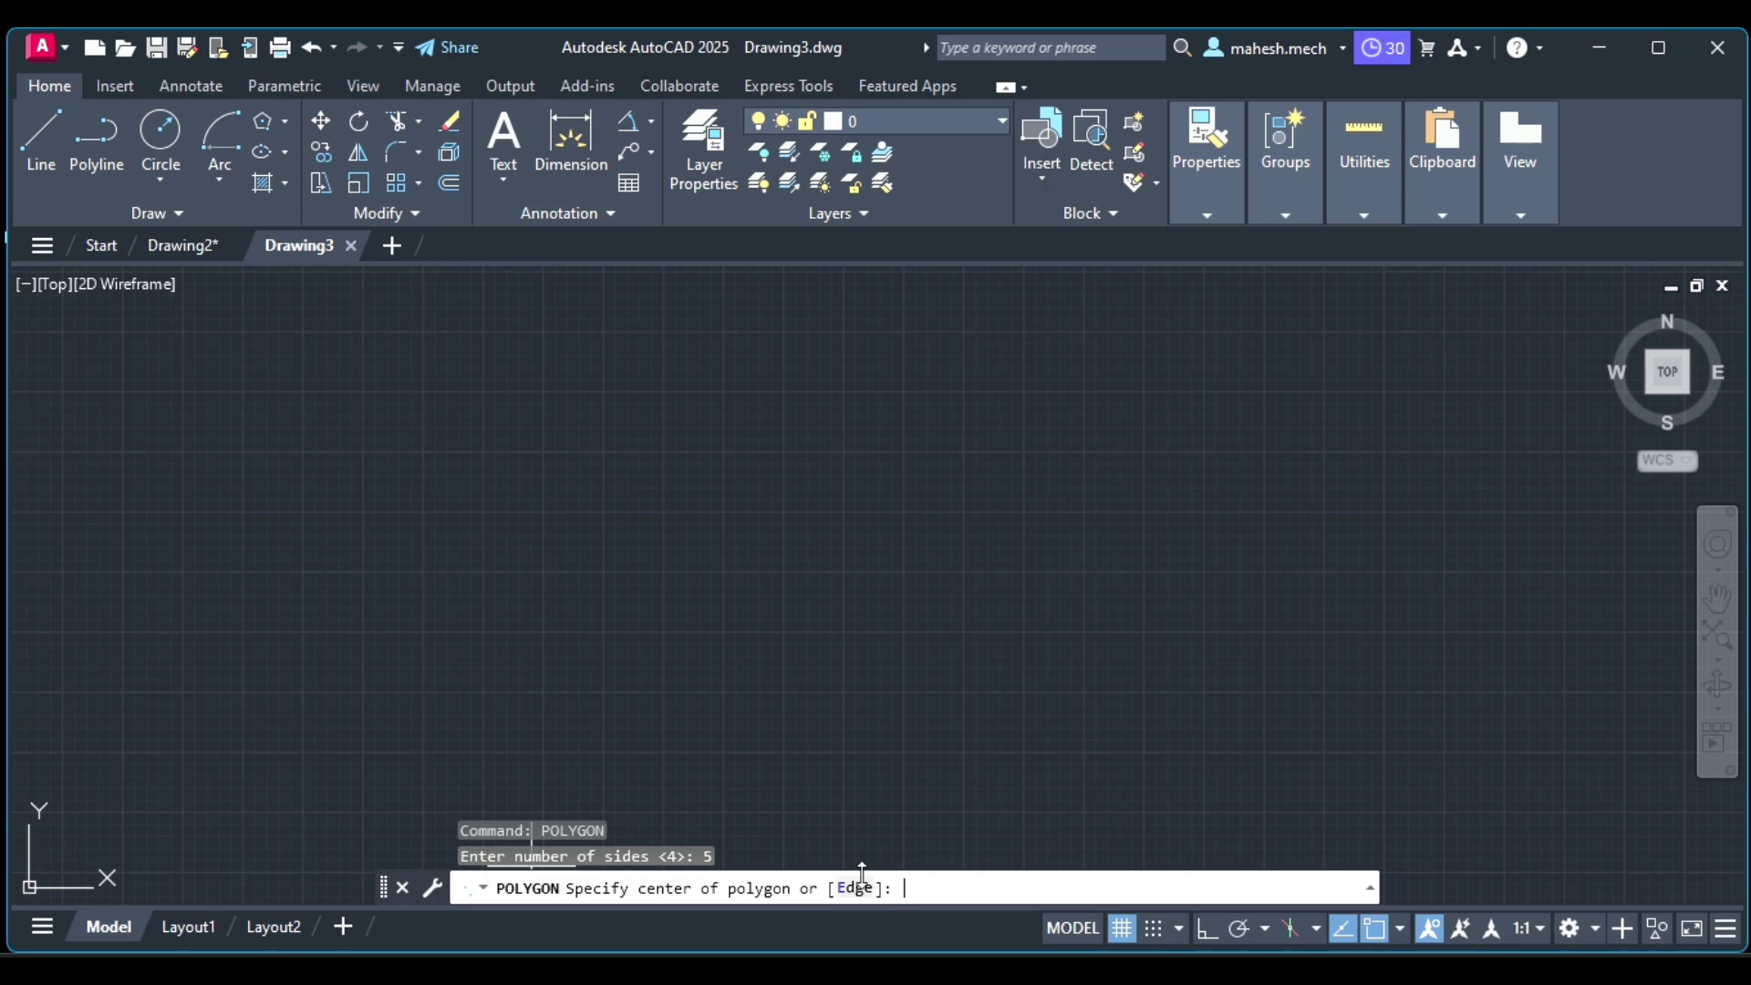
Draw the pentagon by its Edge, with Ortho on and a 50-unit horizontal edge
left_click(859, 889)
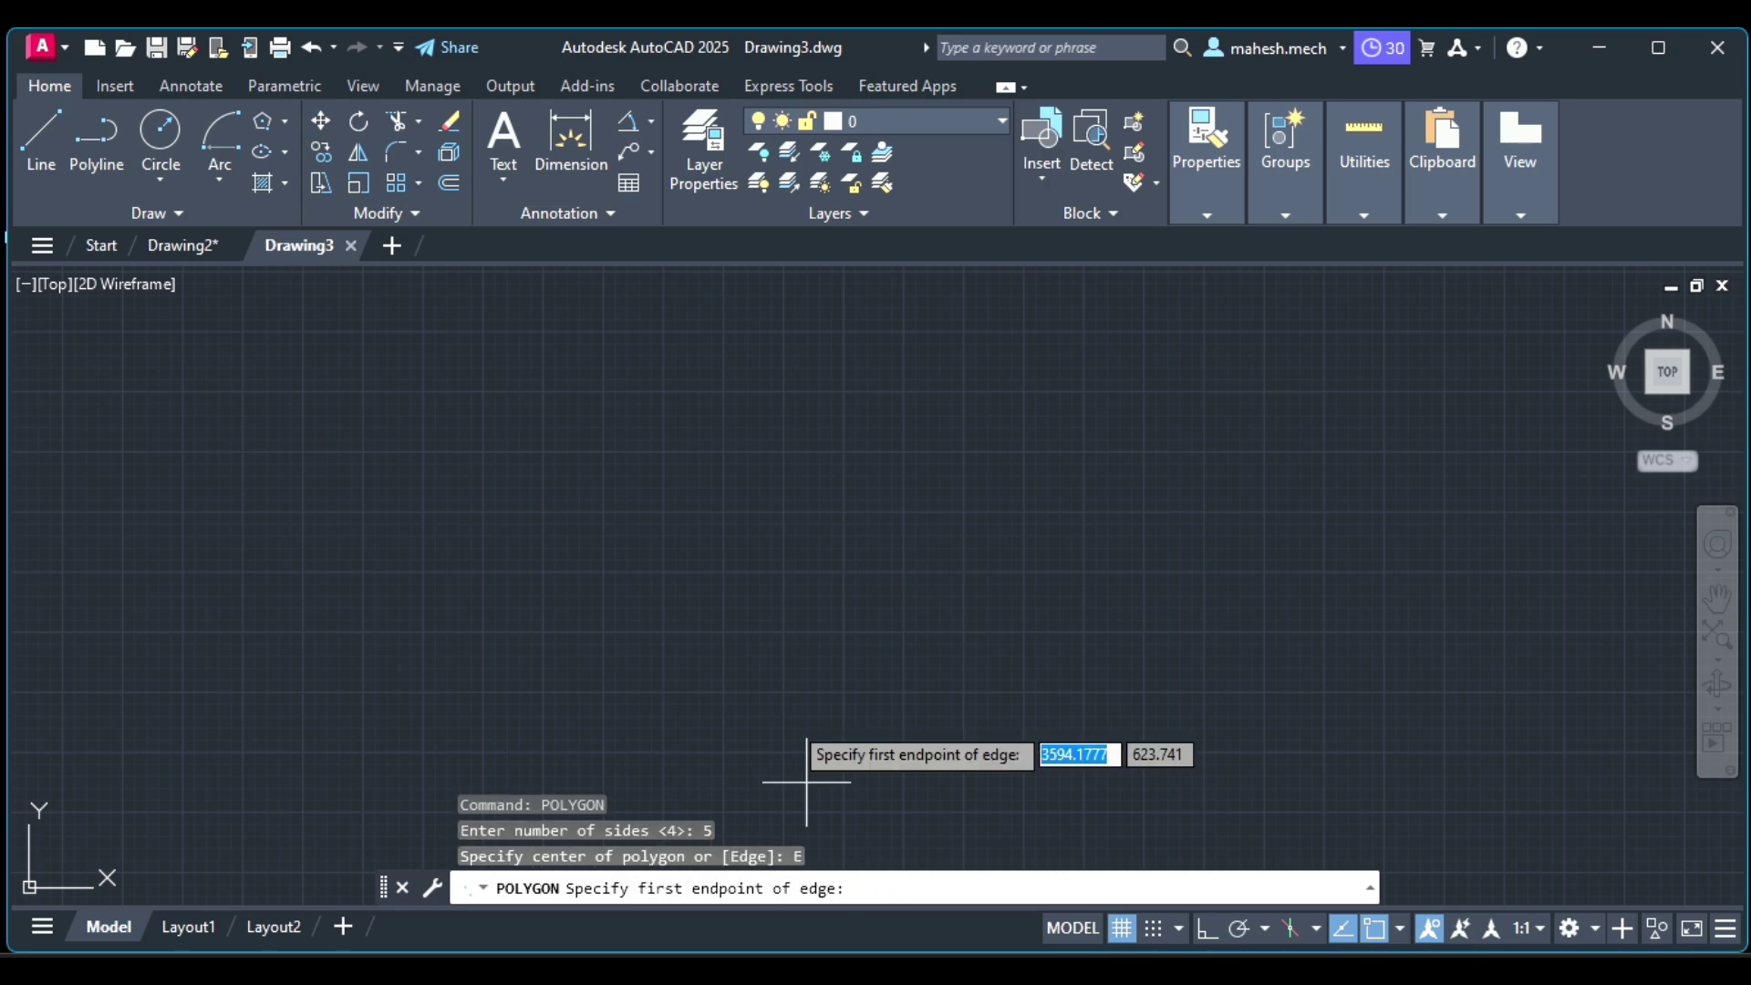
left_click(1206, 928)
left_click(639, 649)
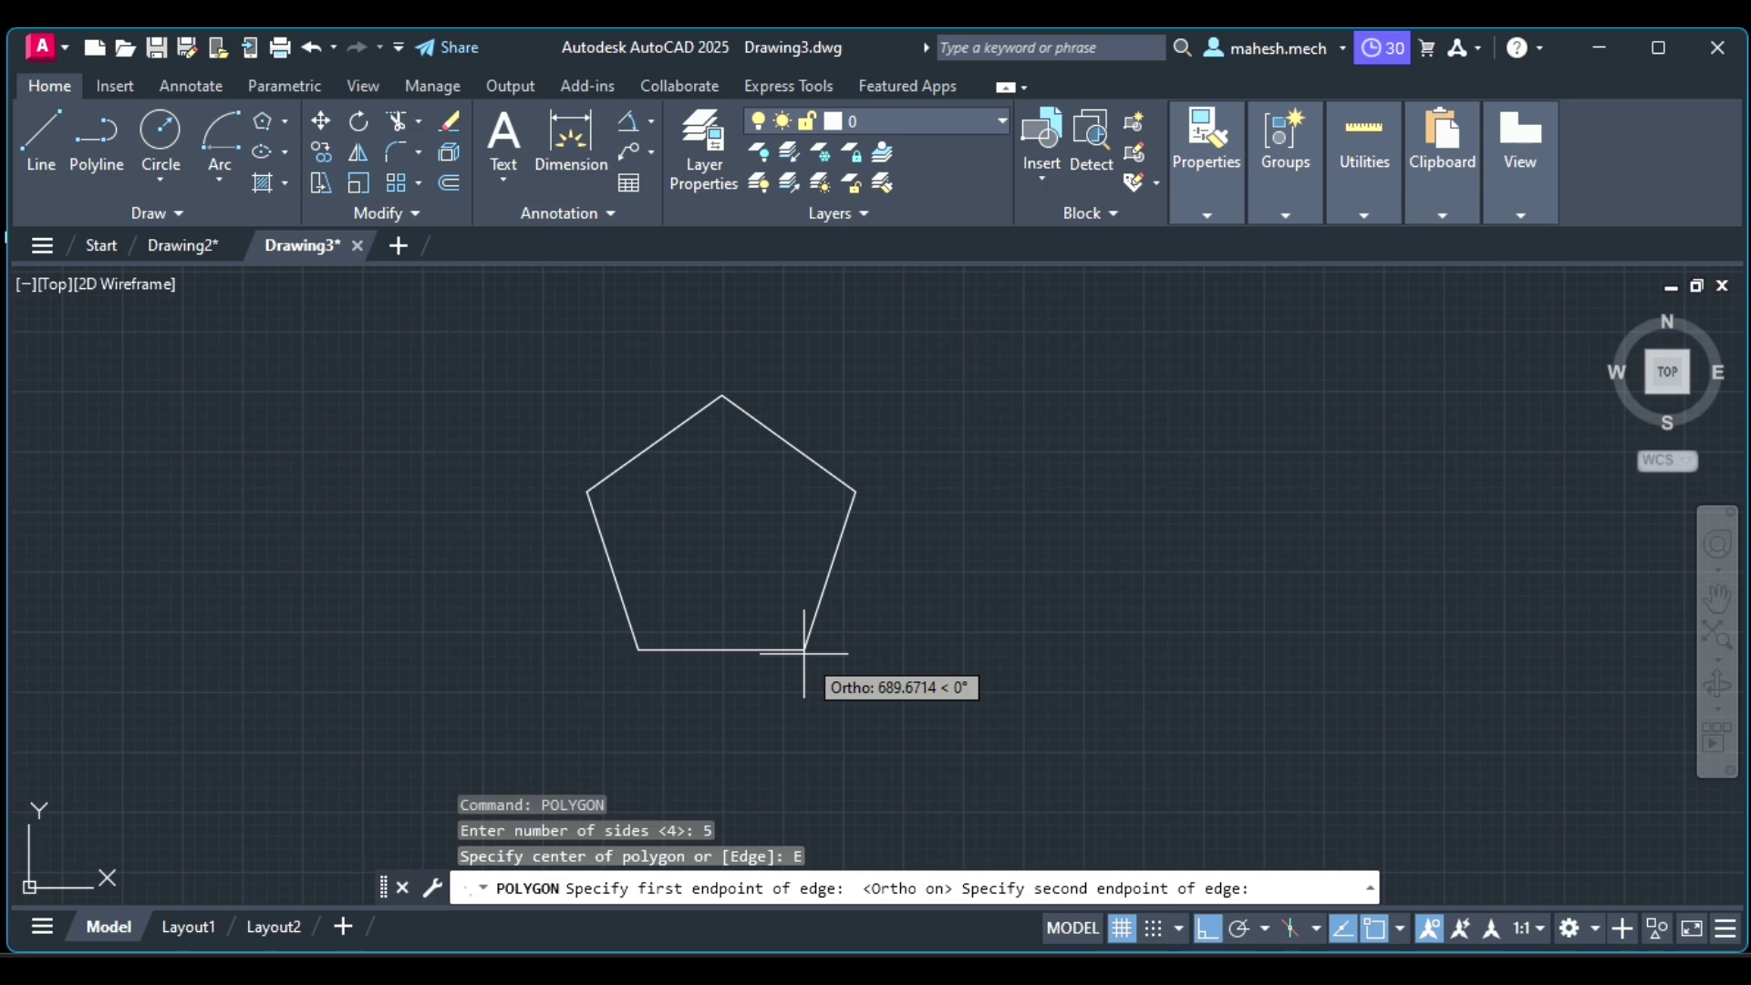
type("50")
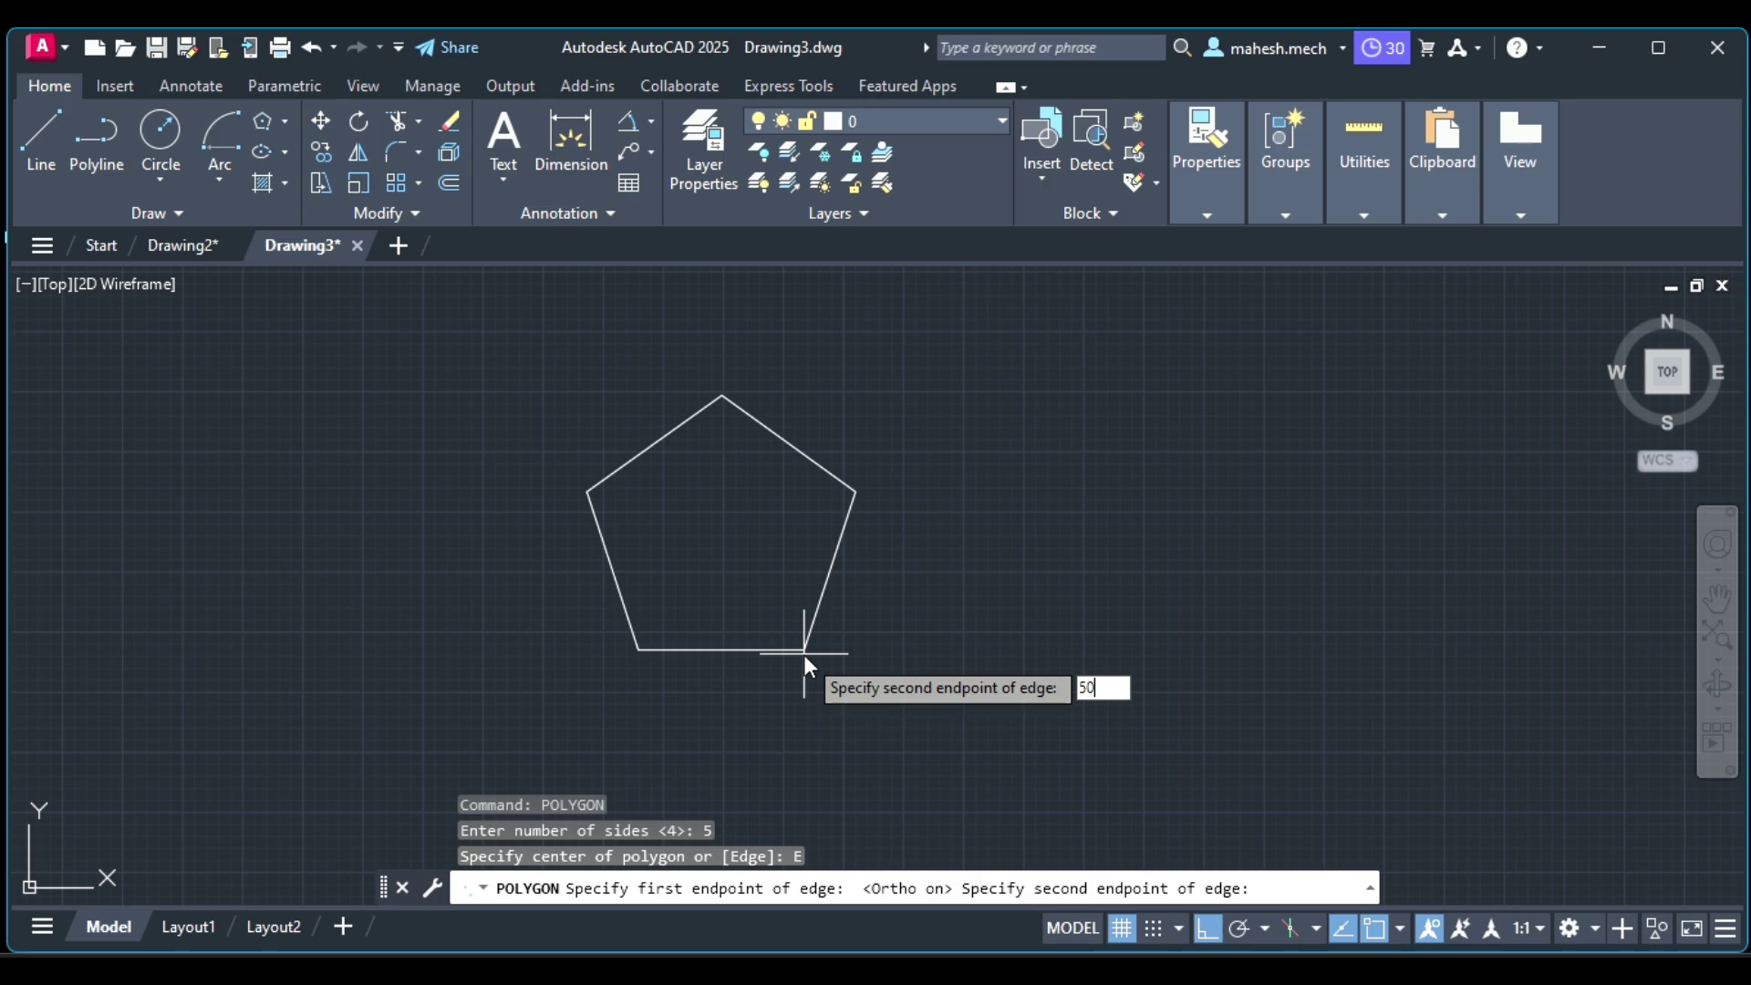
key("Return")
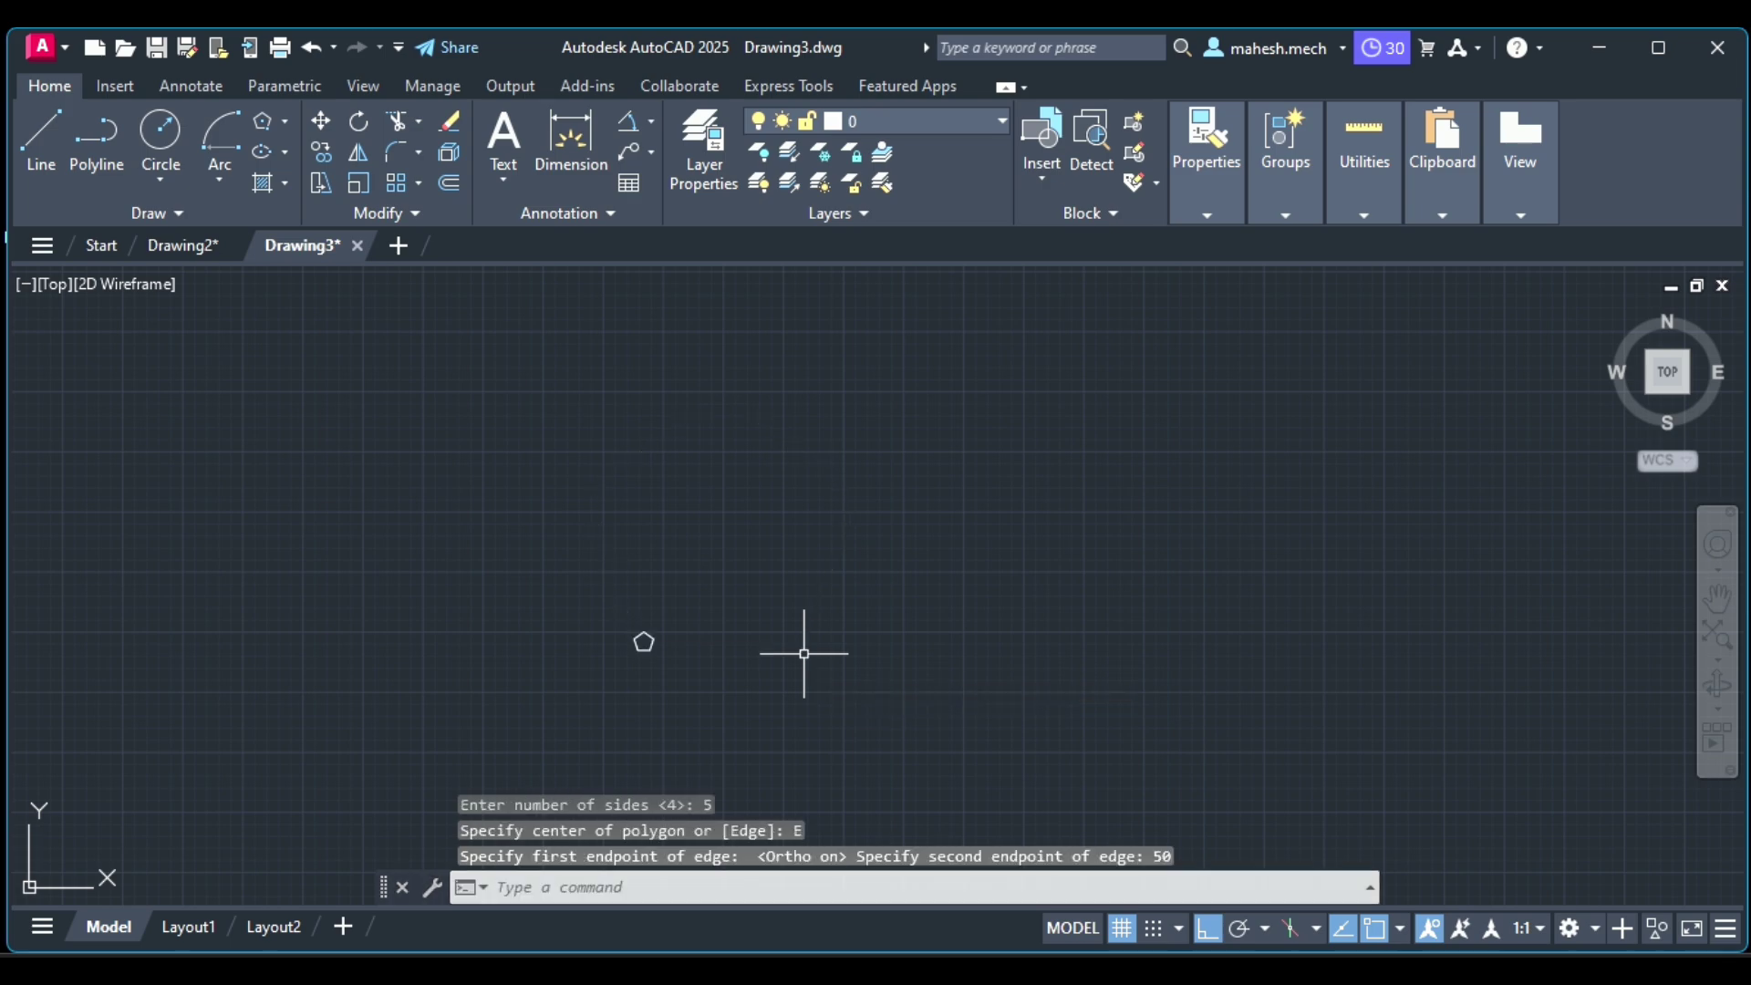
Zoom All, then pan and wheel-zoom so the pentagon fills the view
left_click(560, 888)
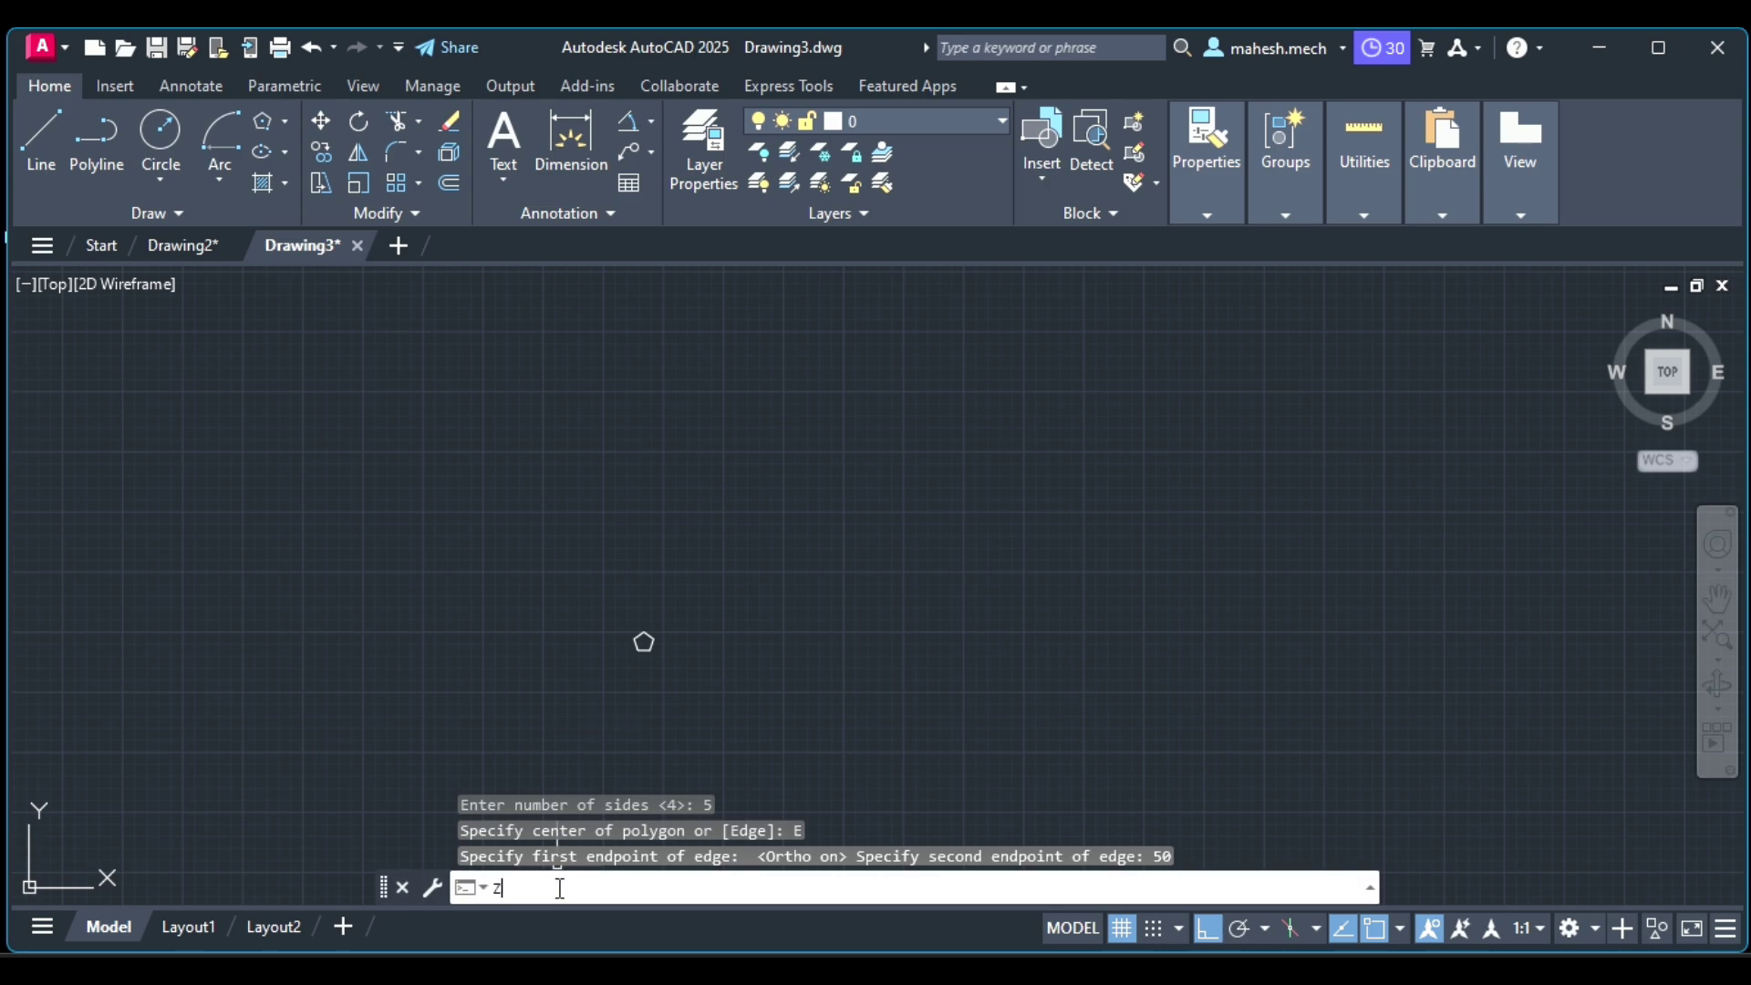
key("Return")
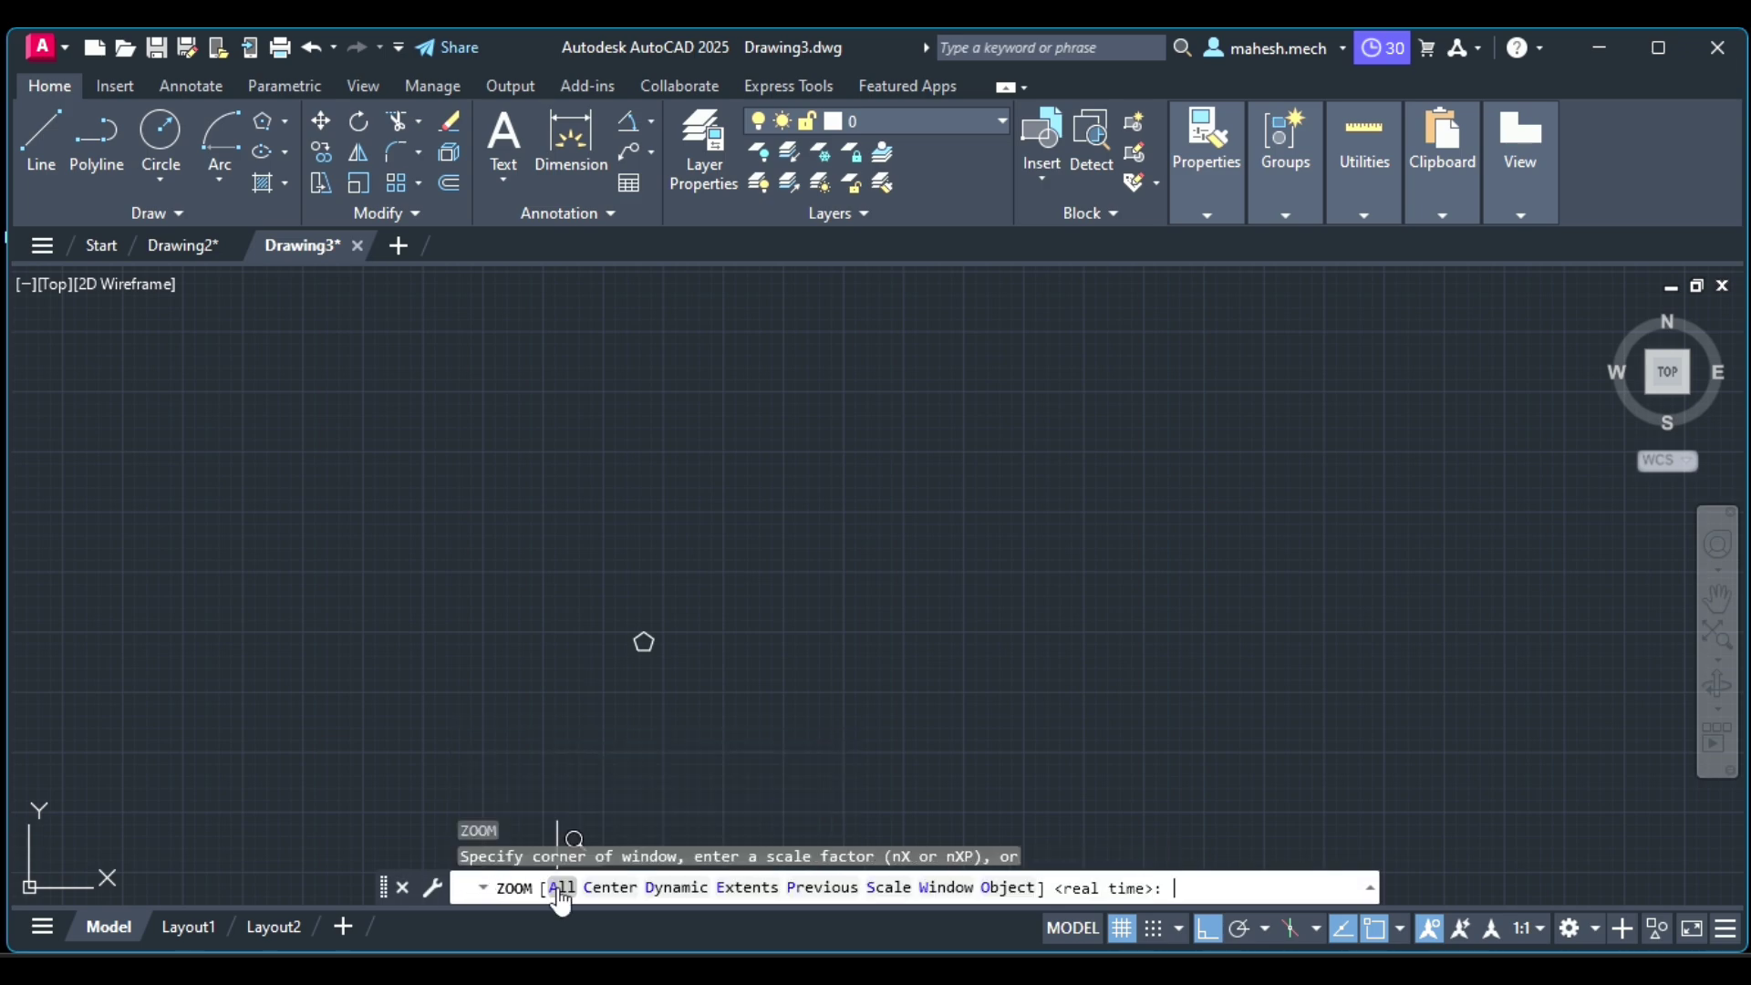
type("A")
key("Return")
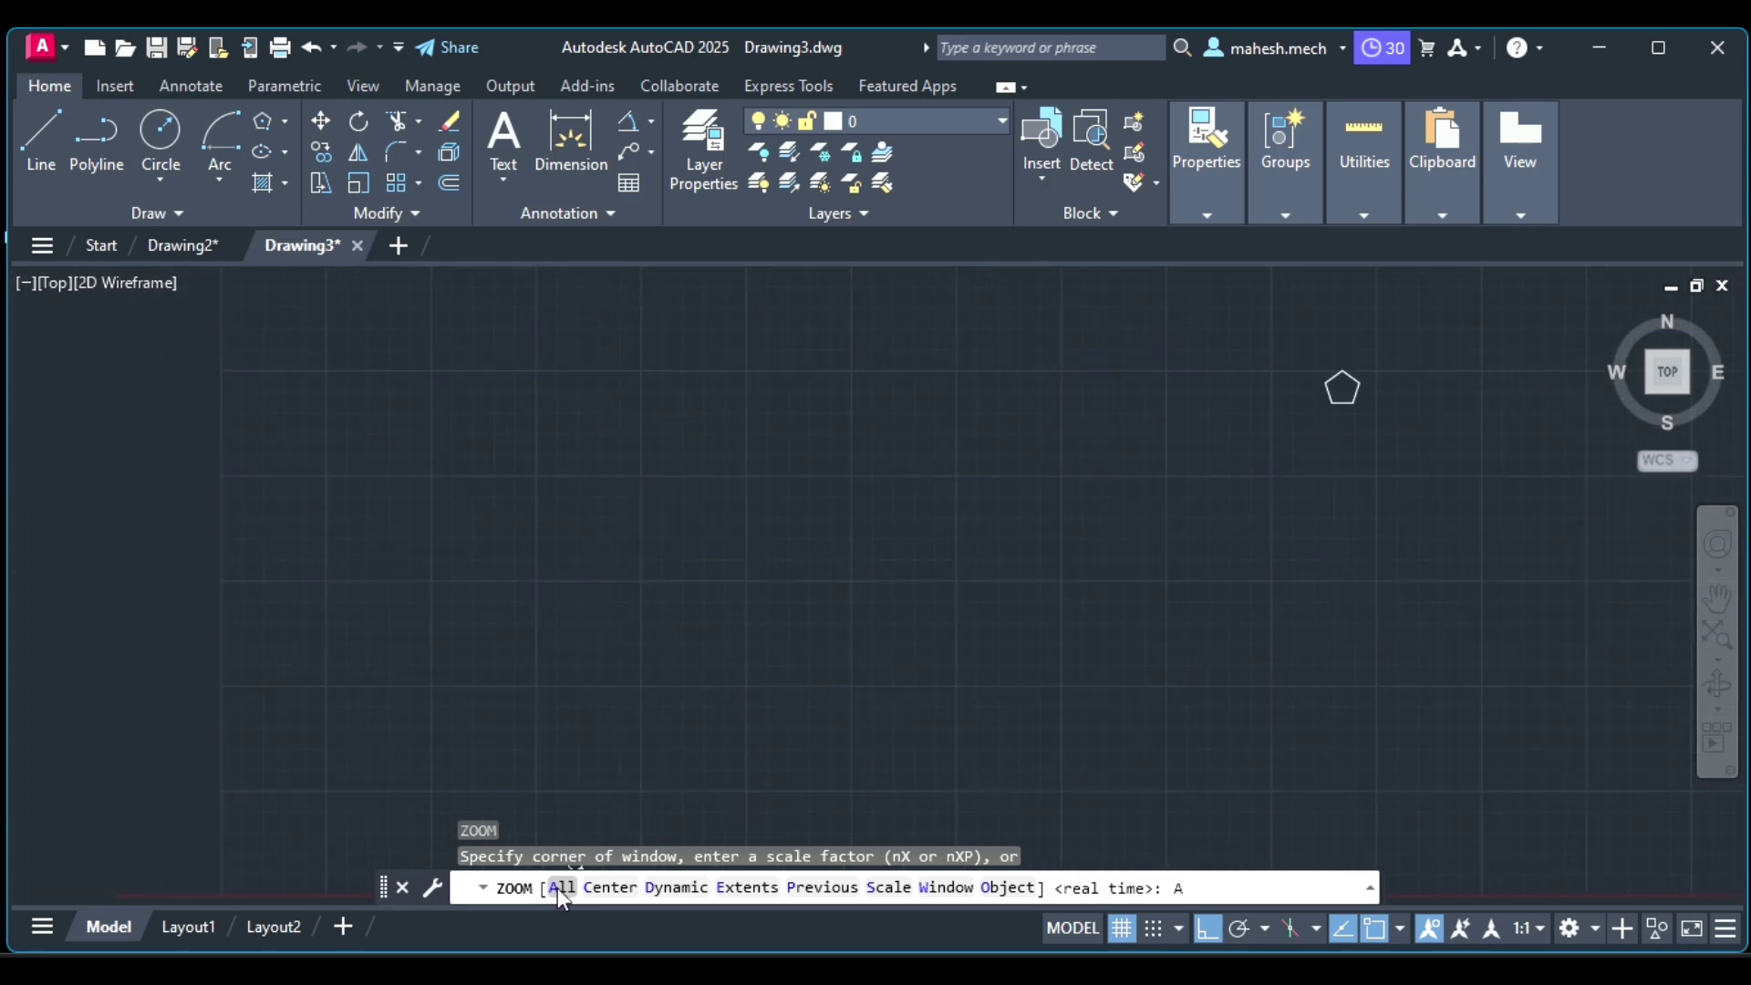
left_click(617, 880)
type("a")
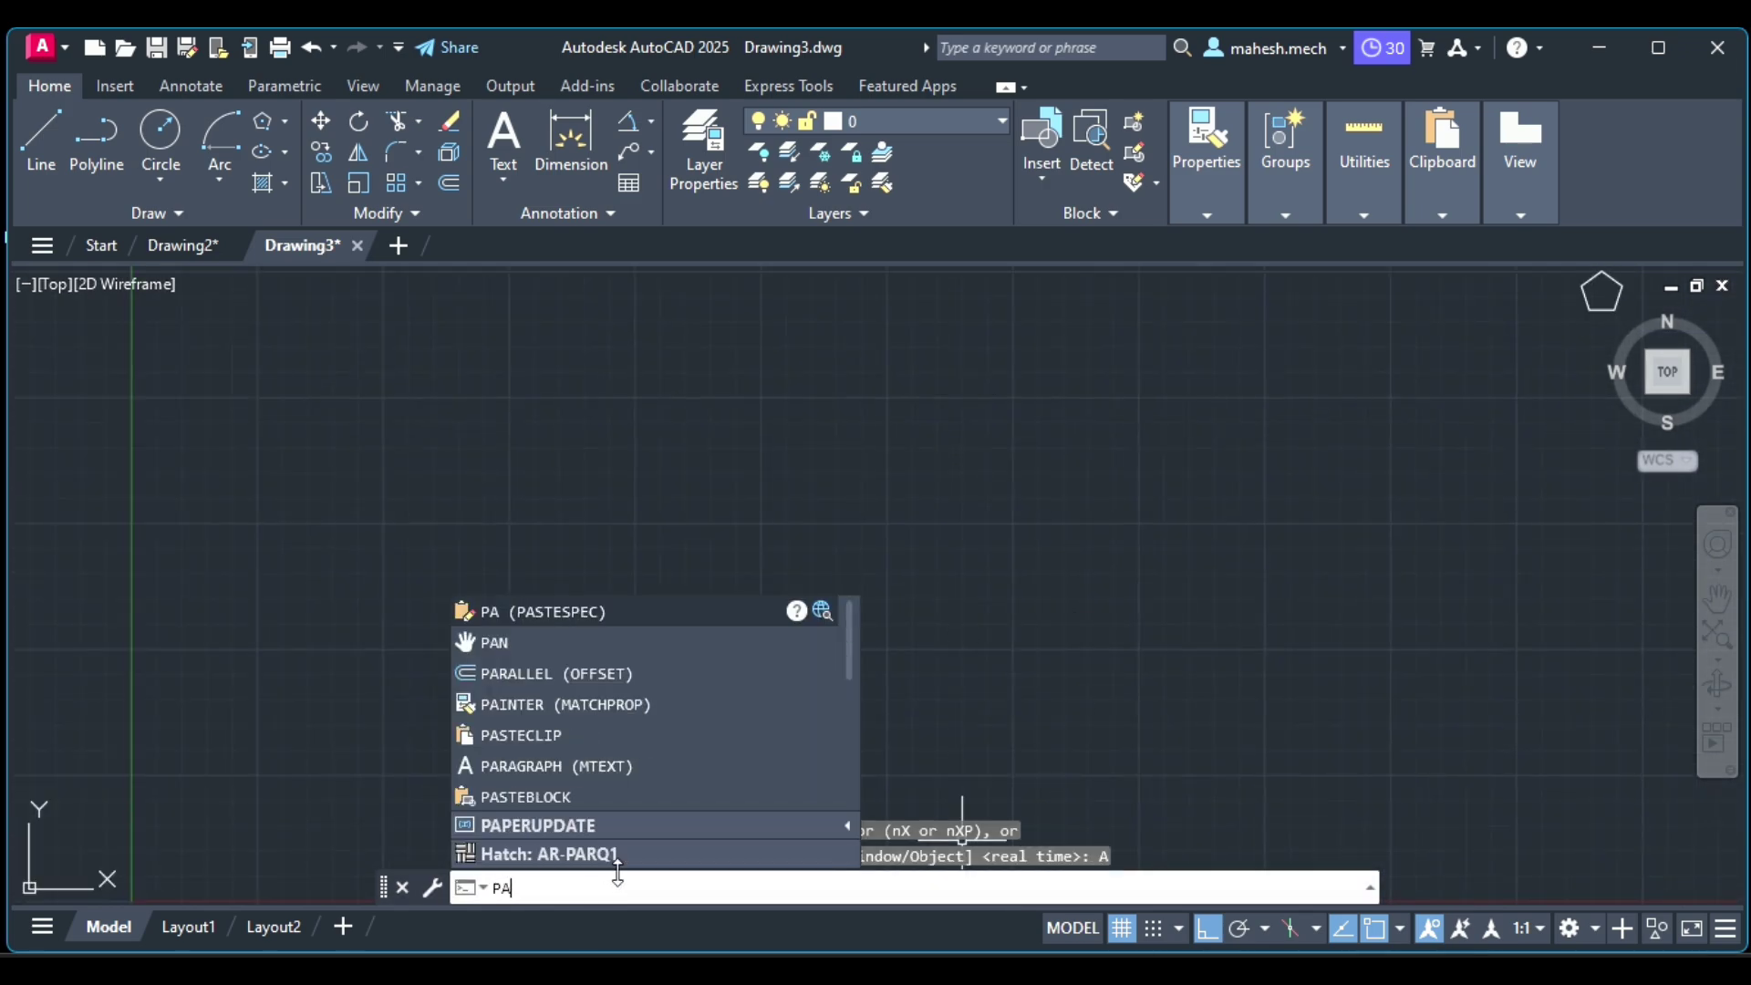
type("n")
key("Return")
mouse_move(1513, 332)
left_mouse_down()
mouse_move(322, 697)
mouse_move(747, 531)
mouse_move(715, 547)
mouse_move(729, 589)
left_mouse_up()
scroll(715, 547, "up", 2)
scroll(715, 547, "up", 2)
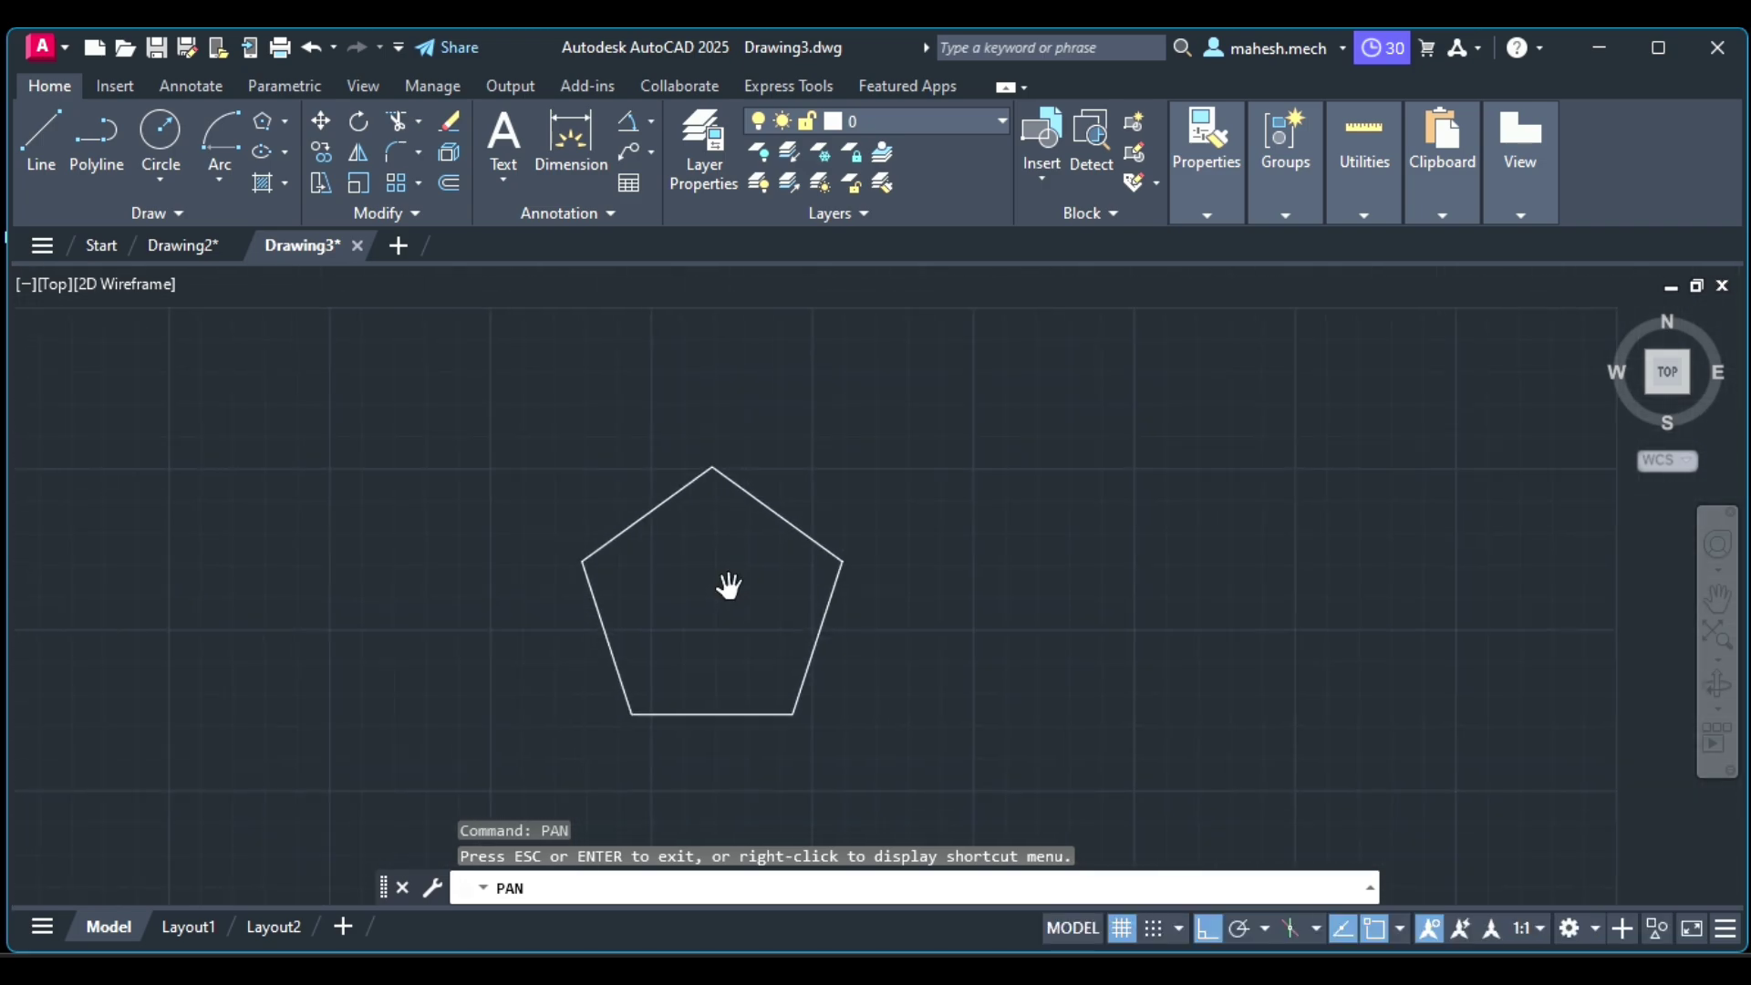
Place a multiline text label 'A' at the pentagon's lower-left vertex
key("Escape")
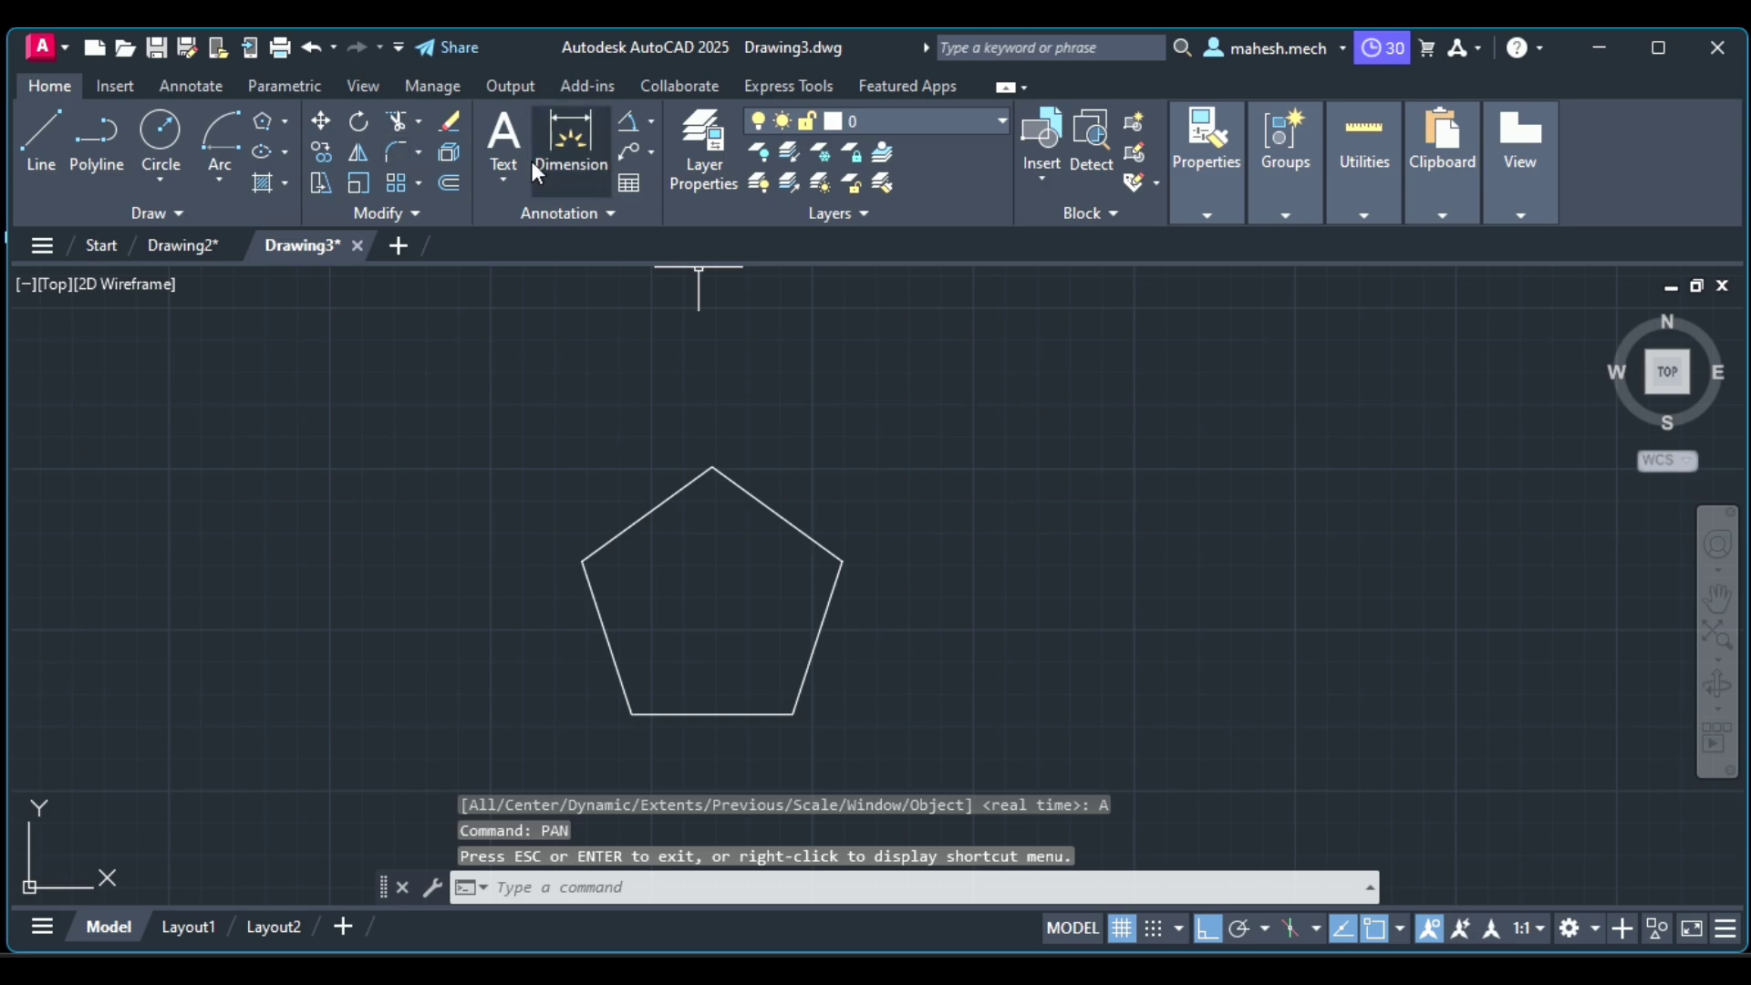
left_click(504, 175)
left_click(507, 237)
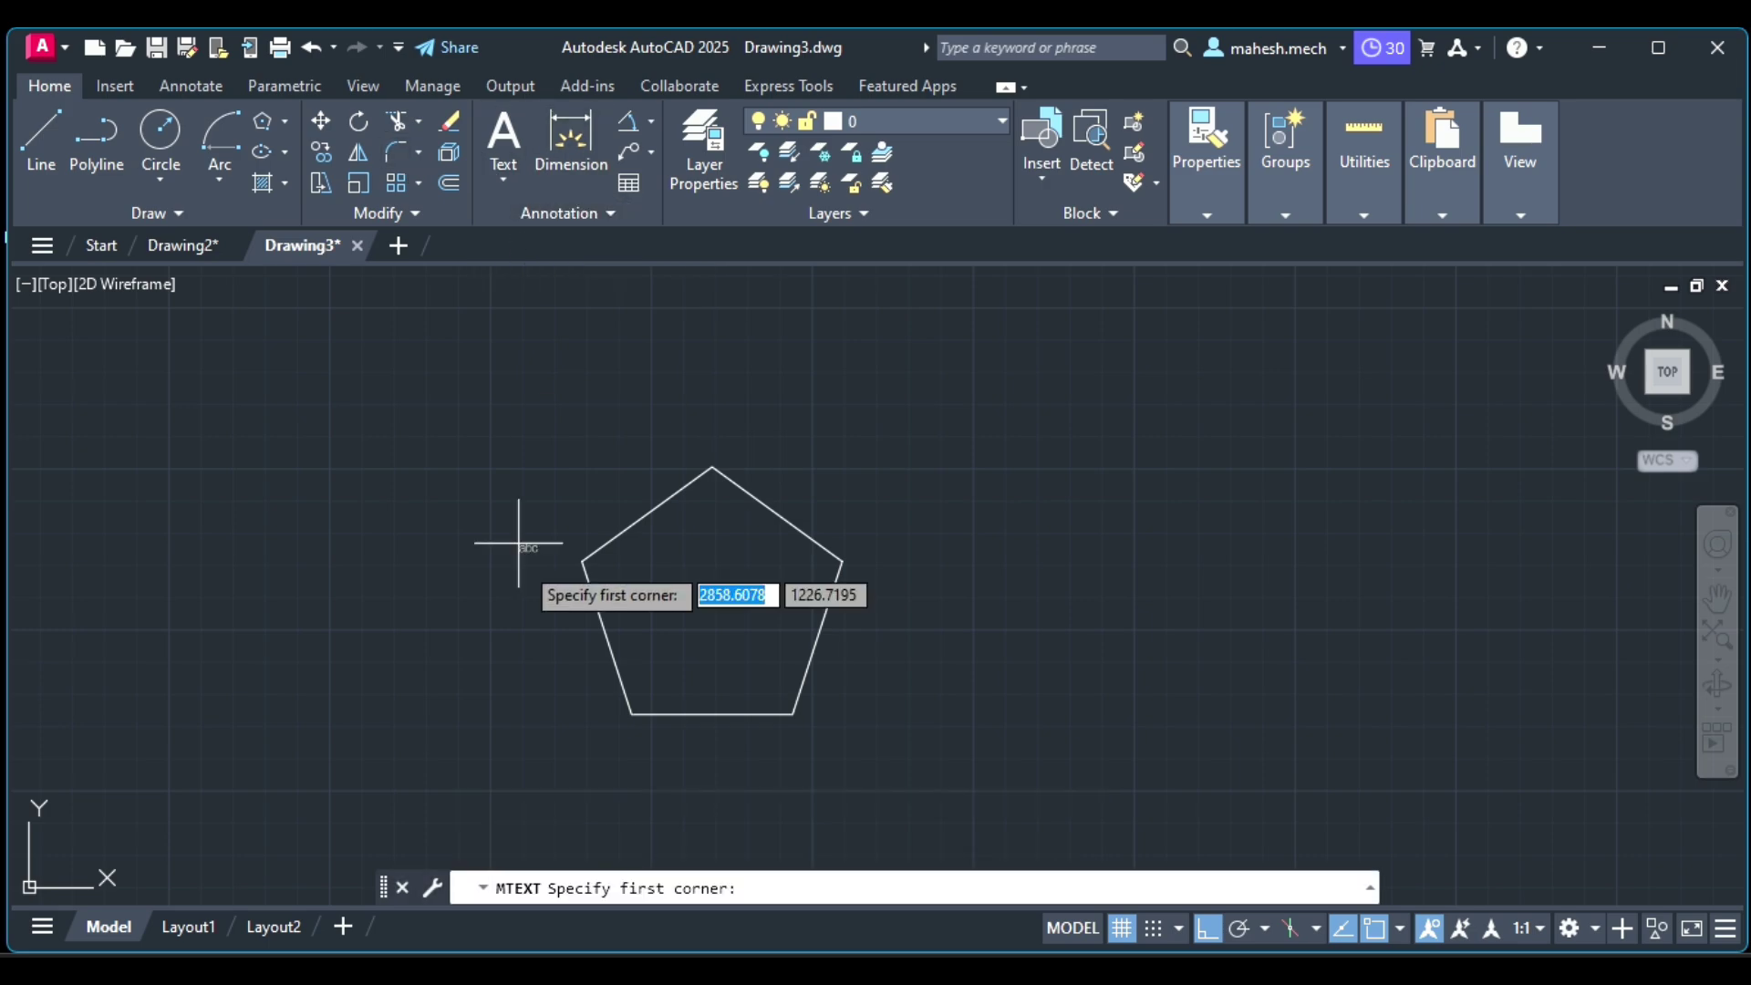
left_click(609, 728)
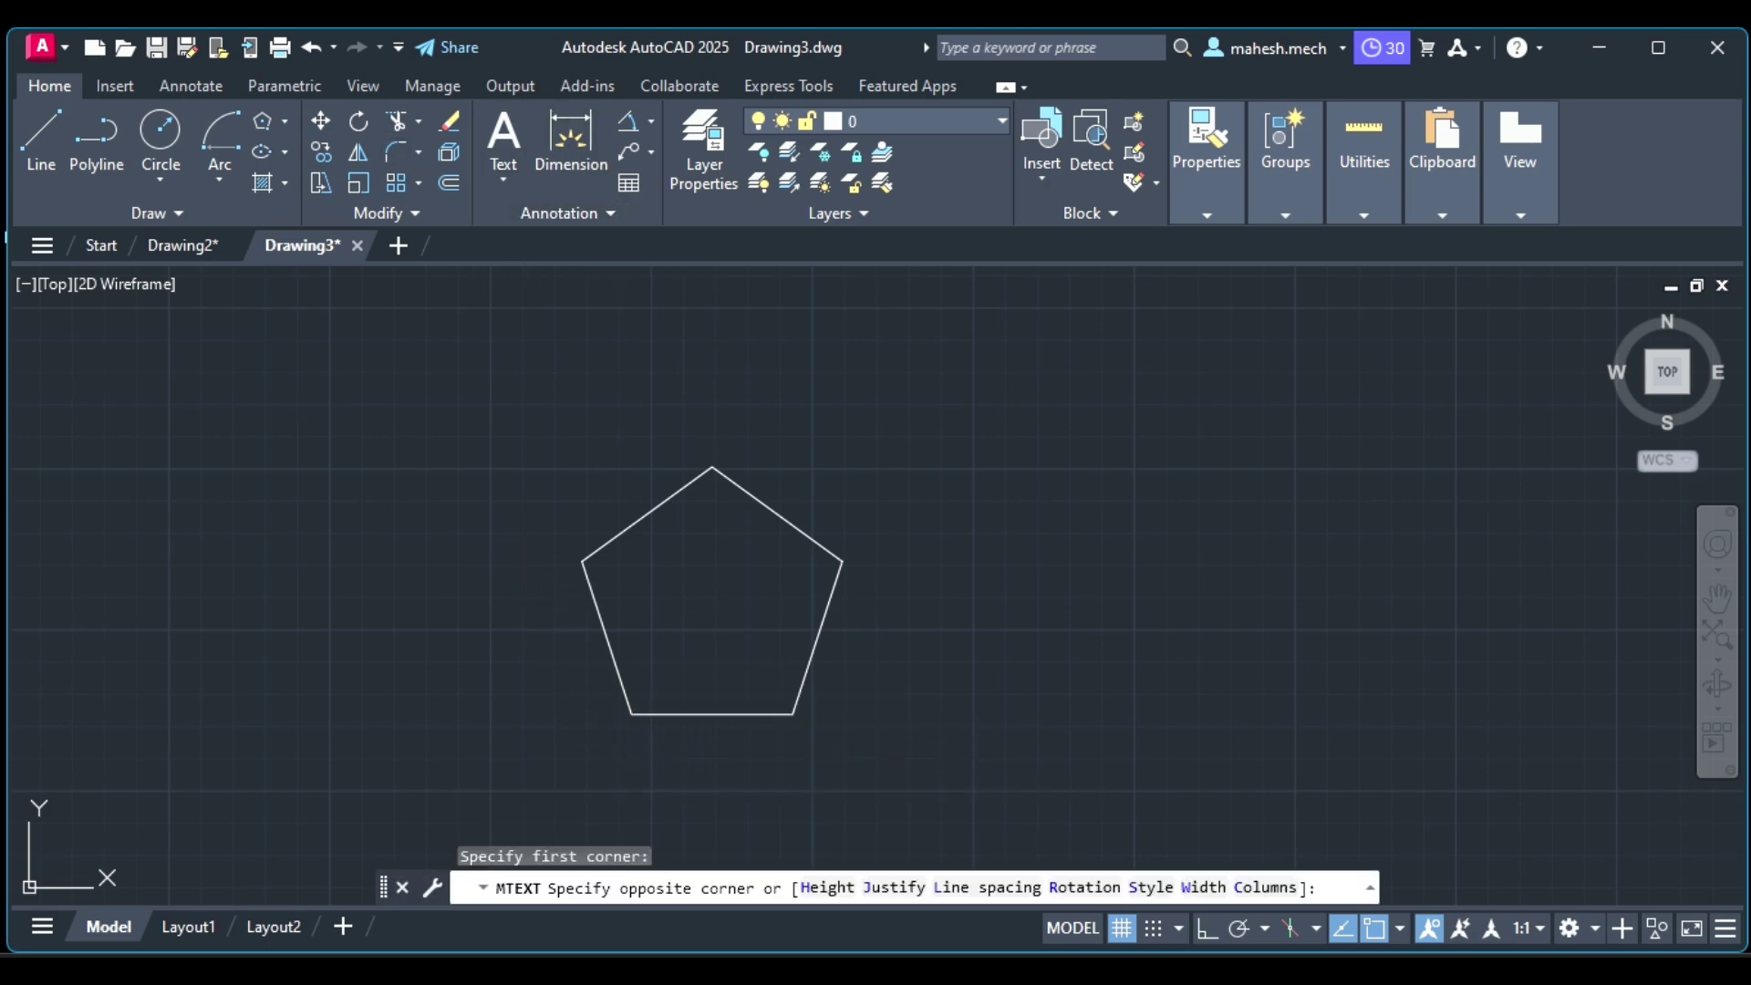
left_click(621, 671)
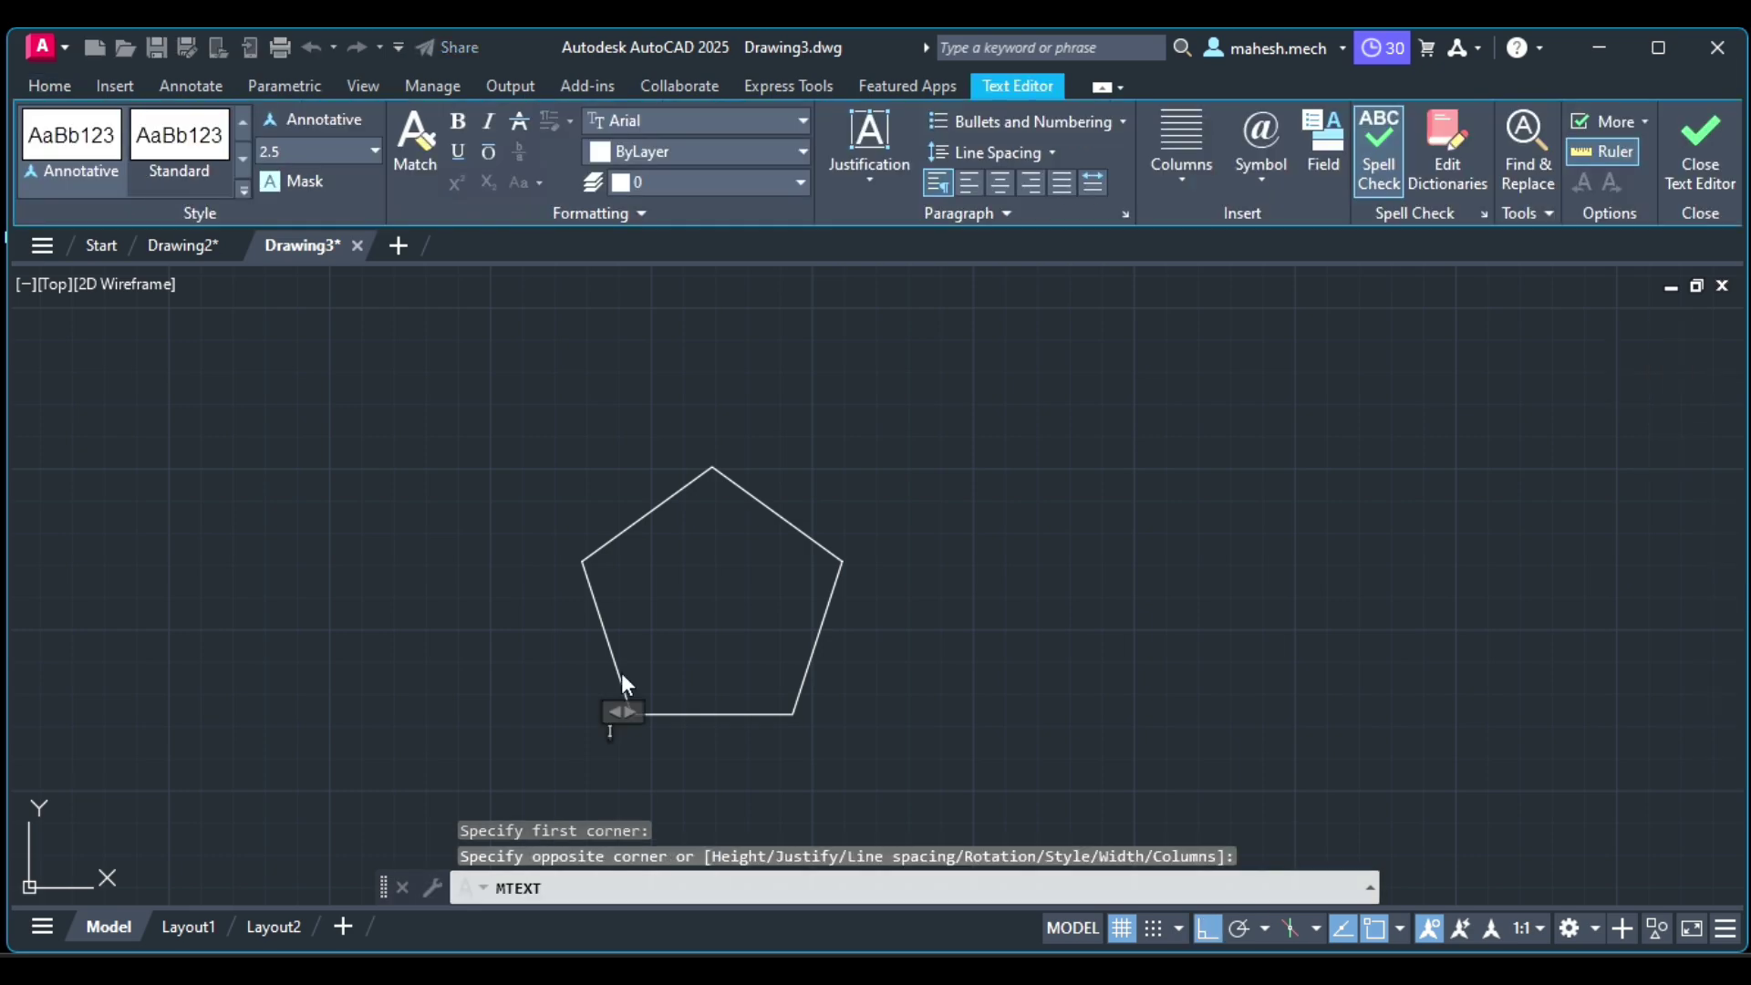
type("a")
left_click(714, 758)
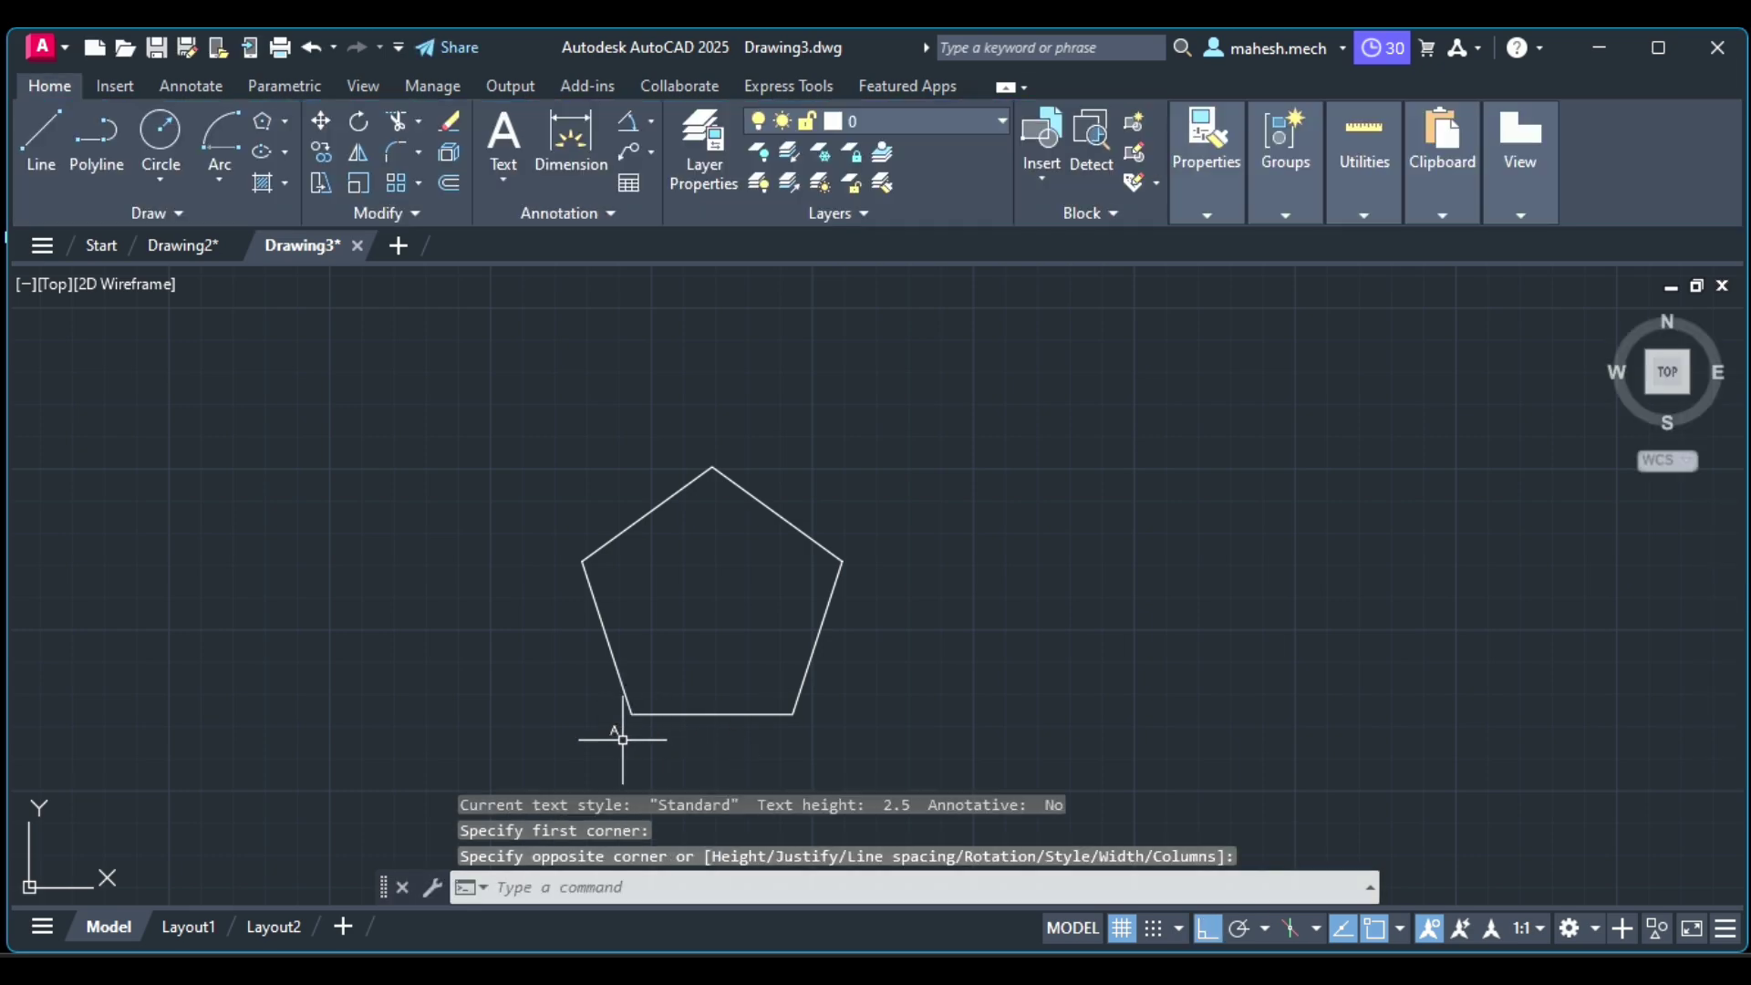
Copy the 'A' label to the other four vertices, with Ortho off
left_click(613, 728)
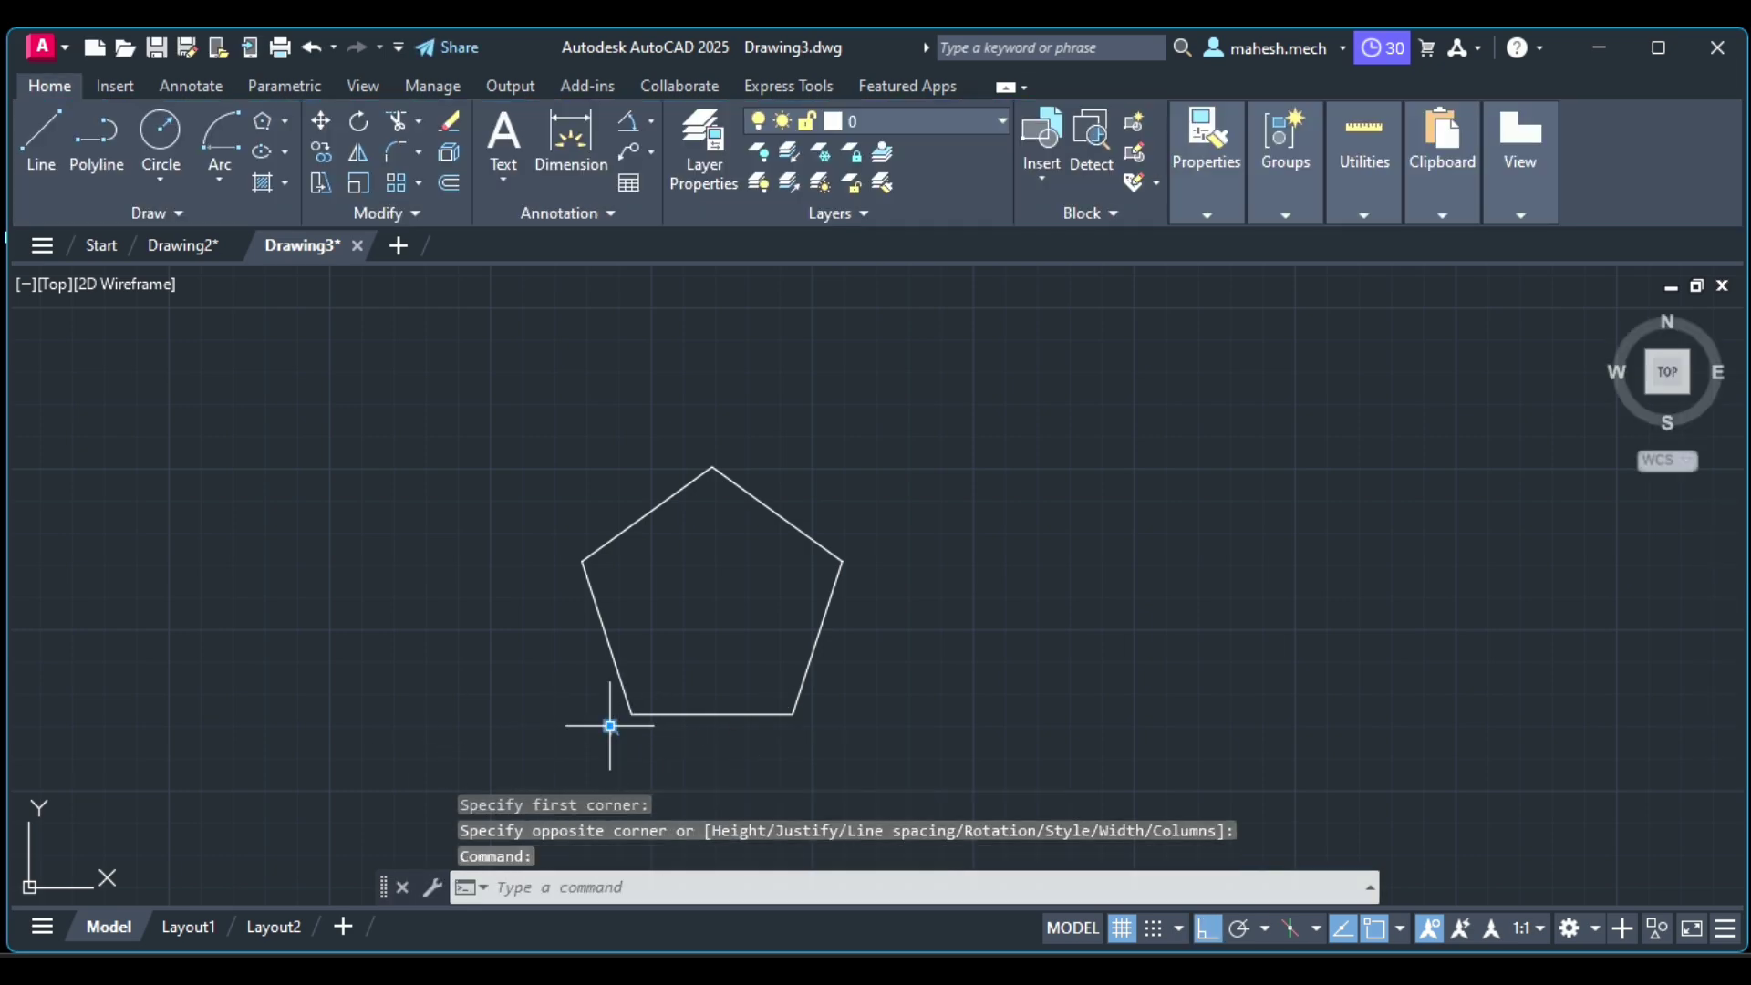
right_click(609, 727)
left_click(686, 319)
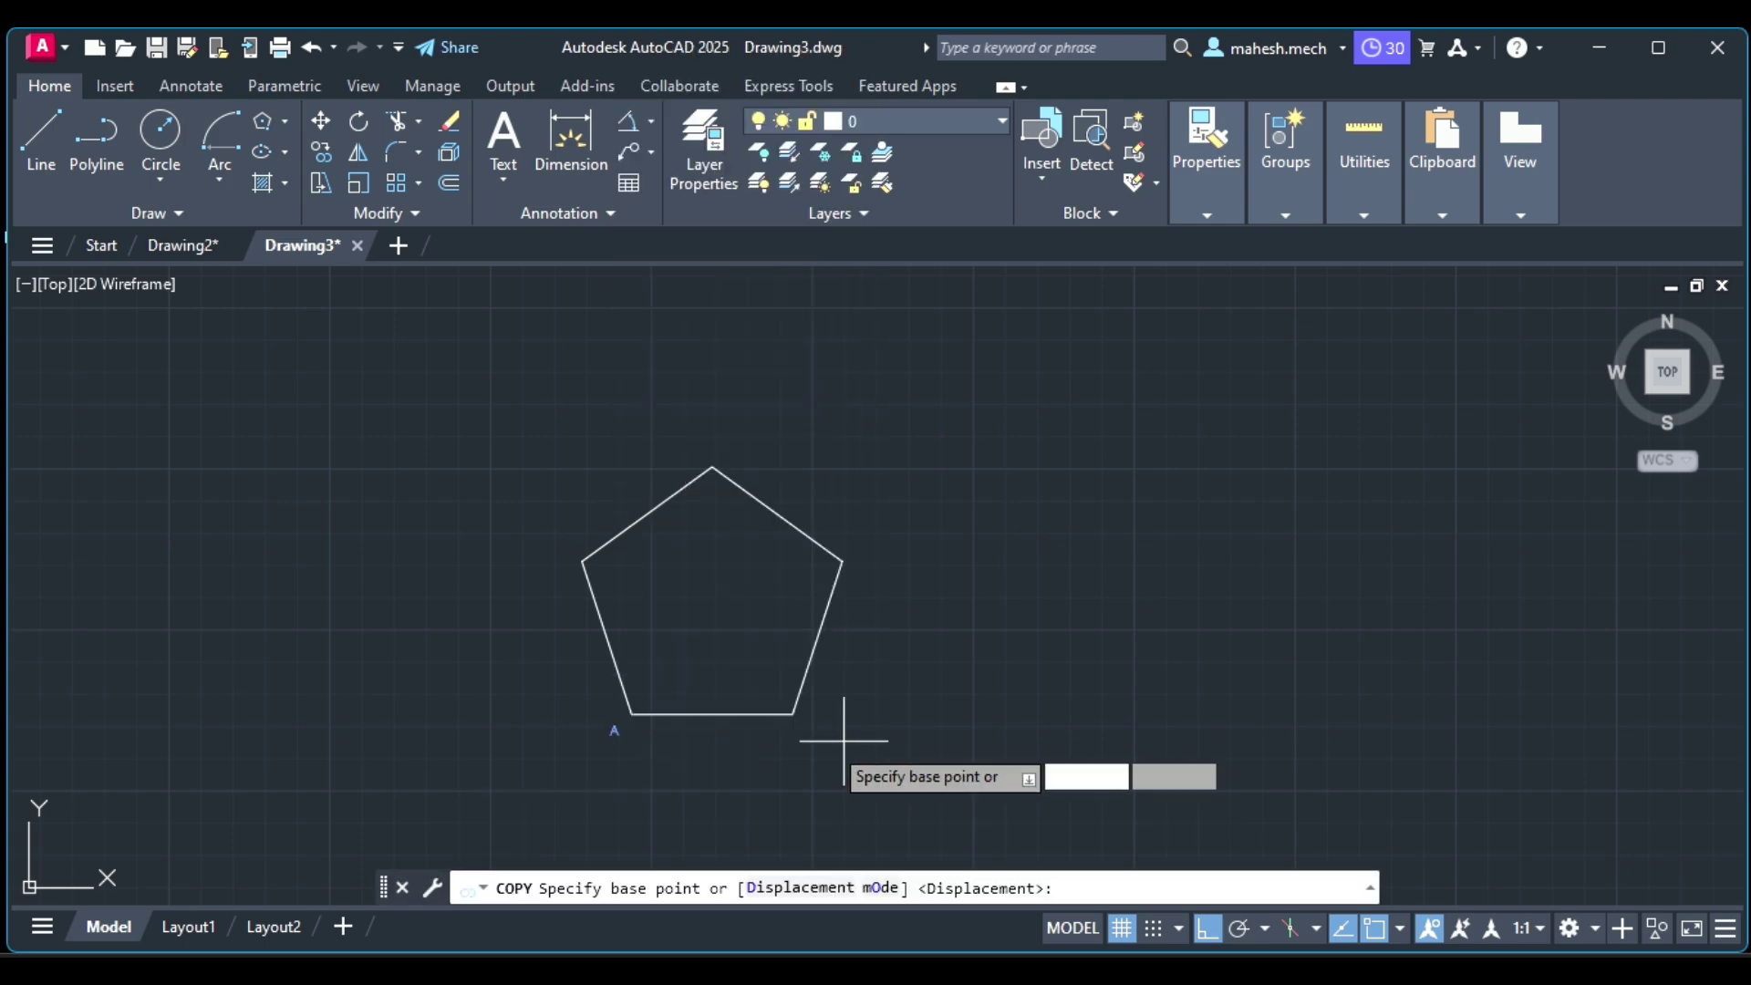
left_click(614, 728)
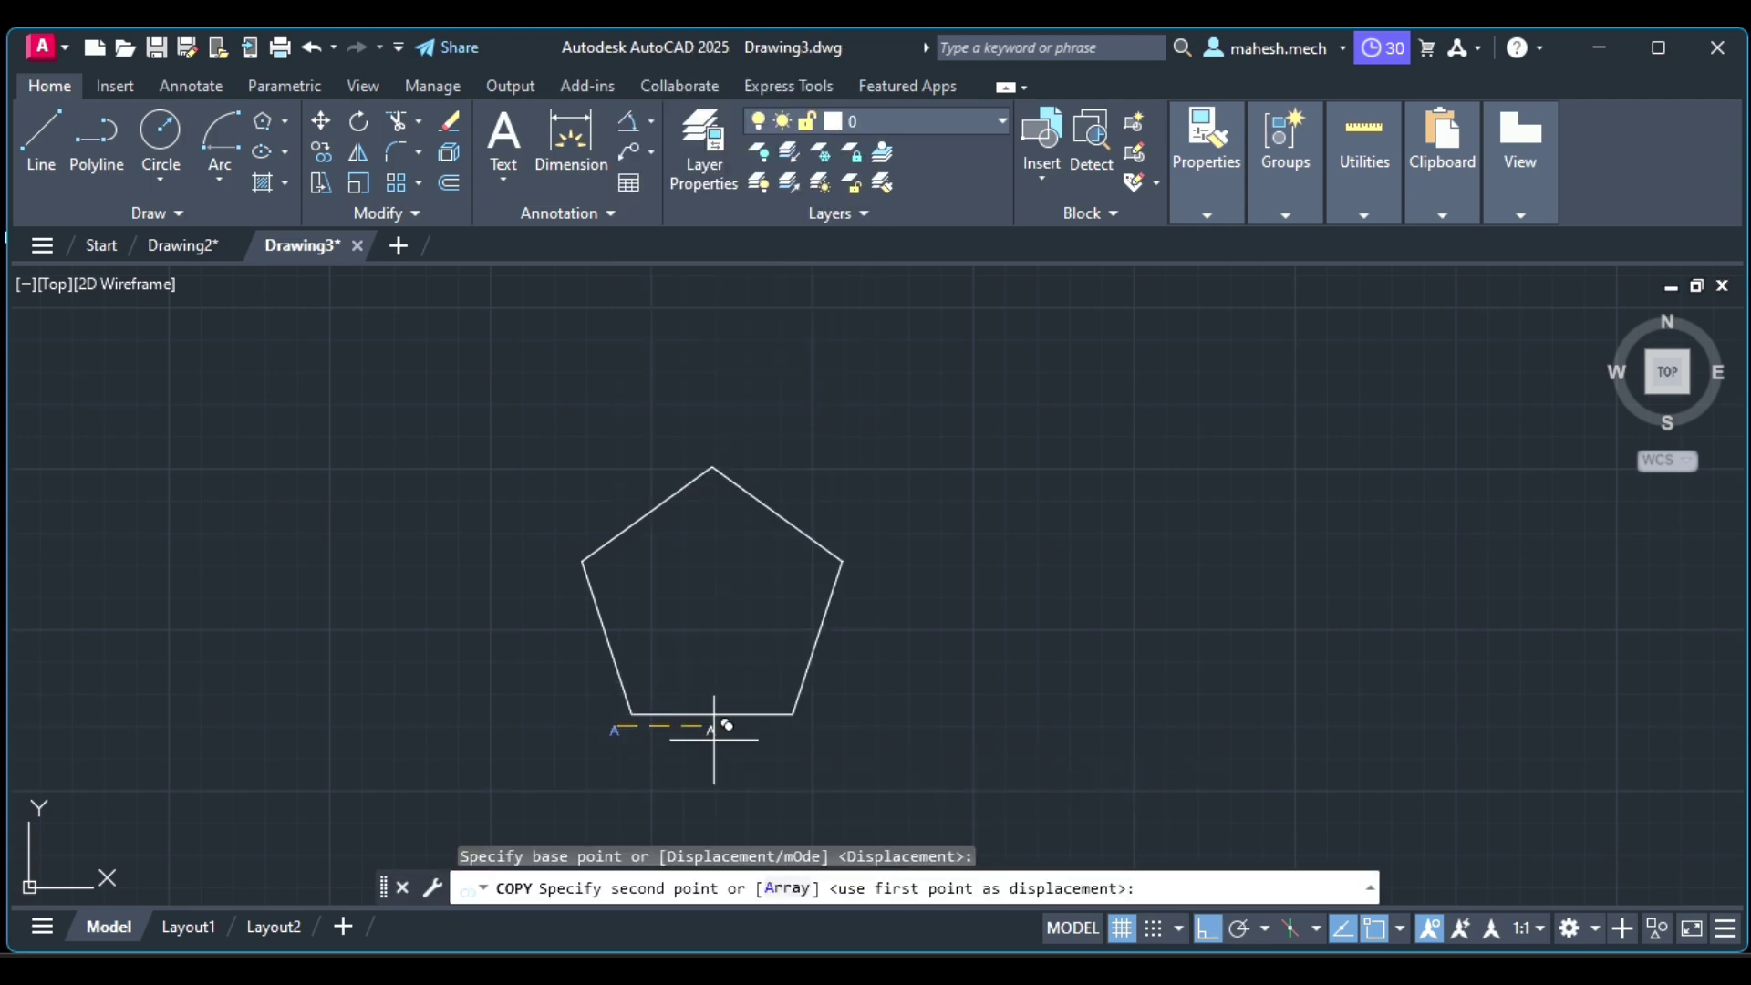
left_click(797, 725)
left_click(1208, 927)
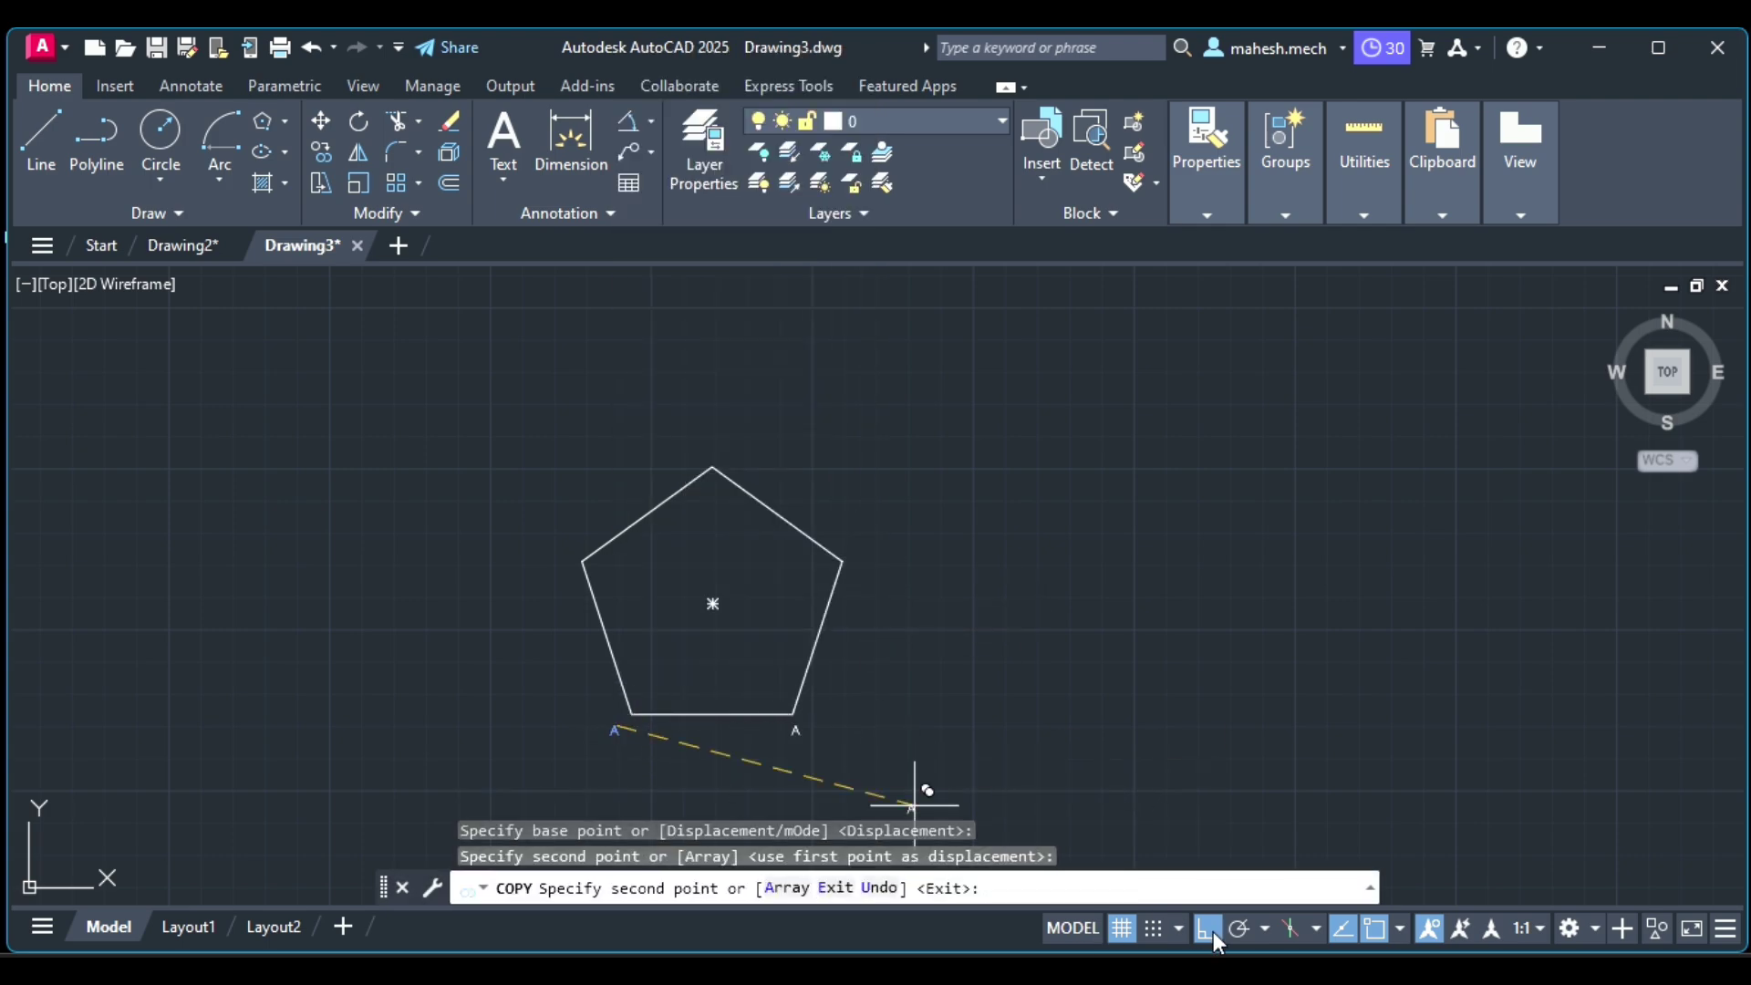
left_click(846, 561)
left_click(715, 444)
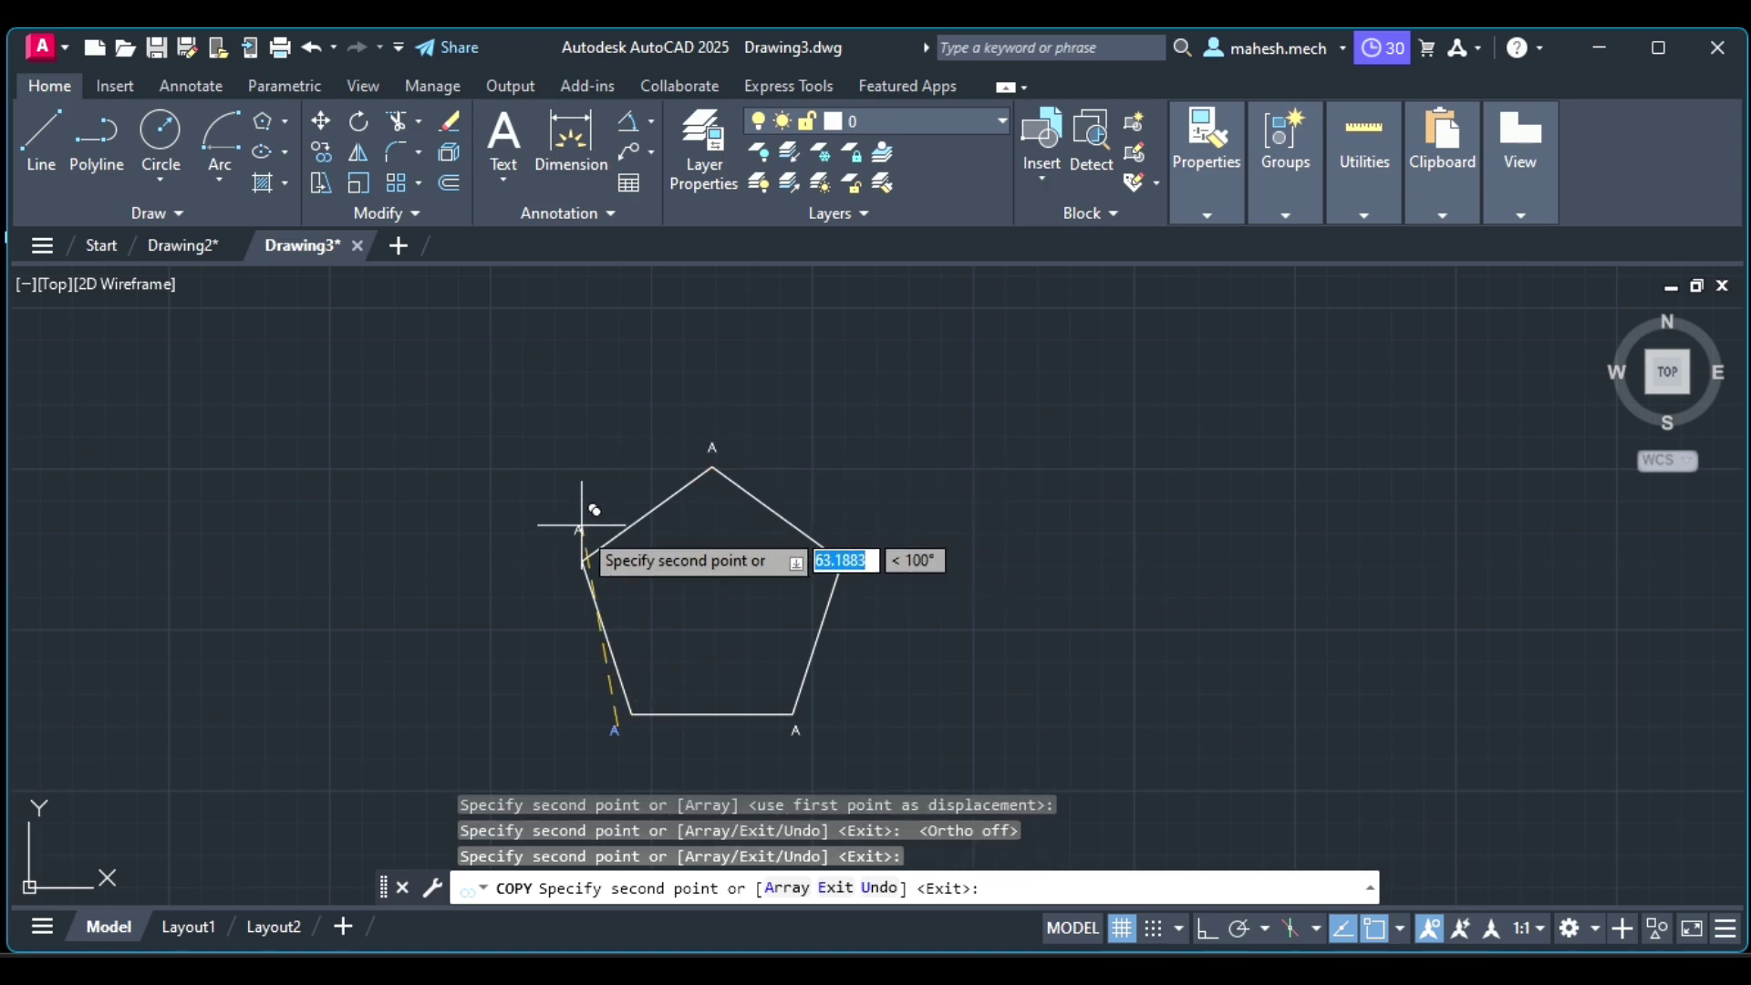
key("Escape")
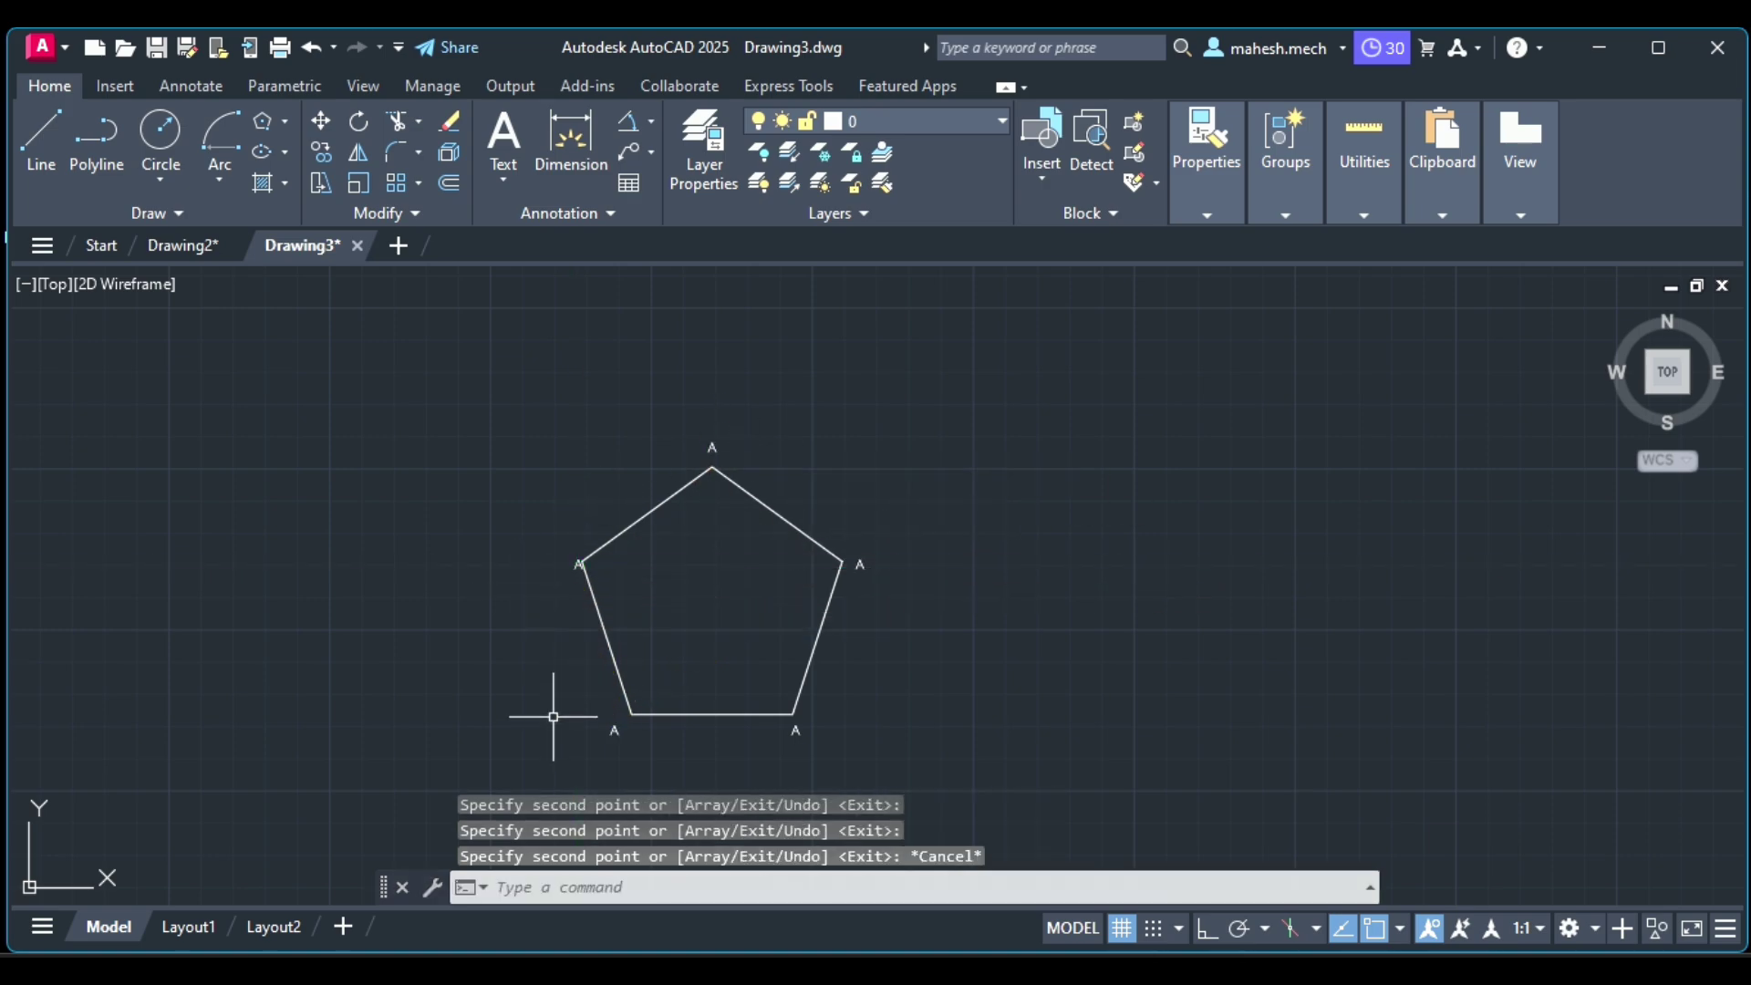
Undo an accidental stretch and relabel the left vertex as B
left_click(576, 561)
left_click(576, 560)
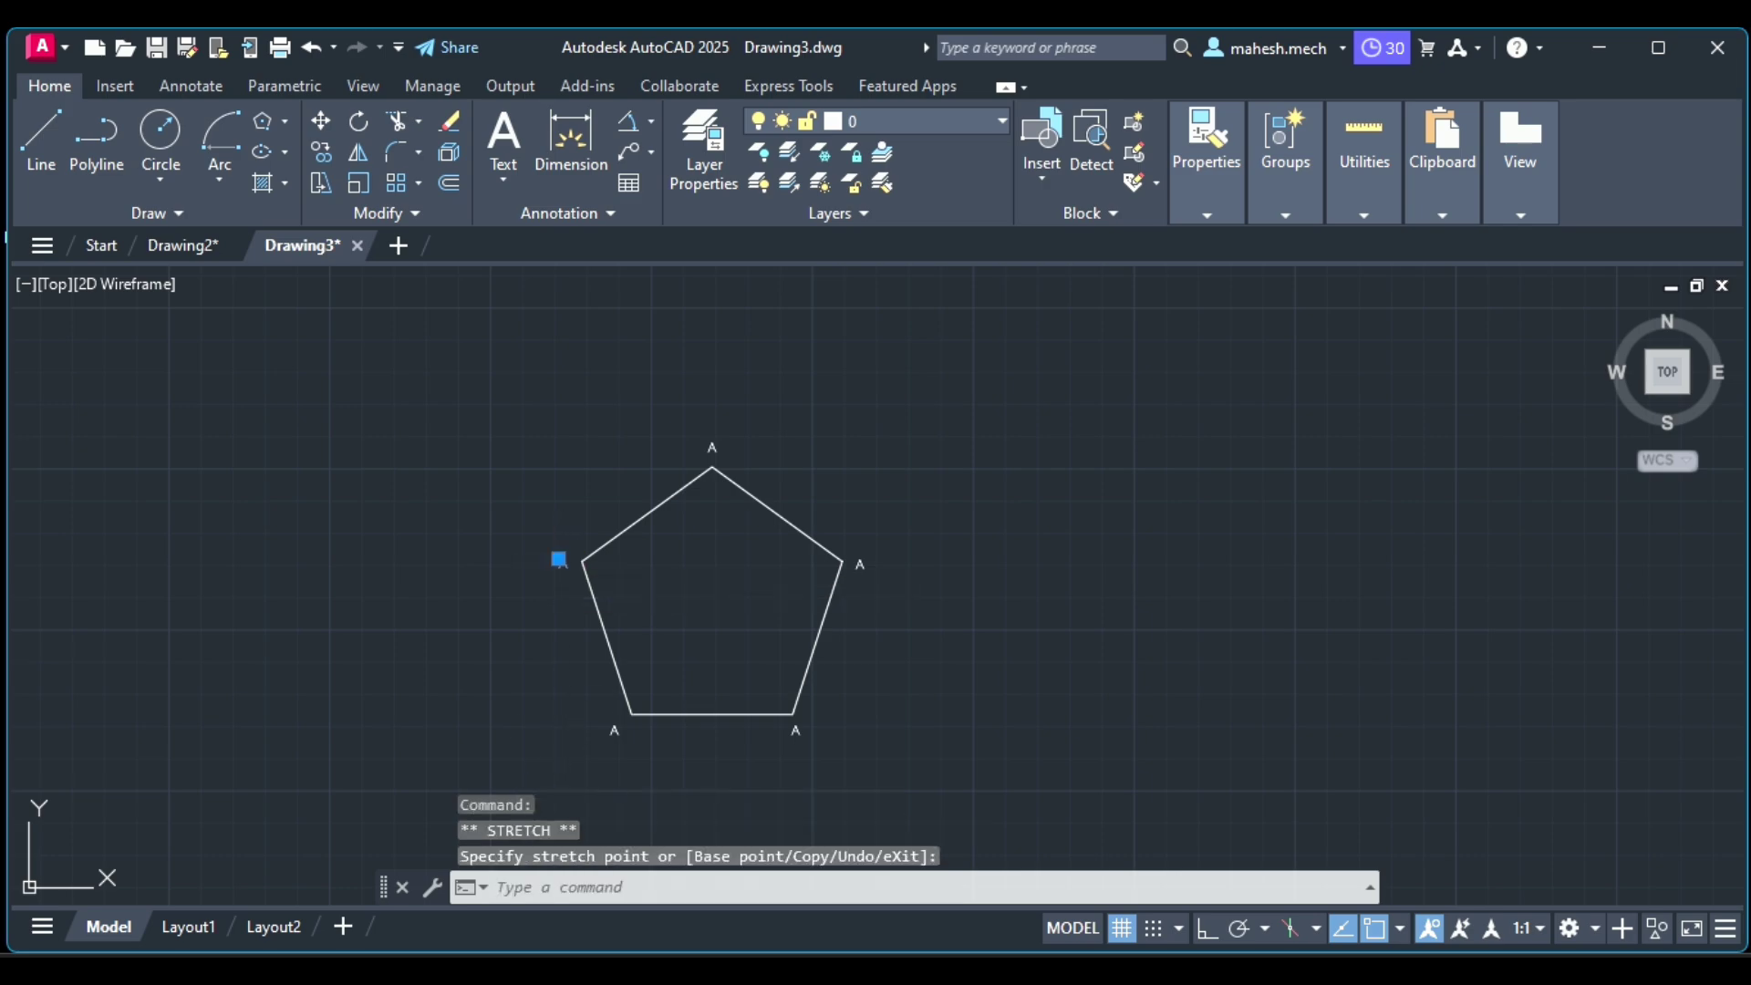
key("Escape")
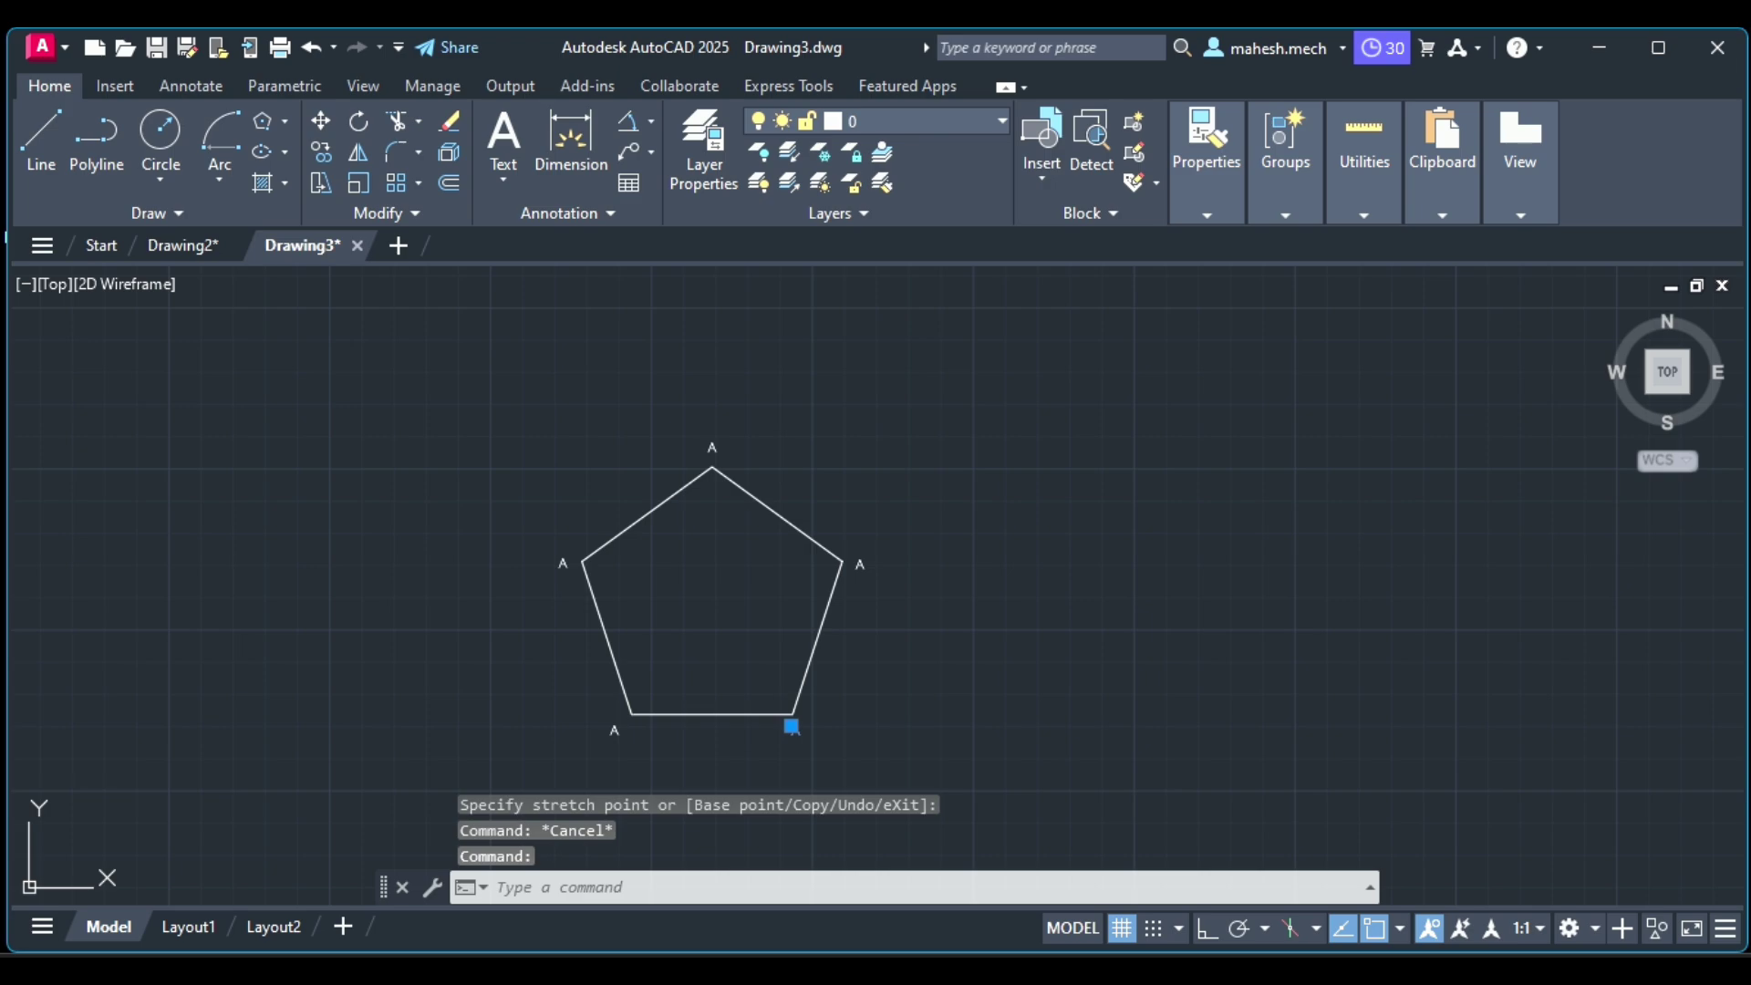
double_click(792, 727)
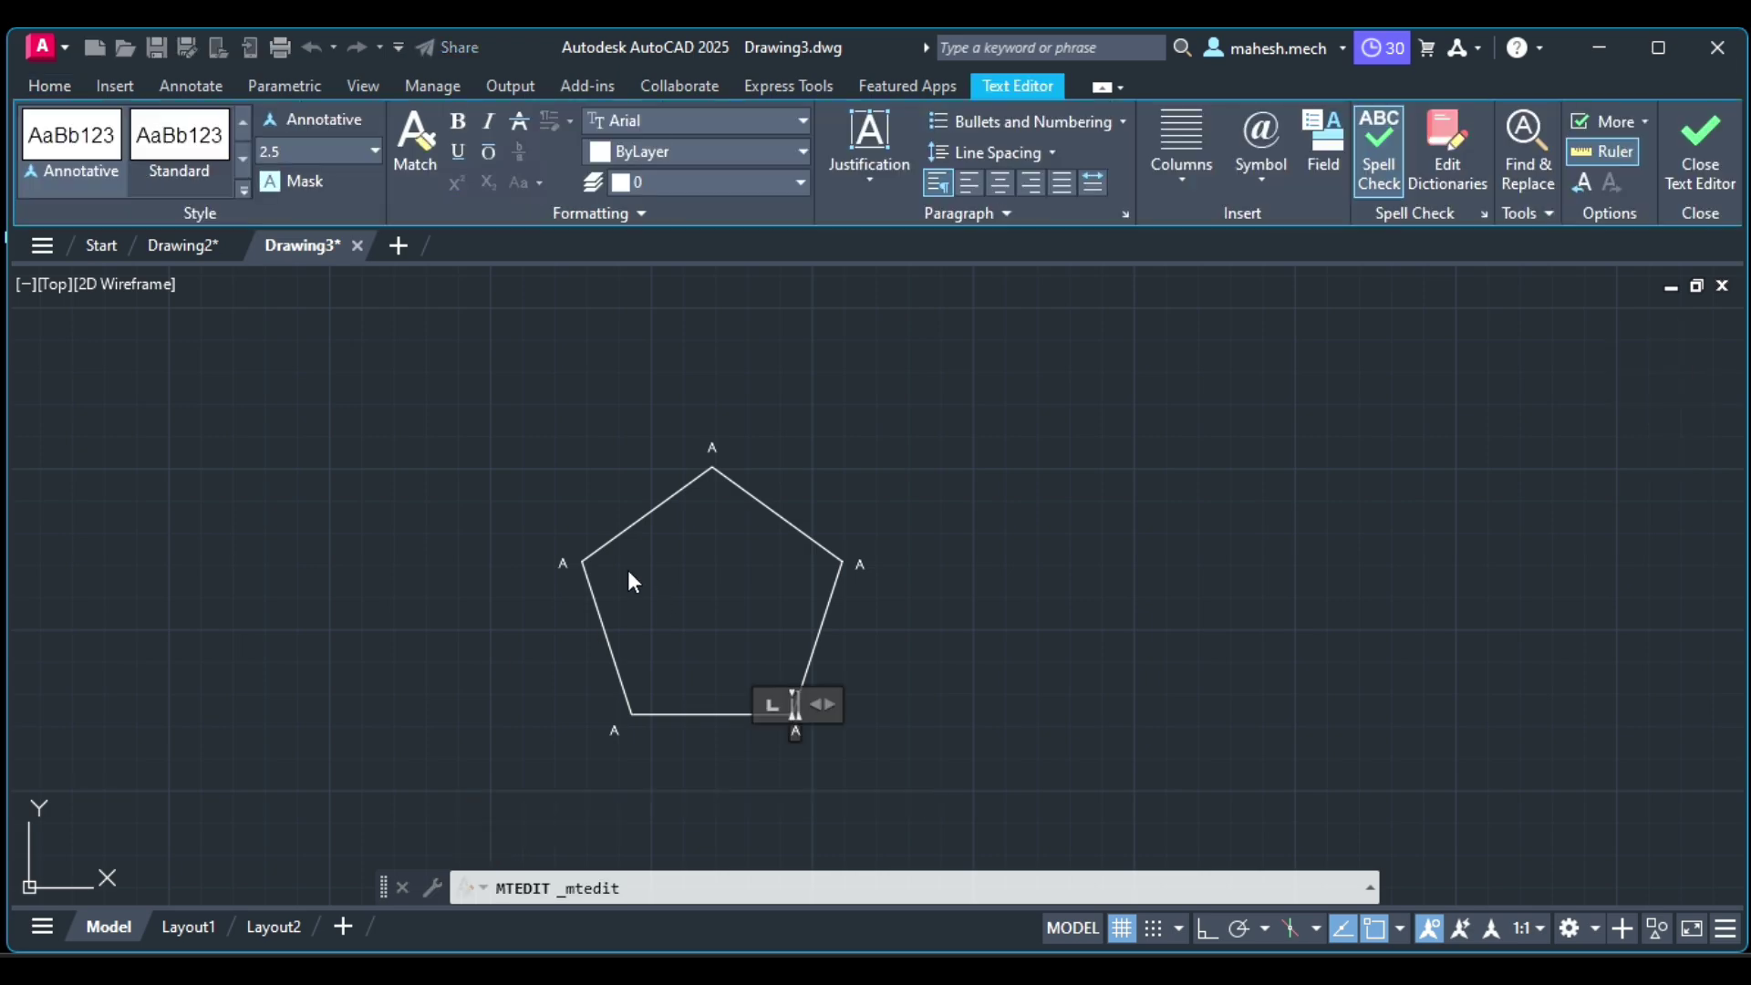
left_click(561, 560)
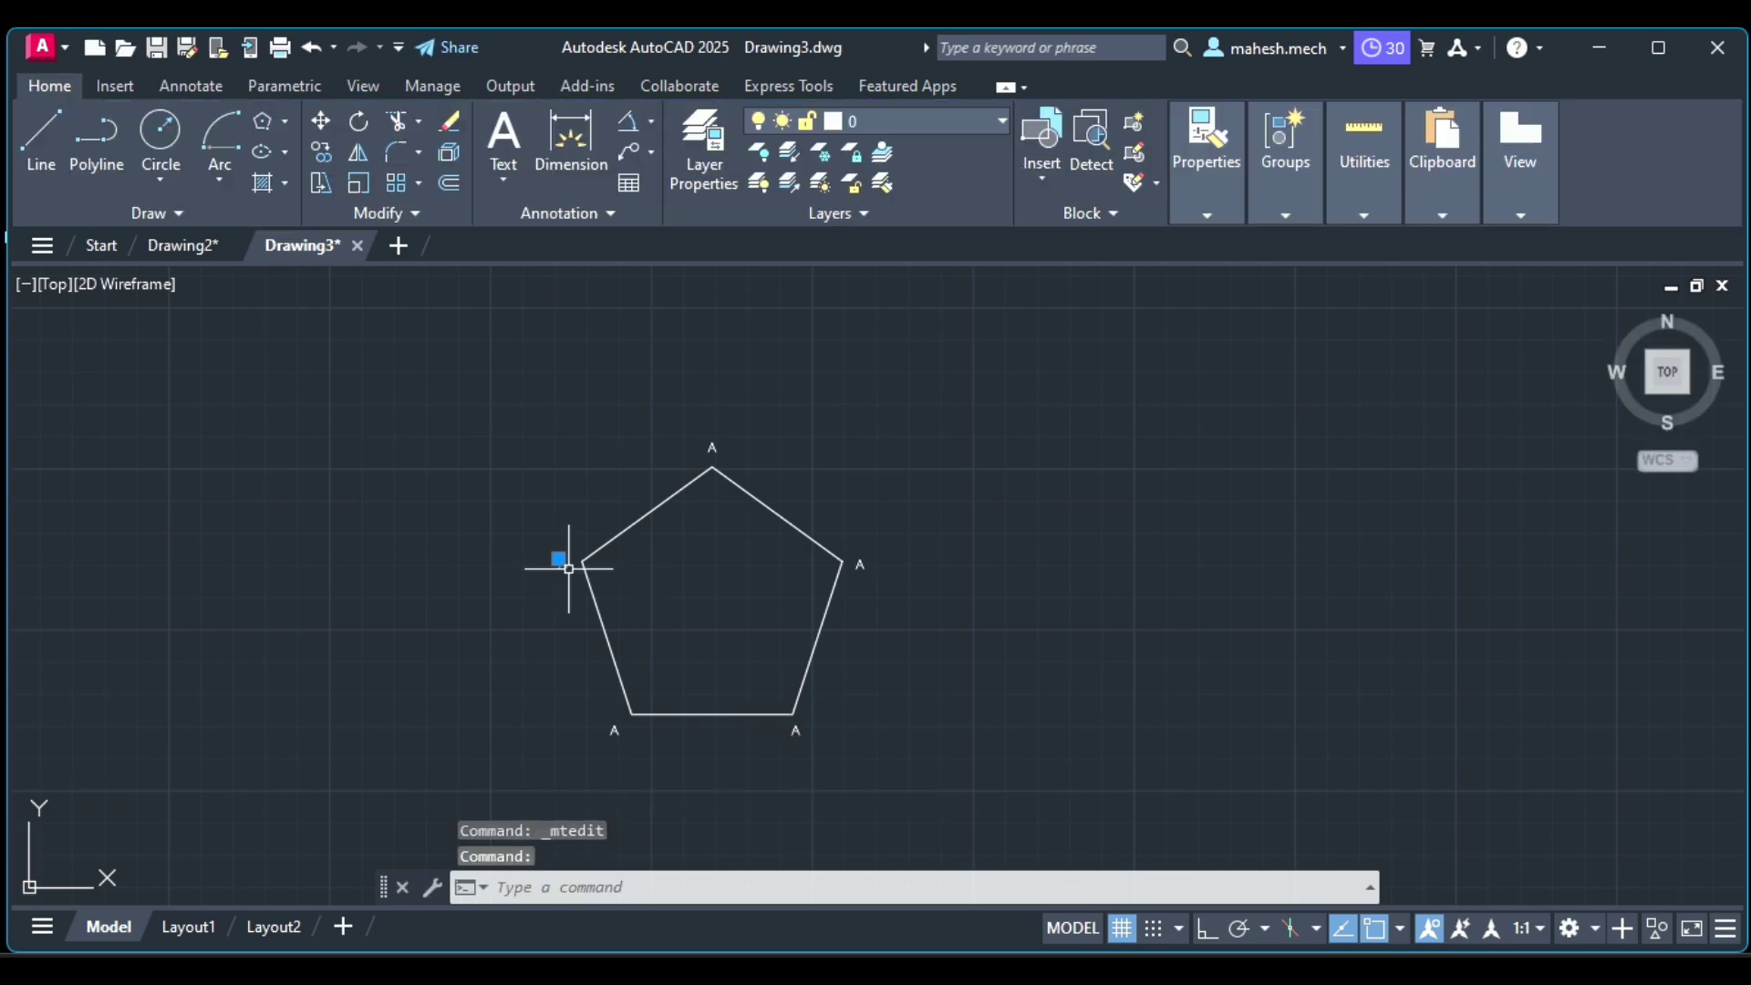
double_click(560, 560)
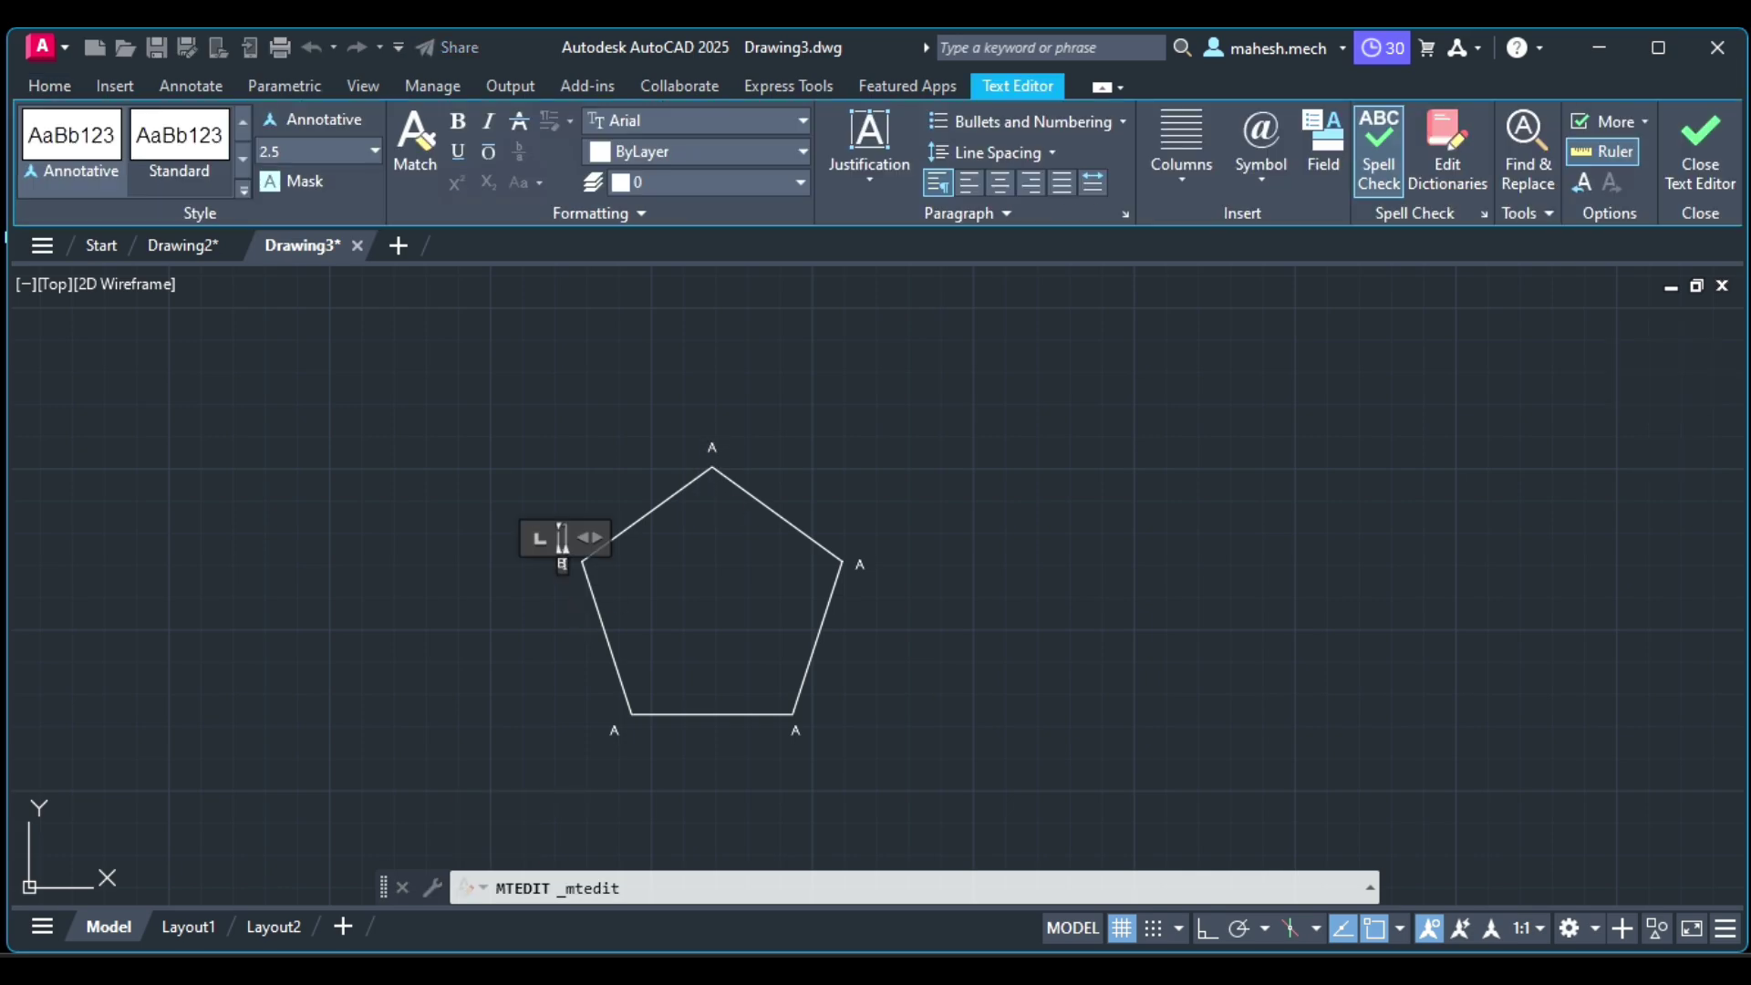
left_click(710, 446)
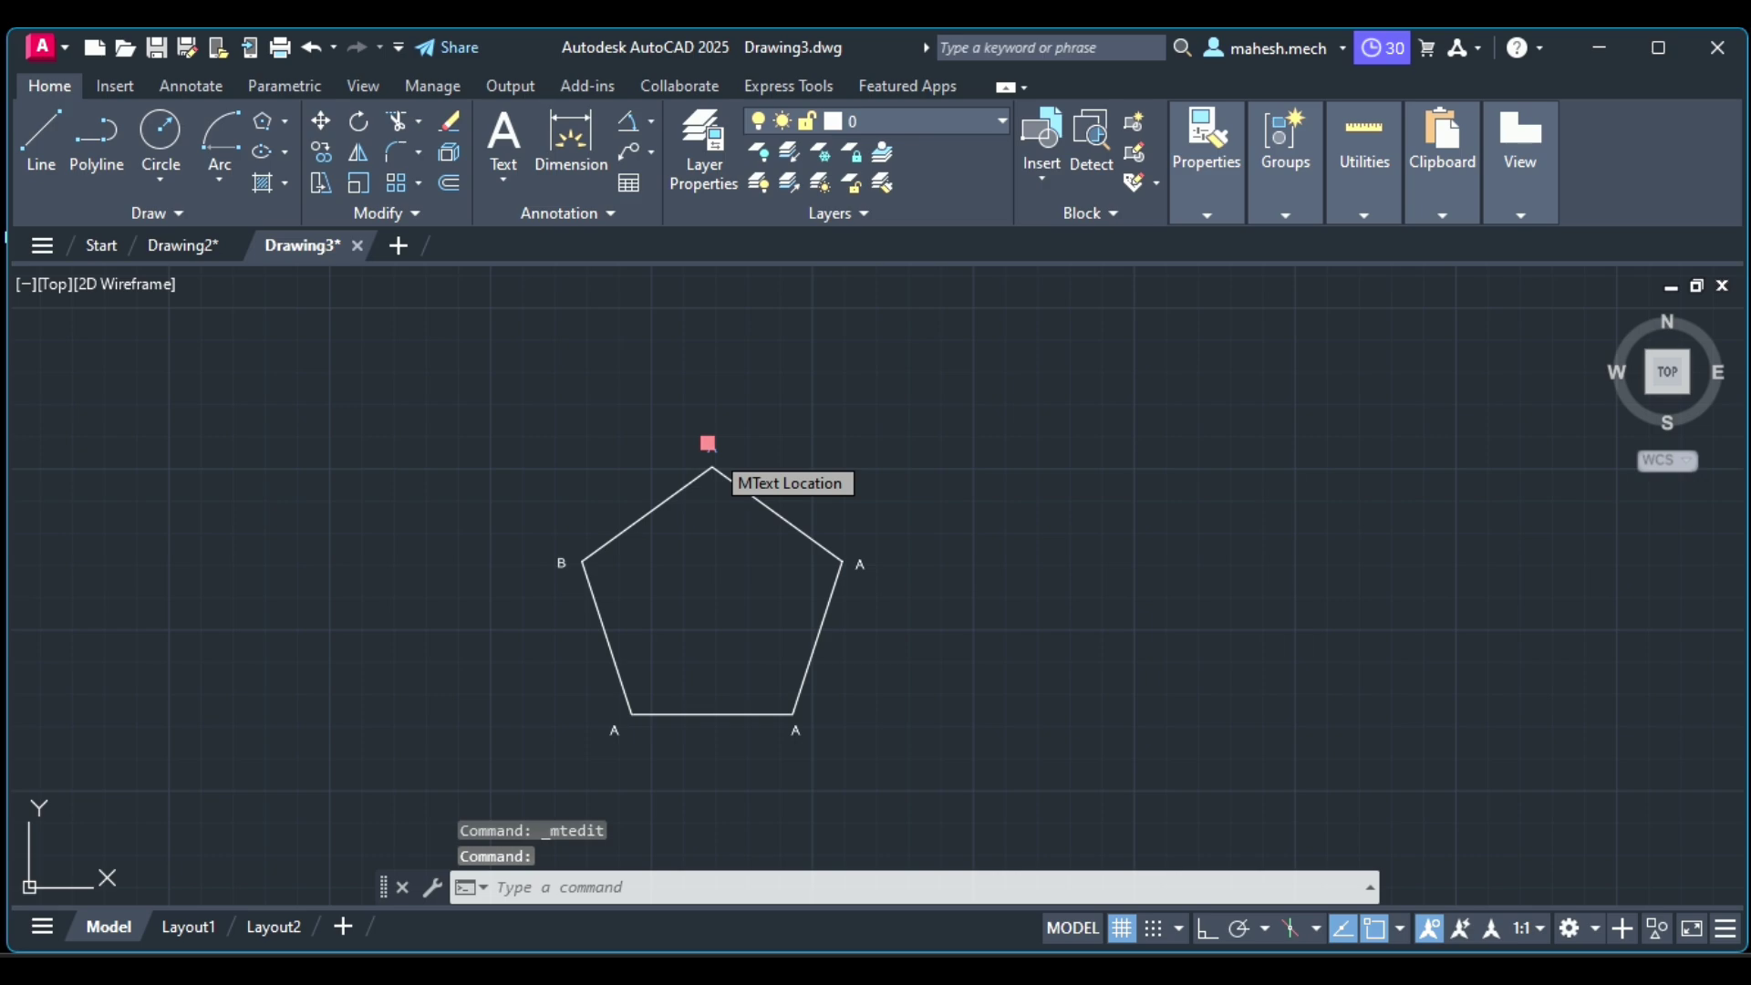
Relabel the top vertex C, the right vertex D, and the bottom-right vertex E
double_click(708, 445)
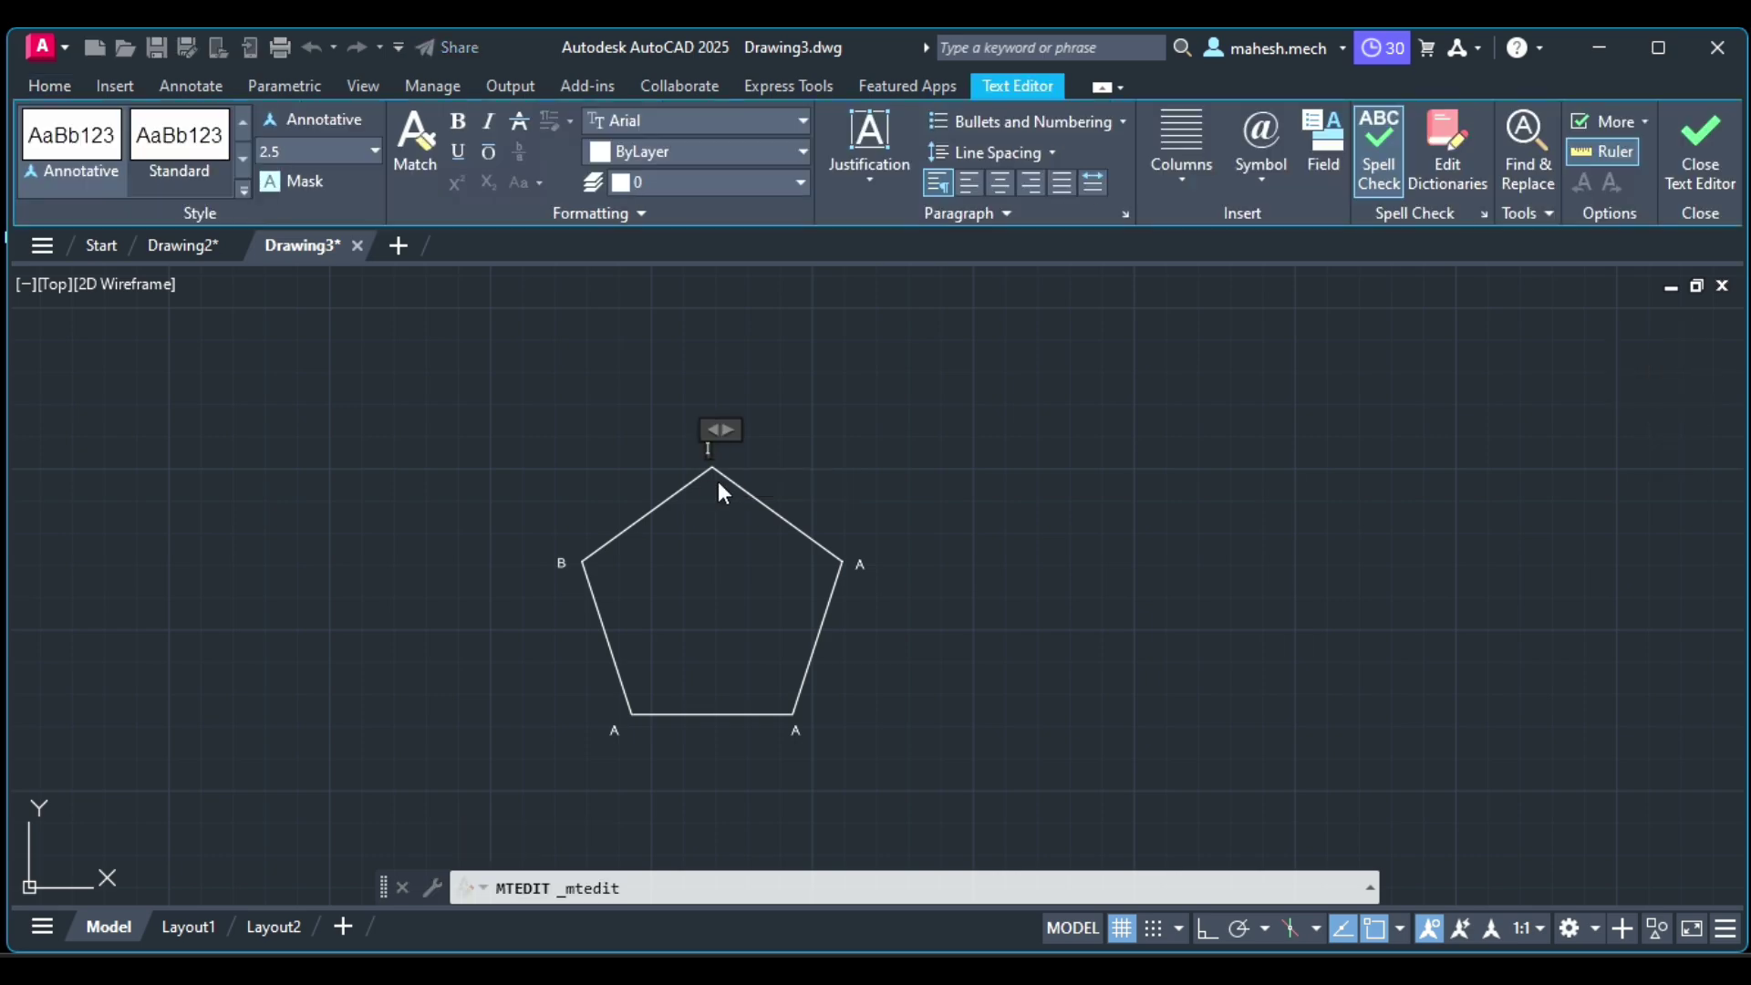
type("a")
left_click(857, 562)
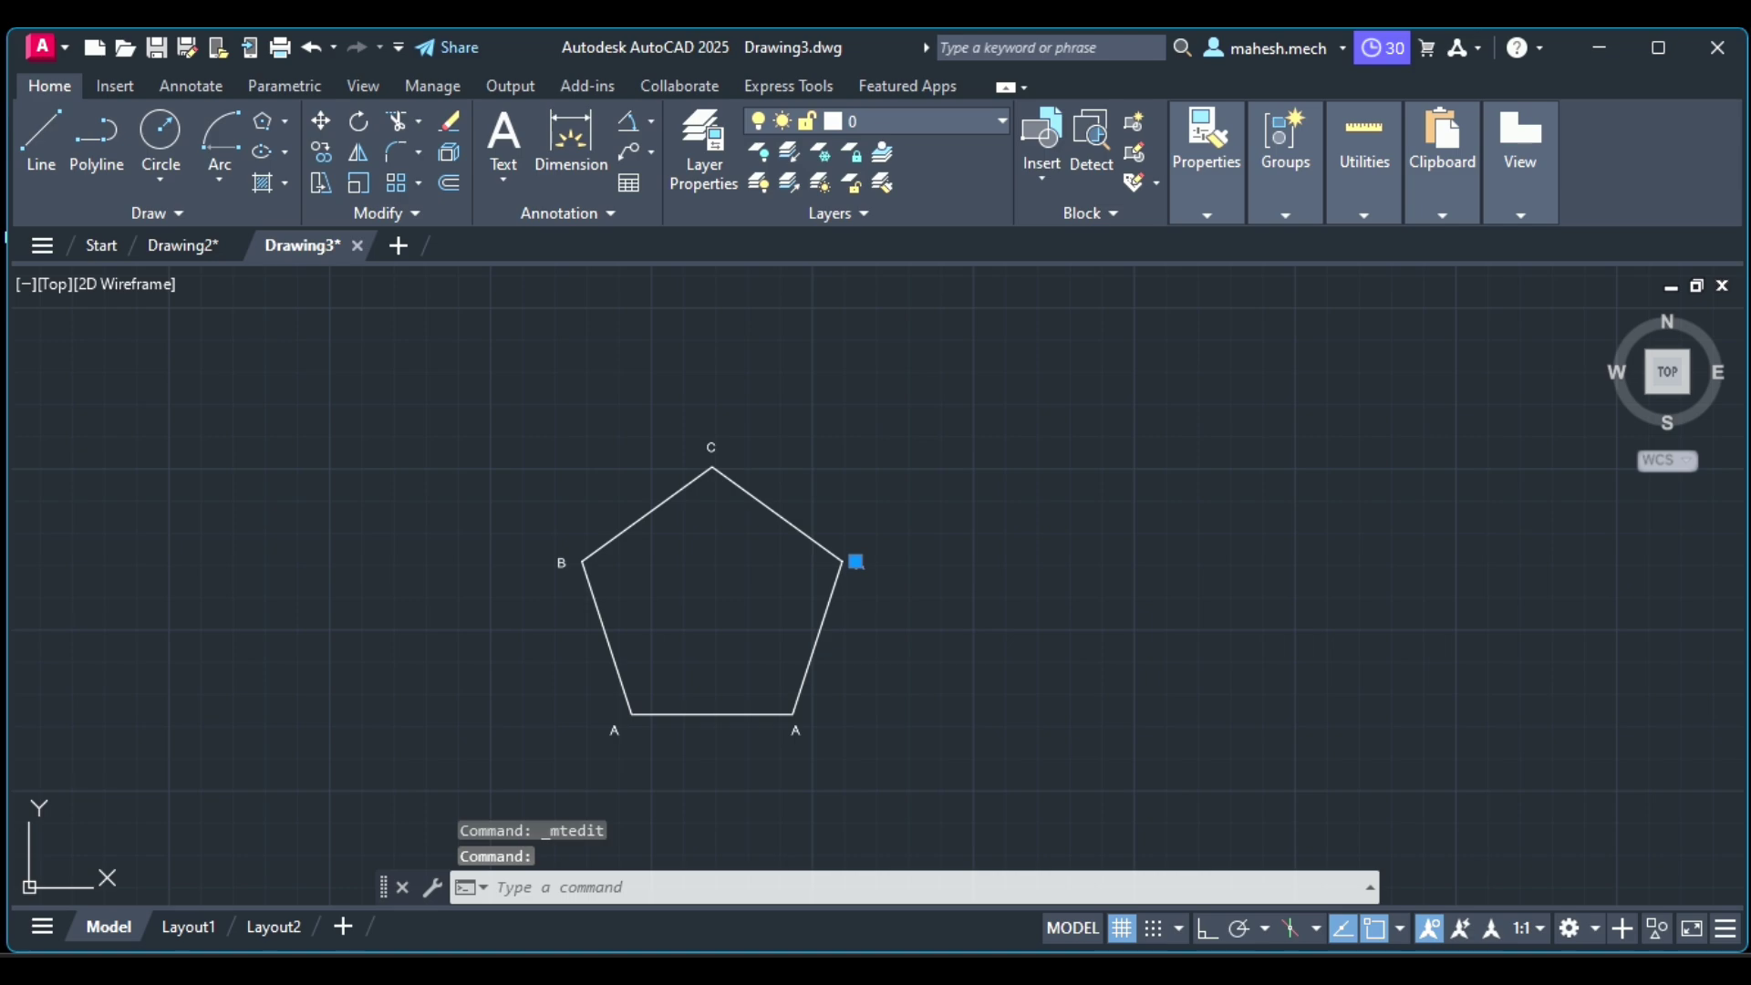
double_click(857, 562)
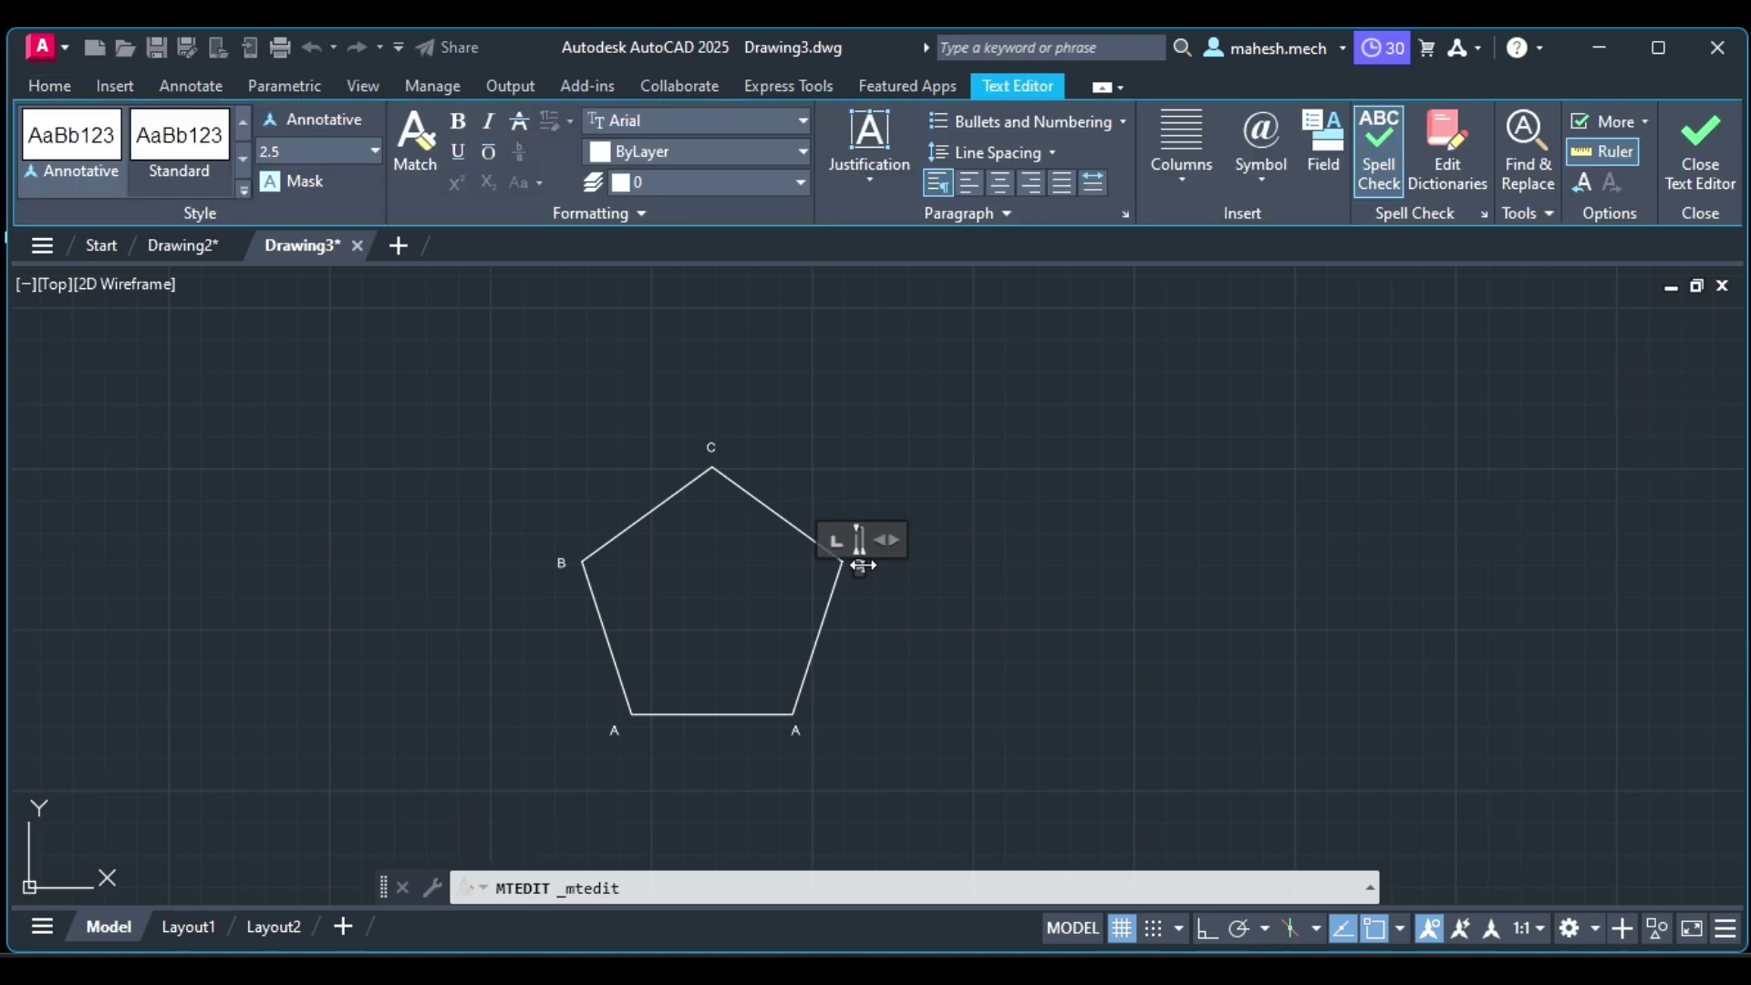
type("D")
left_click(791, 730)
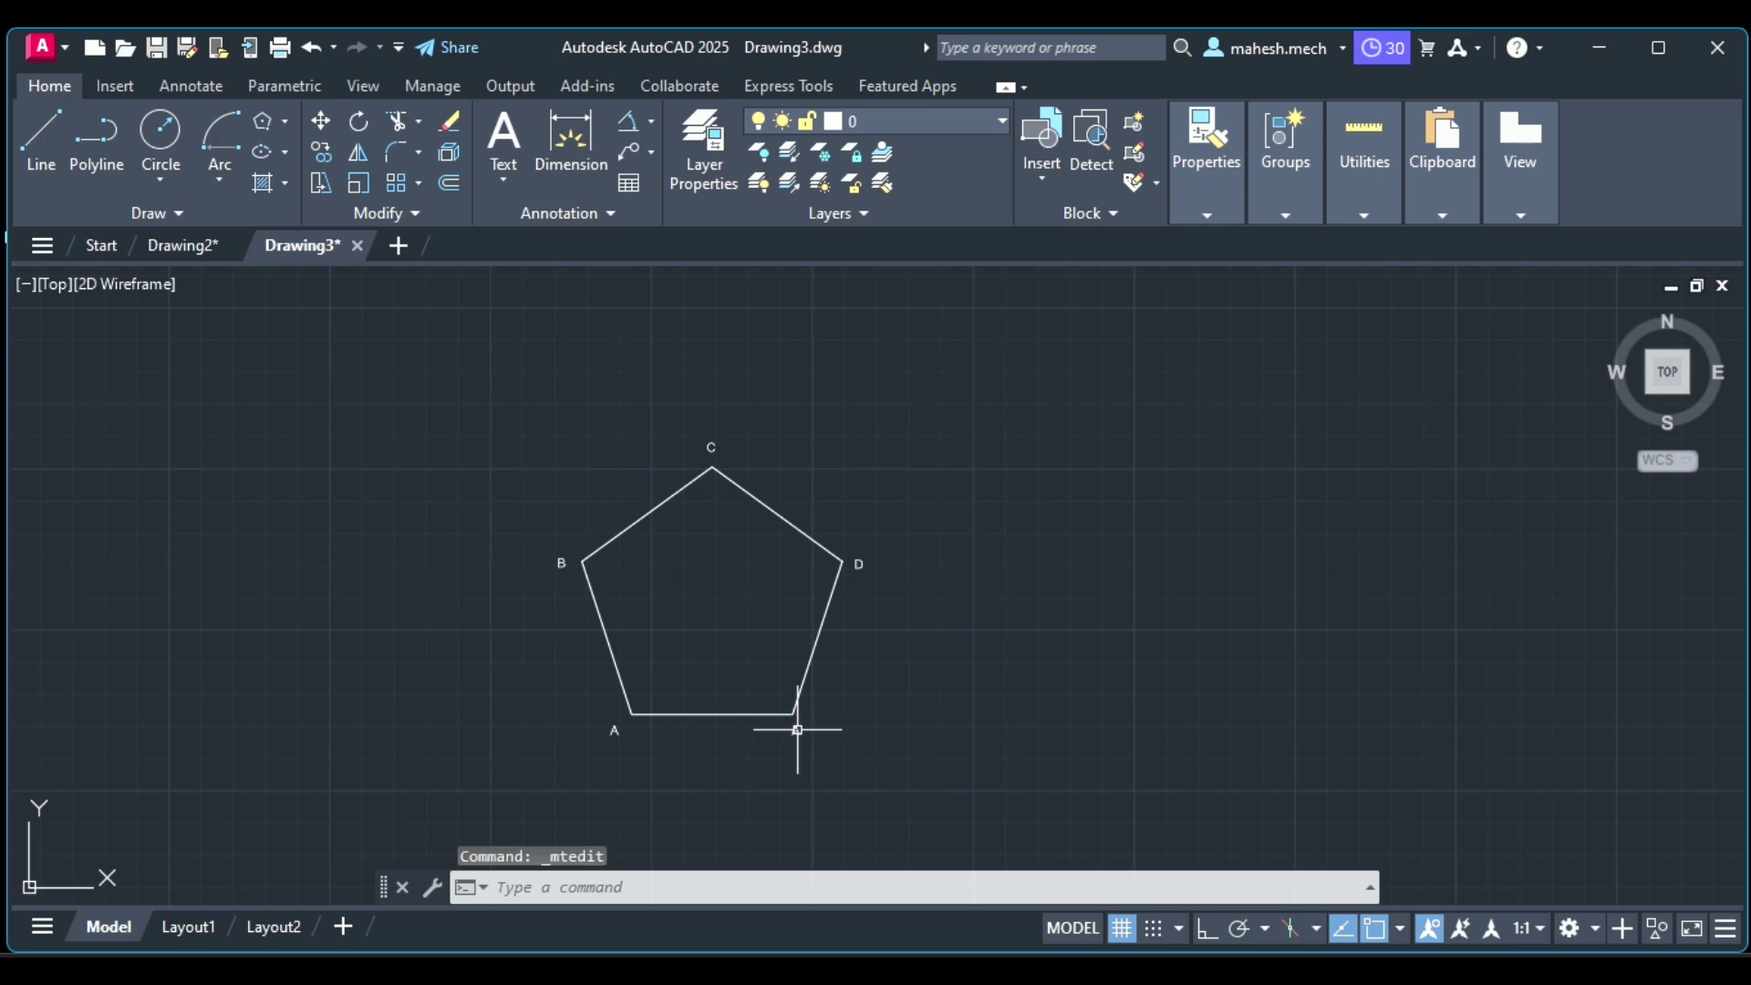
double_click(790, 727)
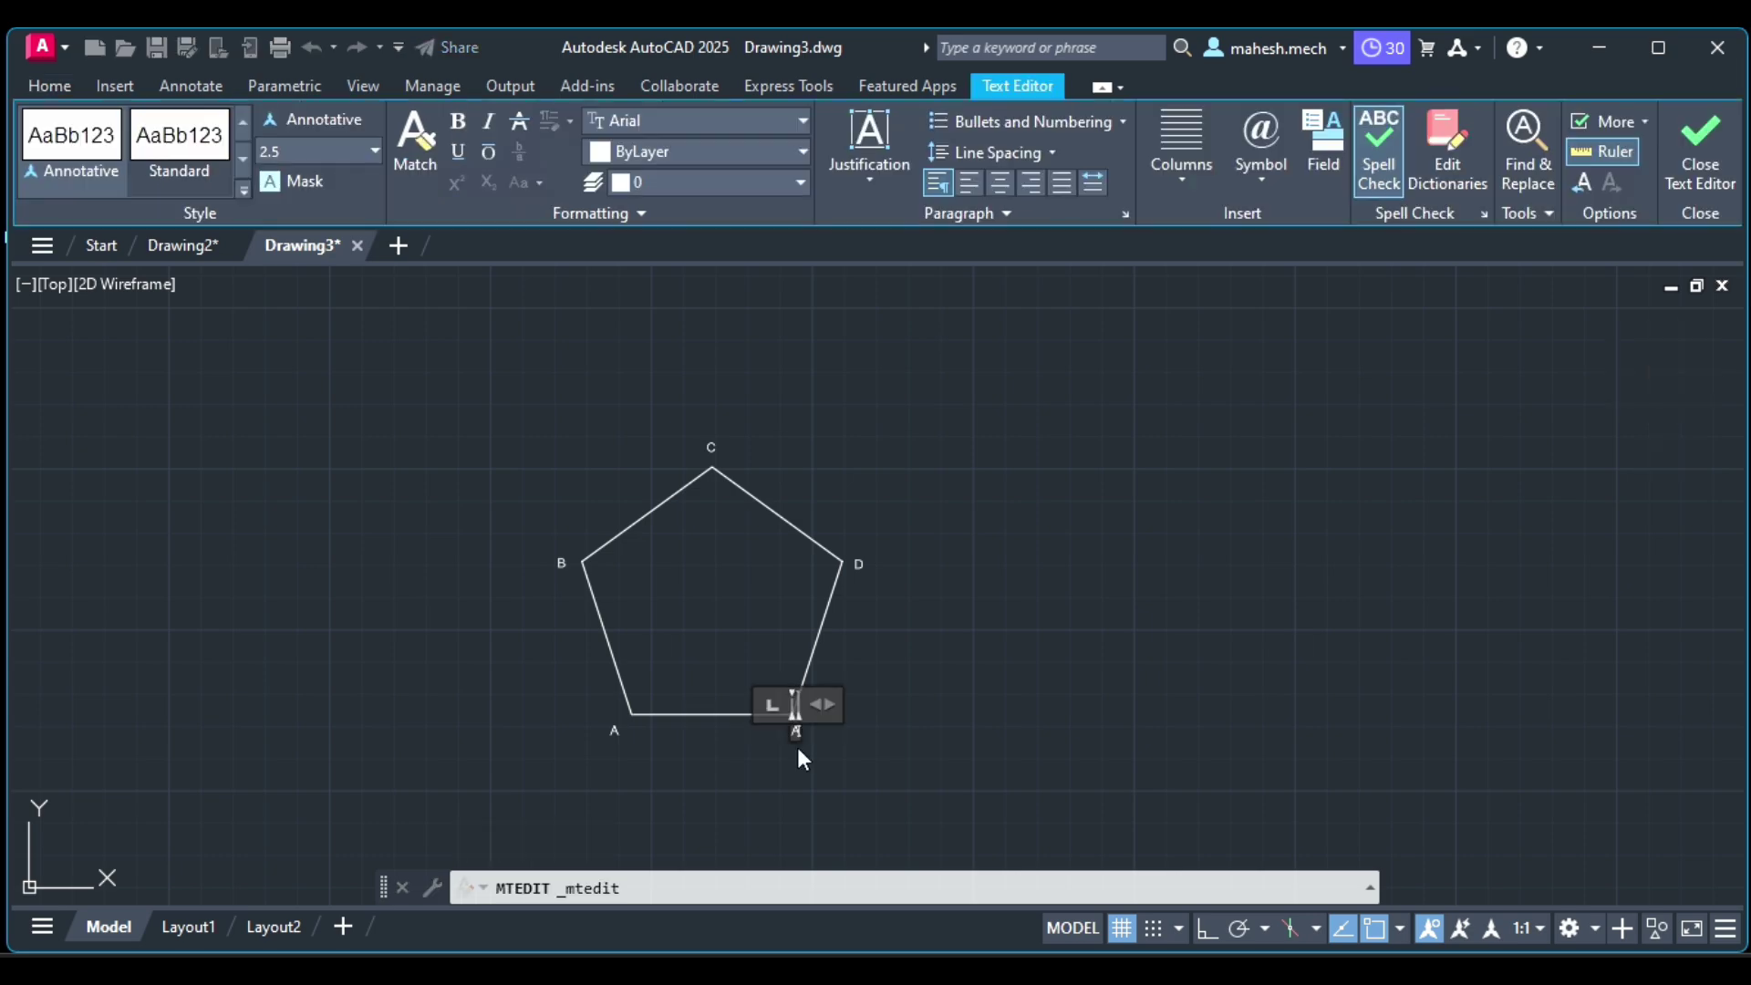
type("E")
left_click(999, 751)
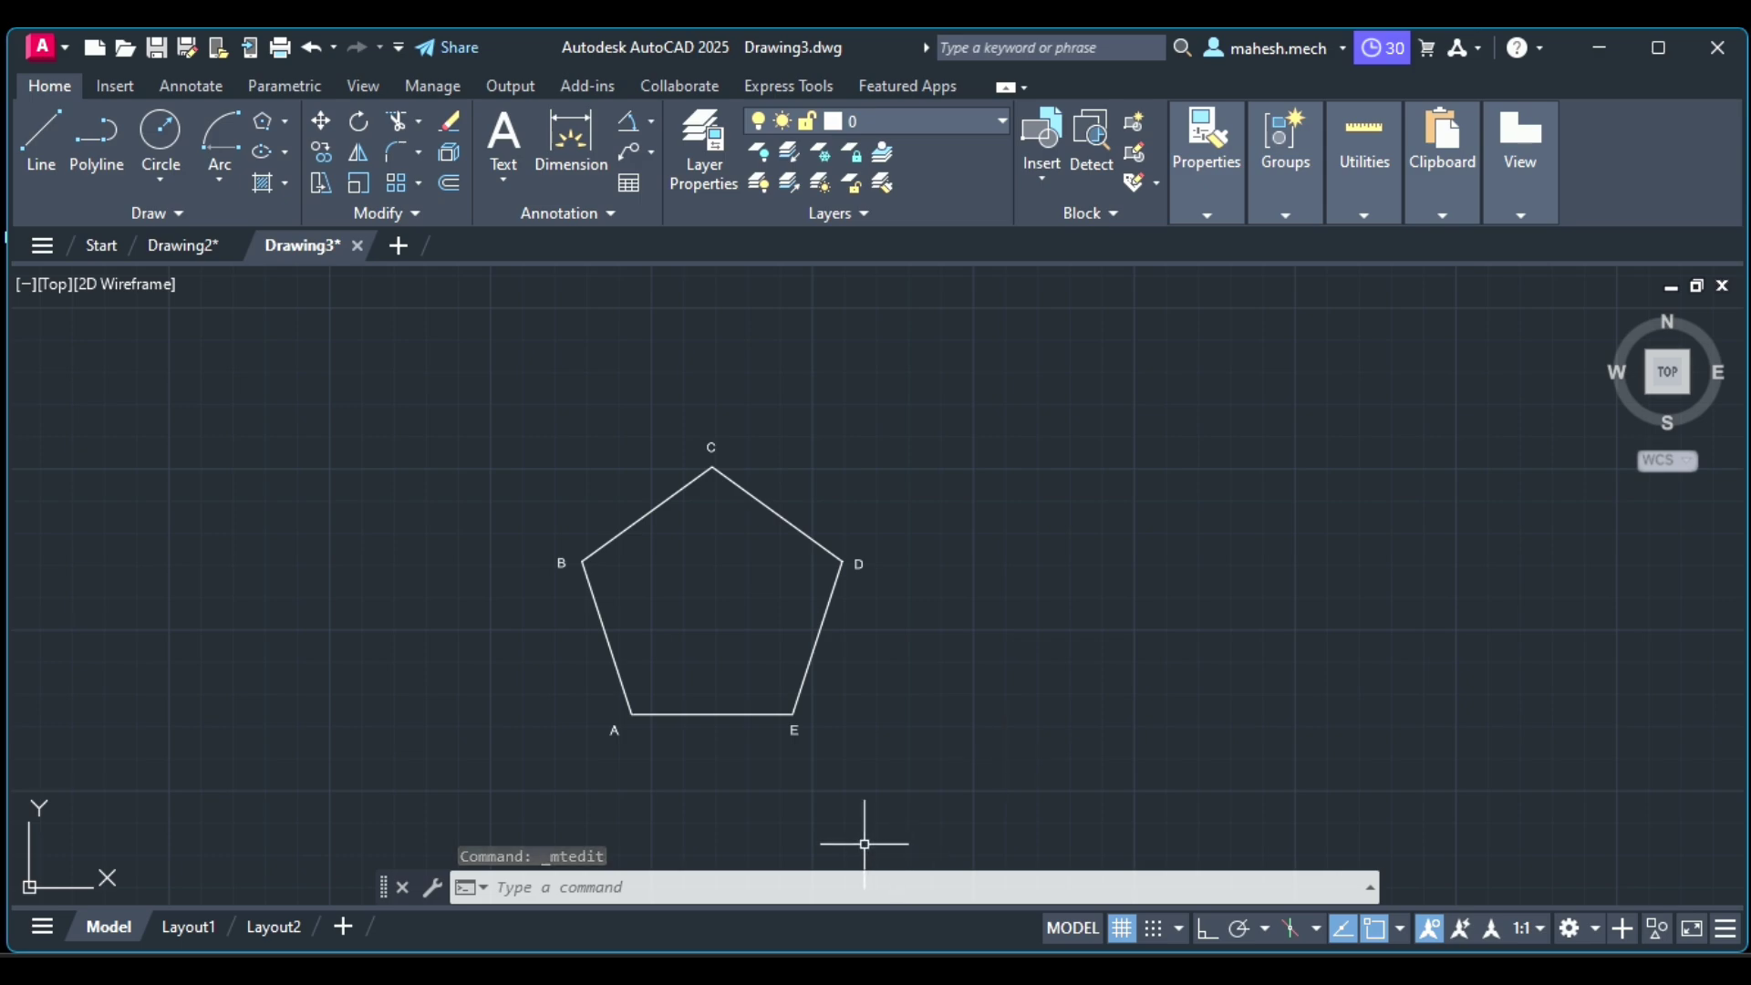
Draw a long horizontal line from vertex E to the right, extending side AE
left_click(52, 159)
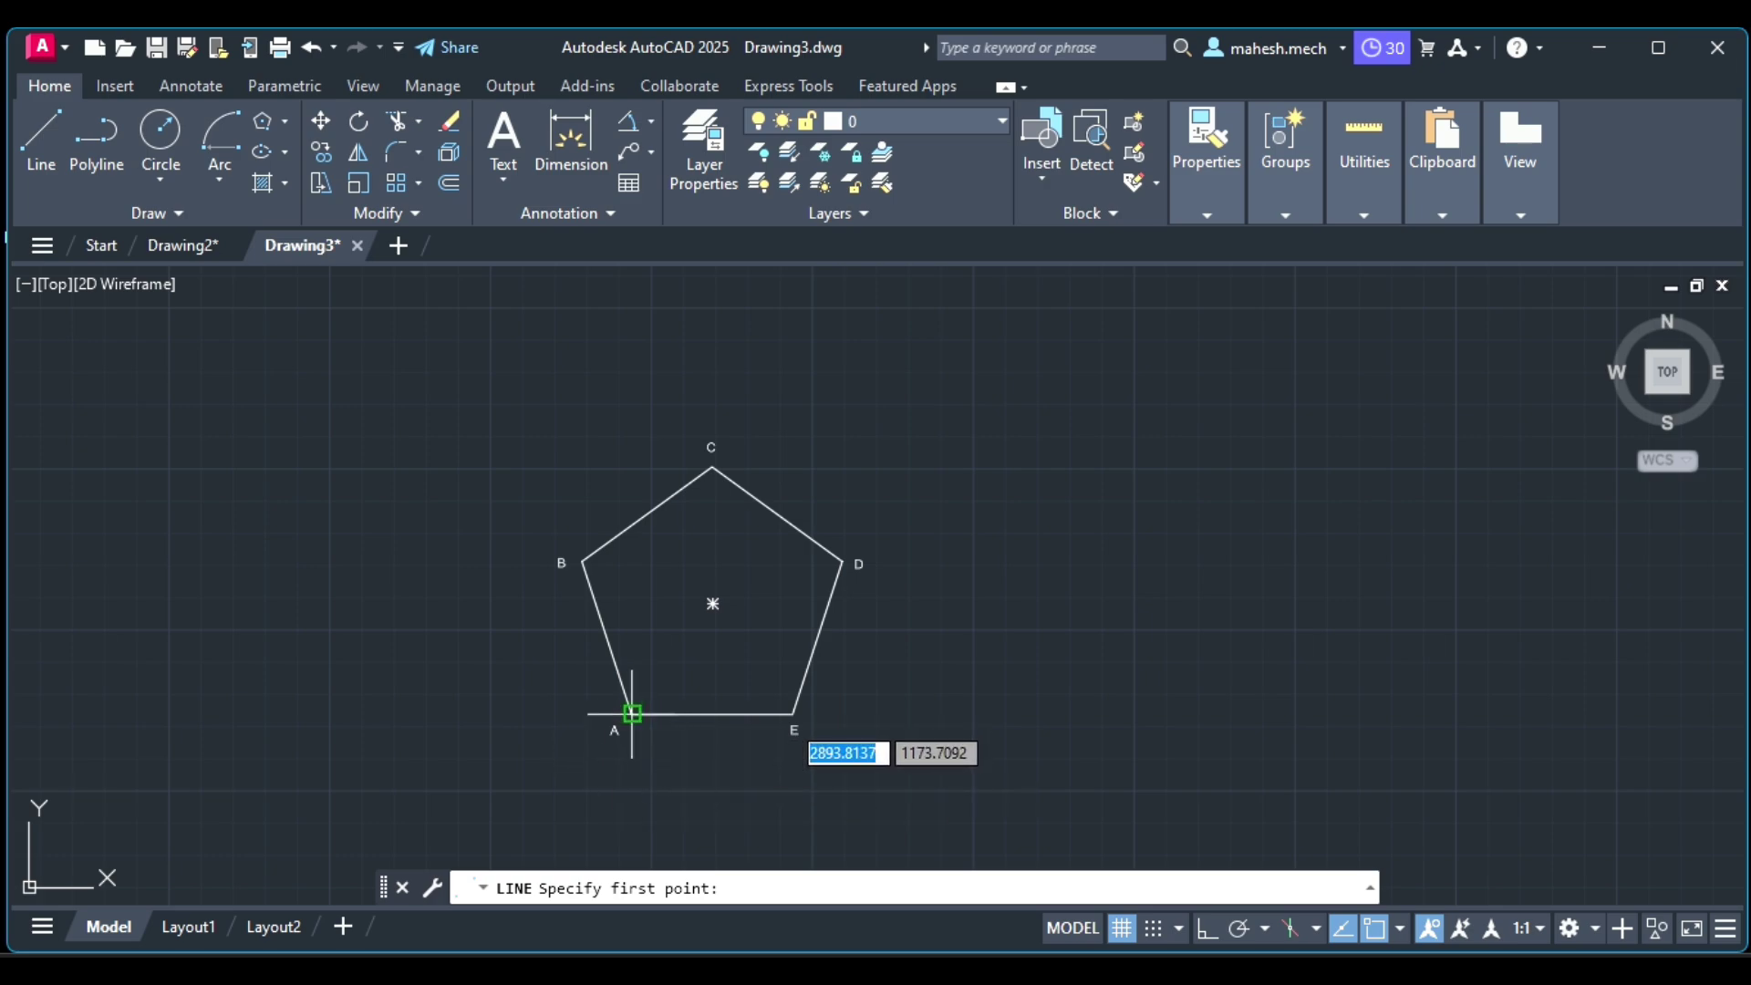
left_click(794, 714)
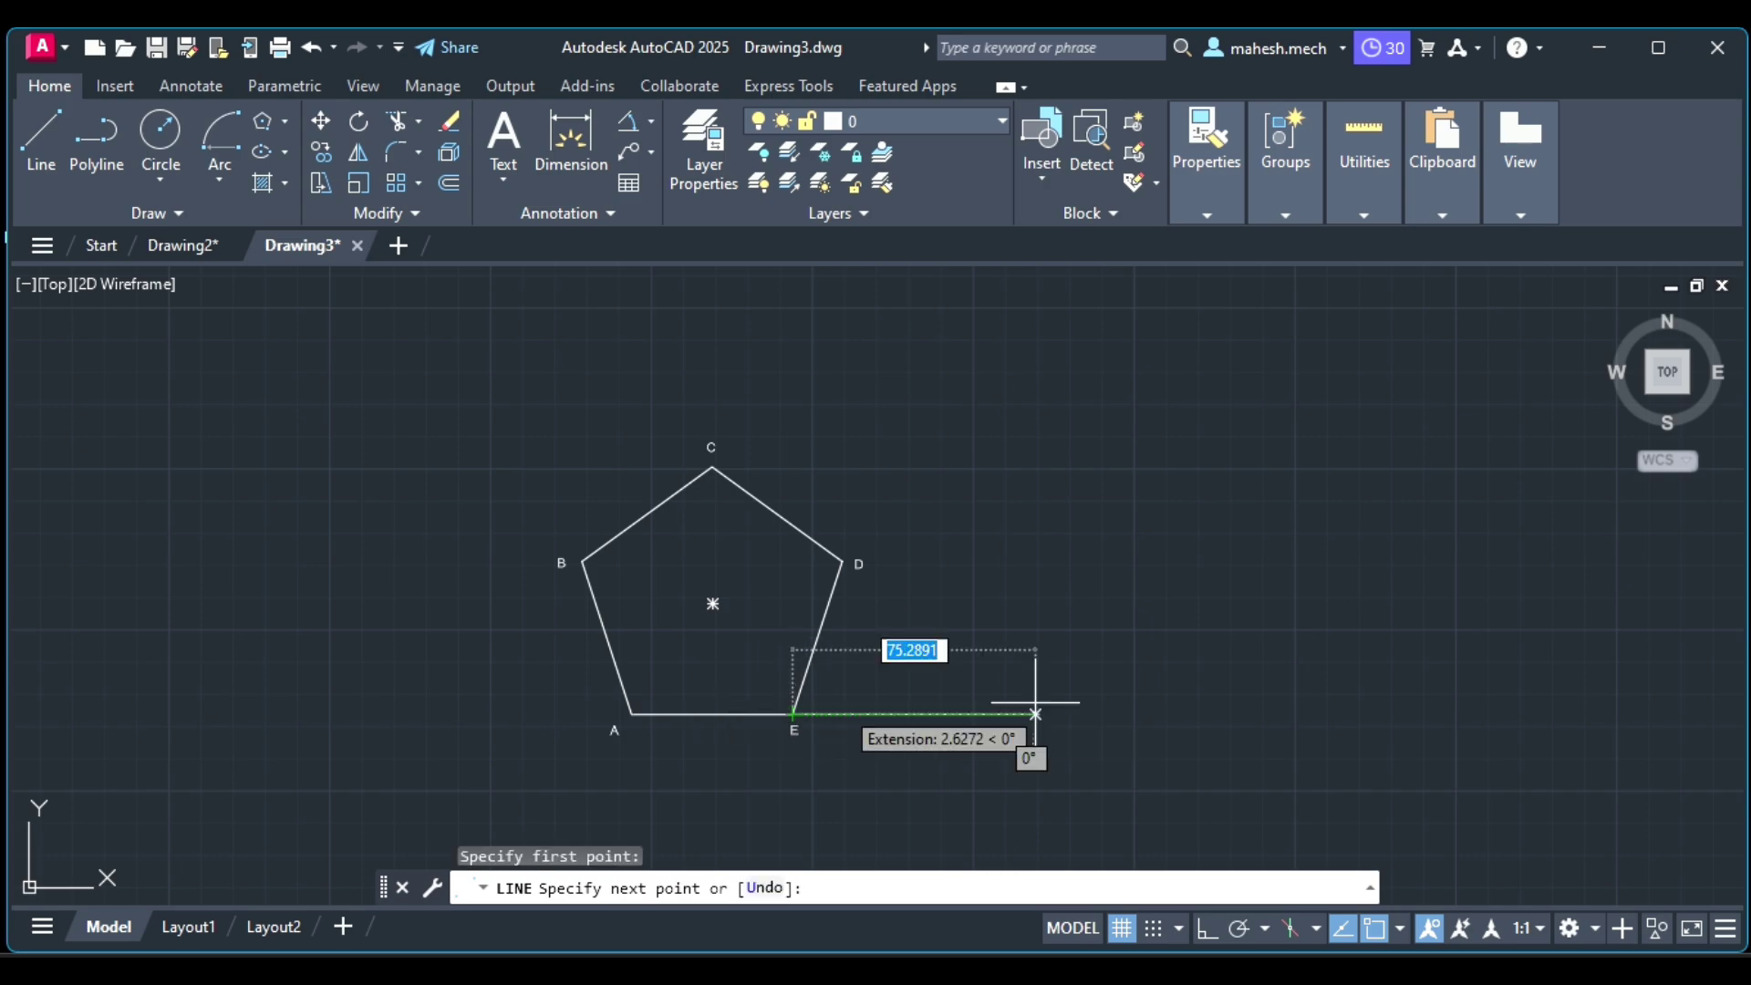
left_click(1519, 714)
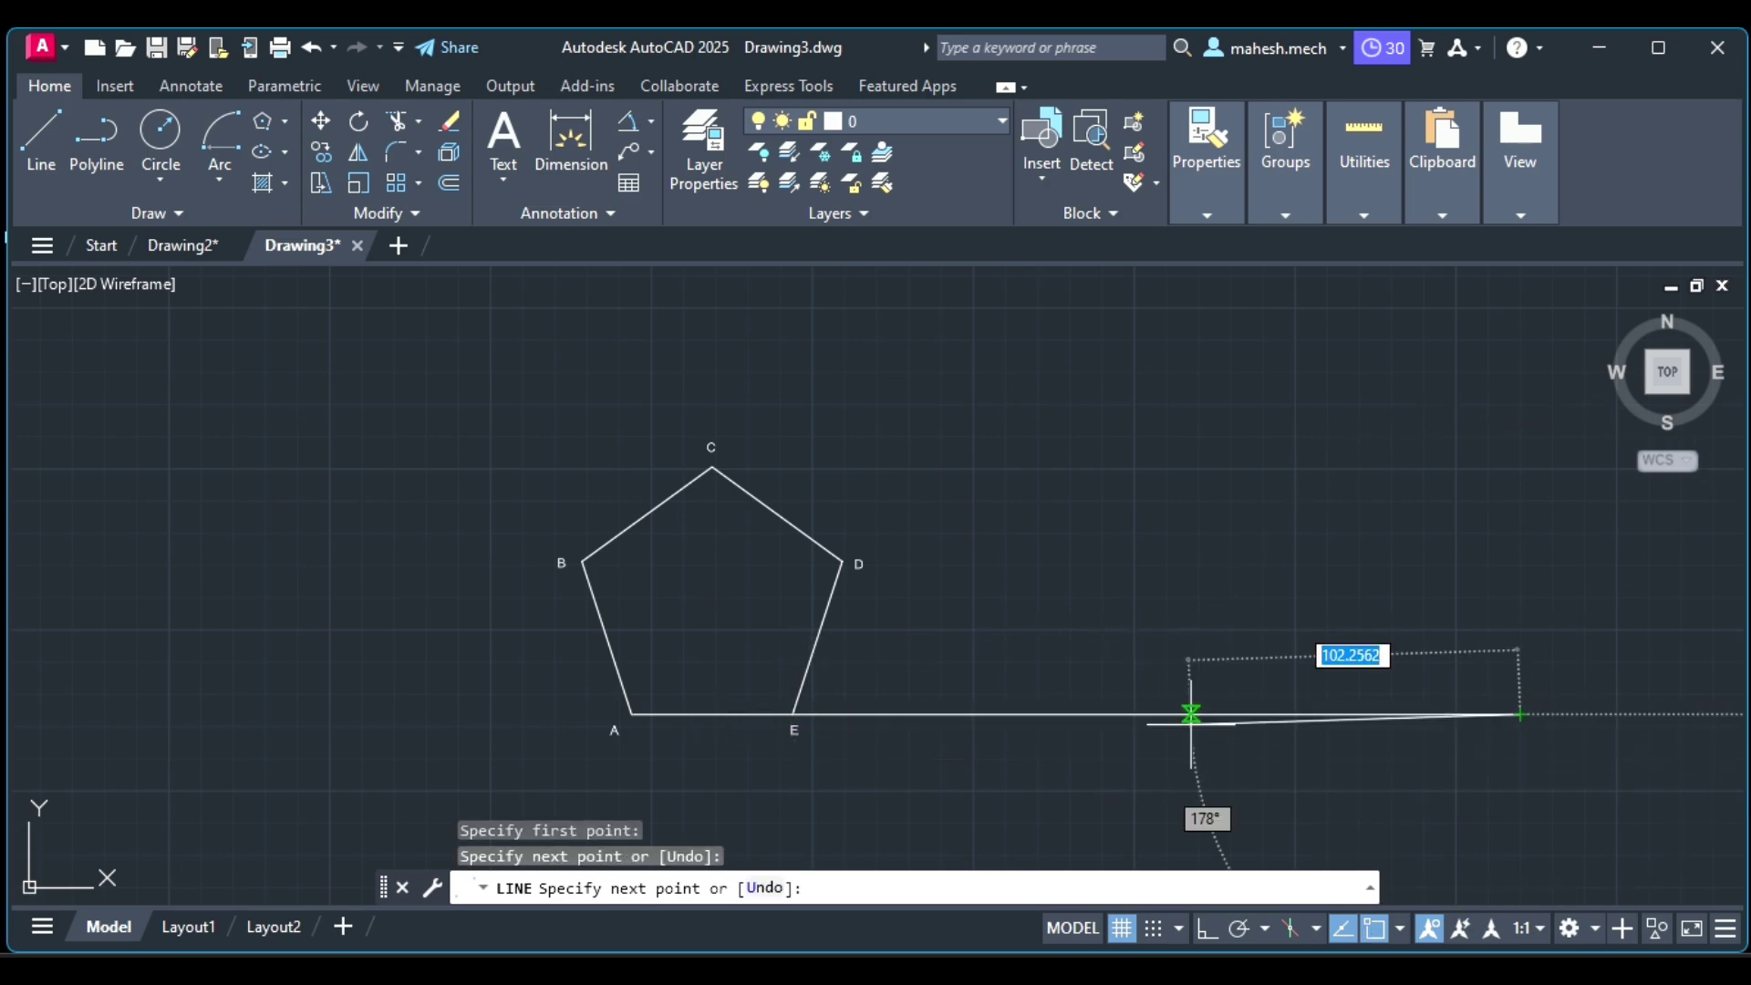
key("Escape")
Abandon a line started at vertex D and begin an angular dimension with DAN
left_click(40, 146)
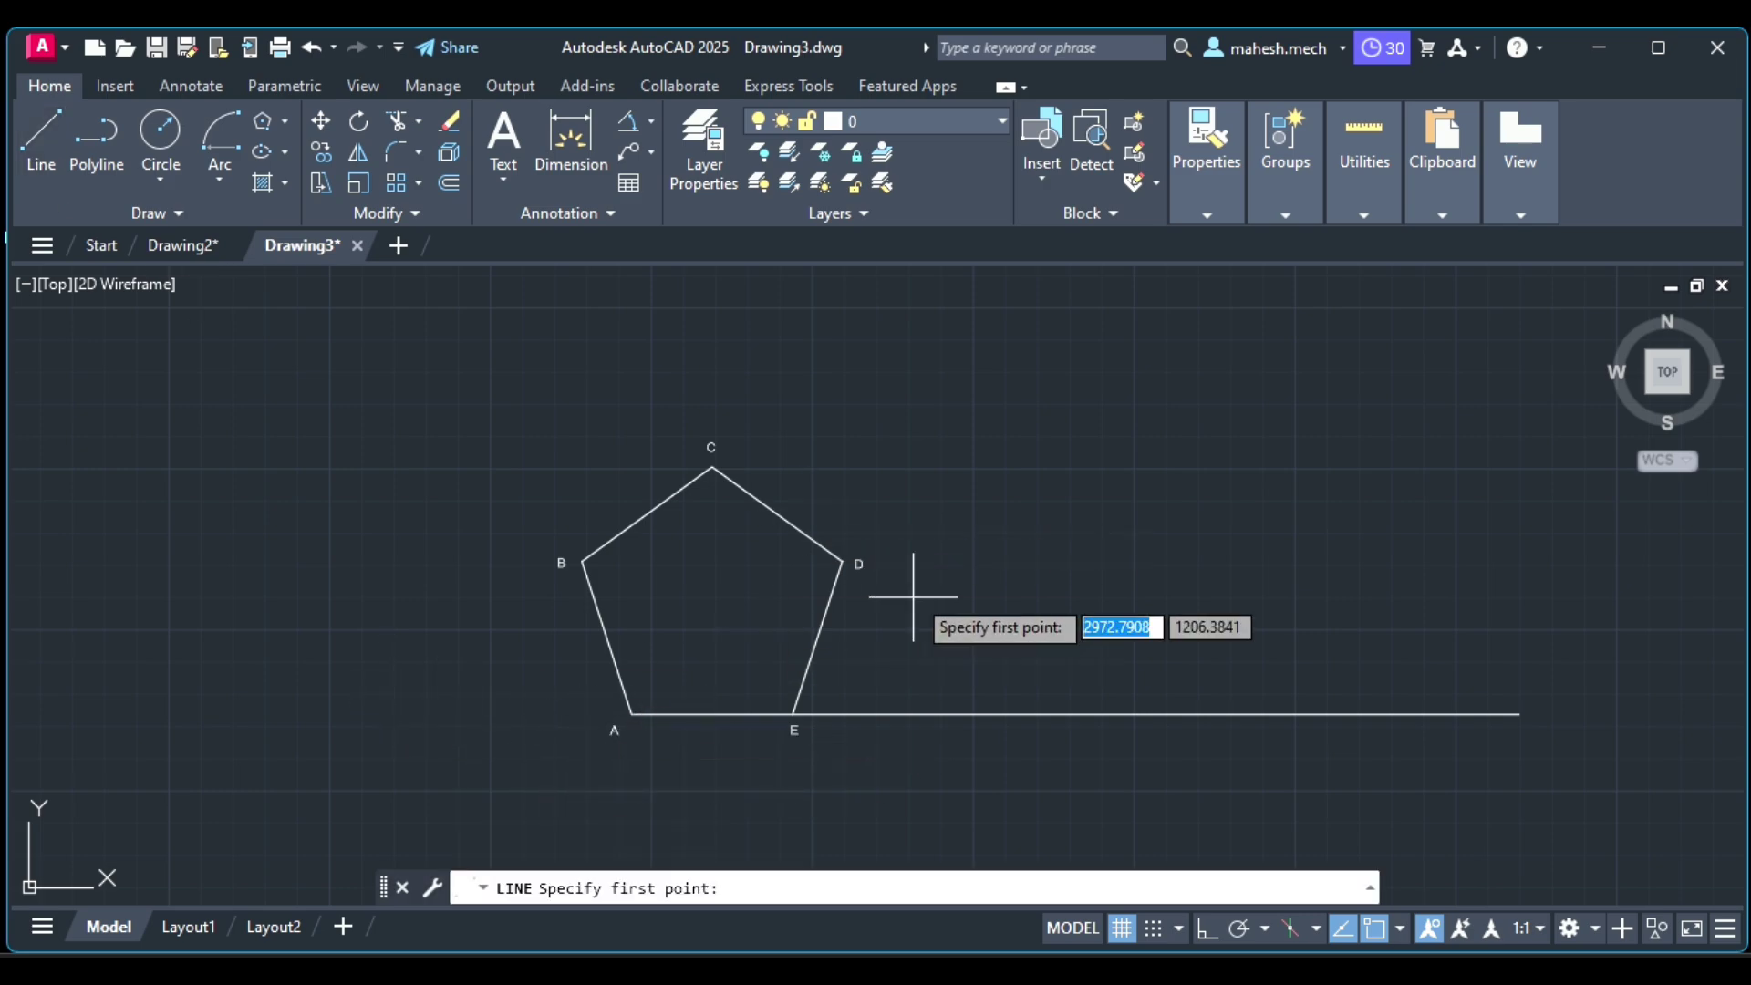
left_click(861, 568)
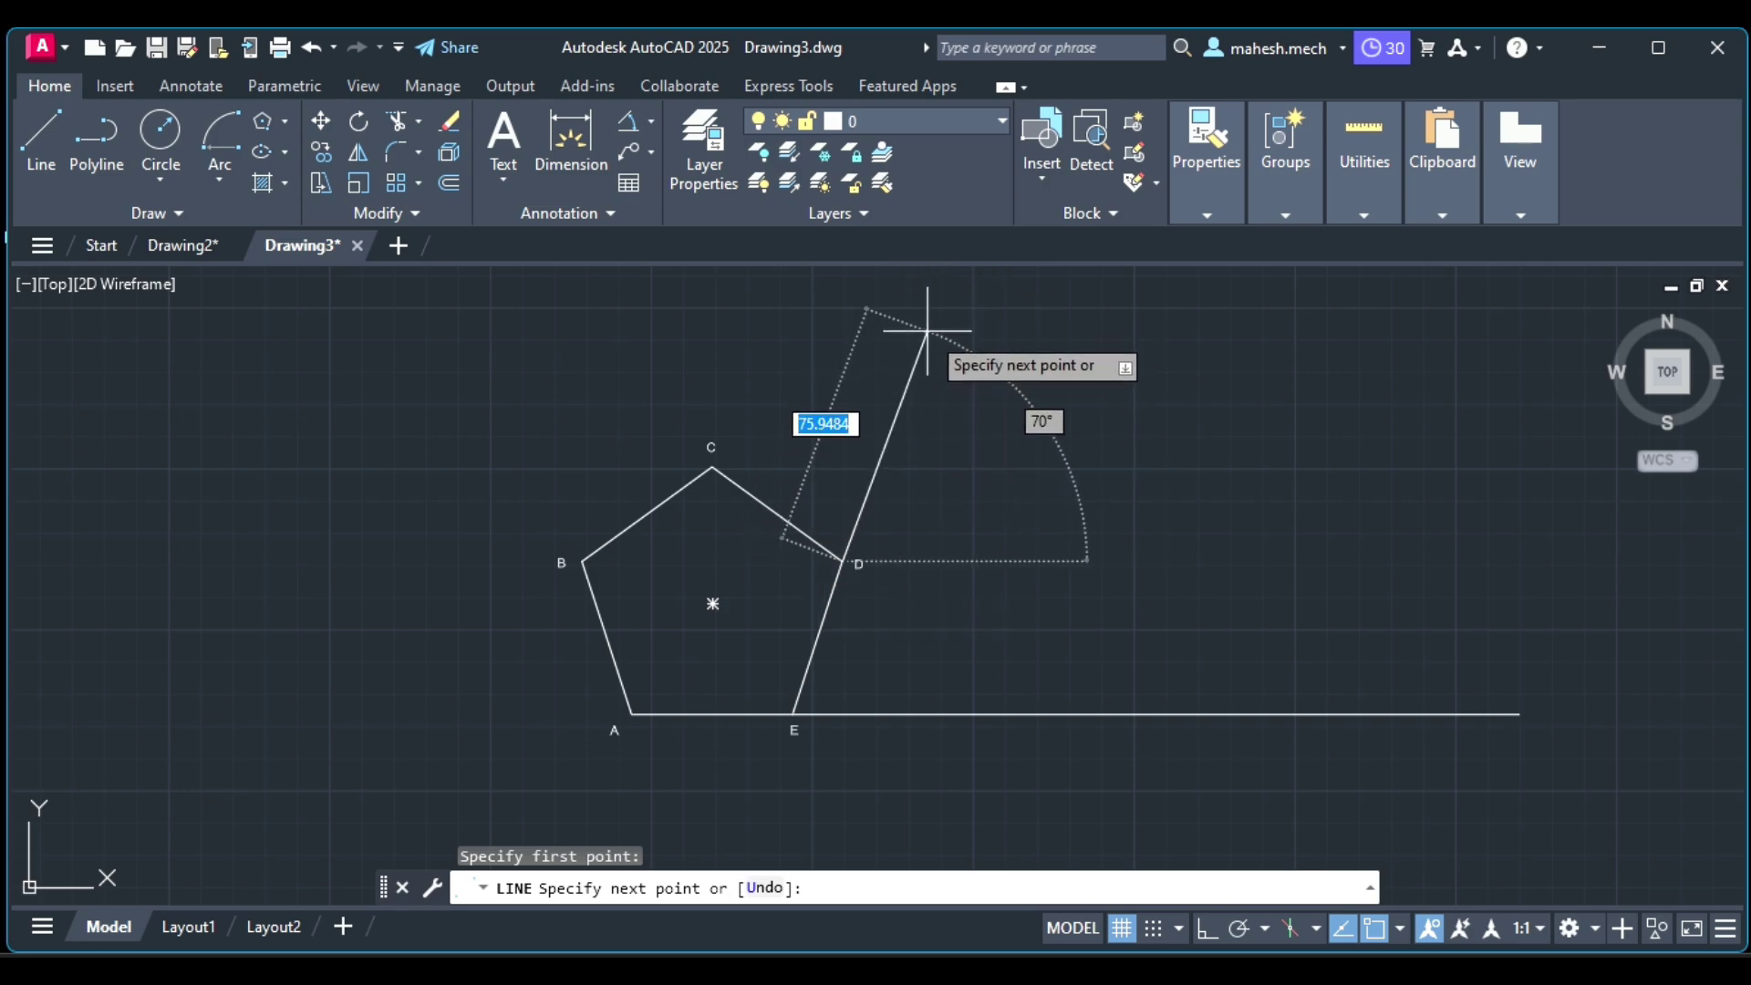
key("Escape")
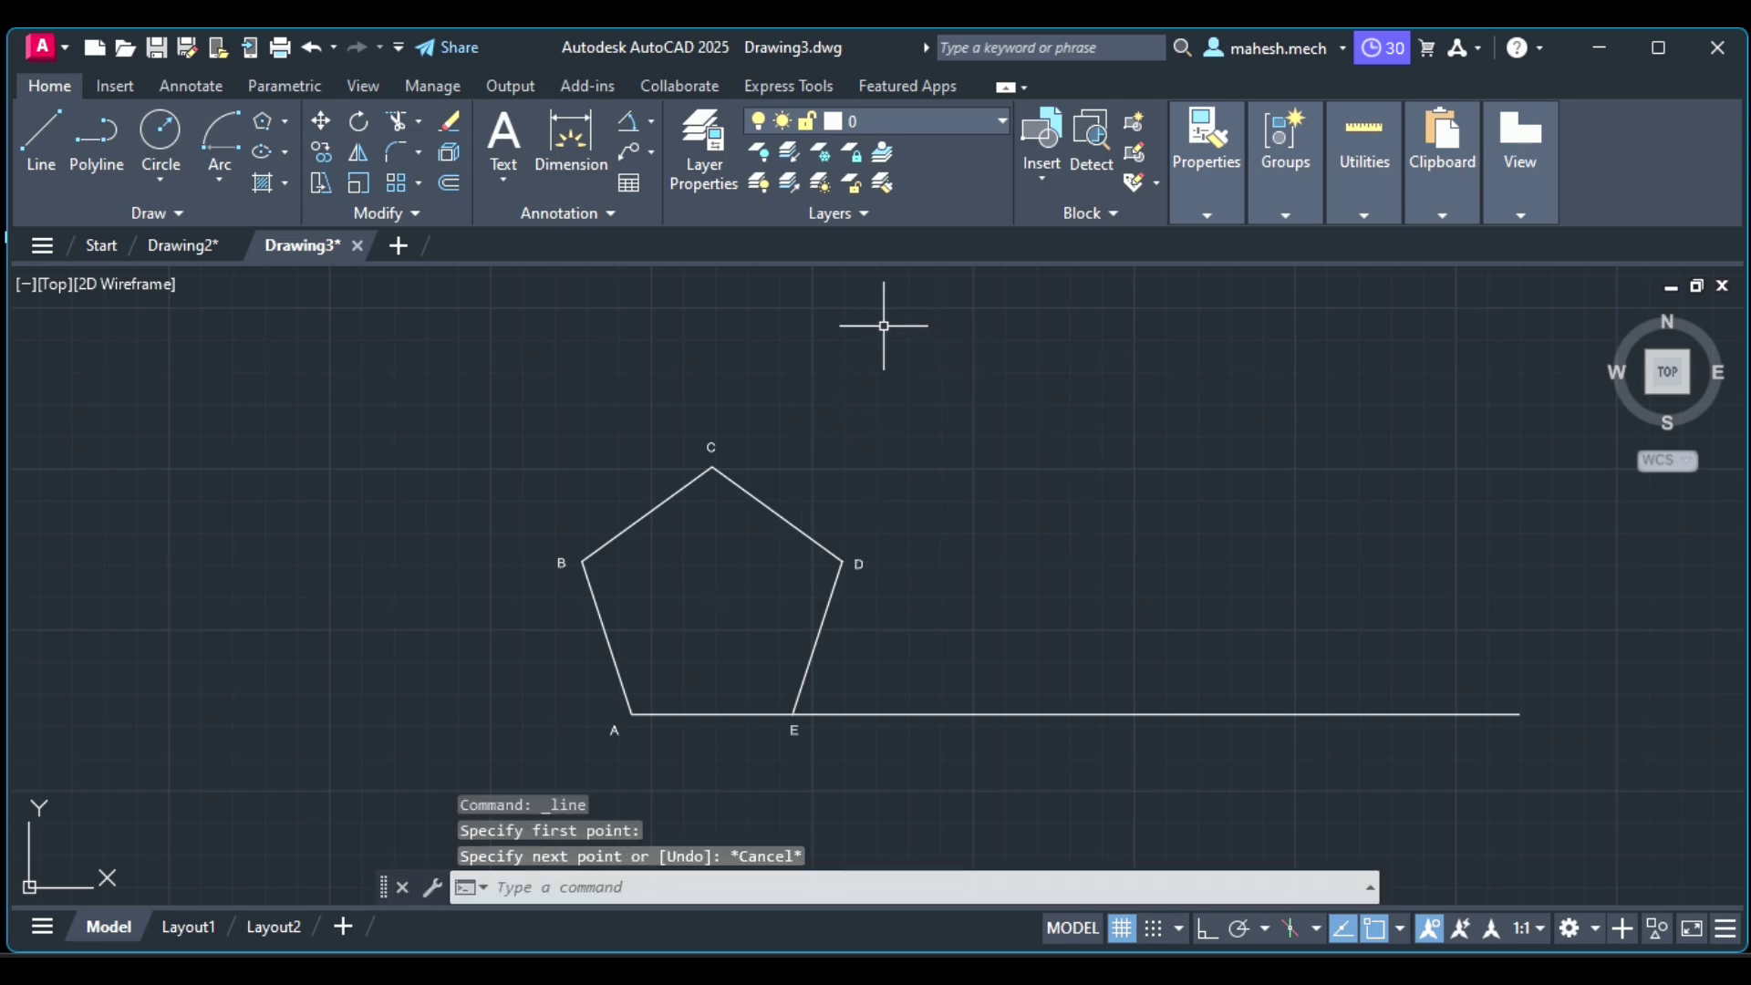
type("dan")
key("Return")
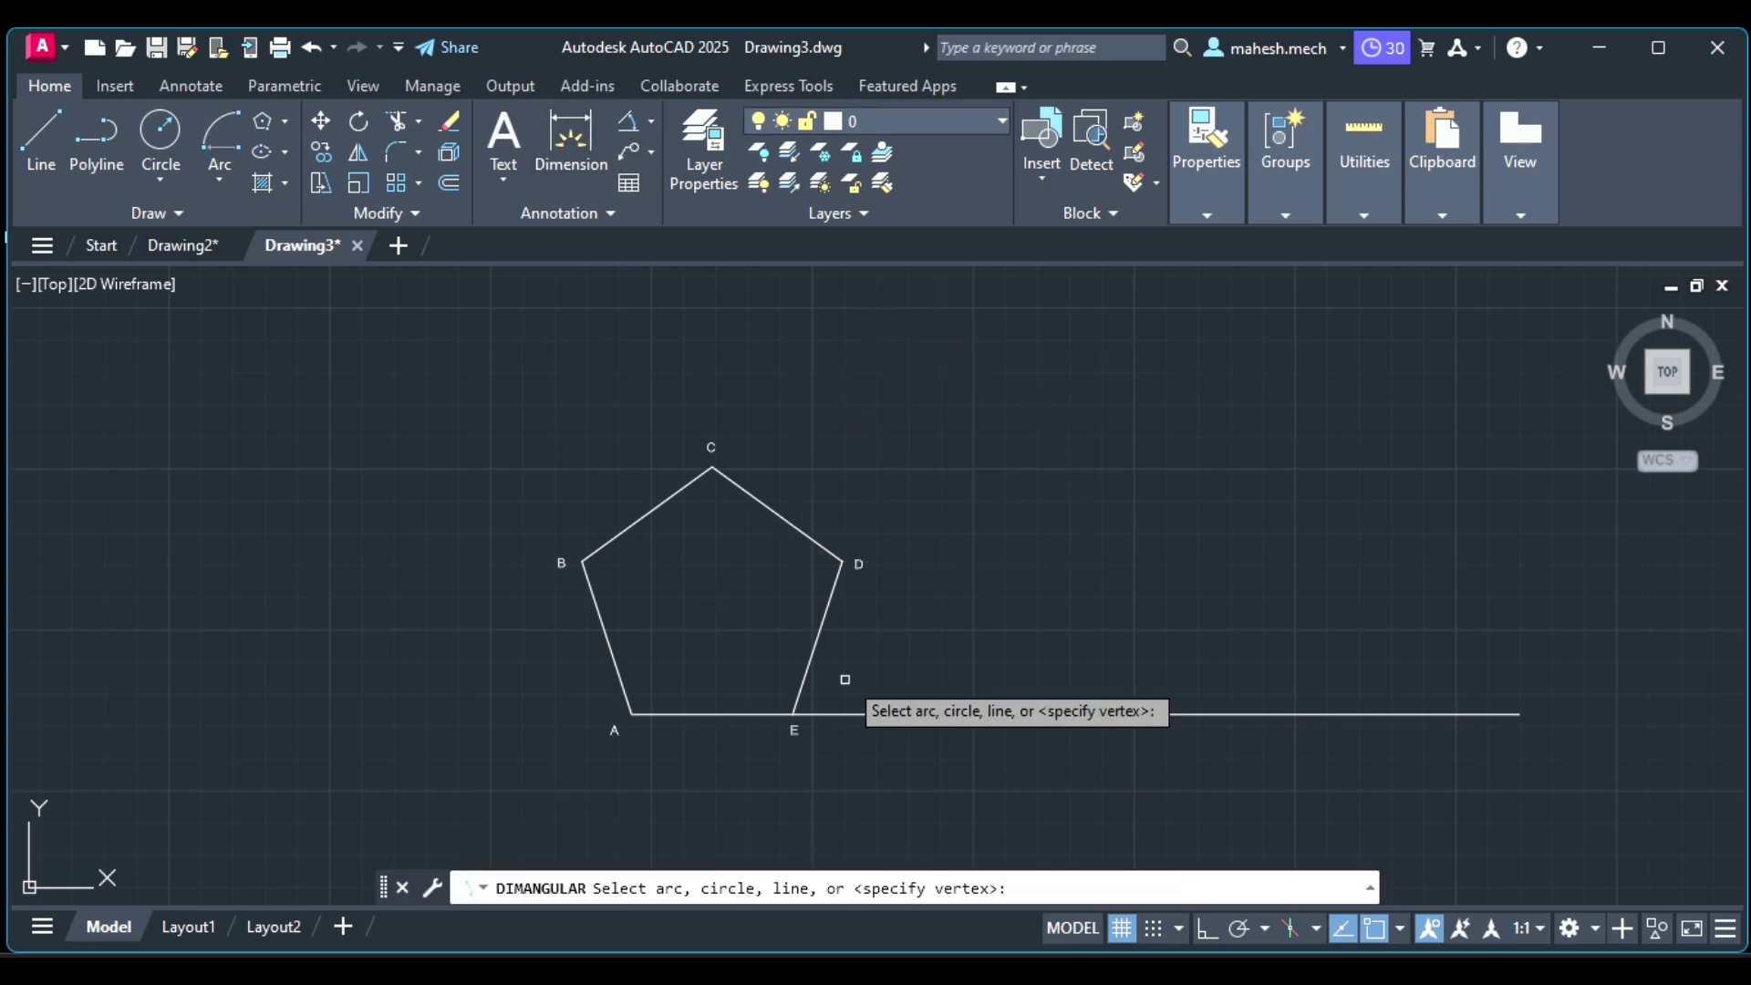
Dimension the 72° angle between side DE and the horizontal line
left_click(821, 631)
left_click(877, 712)
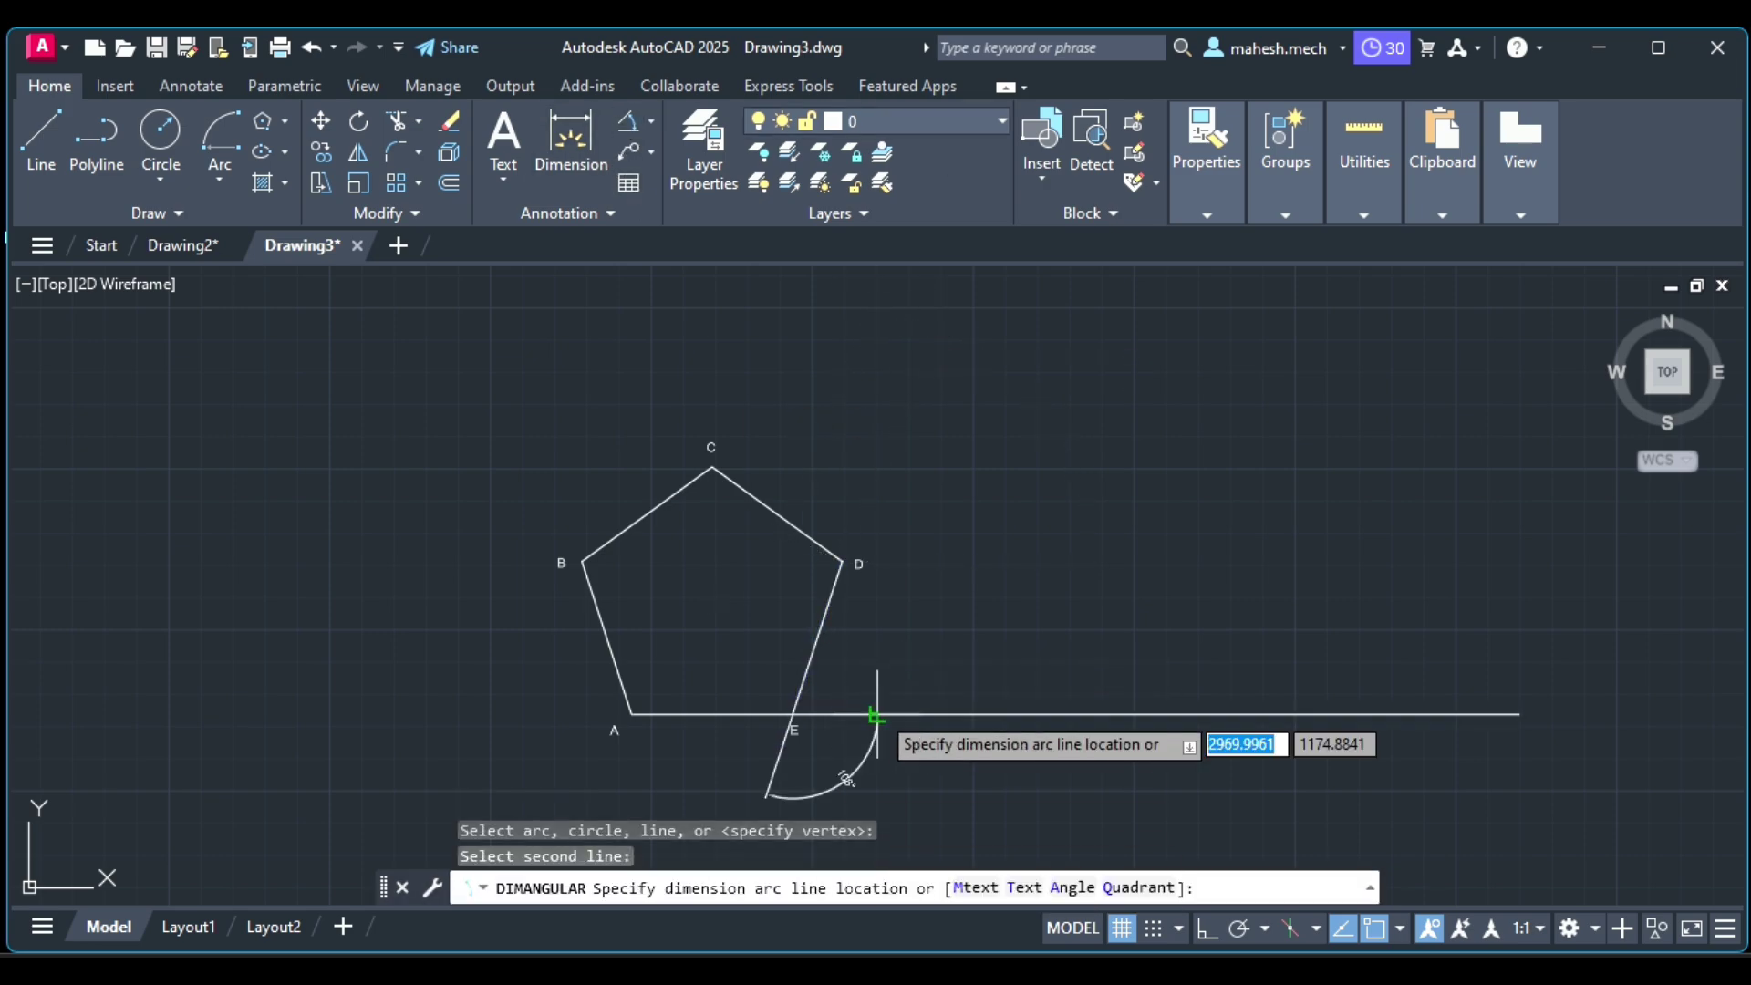
left_click(877, 670)
key("Escape")
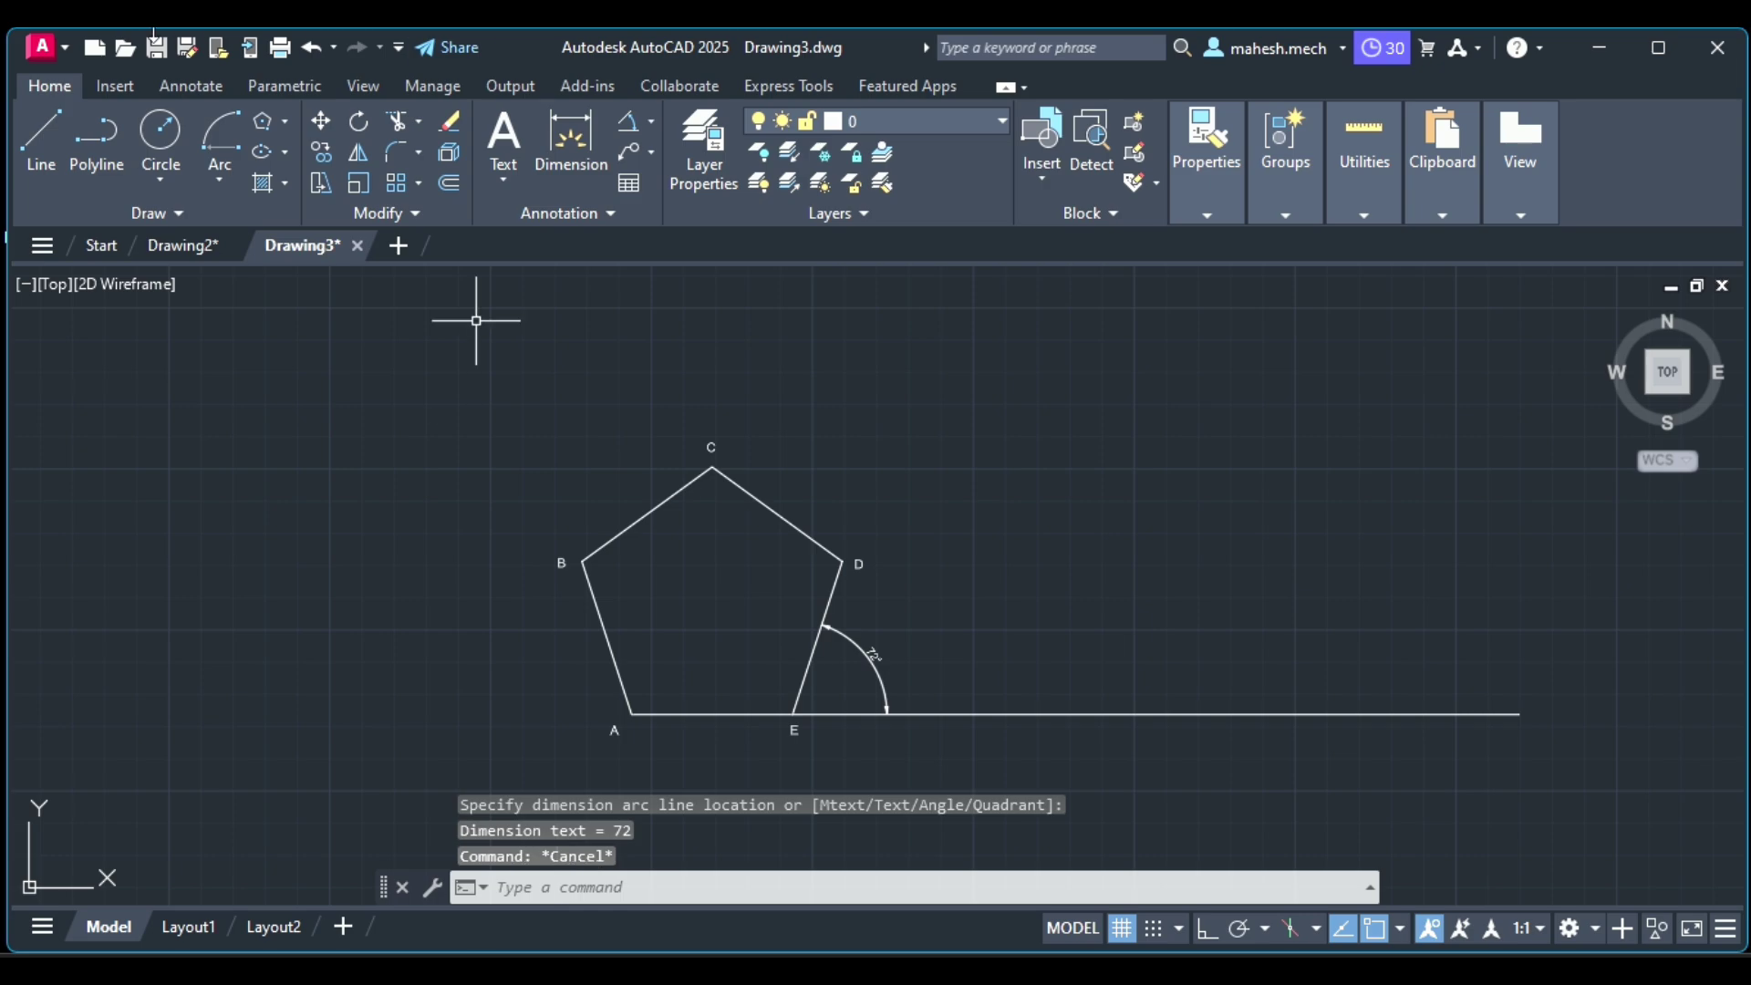
Cancel a line from D, then pan and zoom to bring the pentagon back into view
left_click(41, 137)
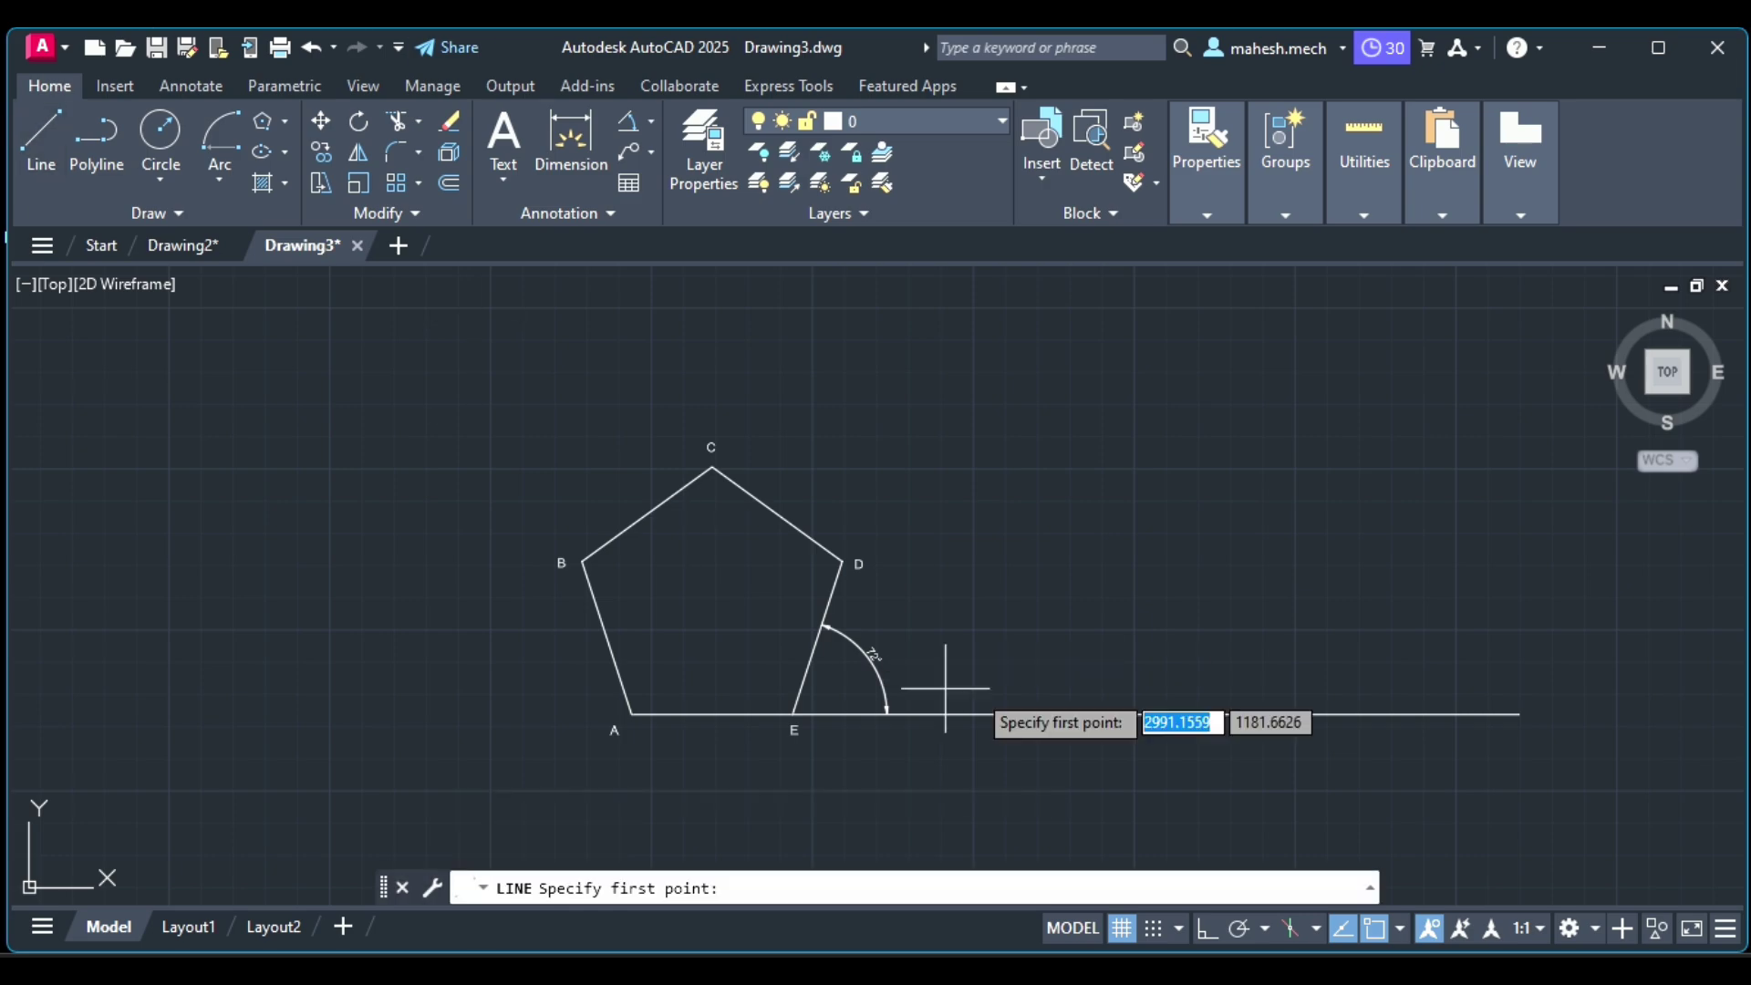
left_click(833, 572)
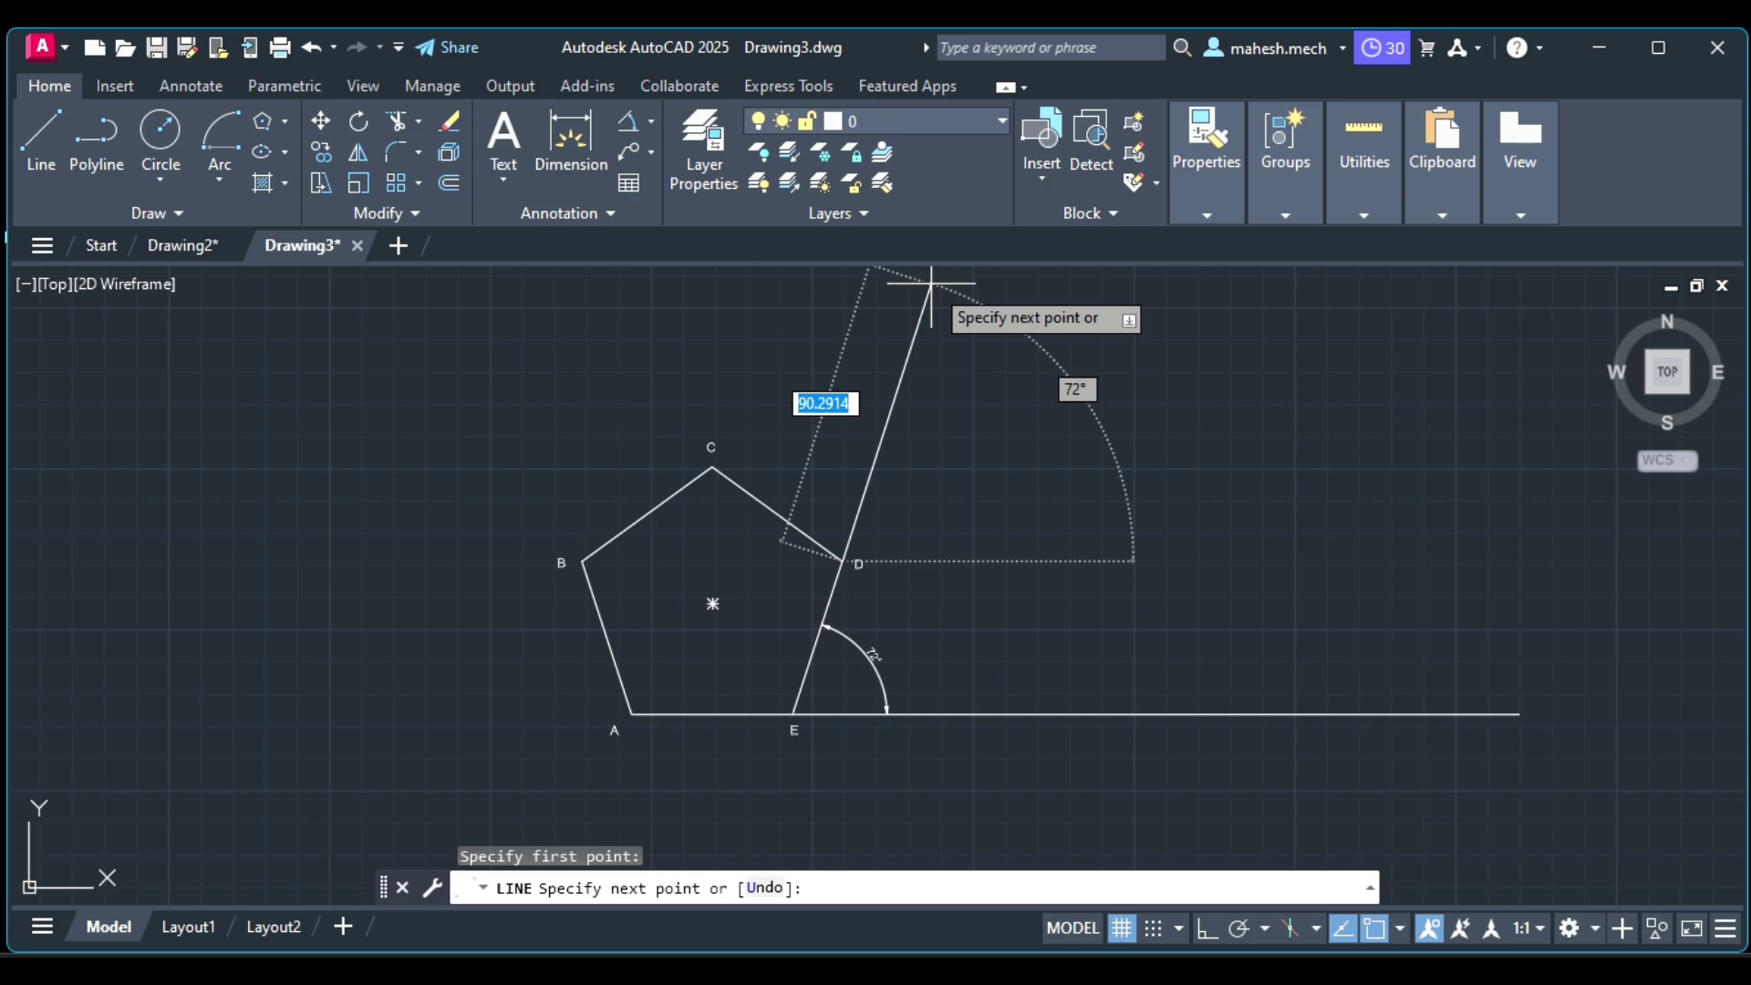
scroll(954, 298, "down", 3)
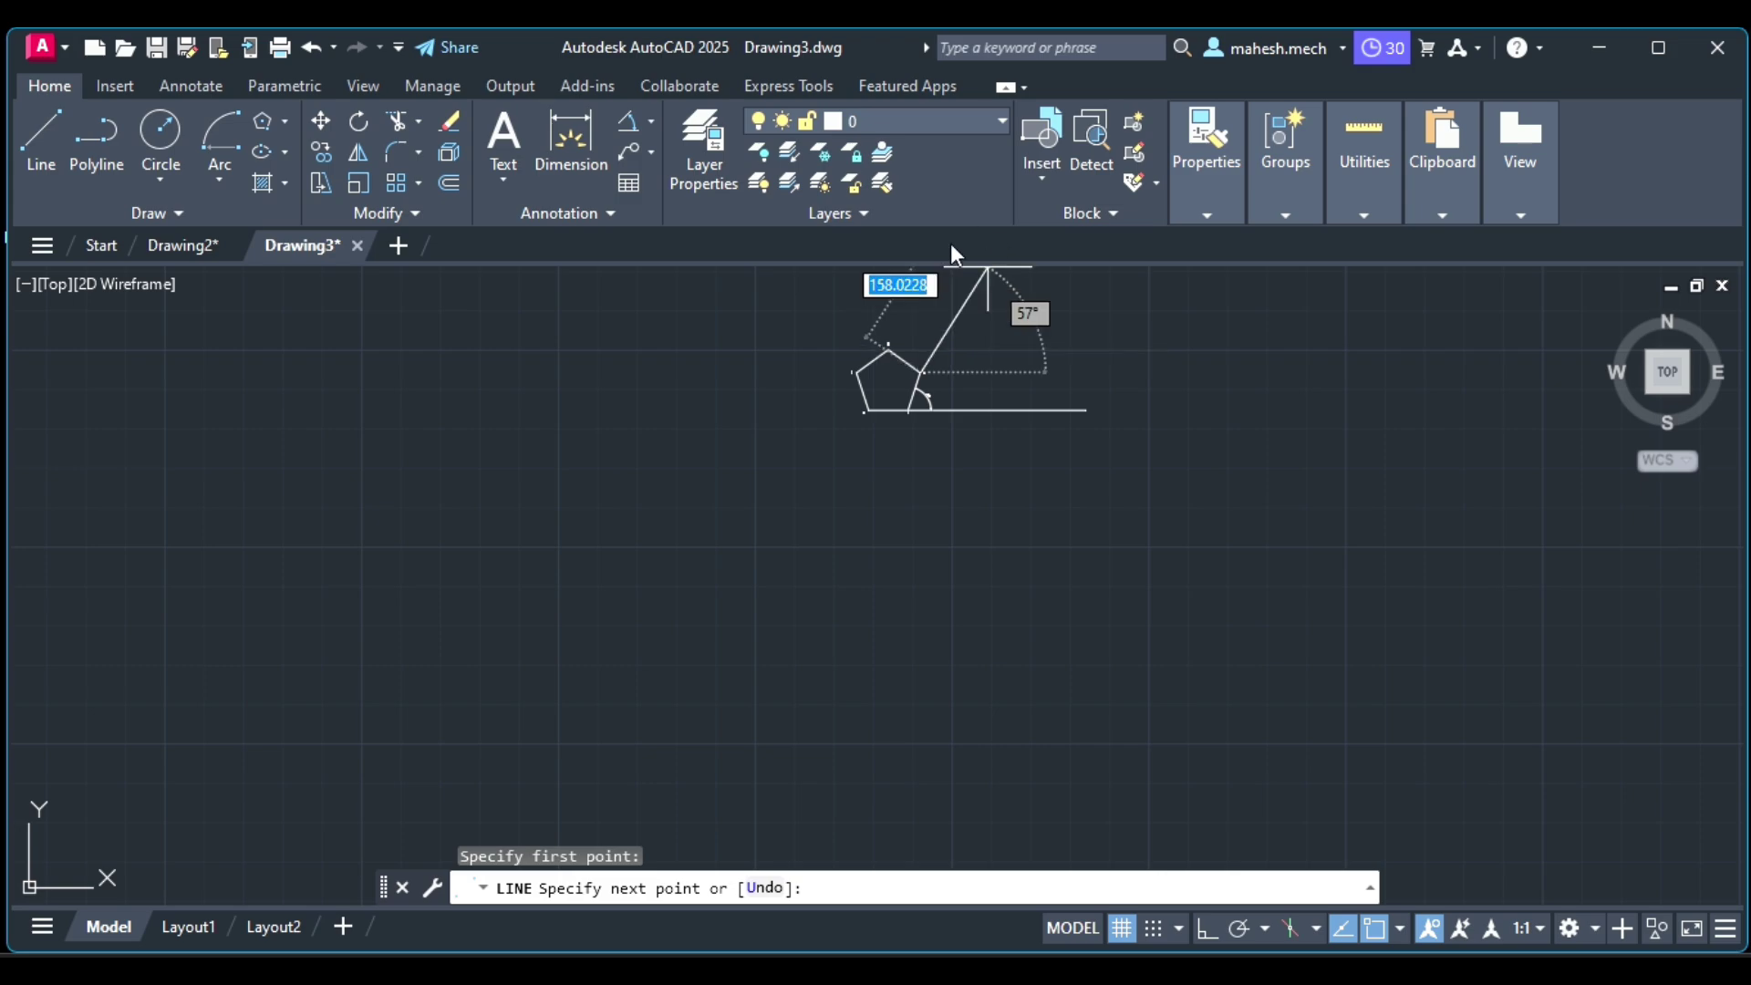
scroll(949, 292, "down", 3)
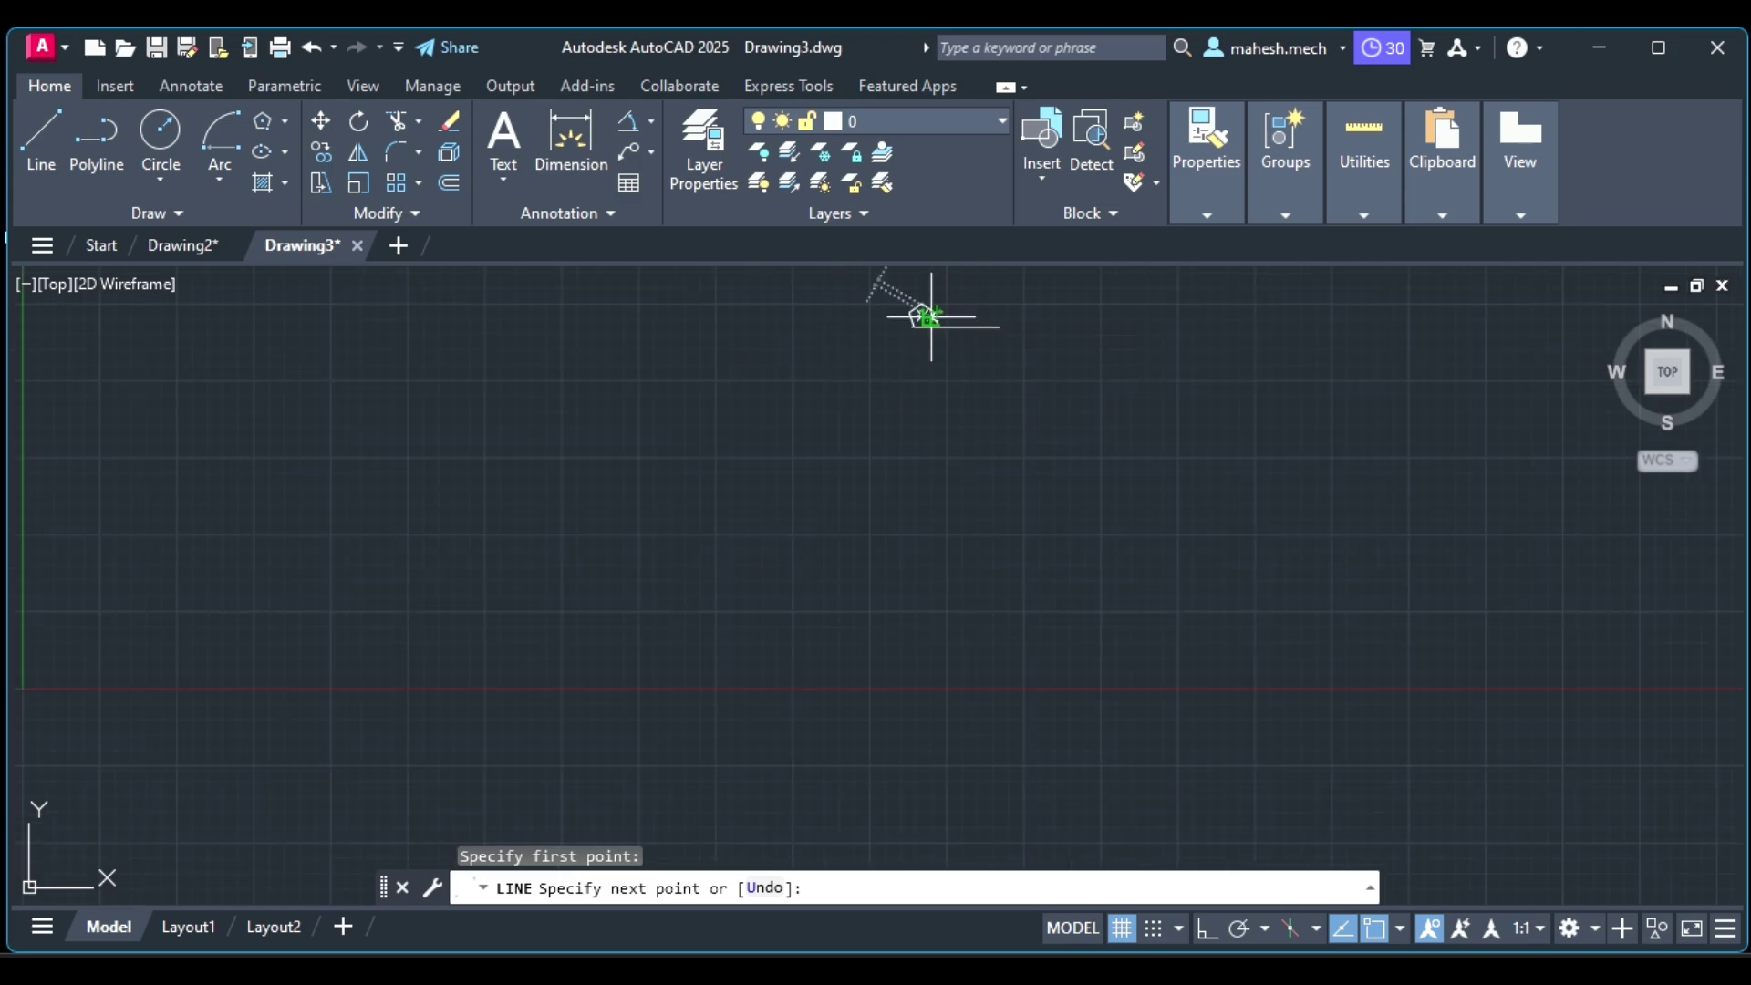
key("Escape")
left_click(645, 886)
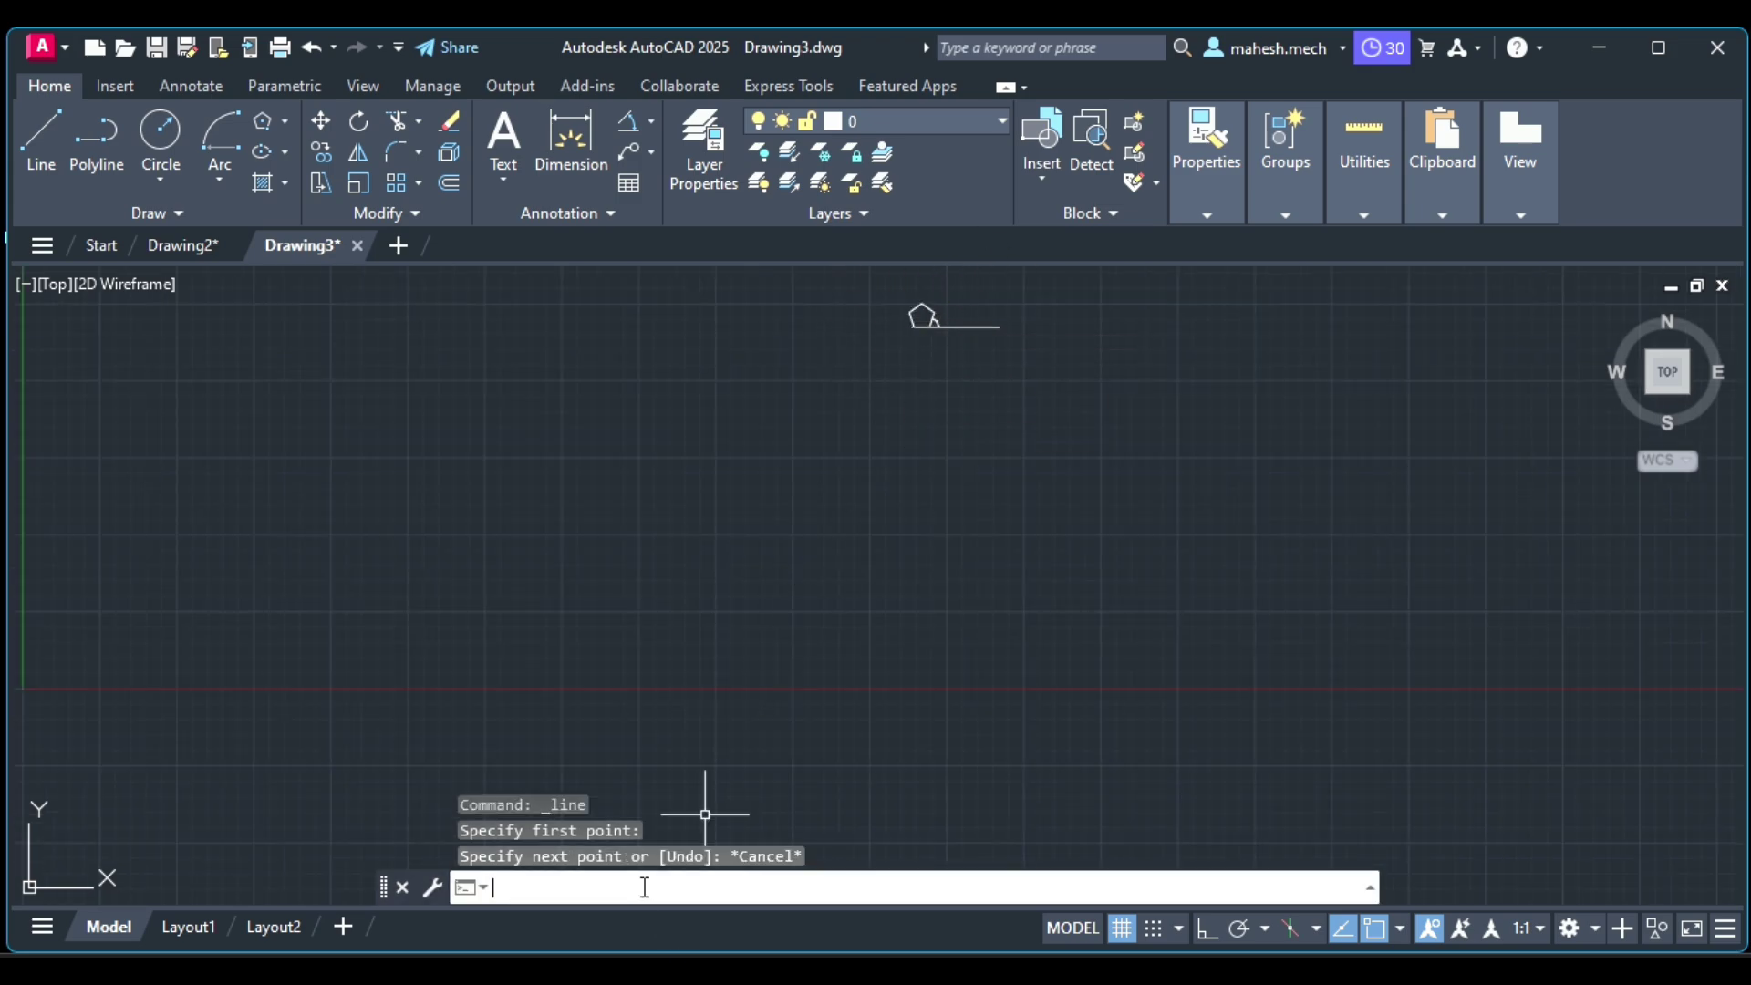
type("pan")
key("Return")
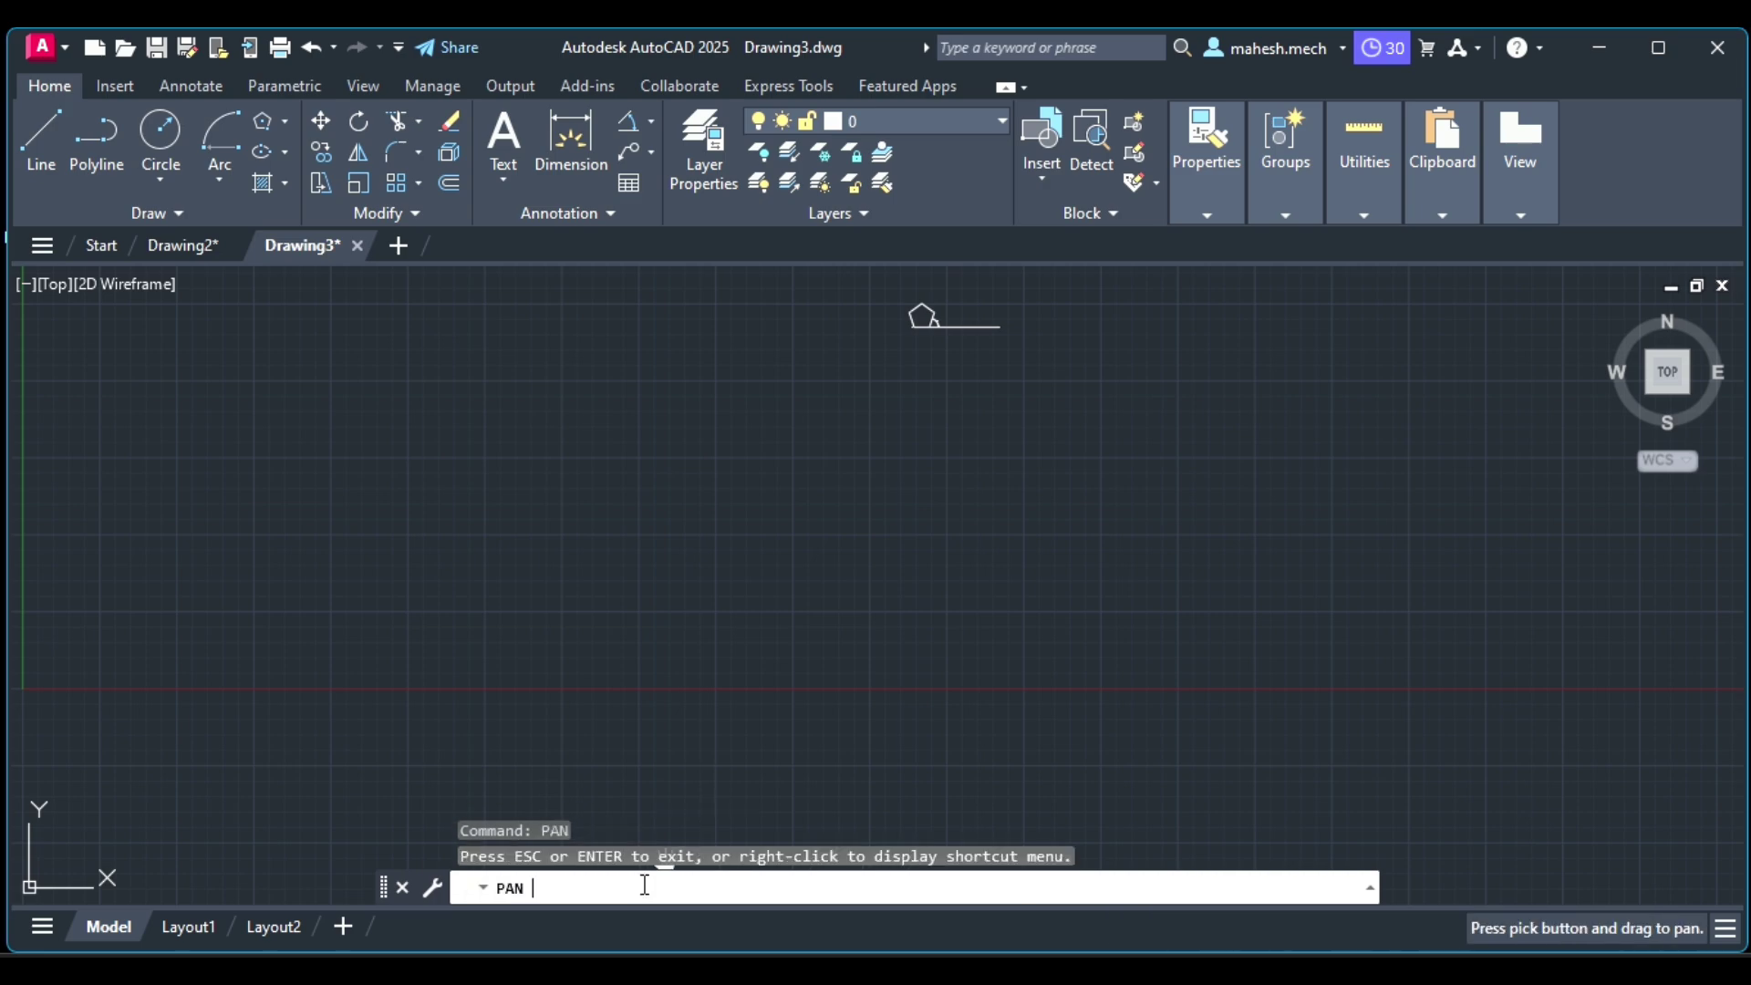
mouse_move(815, 380)
left_mouse_down()
mouse_move(443, 708)
mouse_move(348, 728)
left_mouse_up()
scroll(348, 728, "up", 3)
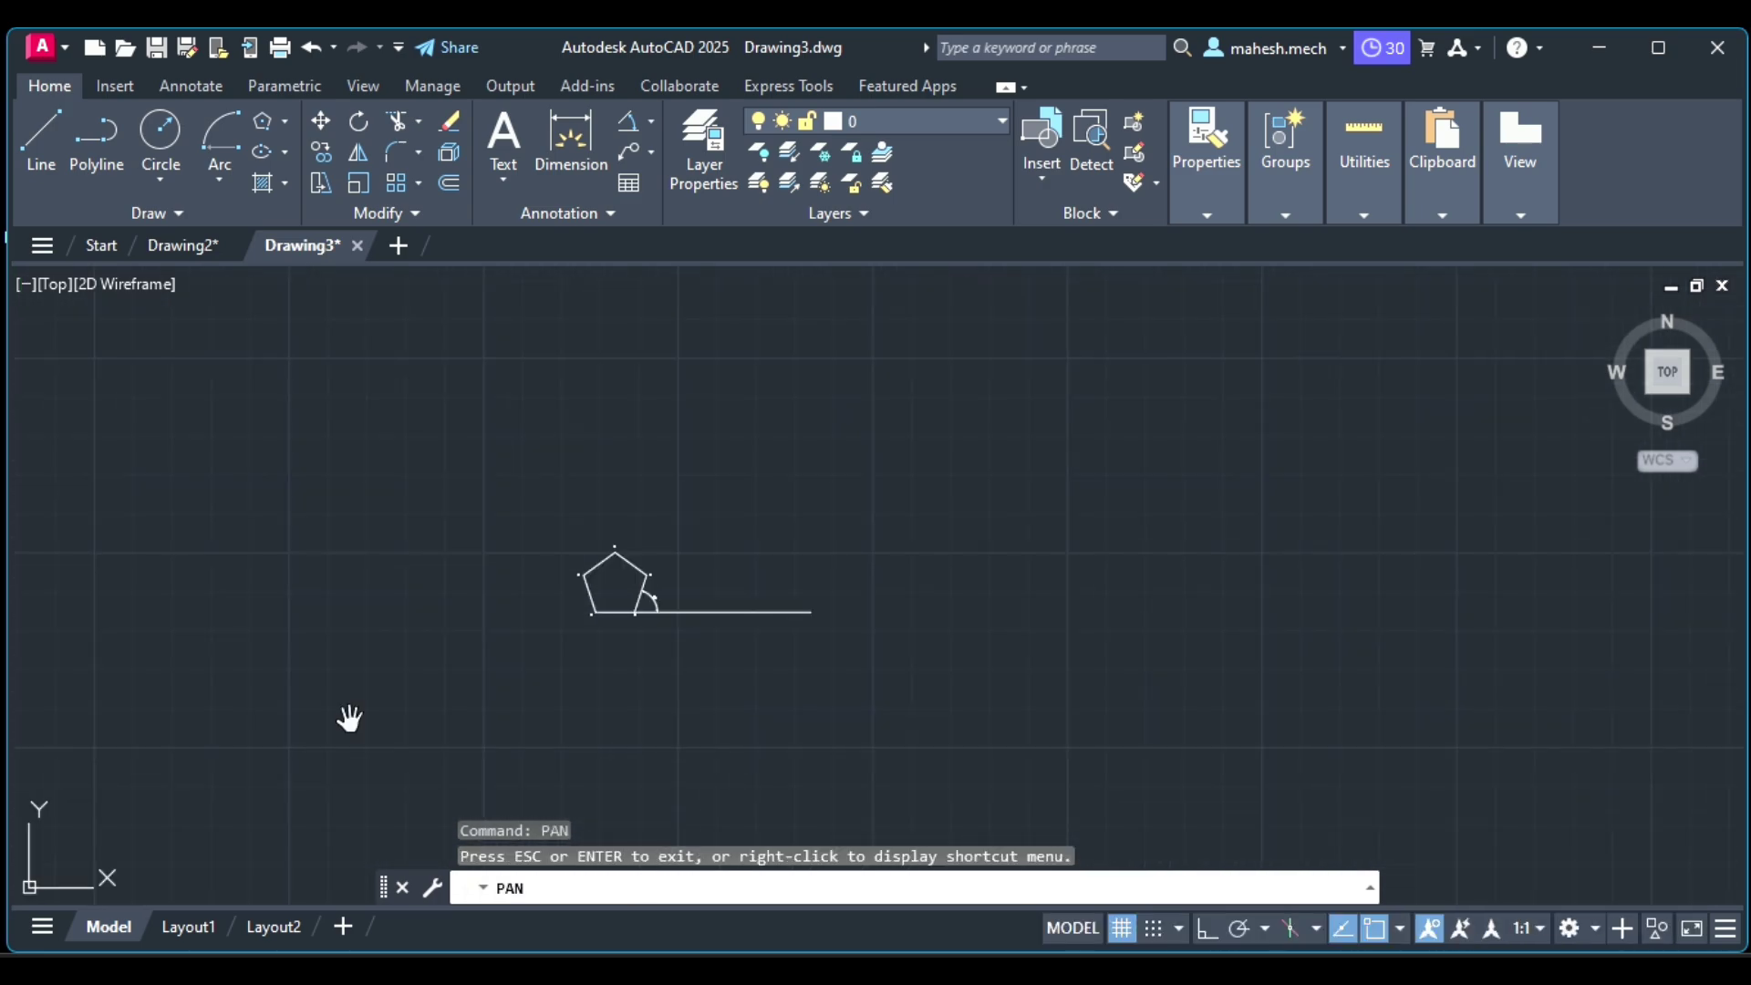
scroll(349, 728, "up", 2)
mouse_move(514, 553)
left_mouse_down()
mouse_move(422, 636)
mouse_move(184, 774)
left_mouse_up()
scroll(223, 716, "up", 2)
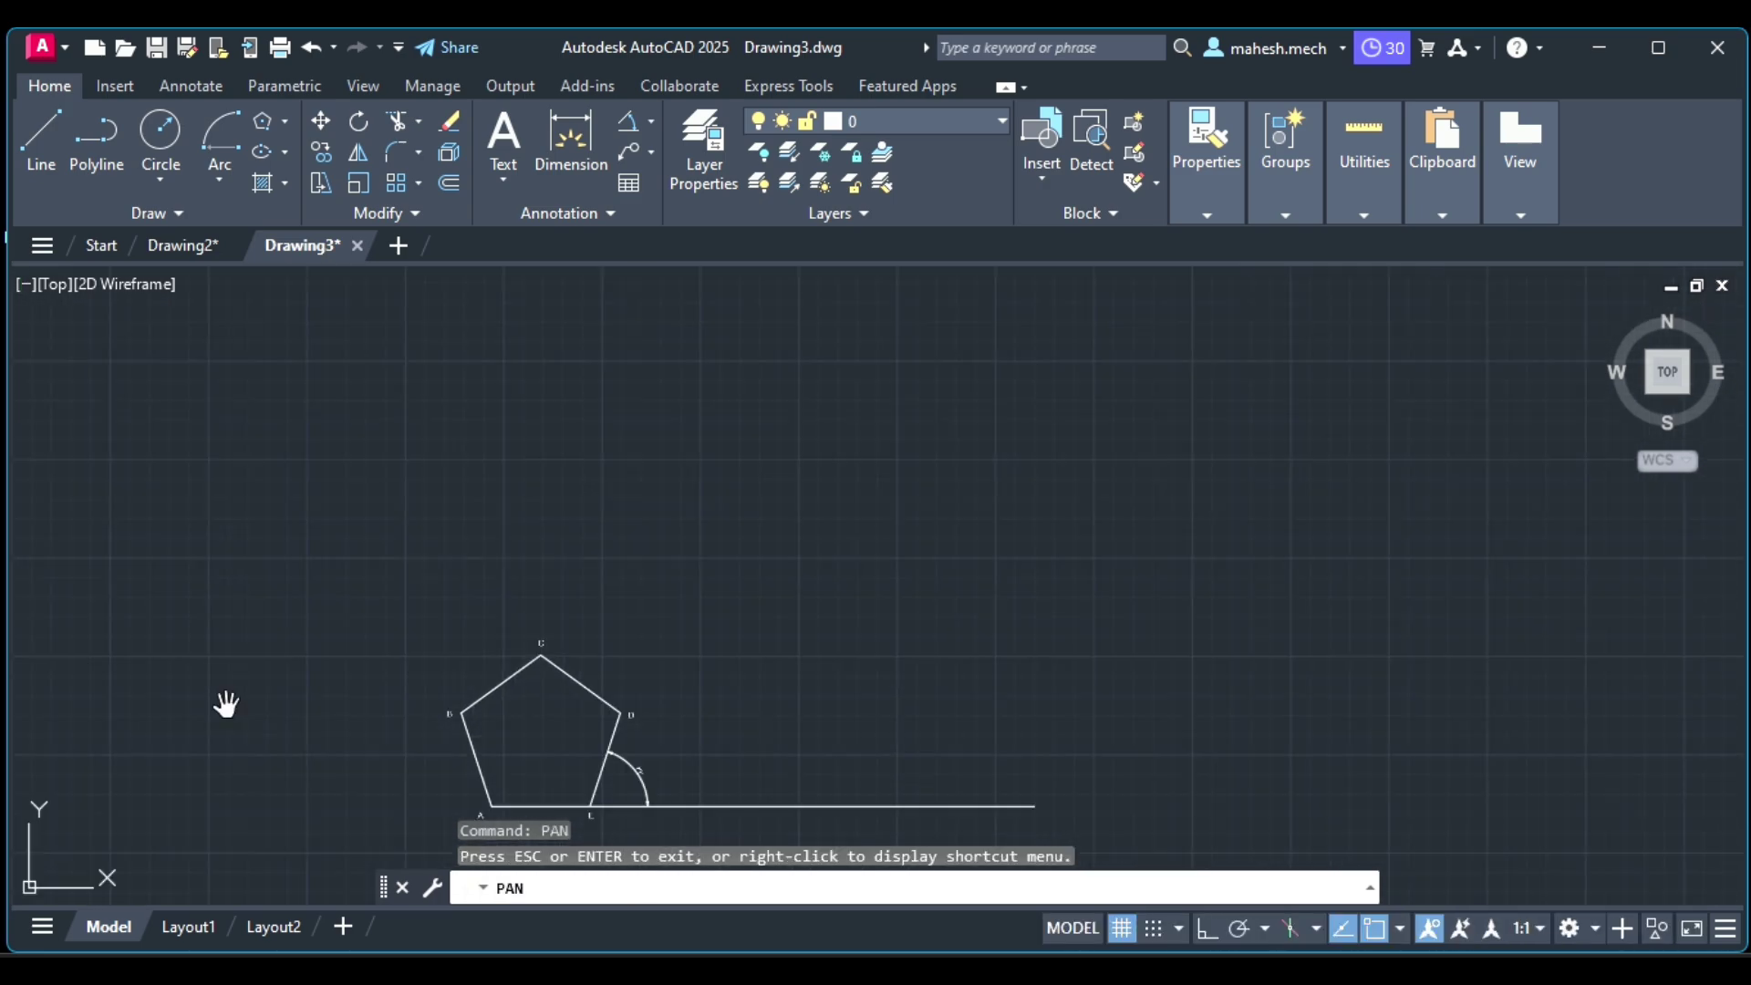
Draw a long line extending side ED past vertex D at 72°
left_click(42, 155)
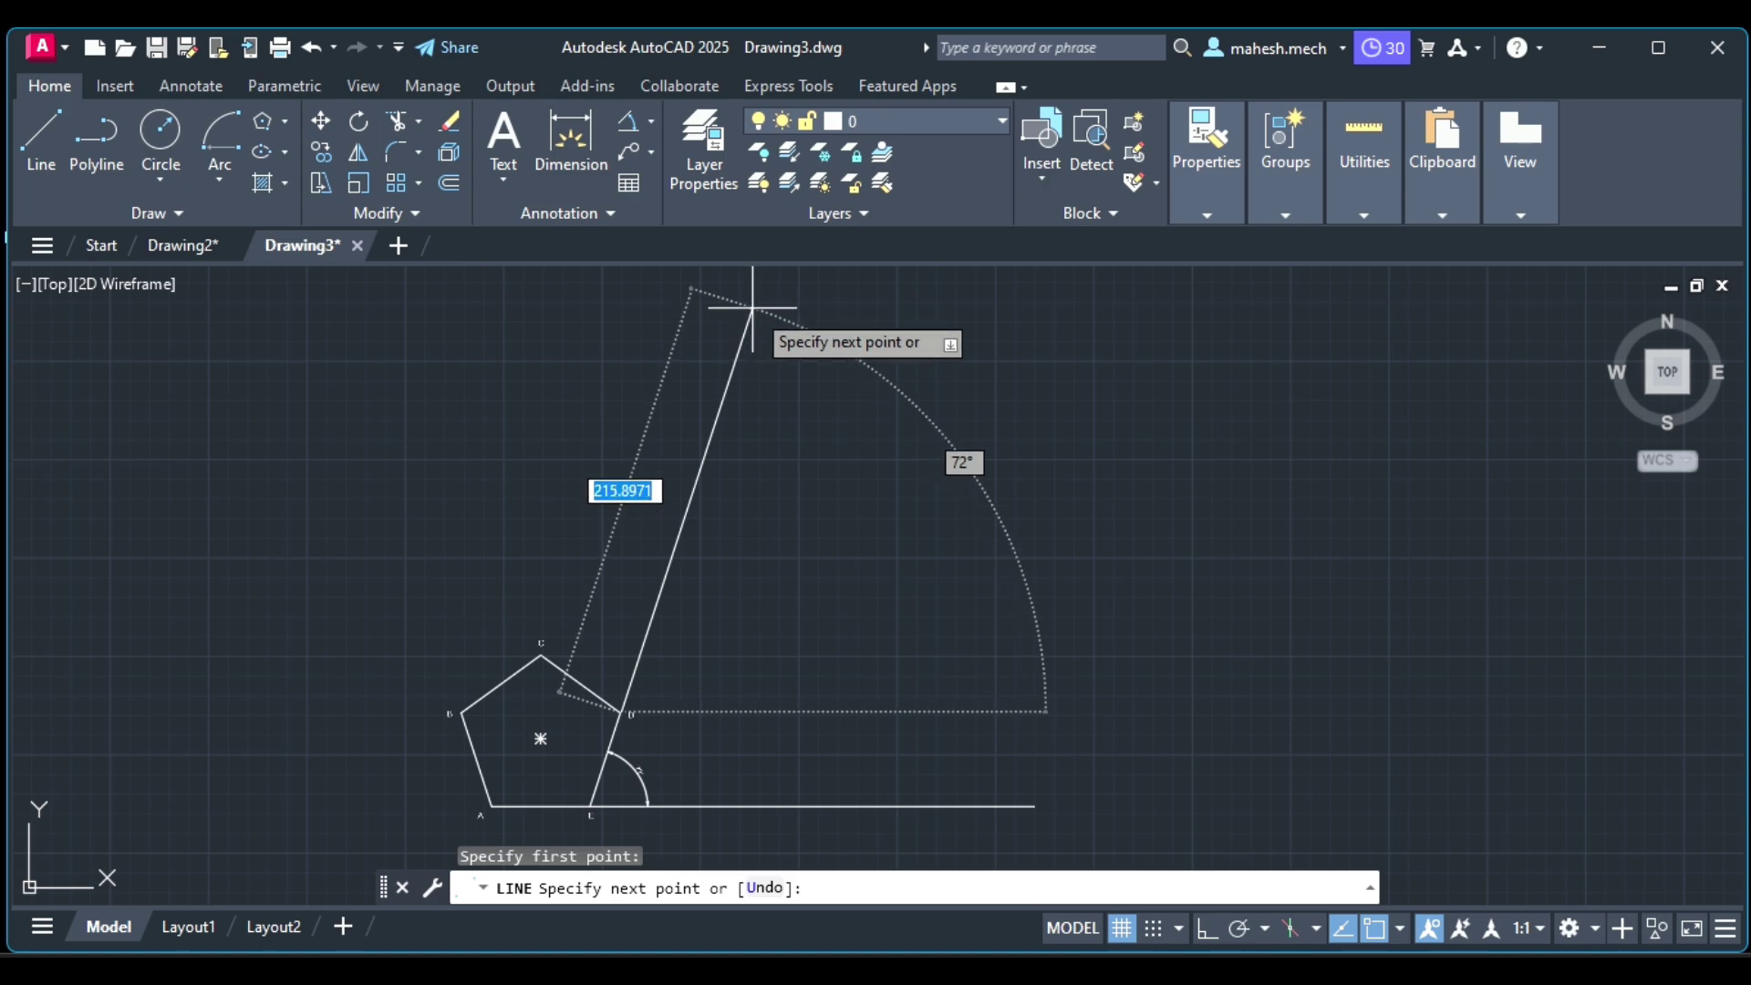
left_click(753, 309)
key("Escape")
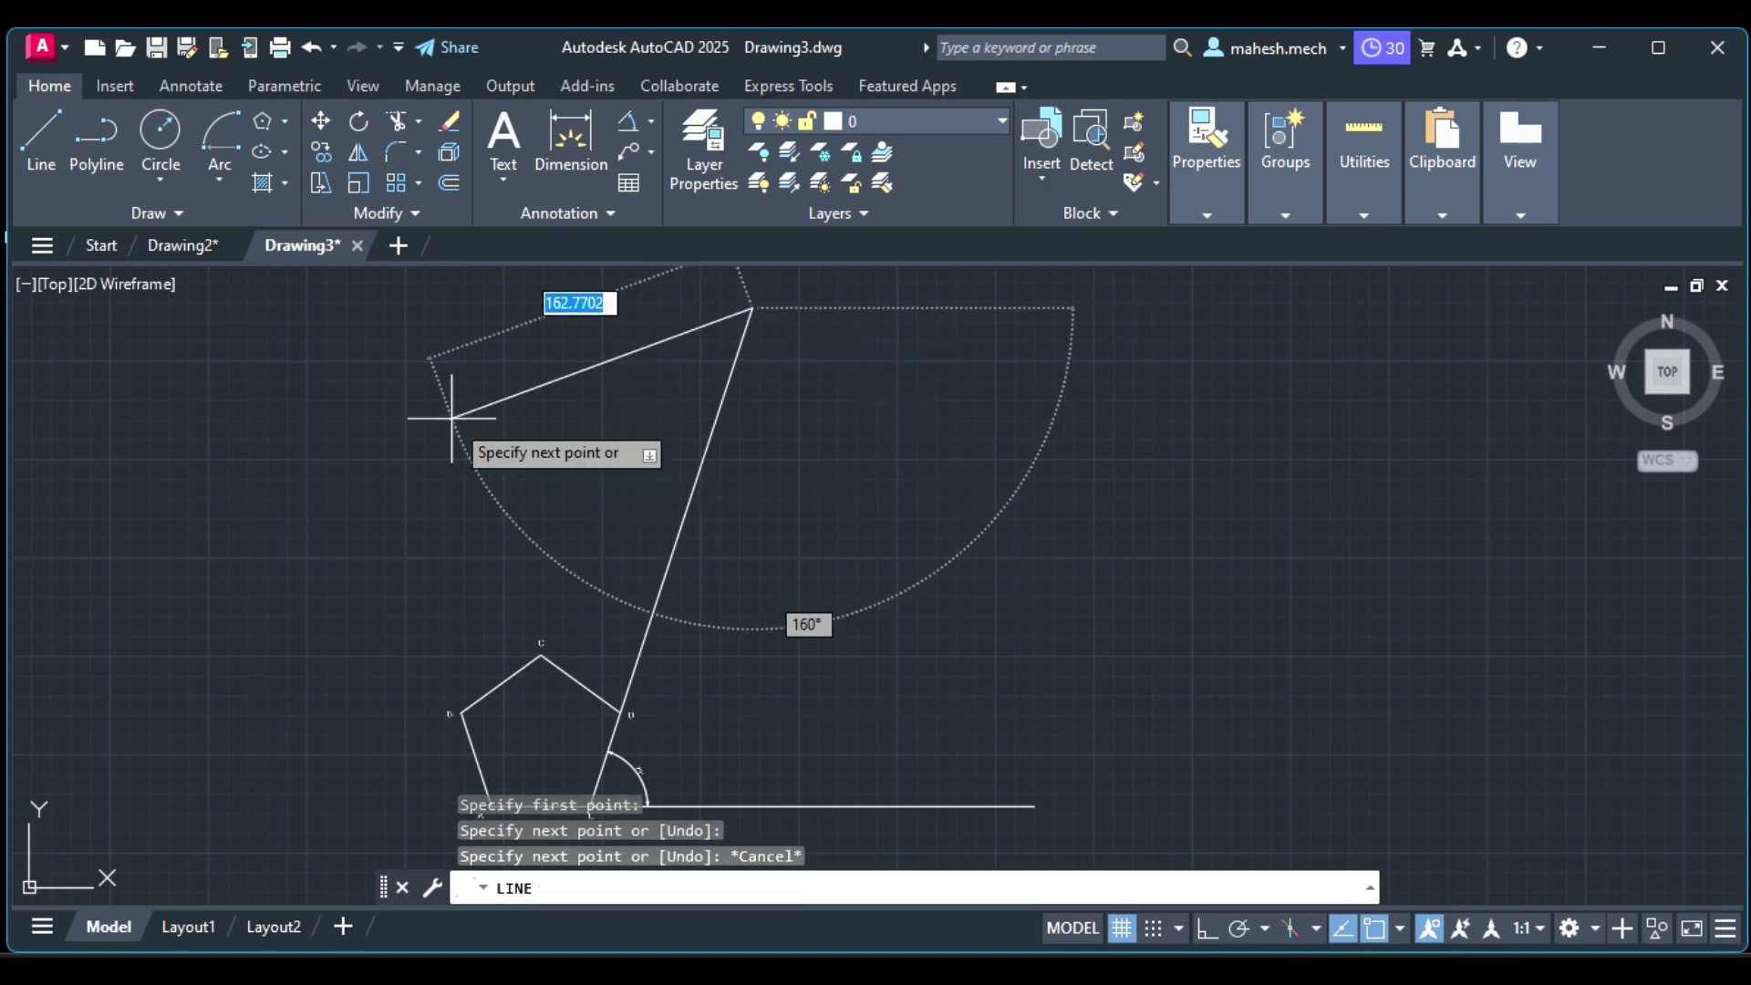
key("Escape")
key("Escape")
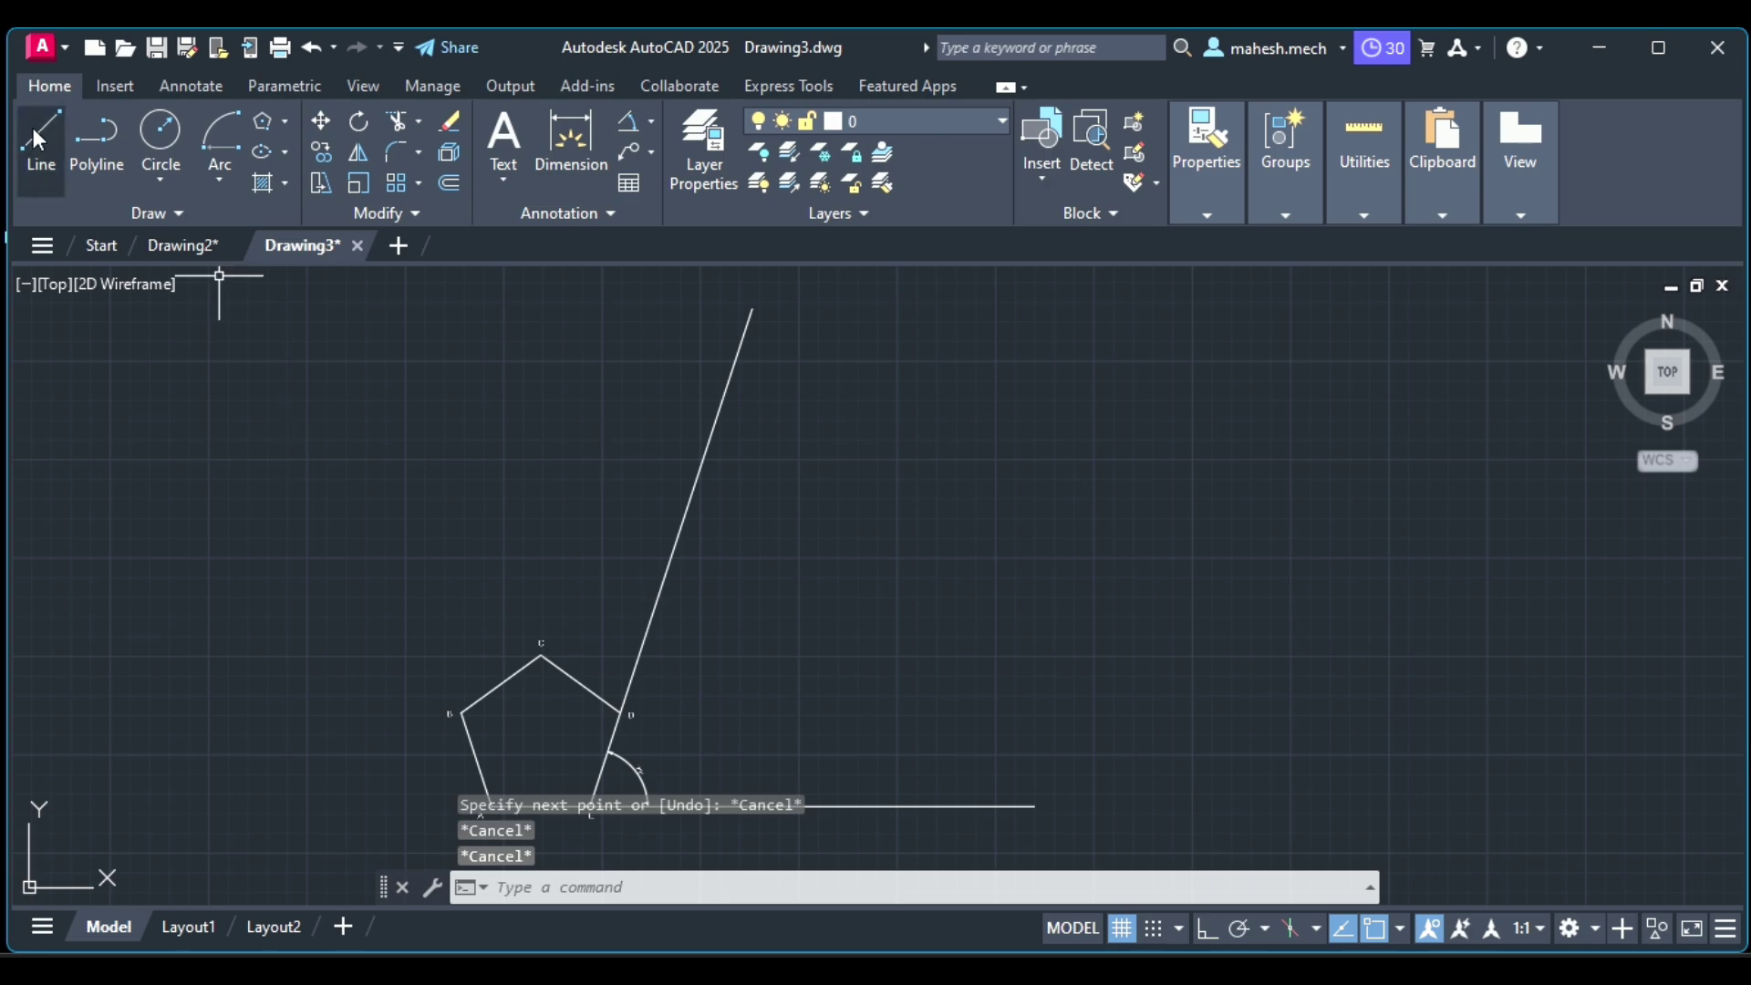
Draw a long line from vertex C up-left at 144°, extending side DC
left_click(33, 135)
left_click(607, 664)
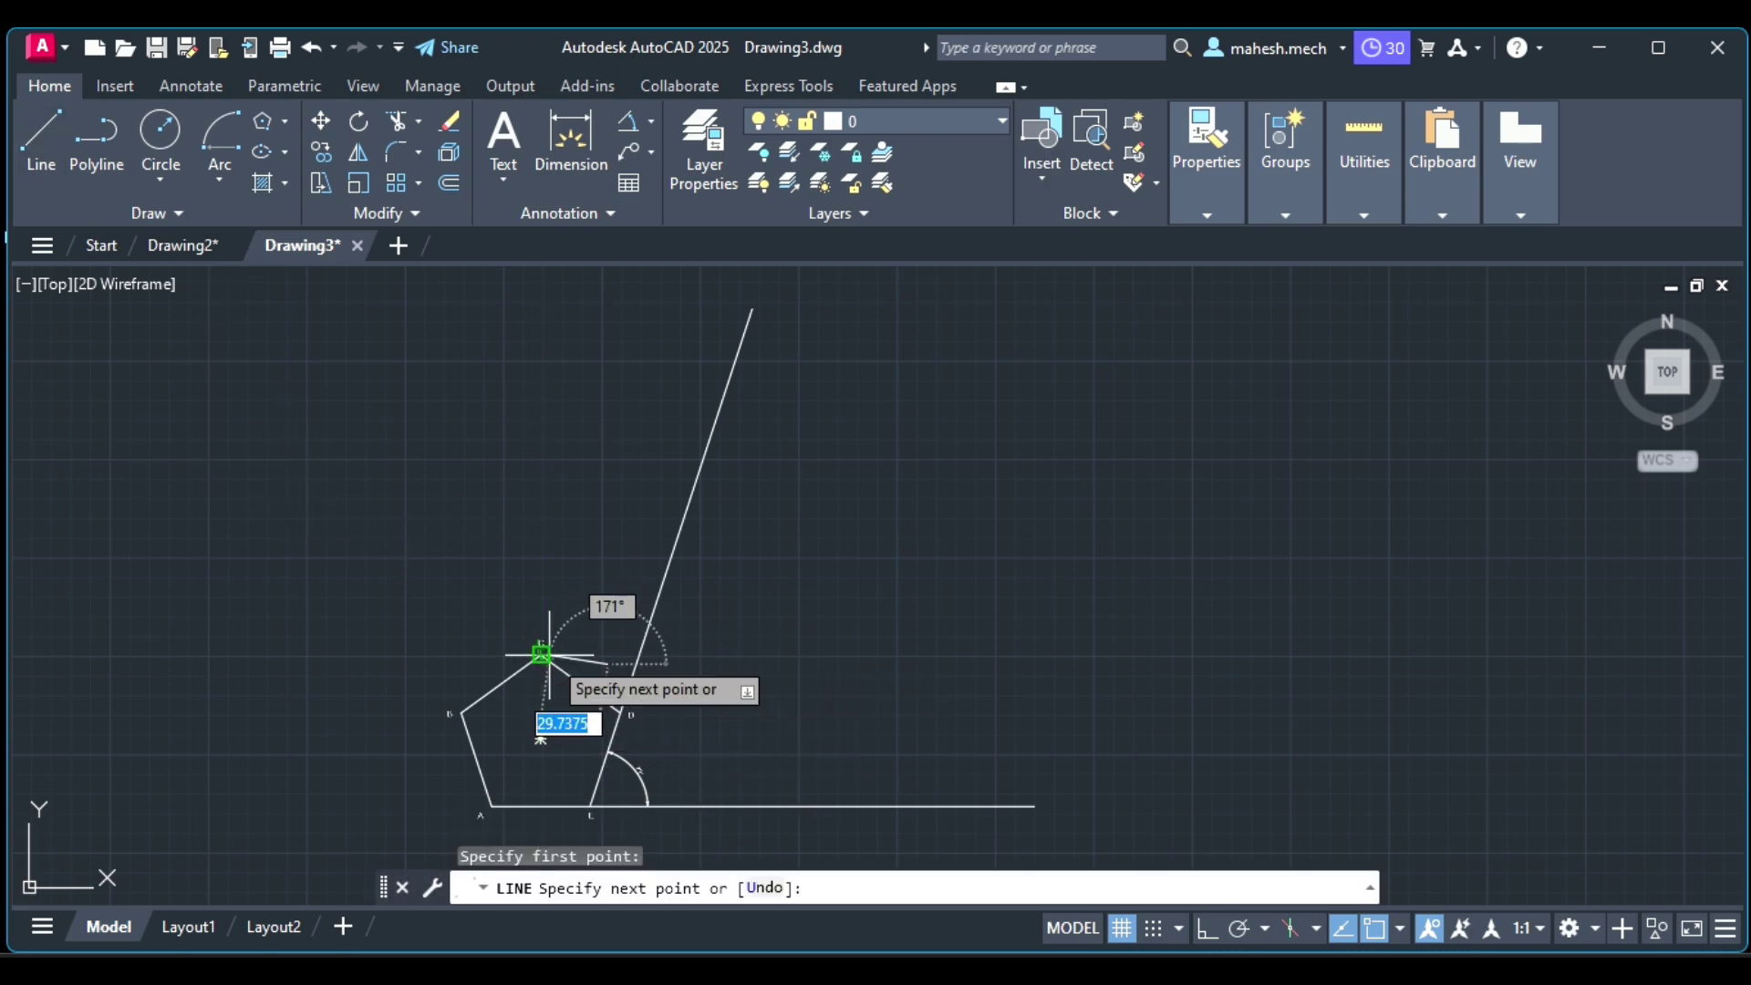
key("Escape")
left_click(36, 114)
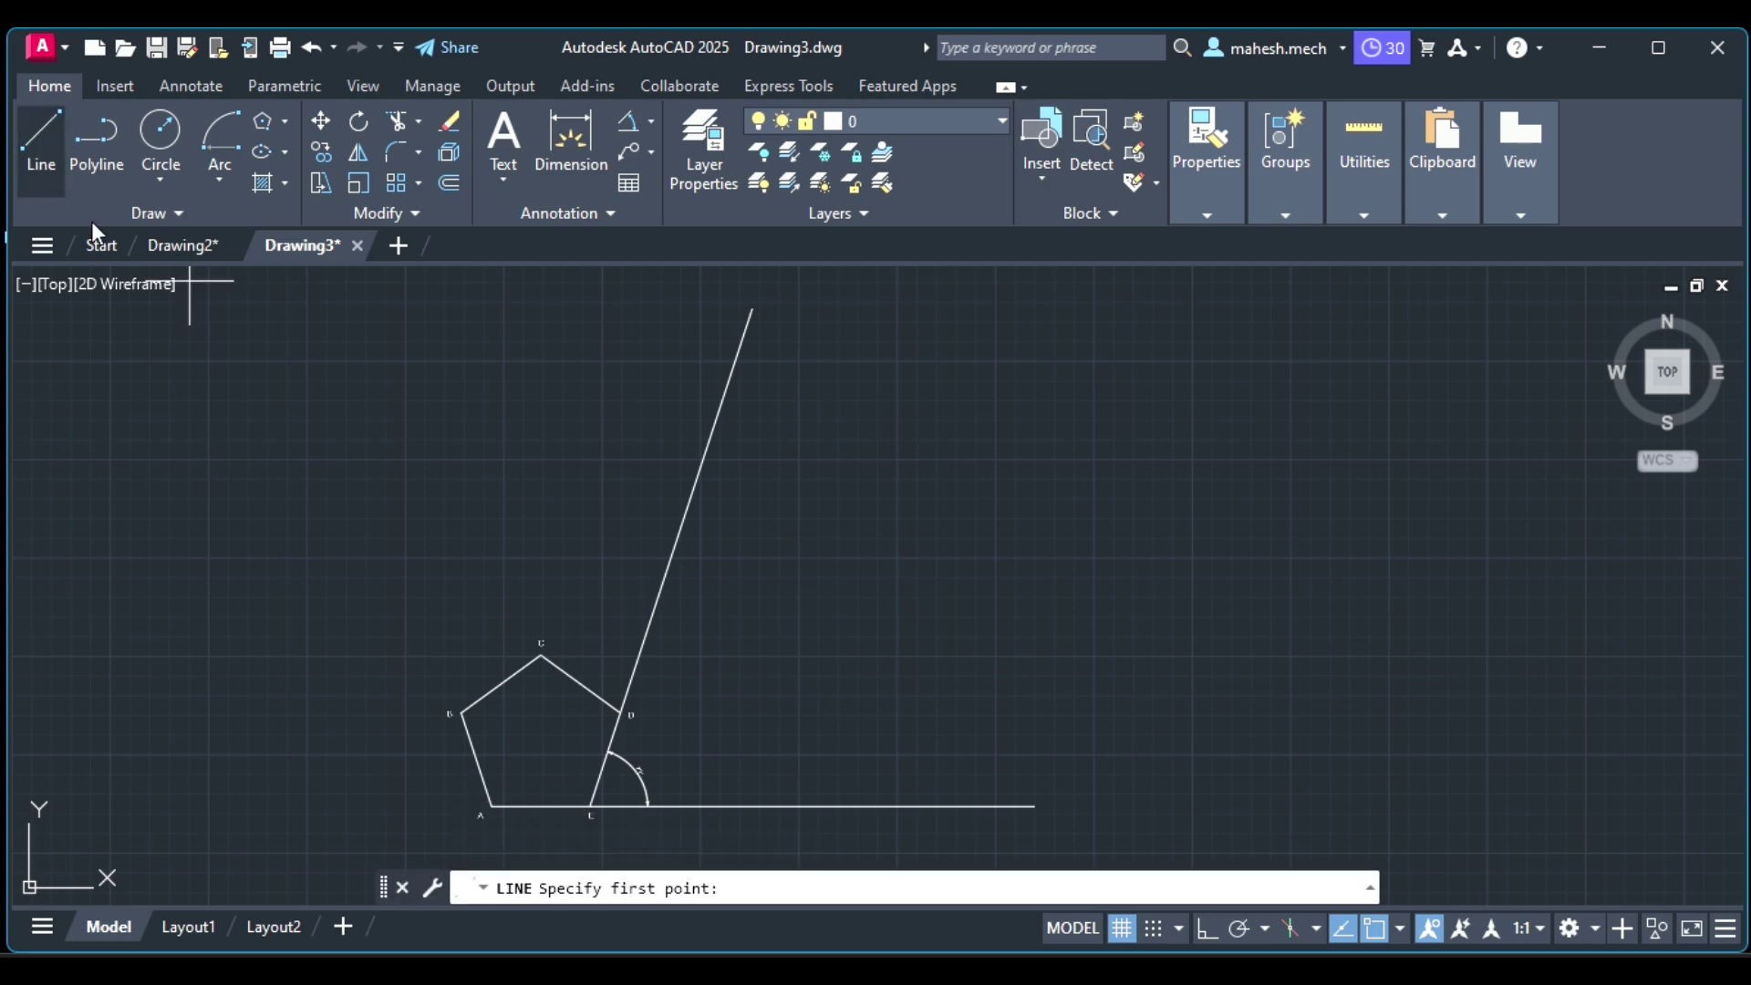
left_click(539, 647)
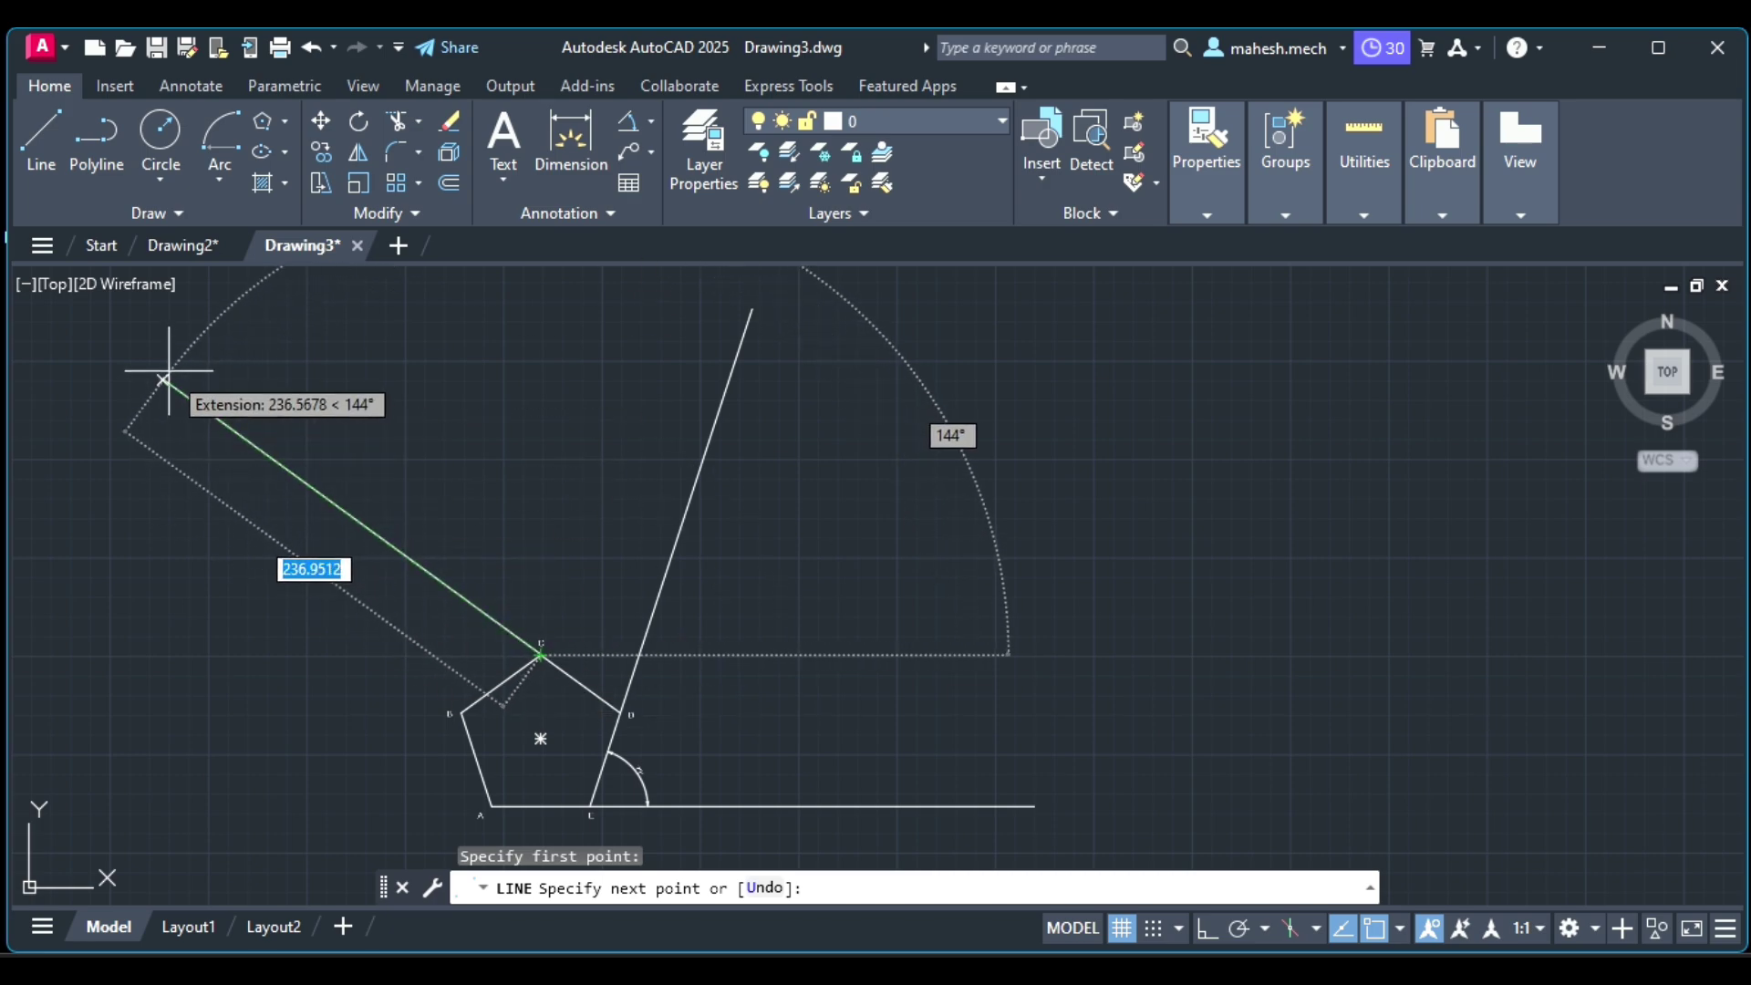
left_click(162, 381)
key("Escape")
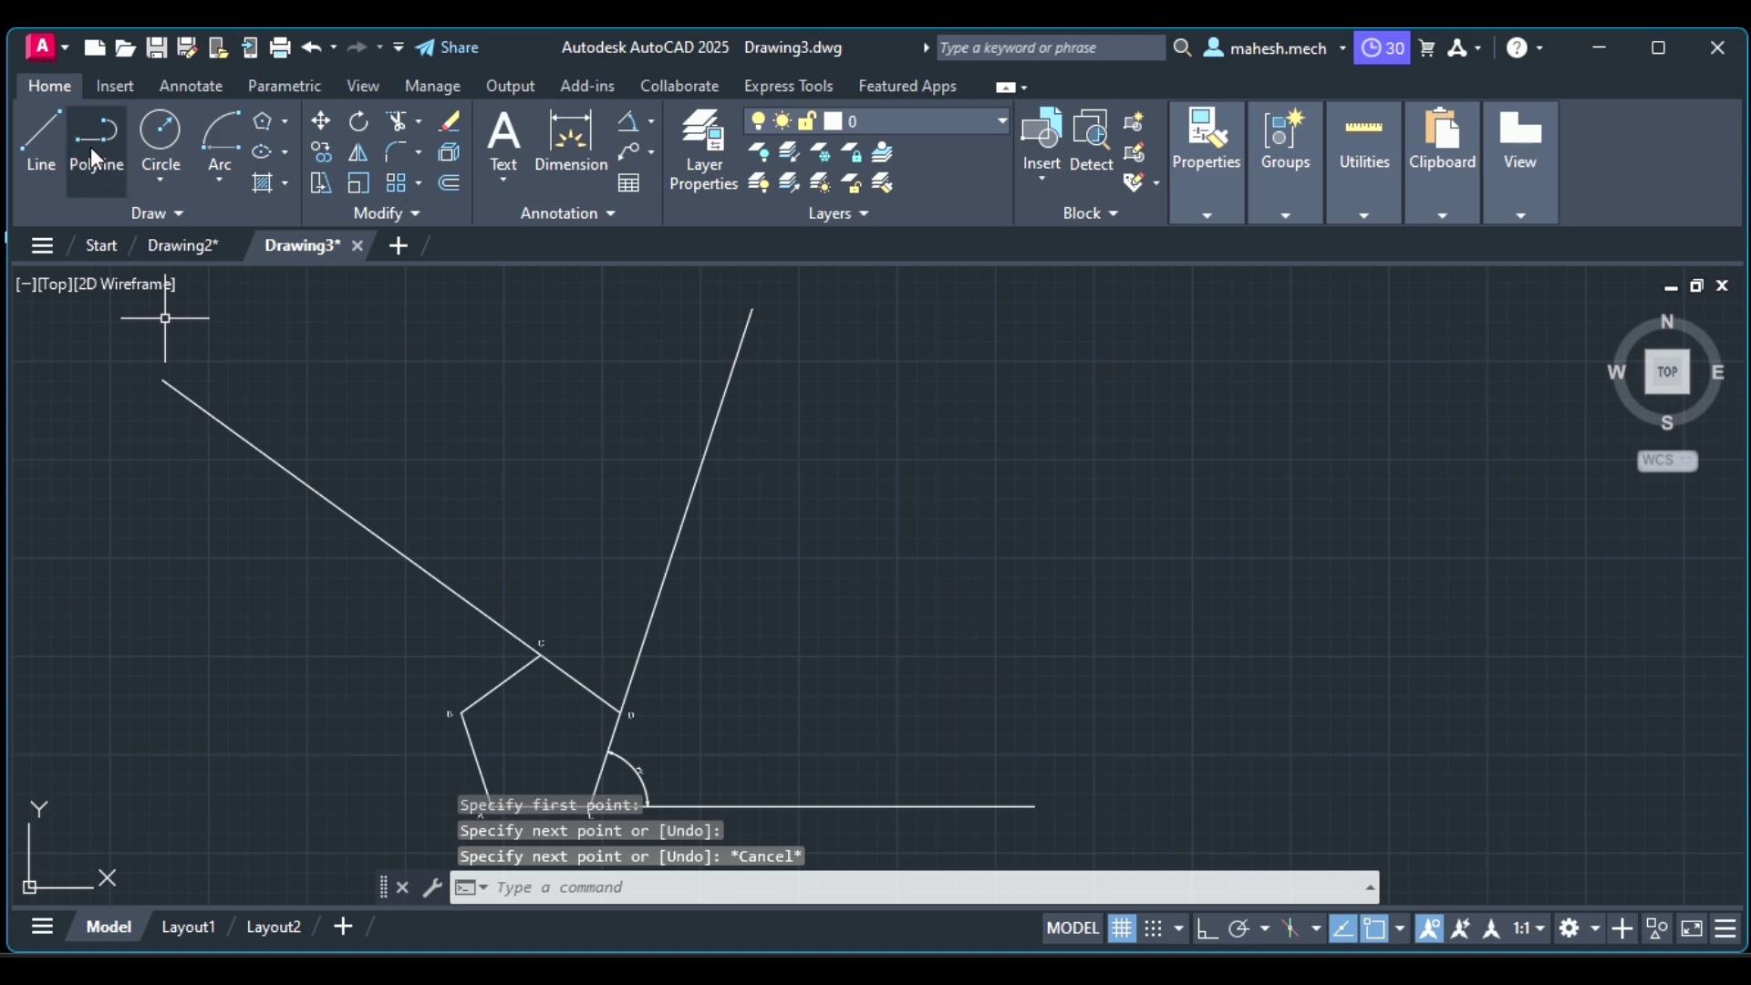
Begin a line at vertex B, zoom around, then abandon it
key("Return")
scroll(293, 801, "down", 1)
scroll(380, 703, "up", 3)
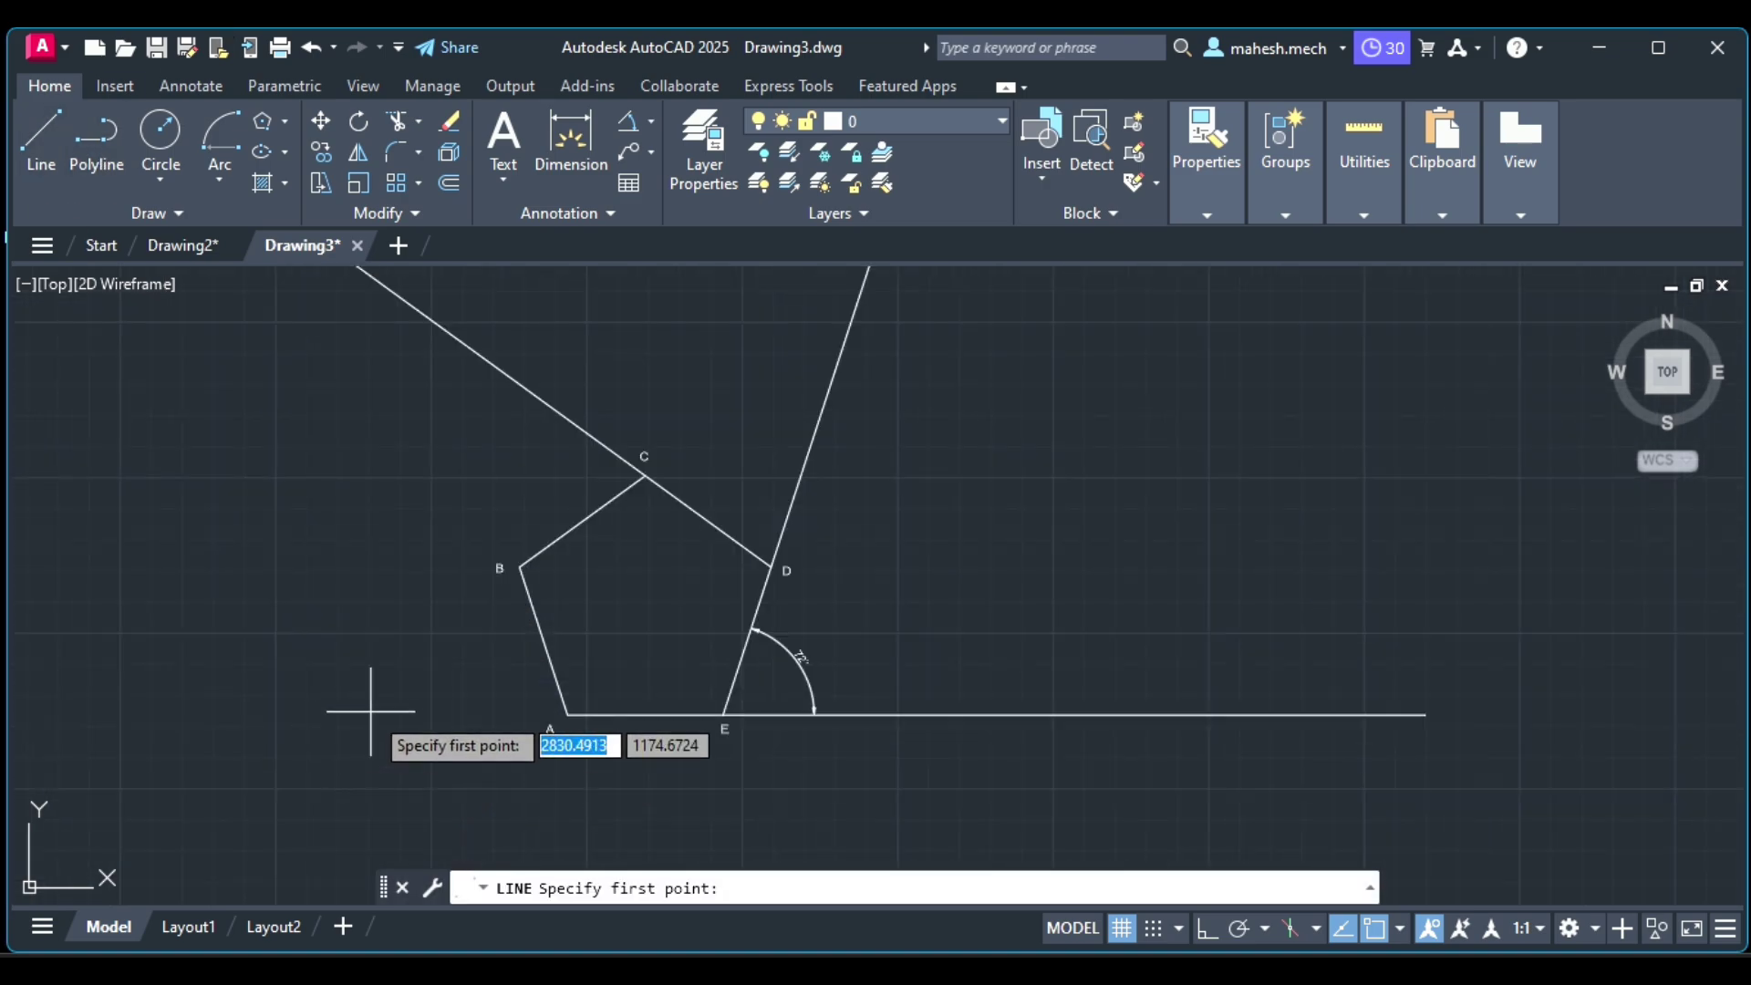
scroll(383, 702, "up", 3)
left_click(604, 483)
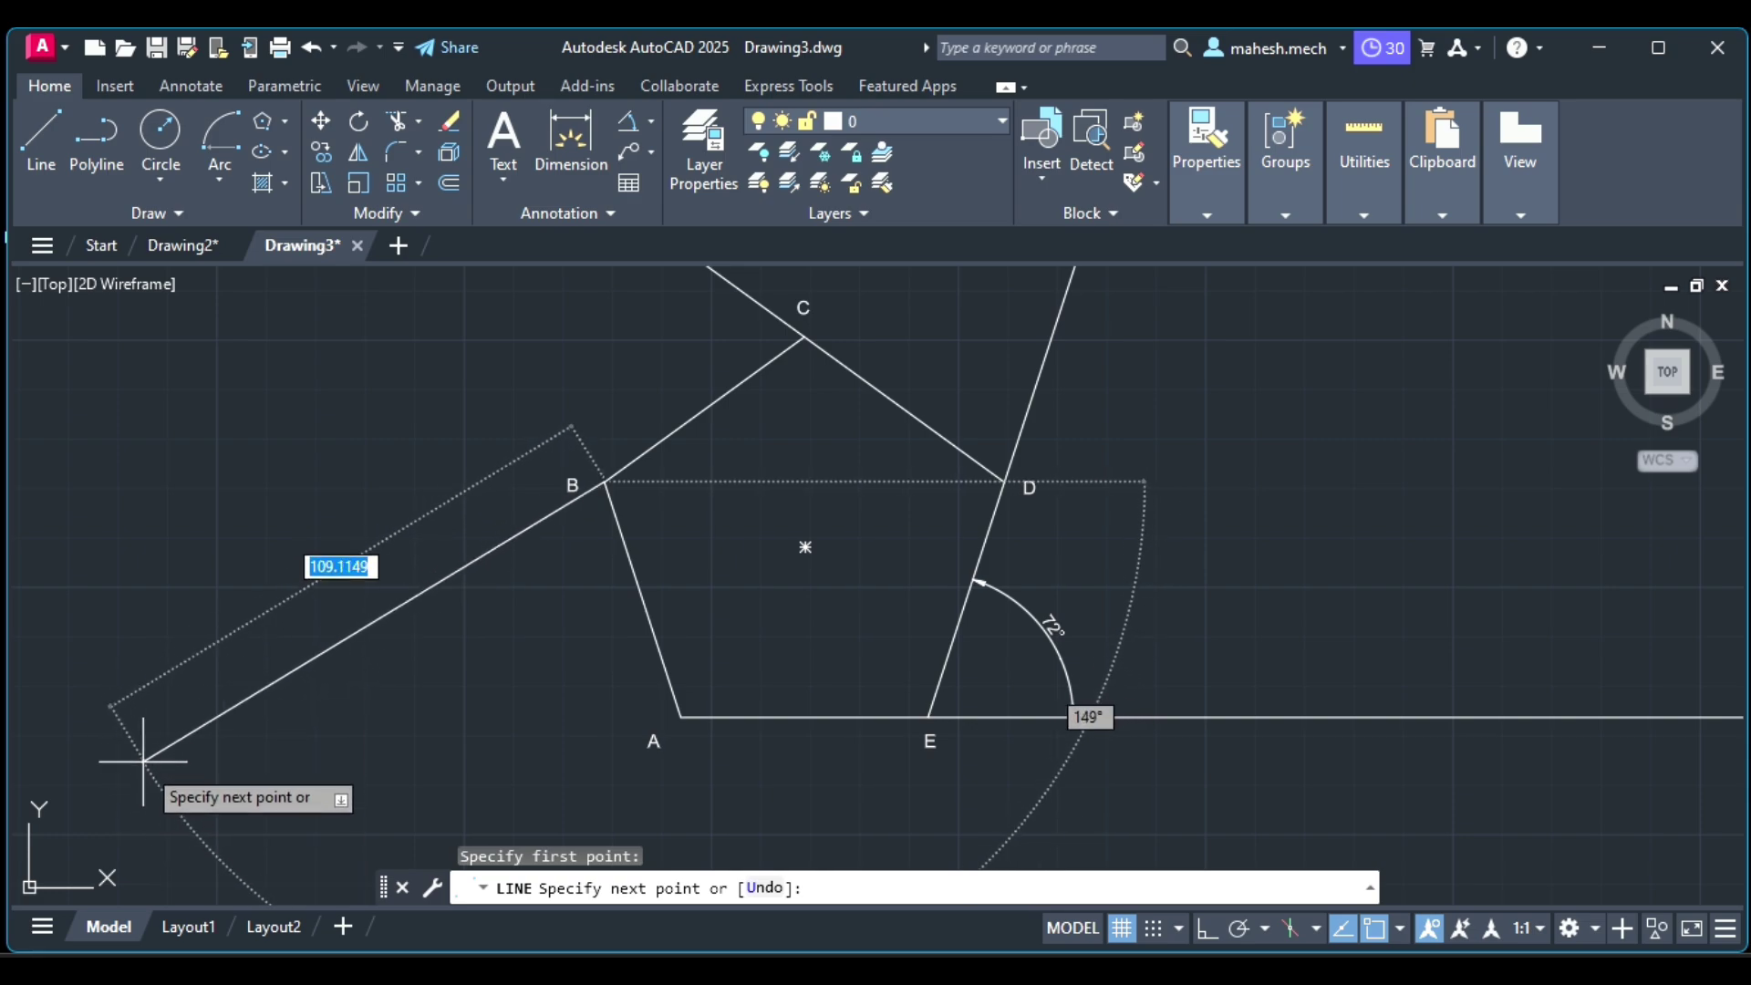
scroll(99, 820, "down", 2)
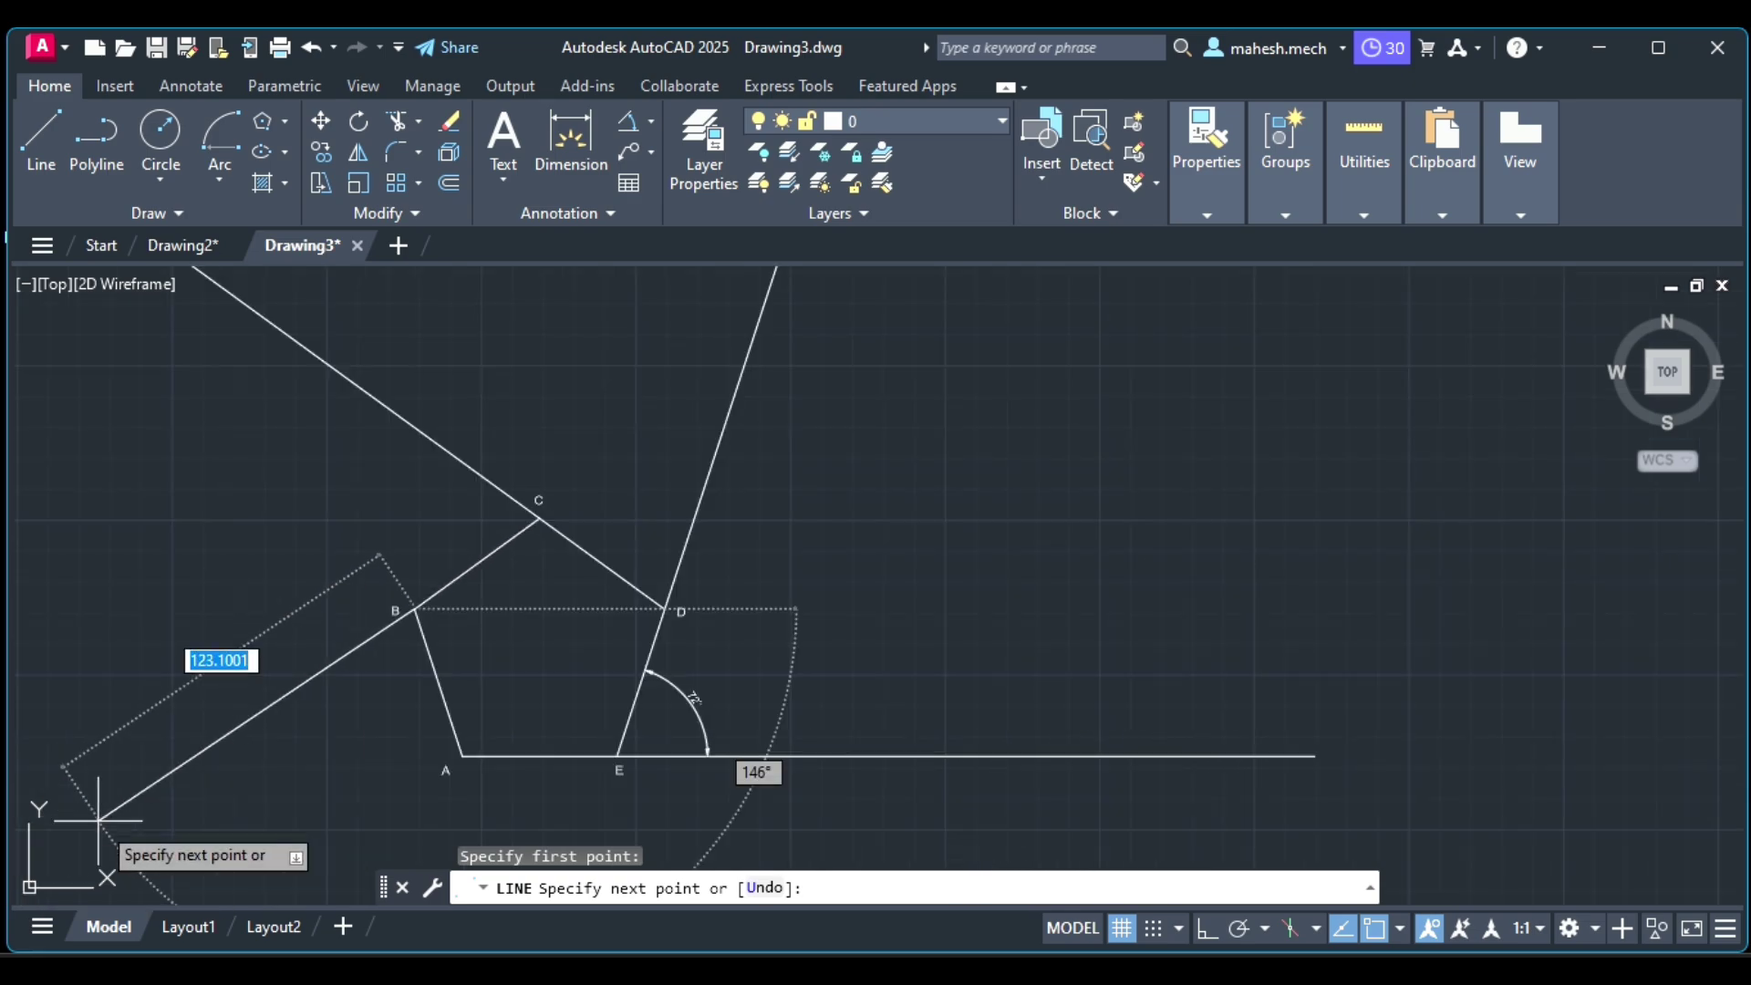
scroll(92, 826, "down", 2)
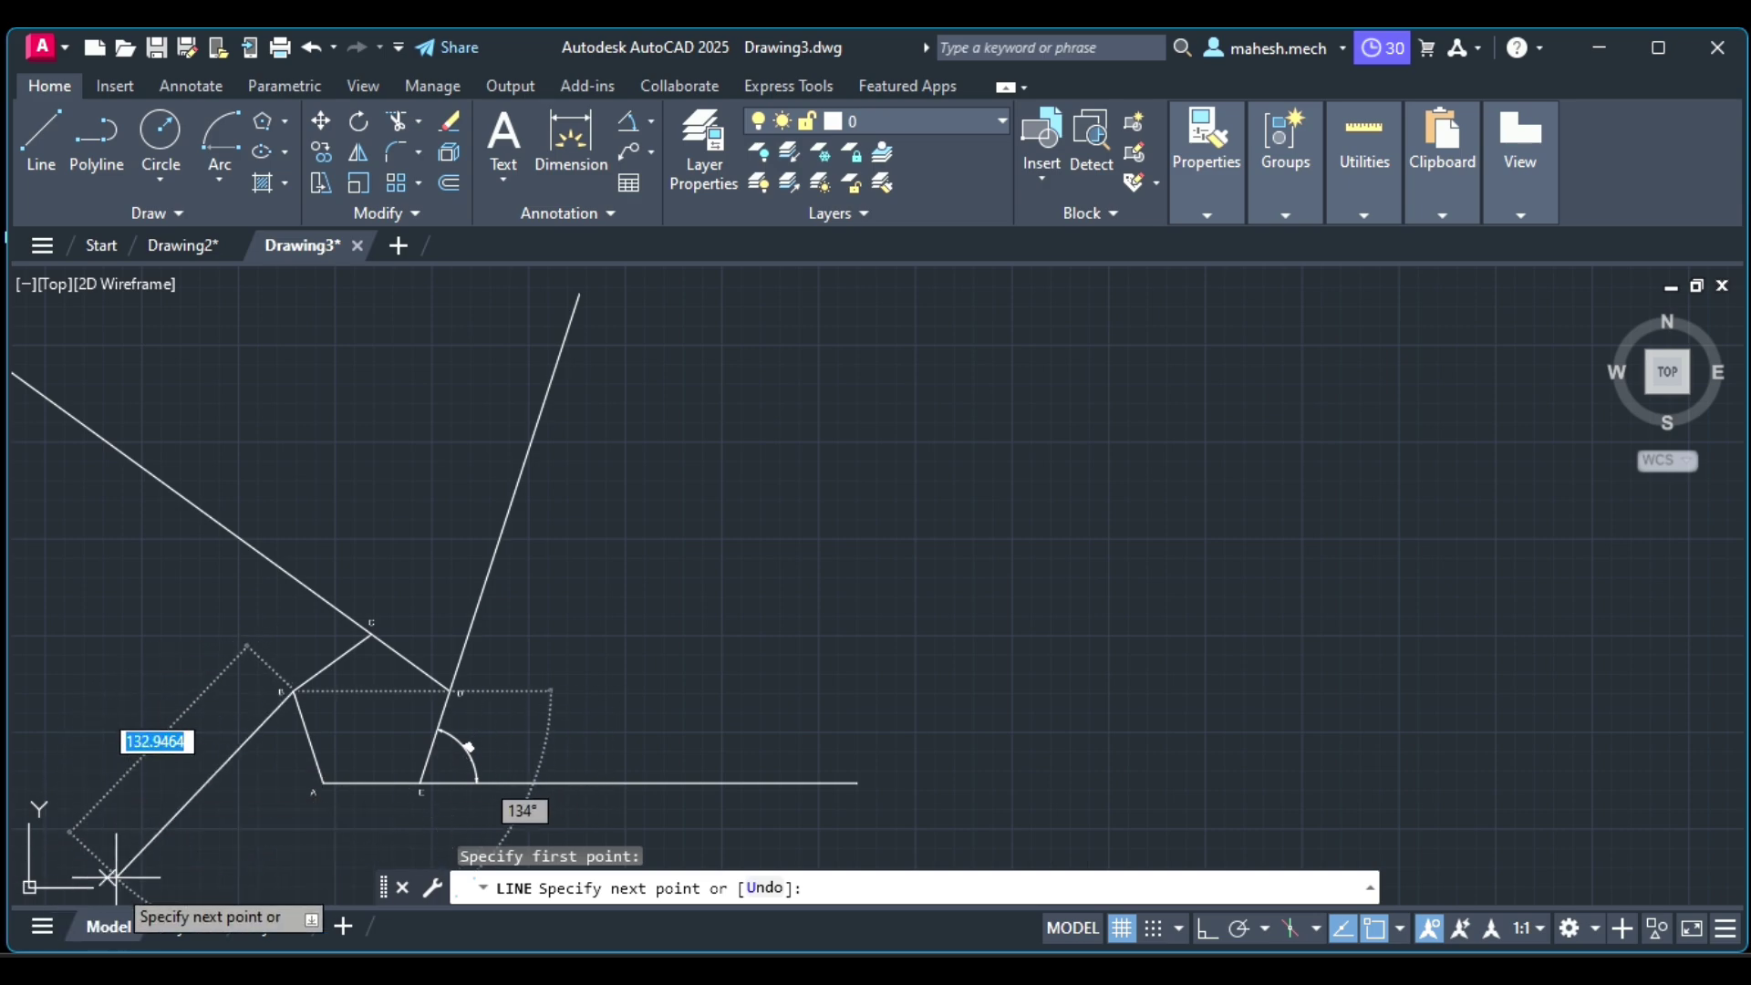
scroll(213, 852, "down", 2)
scroll(155, 818, "up", 1)
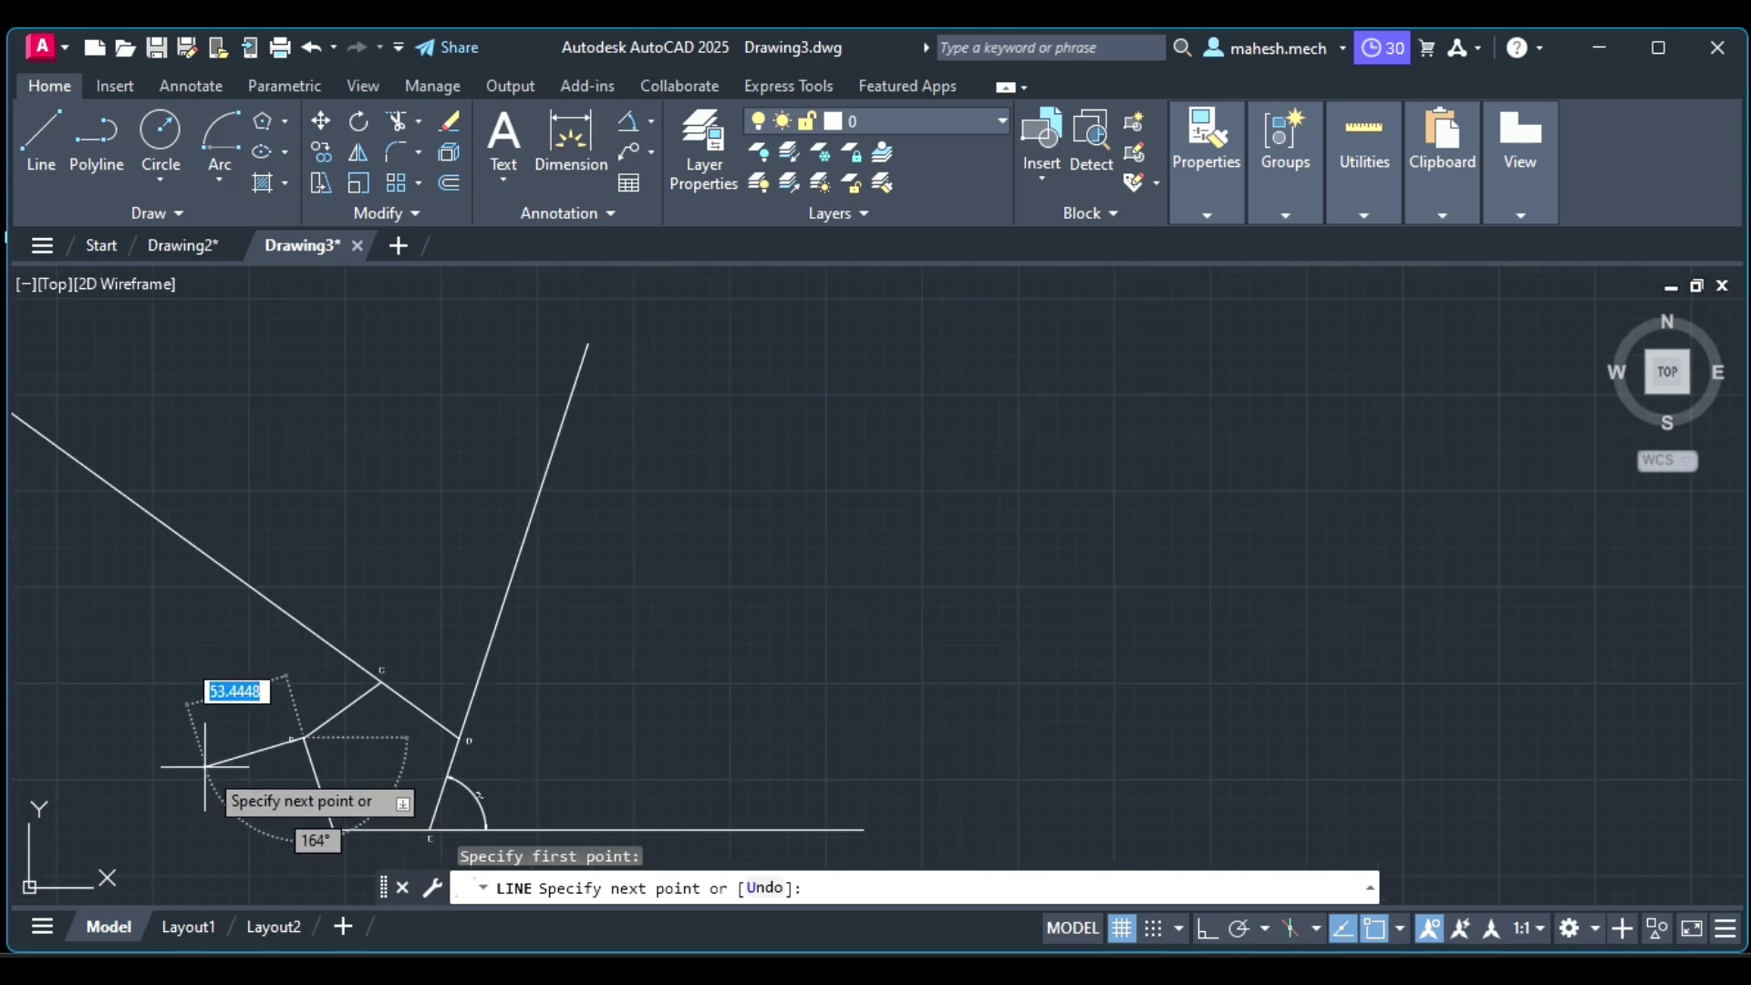
scroll(201, 762, "up", 2)
scroll(193, 767, "up", 2)
scroll(208, 763, "up", 1)
scroll(176, 803, "down", 3)
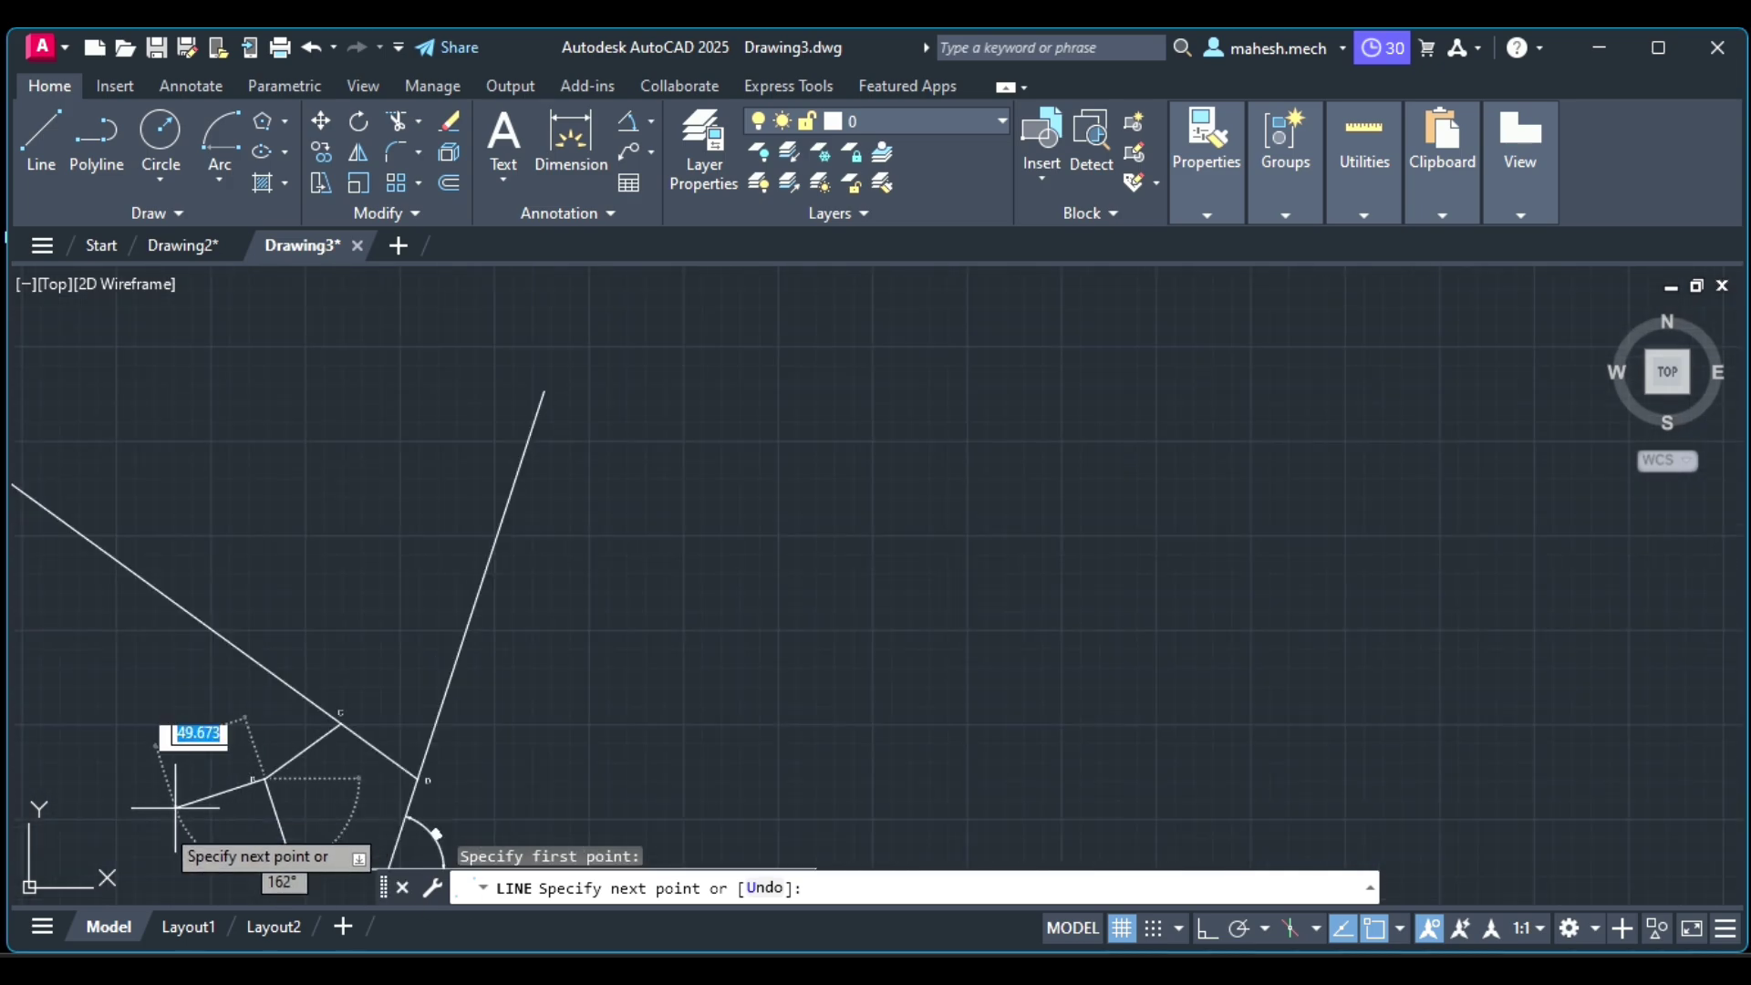
key("Escape")
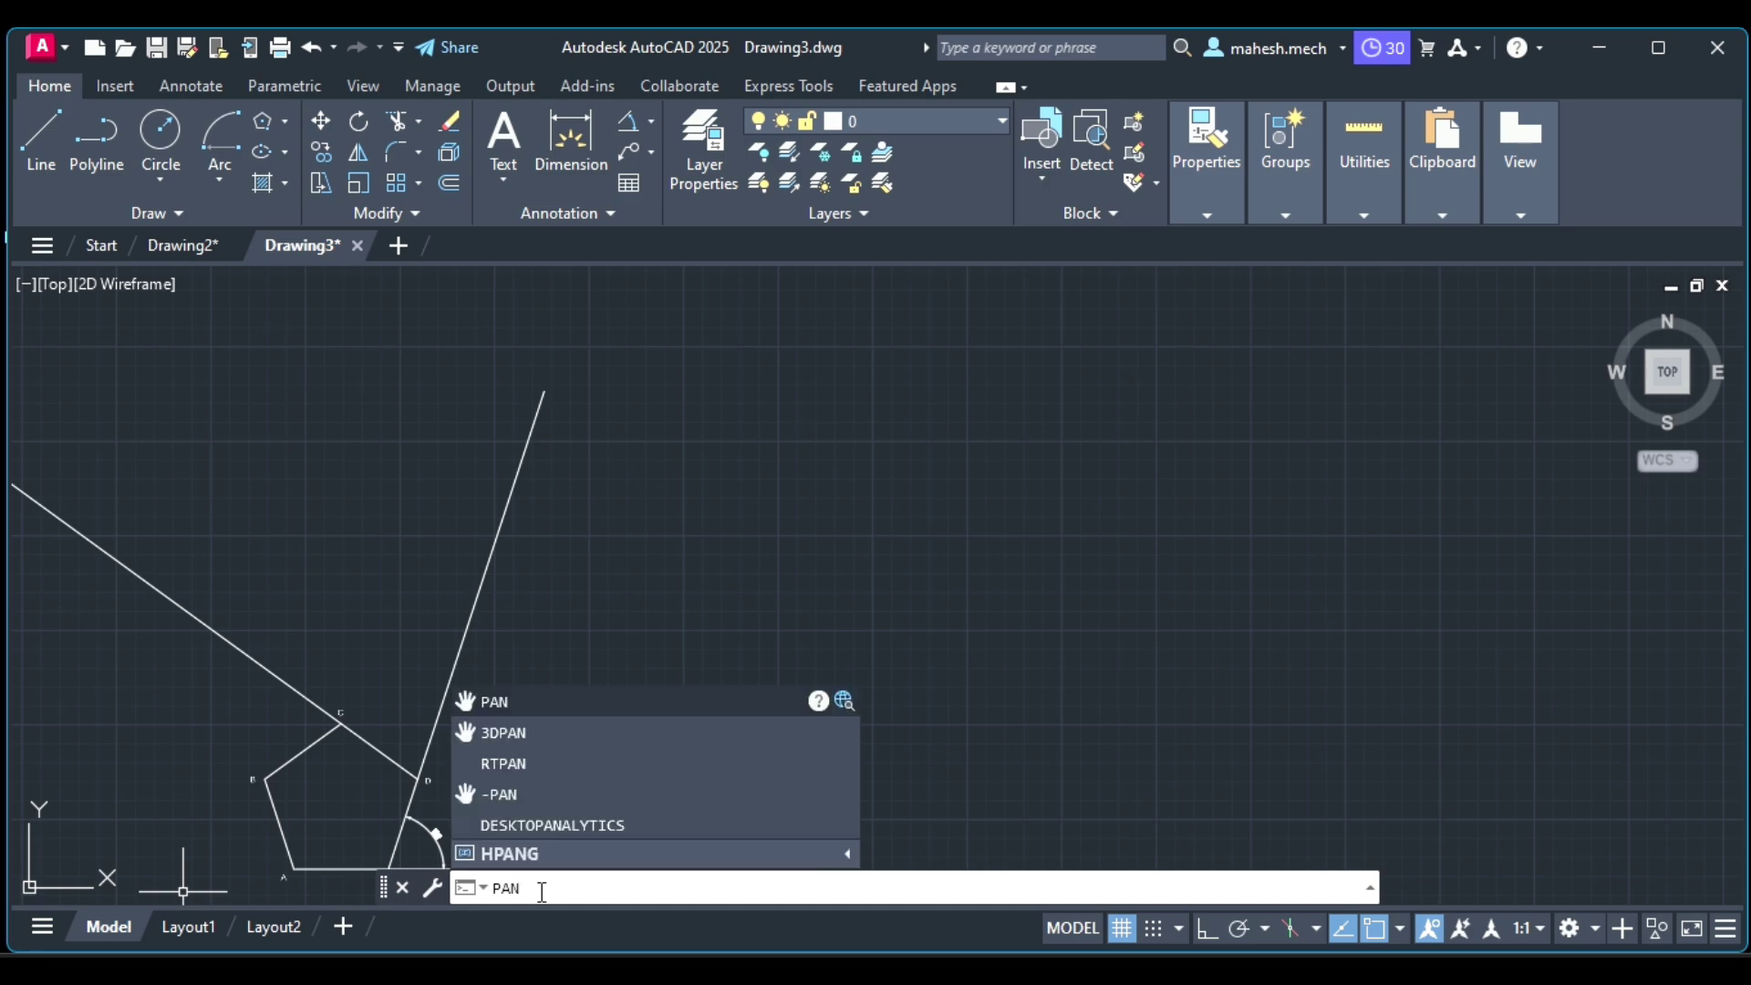
Pan the pentagon construction up to the middle of the view
key("Return")
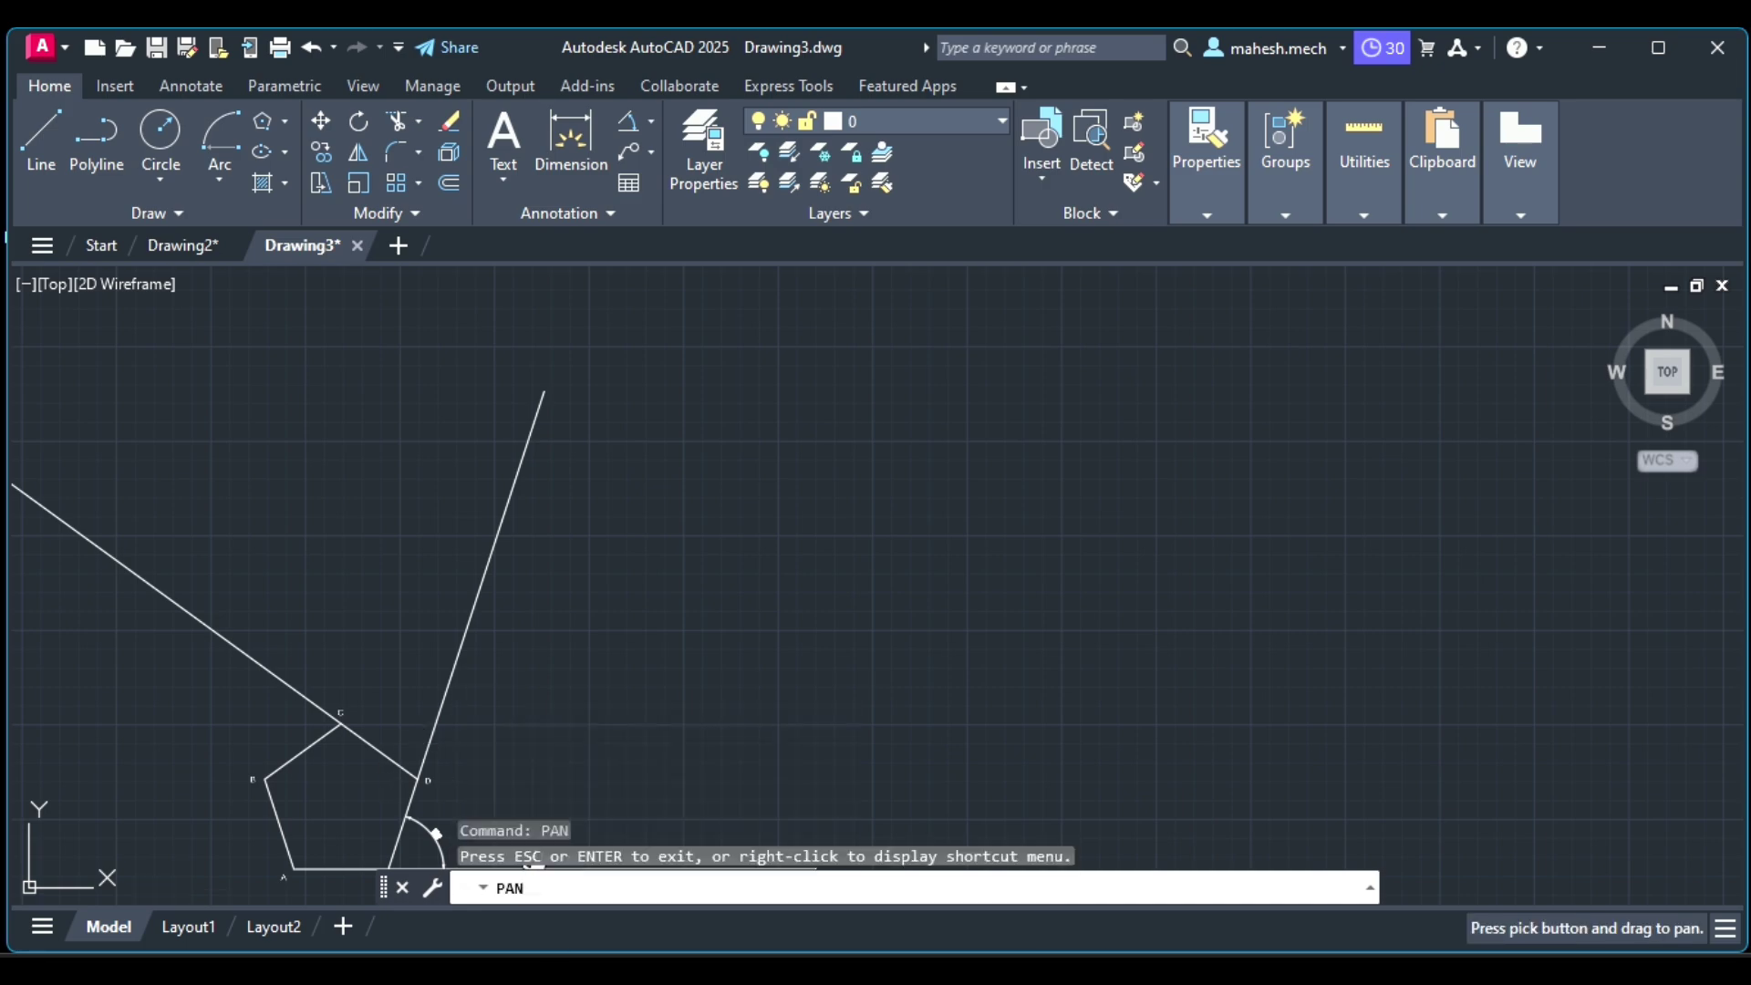
key("Escape")
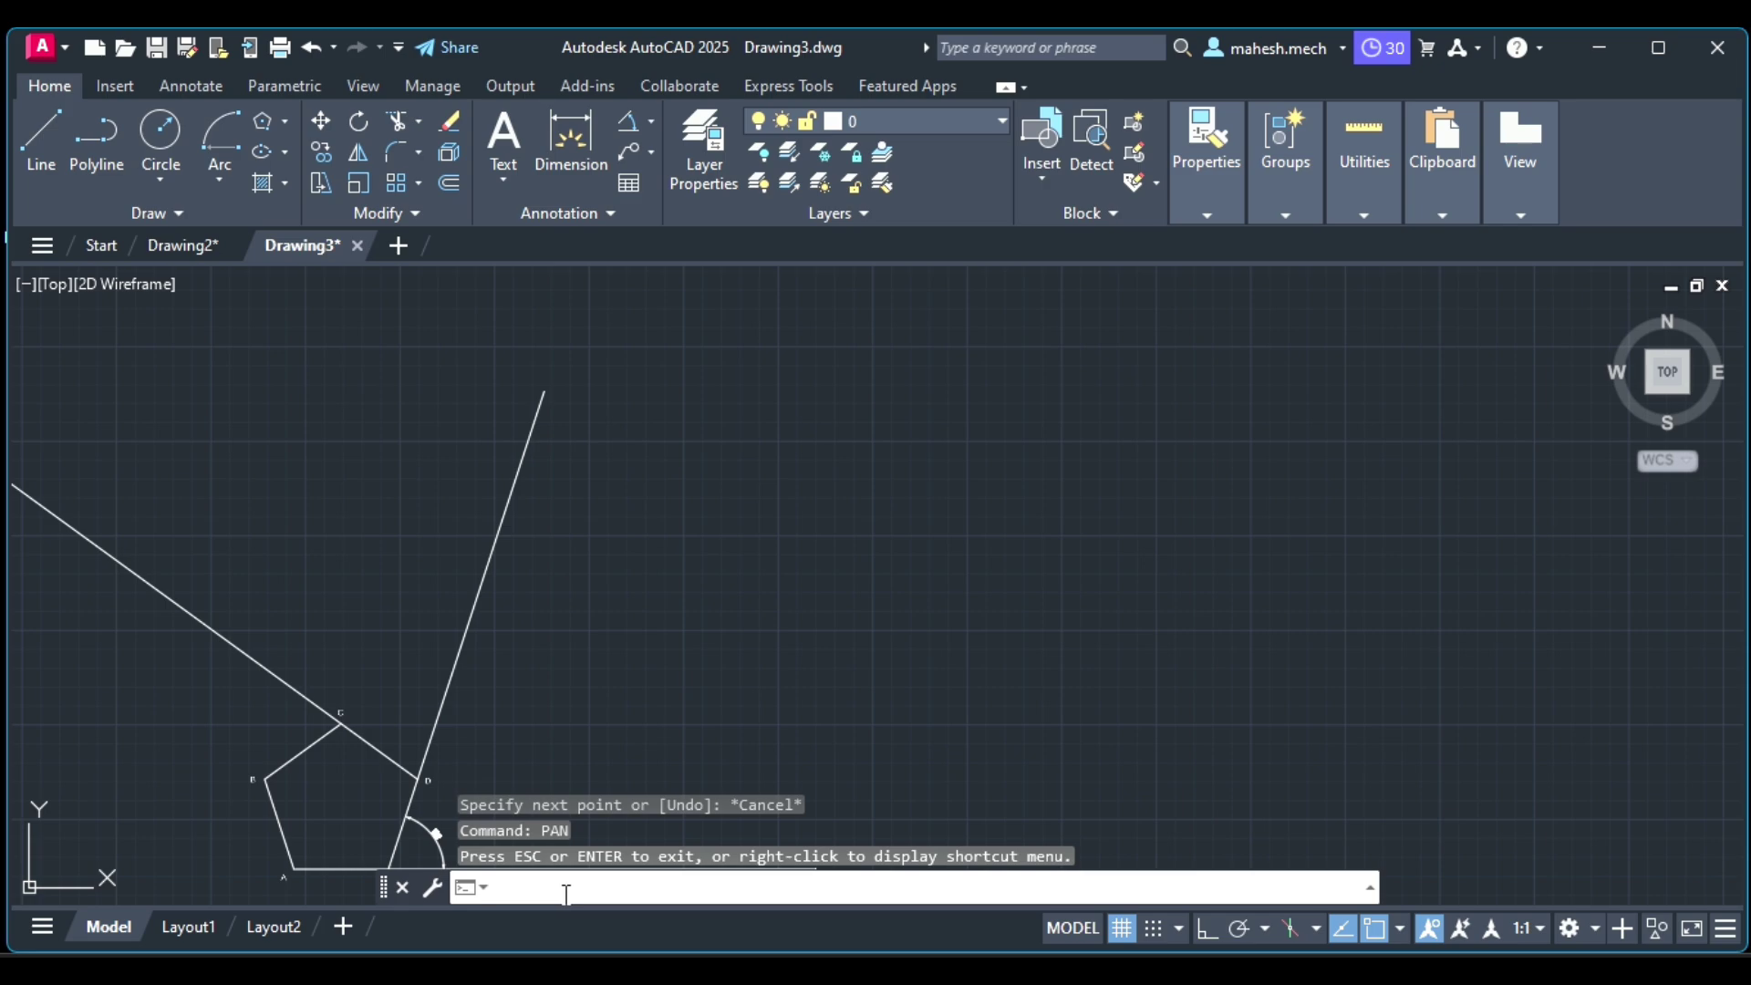
type("Pa")
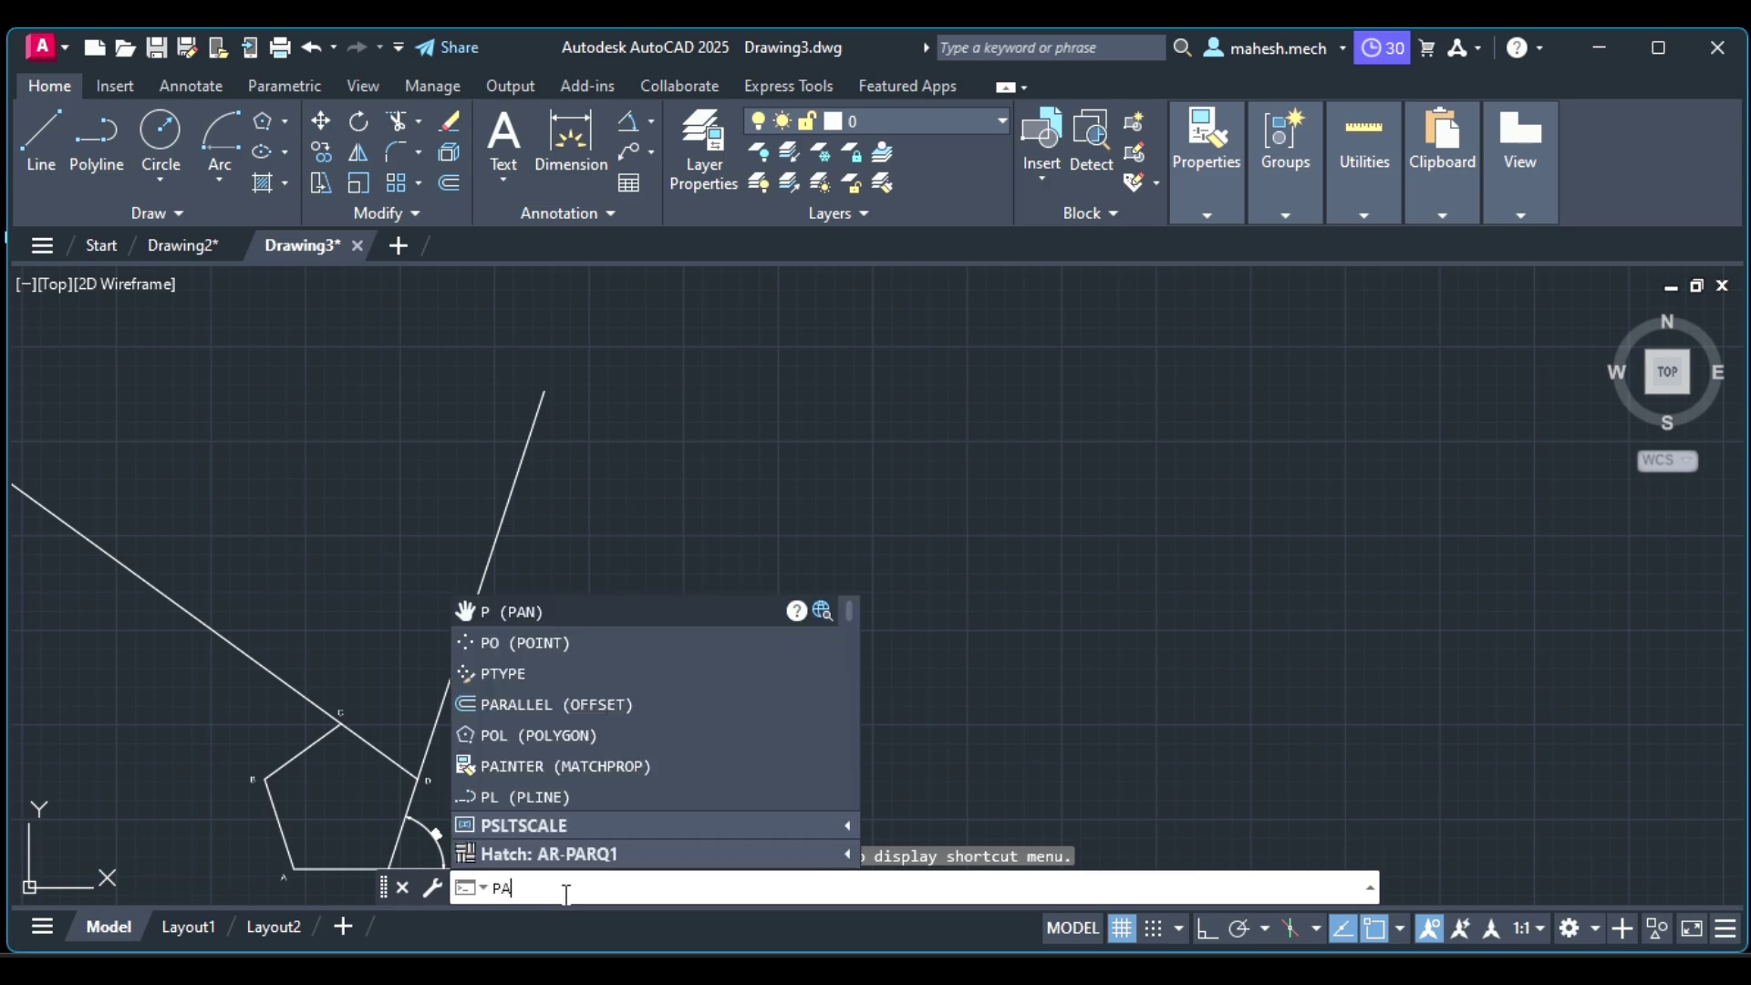
type("n")
key("Return")
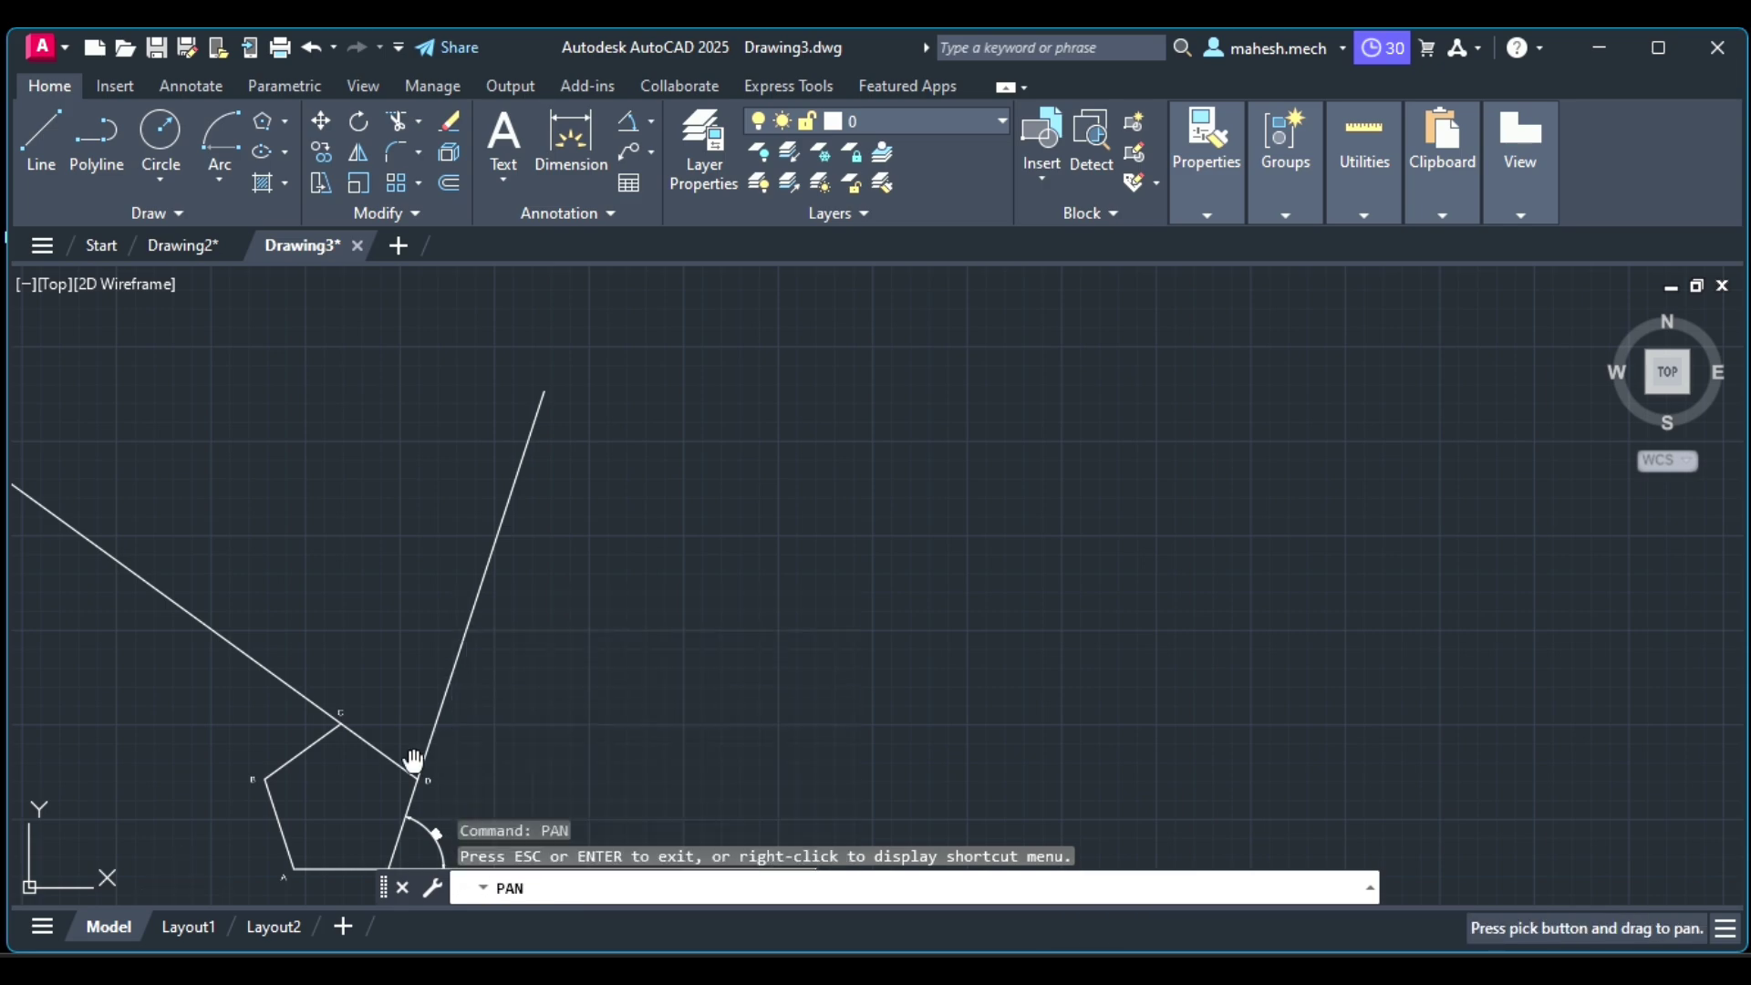
left_click_drag(413, 761, 739, 465)
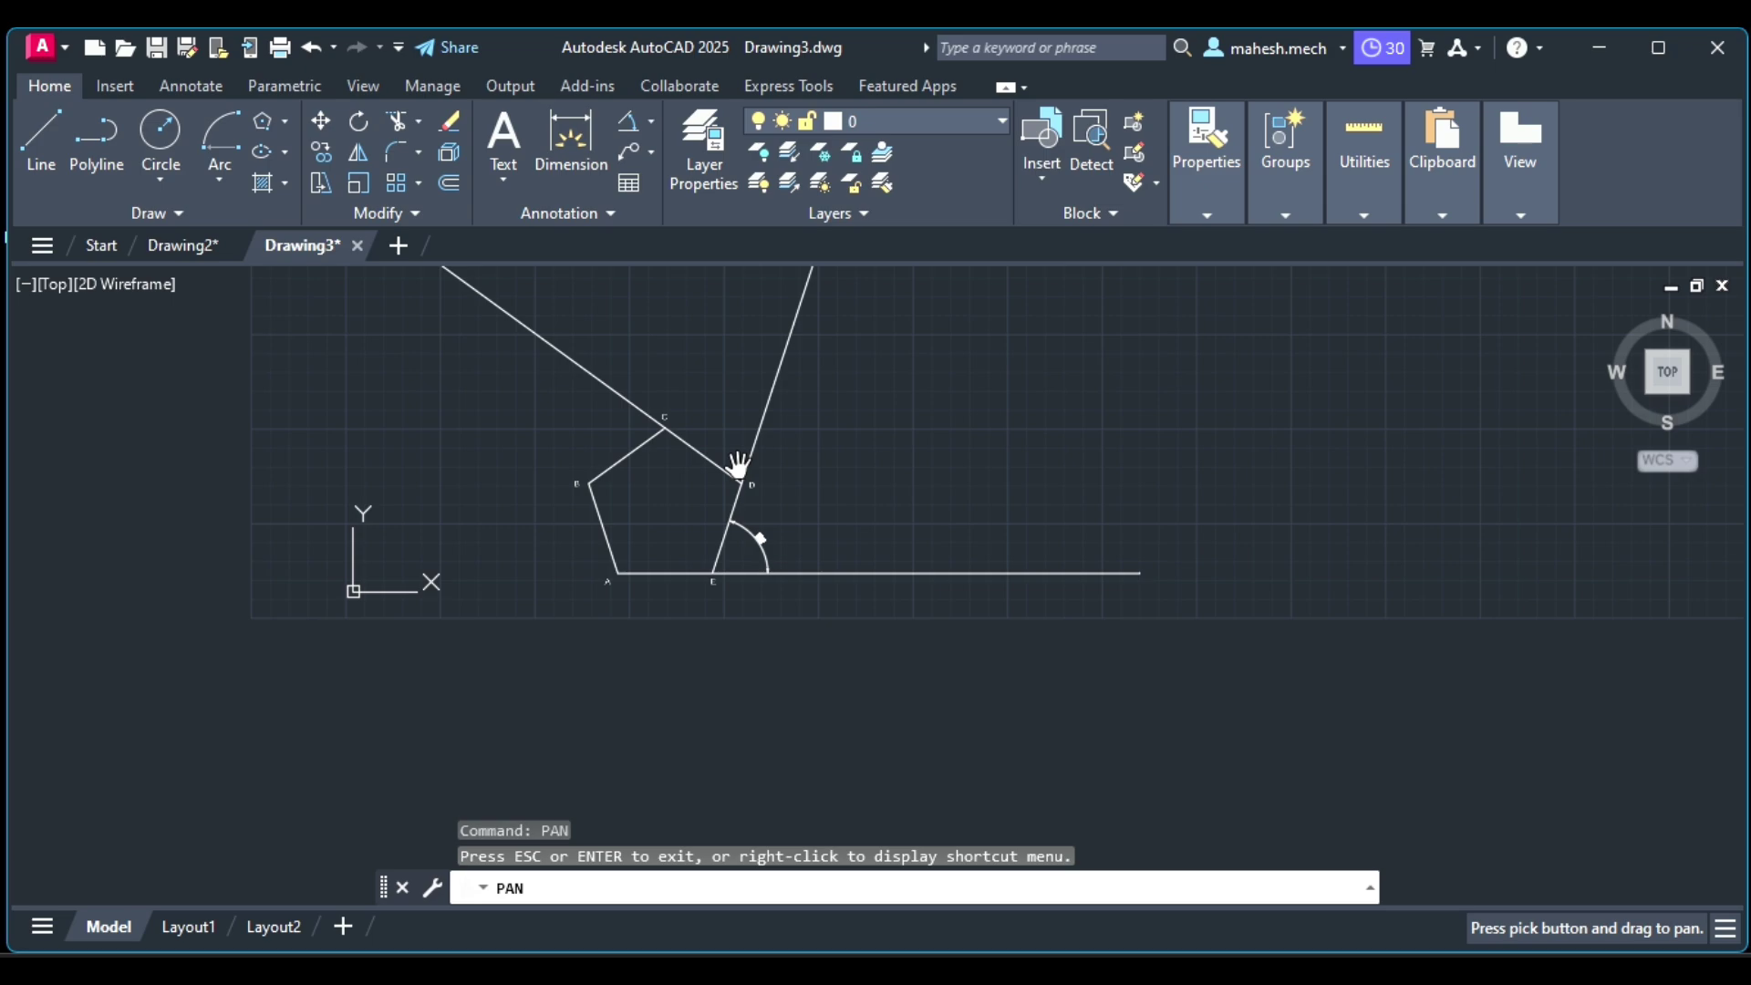
key("Escape")
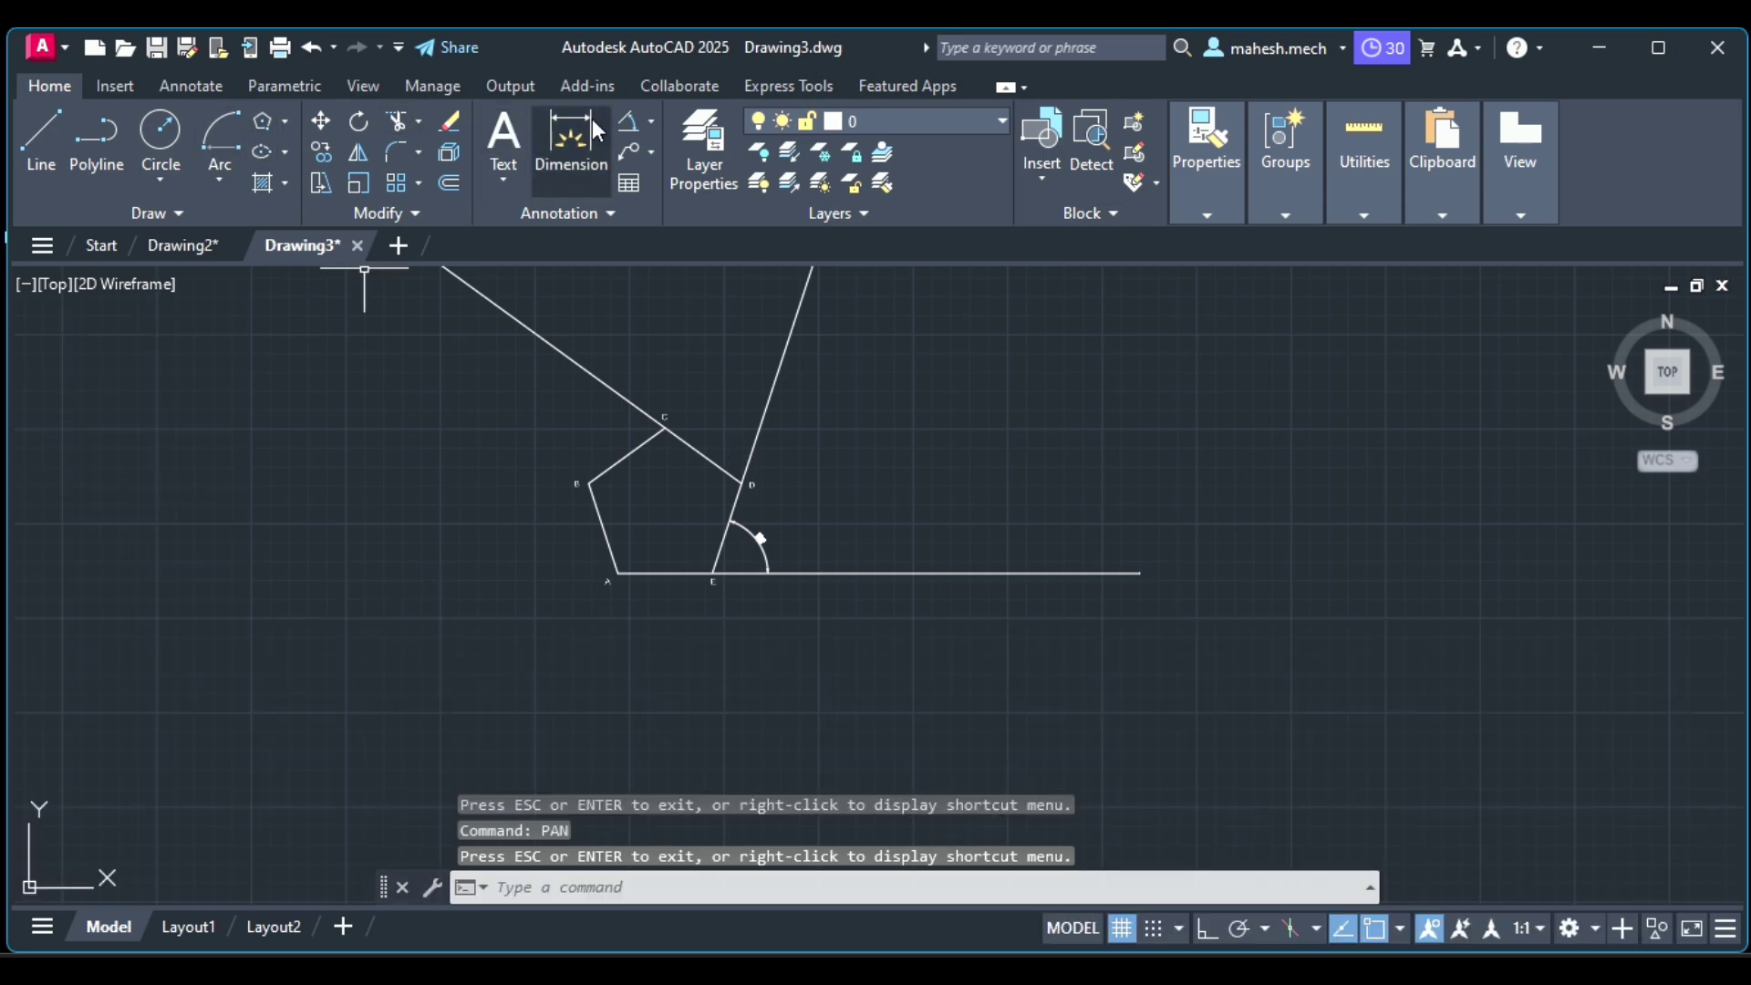
Add a 72° angular dimension between the two lines meeting near vertex B
left_click(593, 118)
left_click(627, 121)
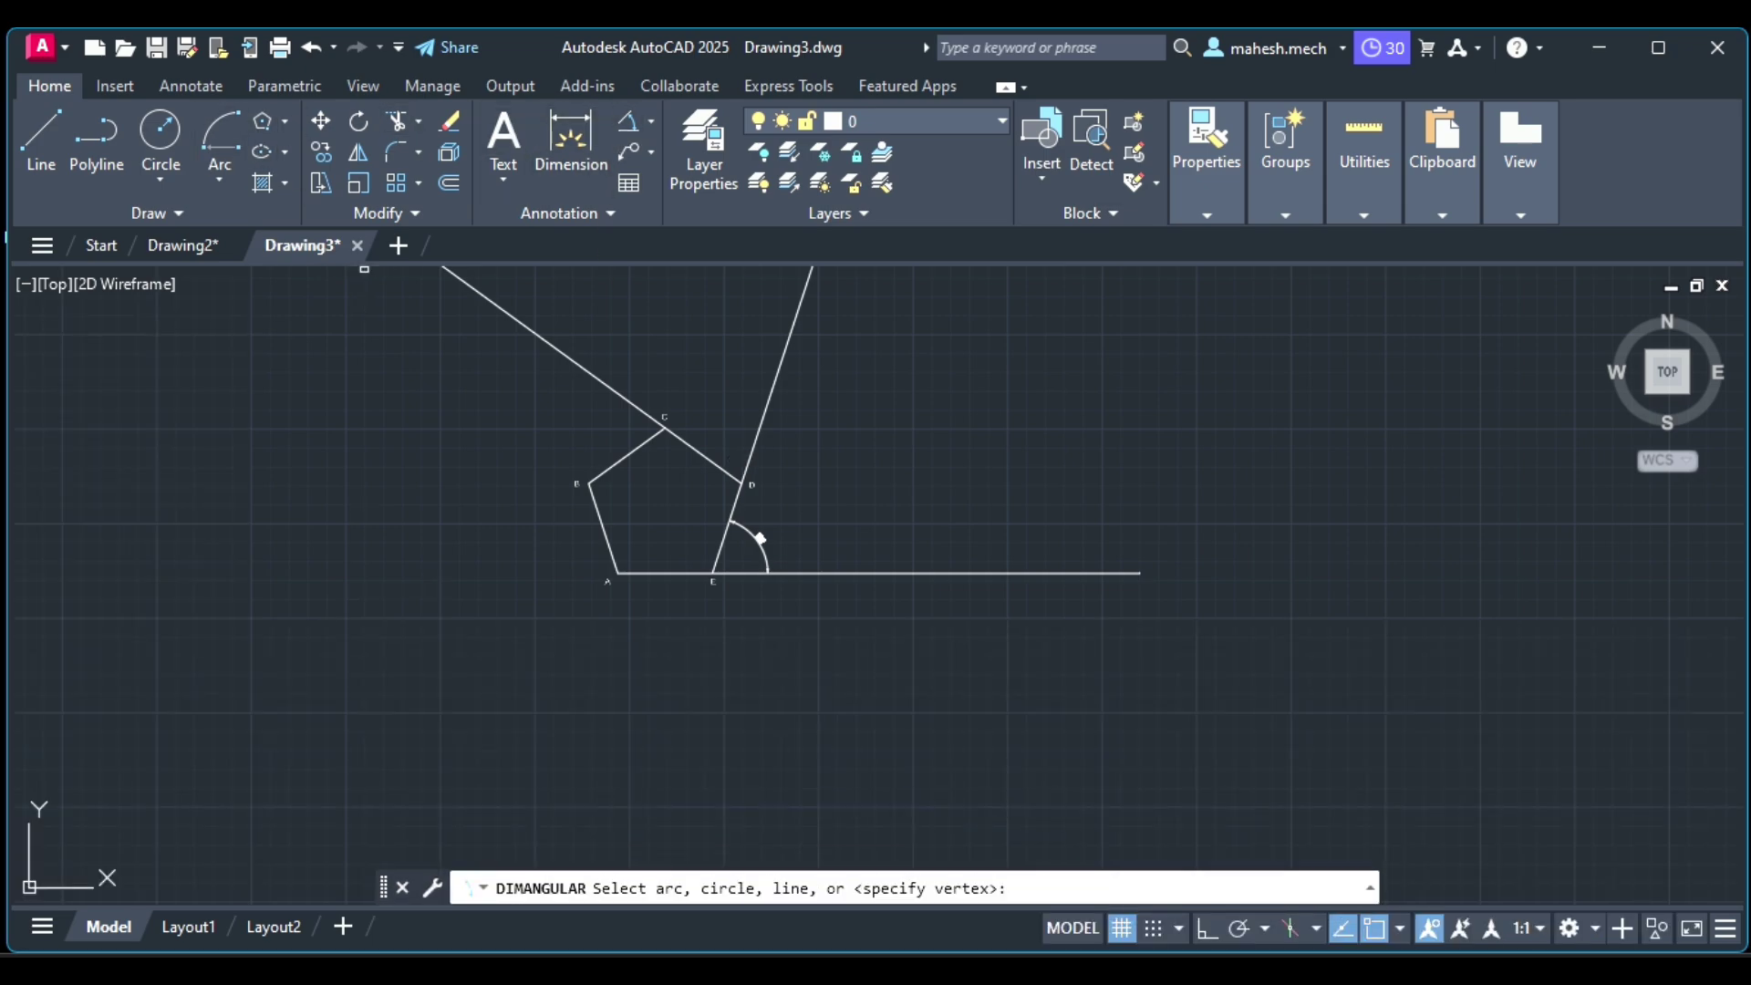
left_click(609, 385)
left_click(606, 463)
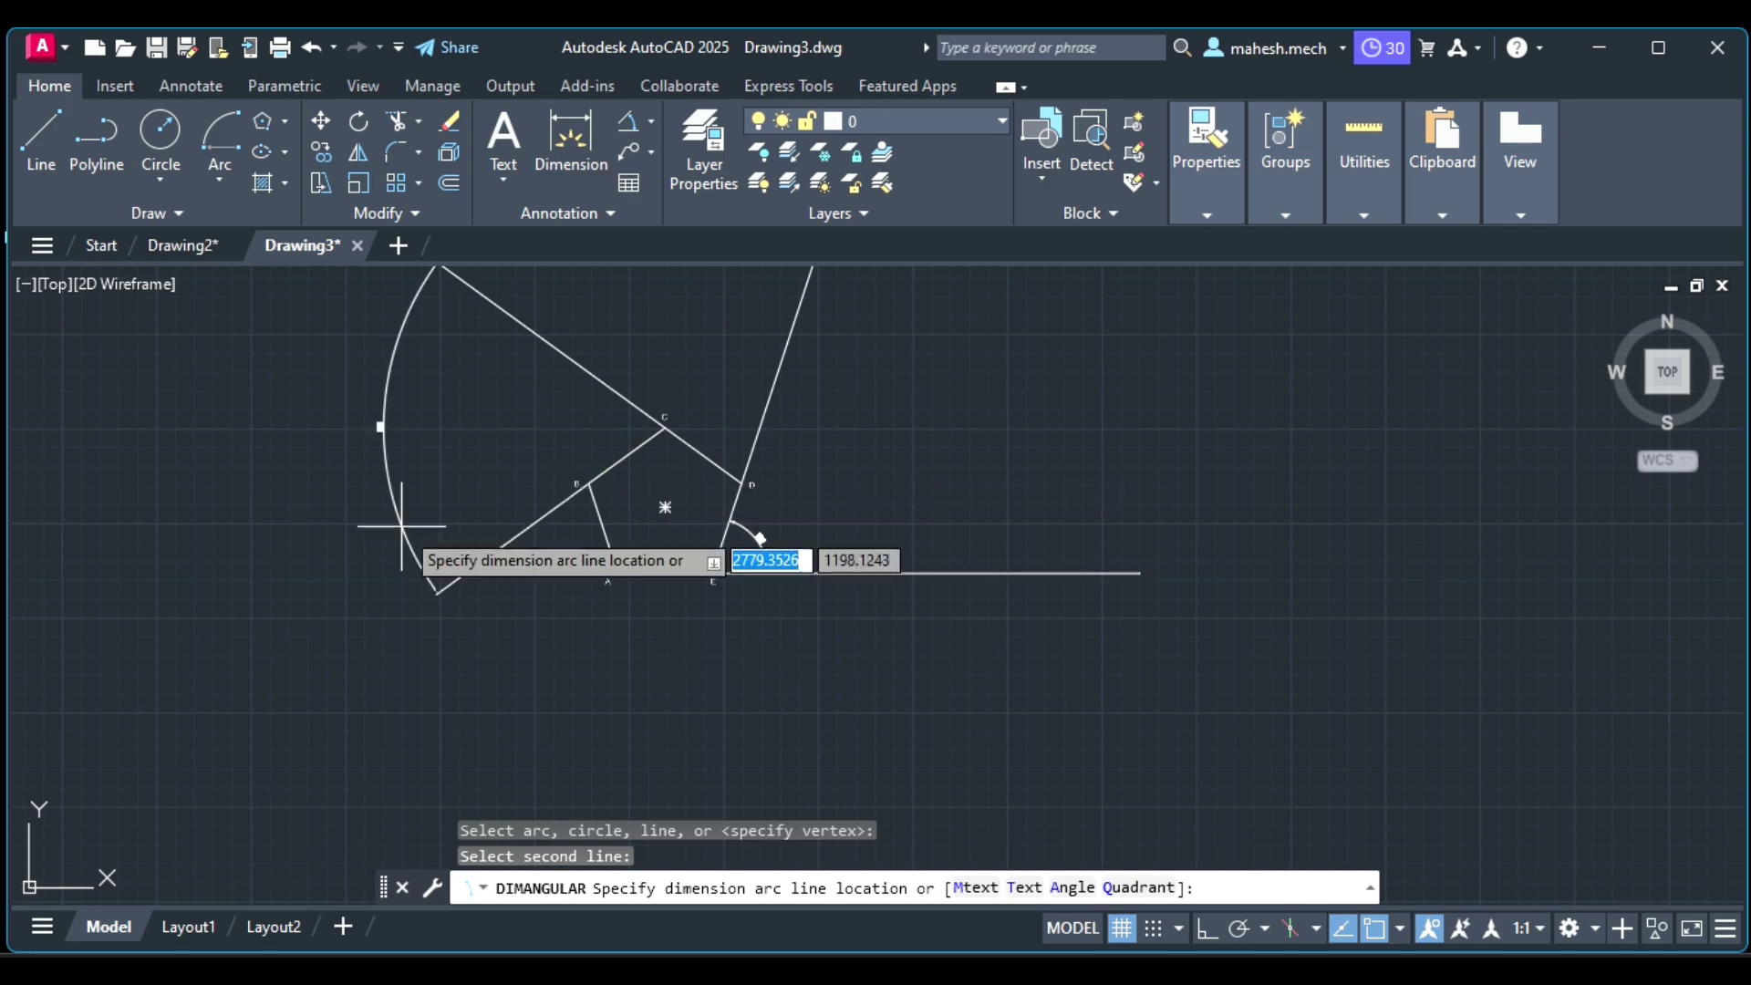
left_click(469, 460)
scroll(470, 461, "up", 4)
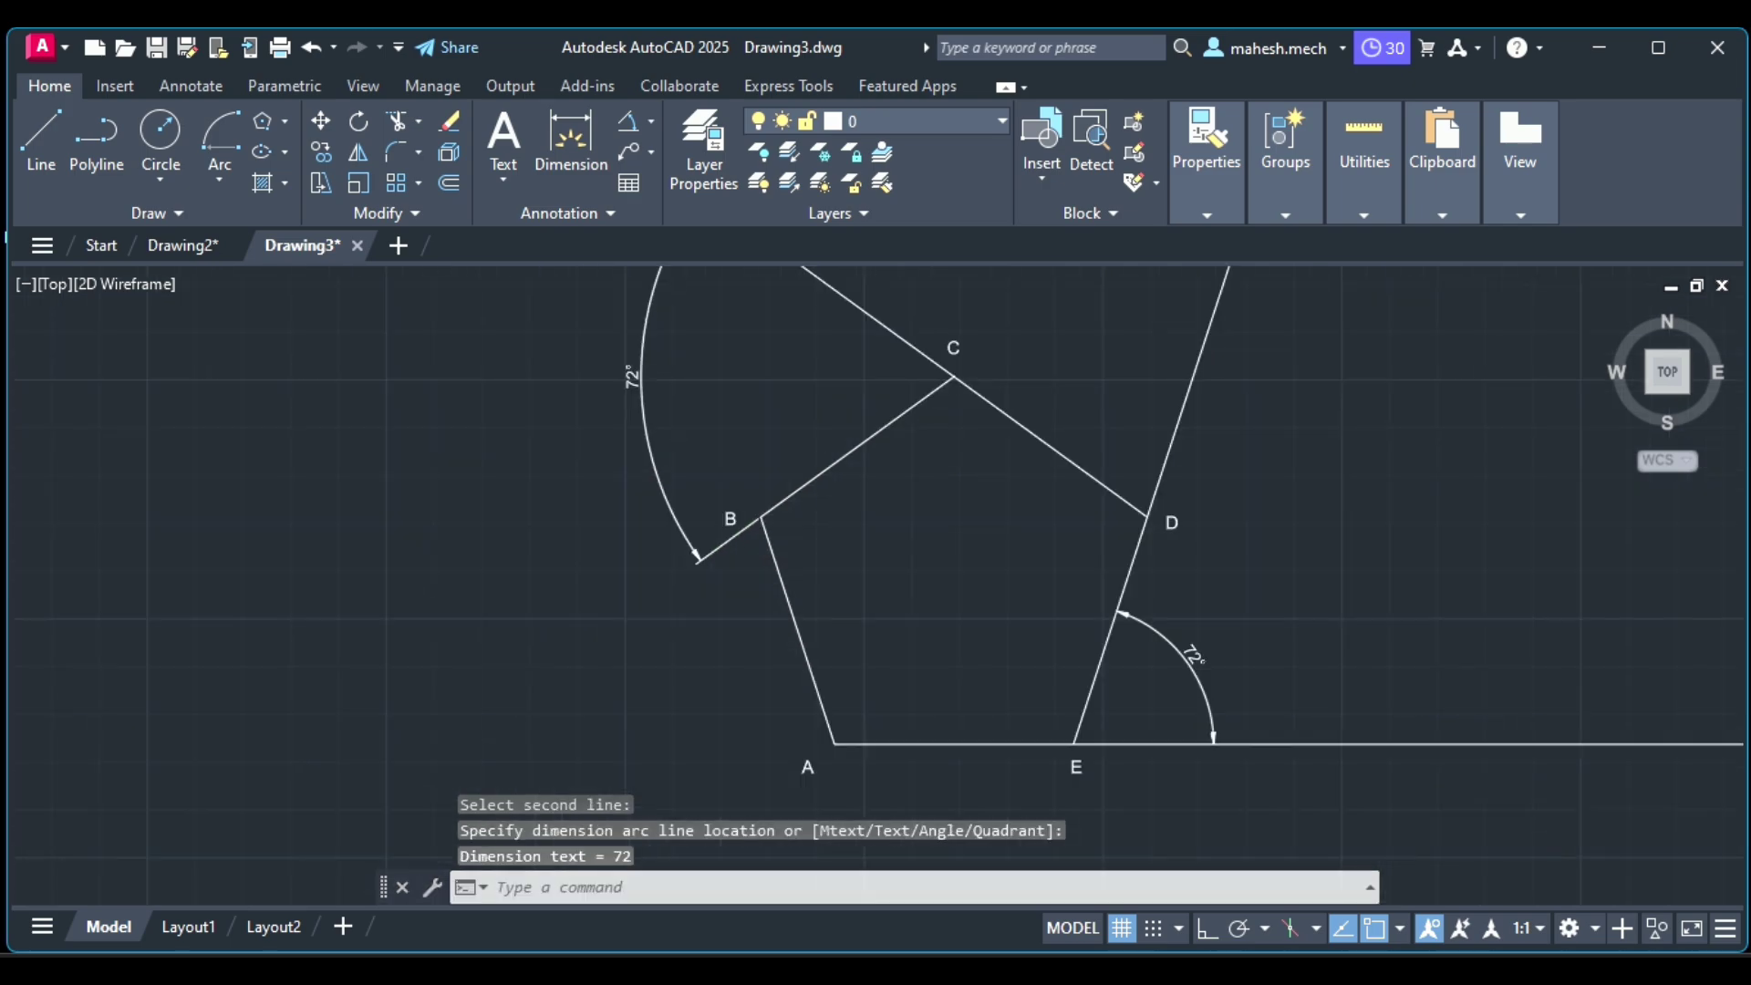
scroll(469, 460, "up", 2)
scroll(470, 460, "down", 2)
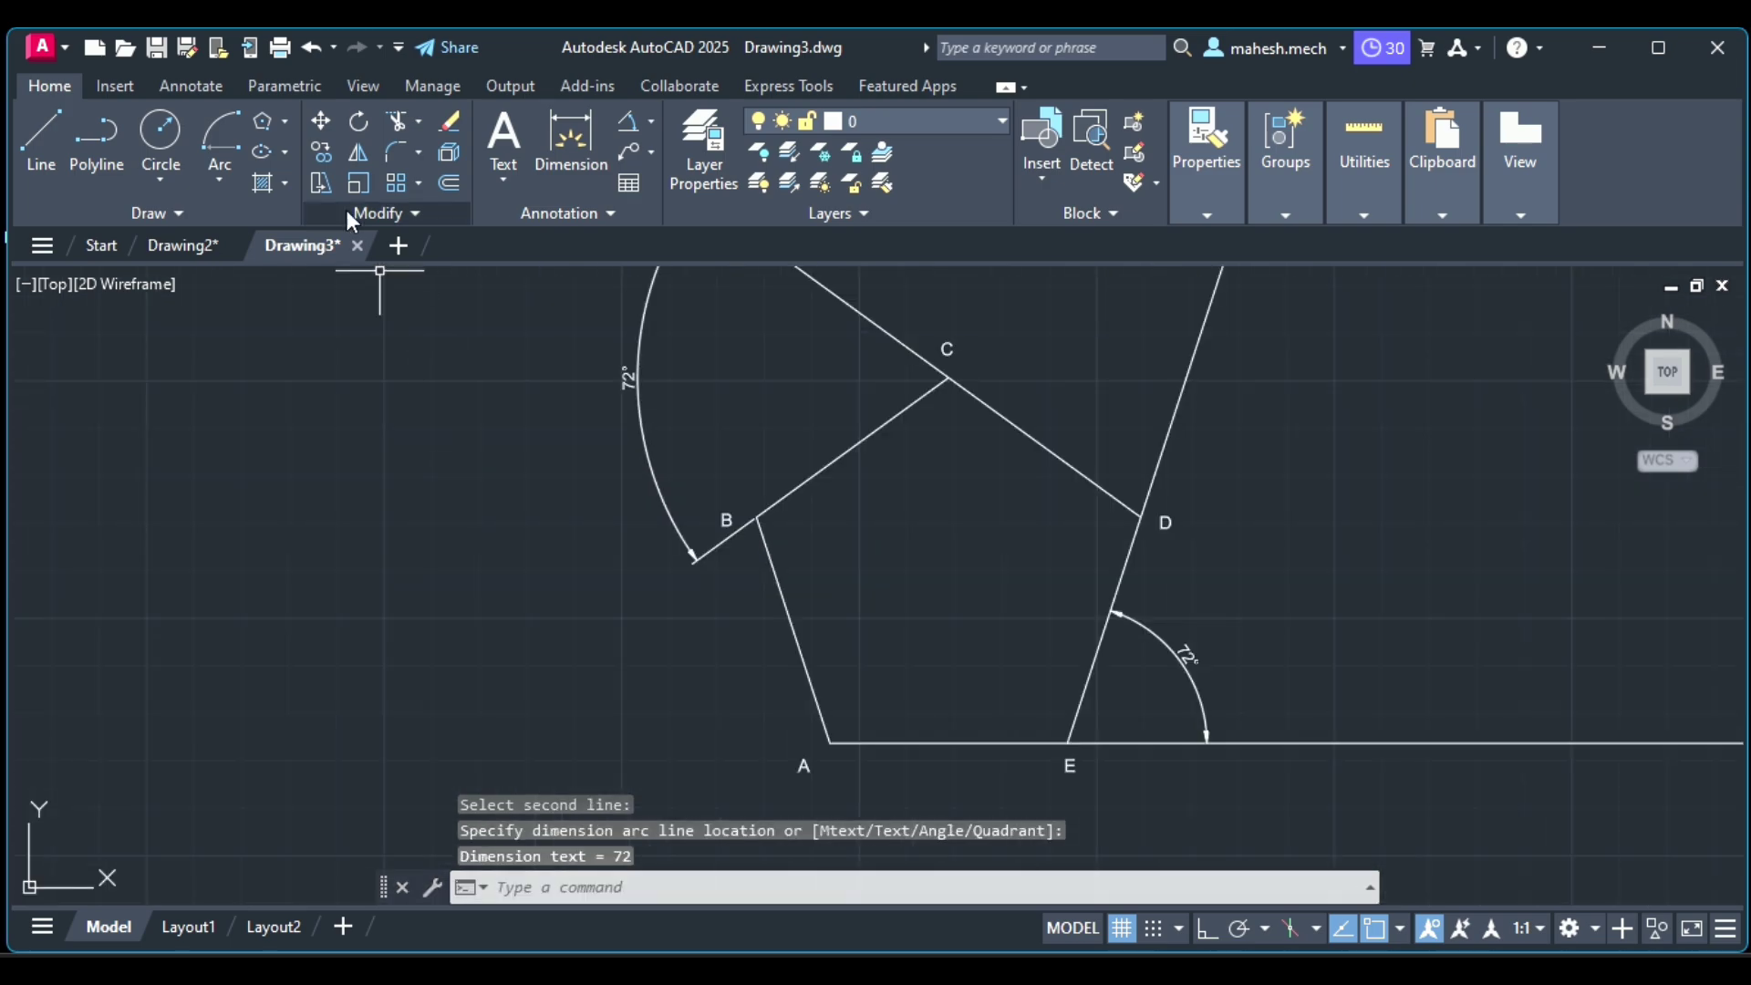
Draw a long line from vertex B down-left at 216°, extending side CB
left_click(42, 137)
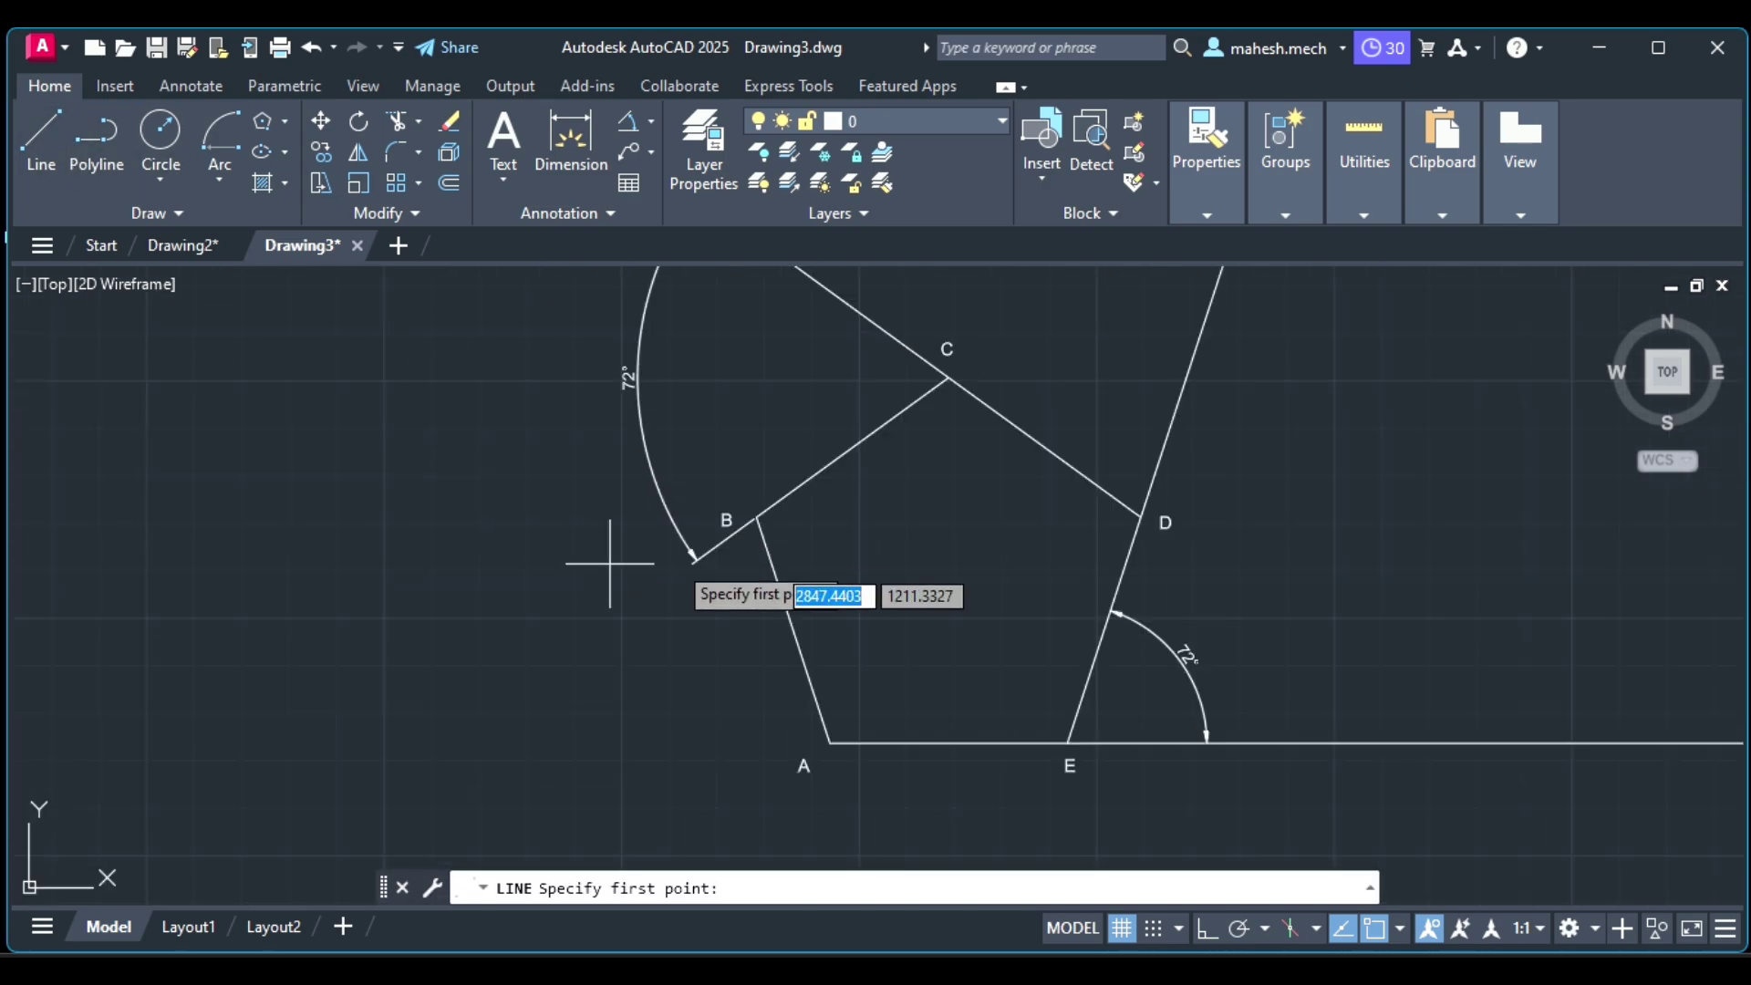
left_click(756, 517)
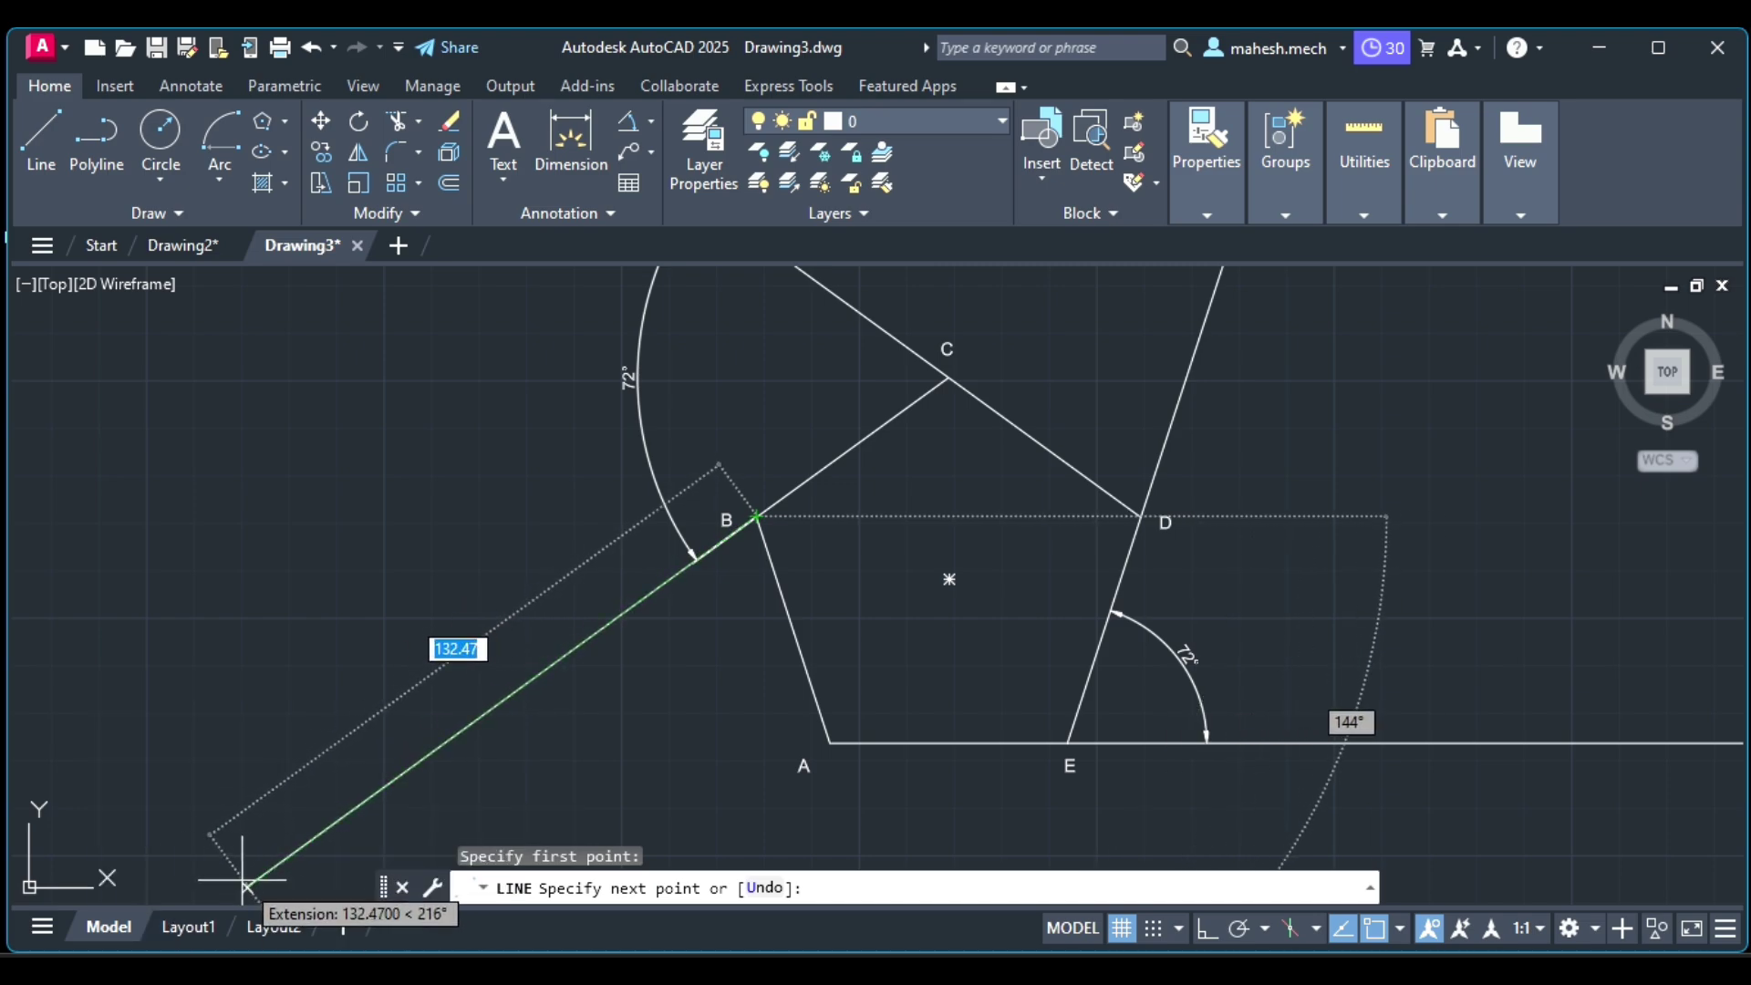
left_click(248, 882)
key("Escape")
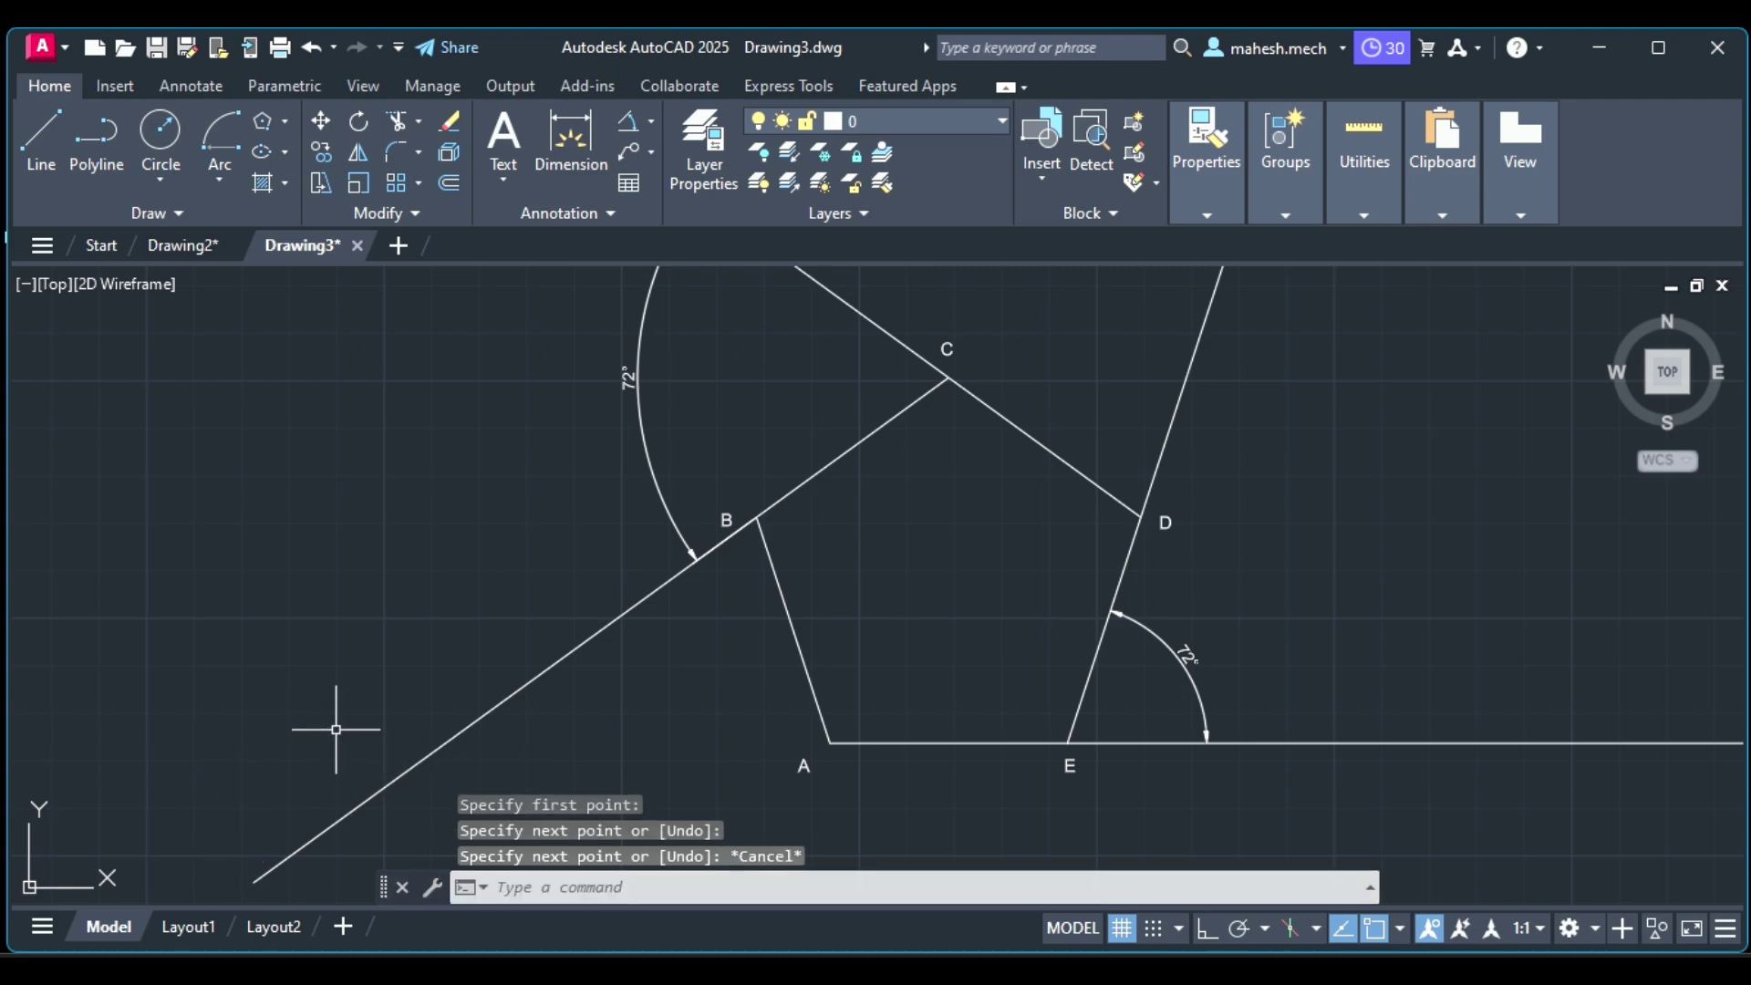
scroll(633, 590, "down", 4)
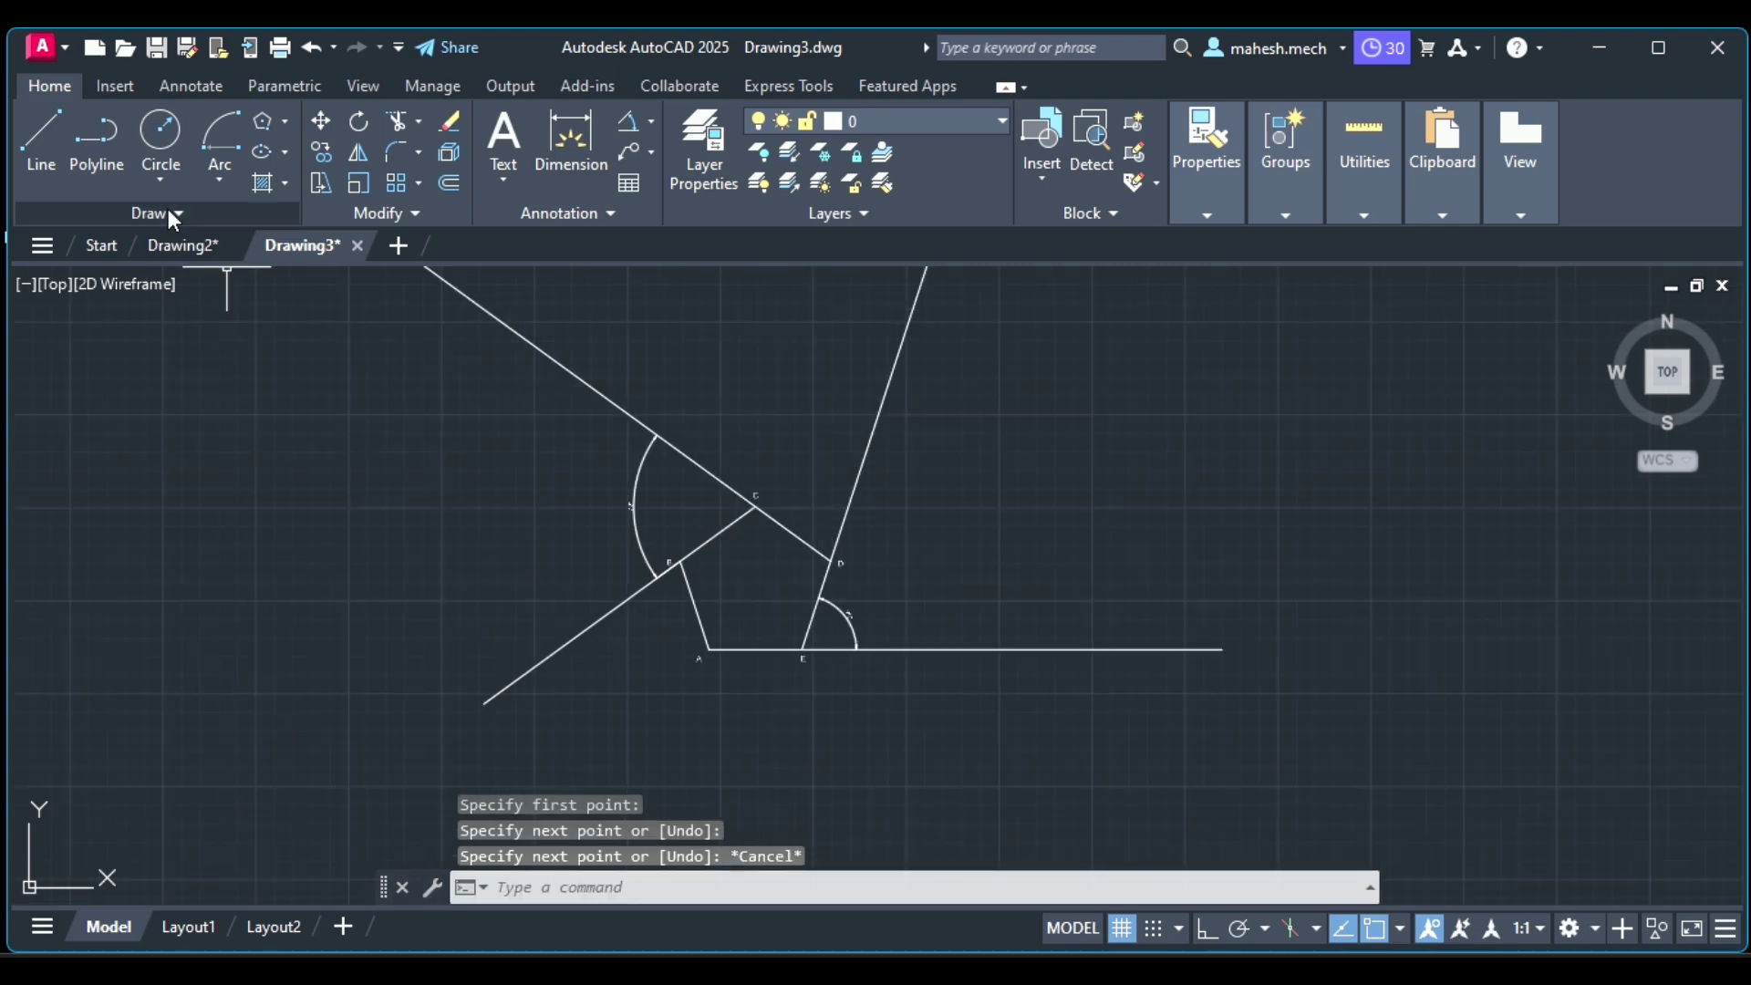
Draw a line from vertex A down-right at 288°, extending side BA
left_click(44, 157)
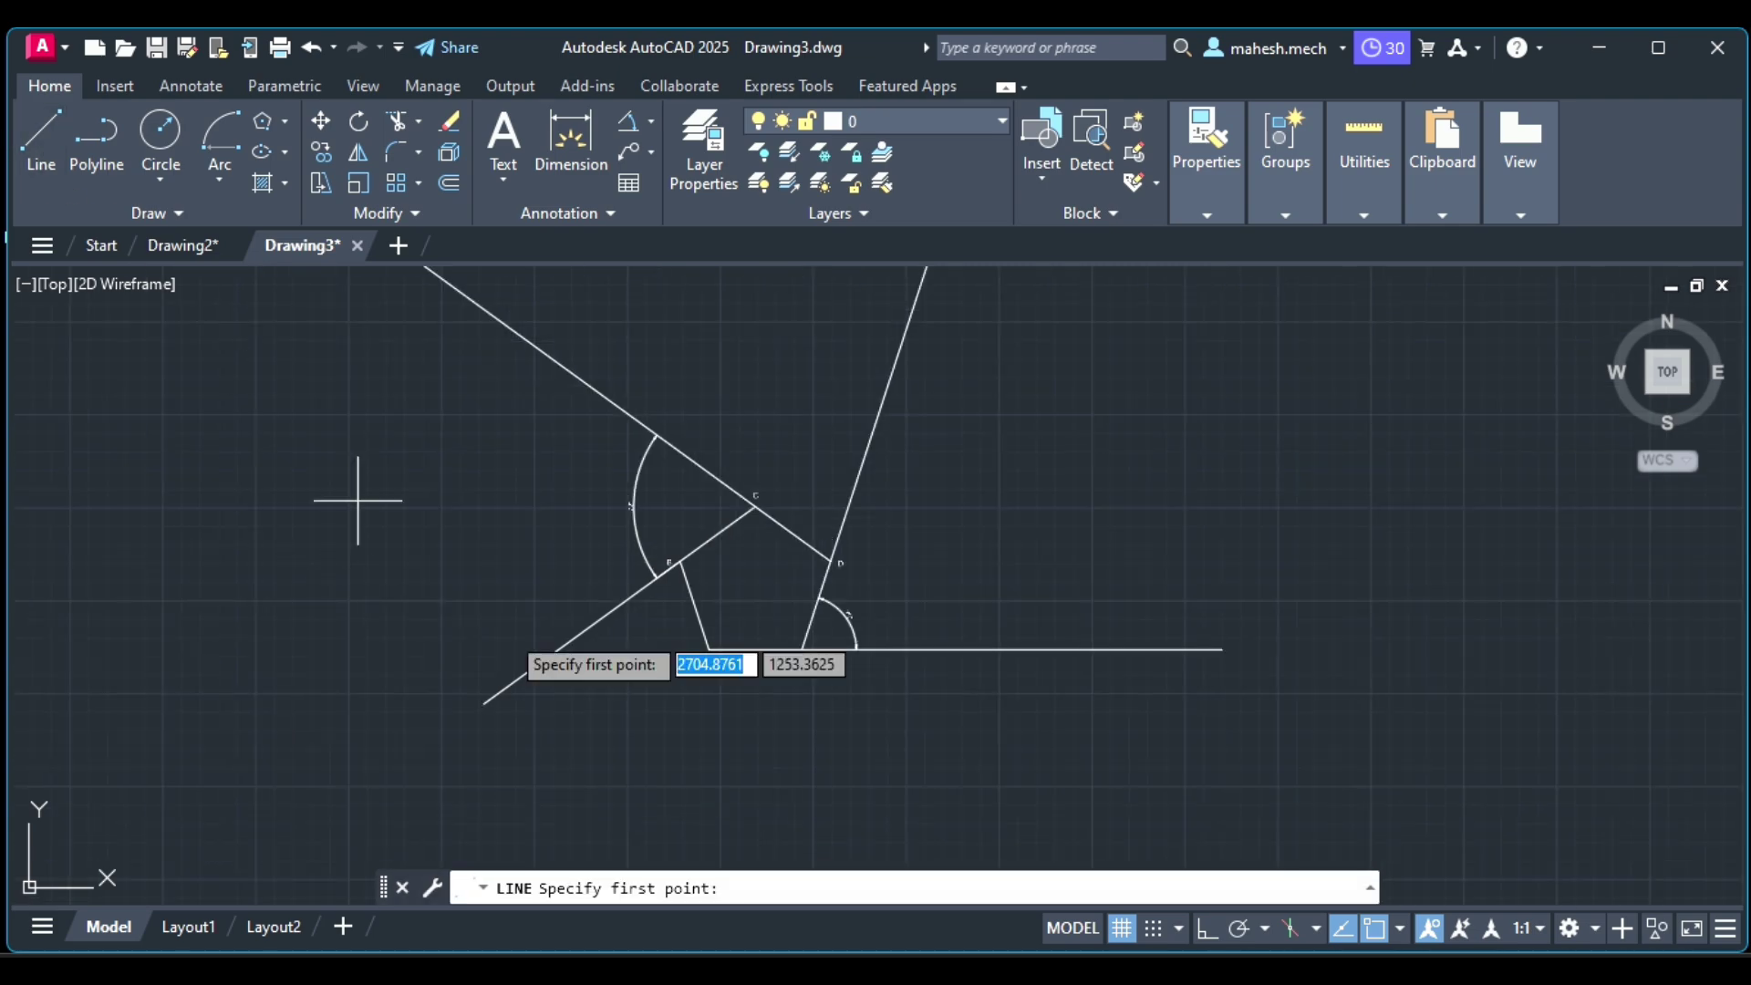
left_click(710, 649)
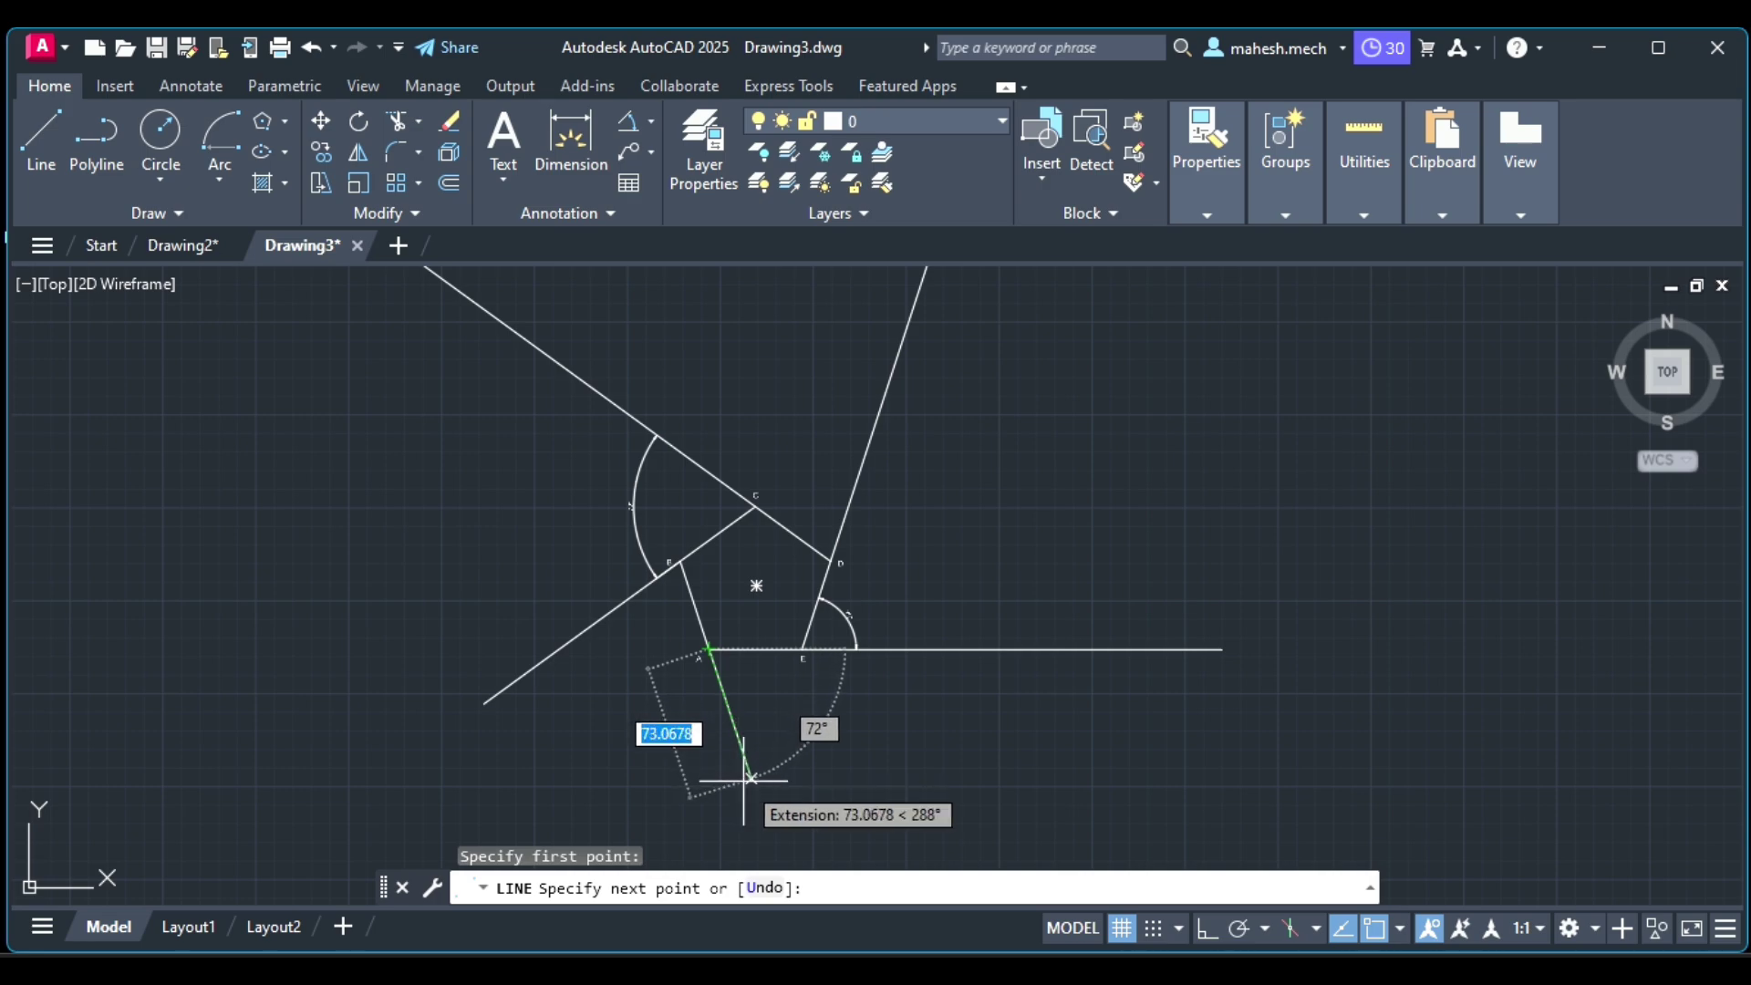
left_click(750, 778)
key("Escape")
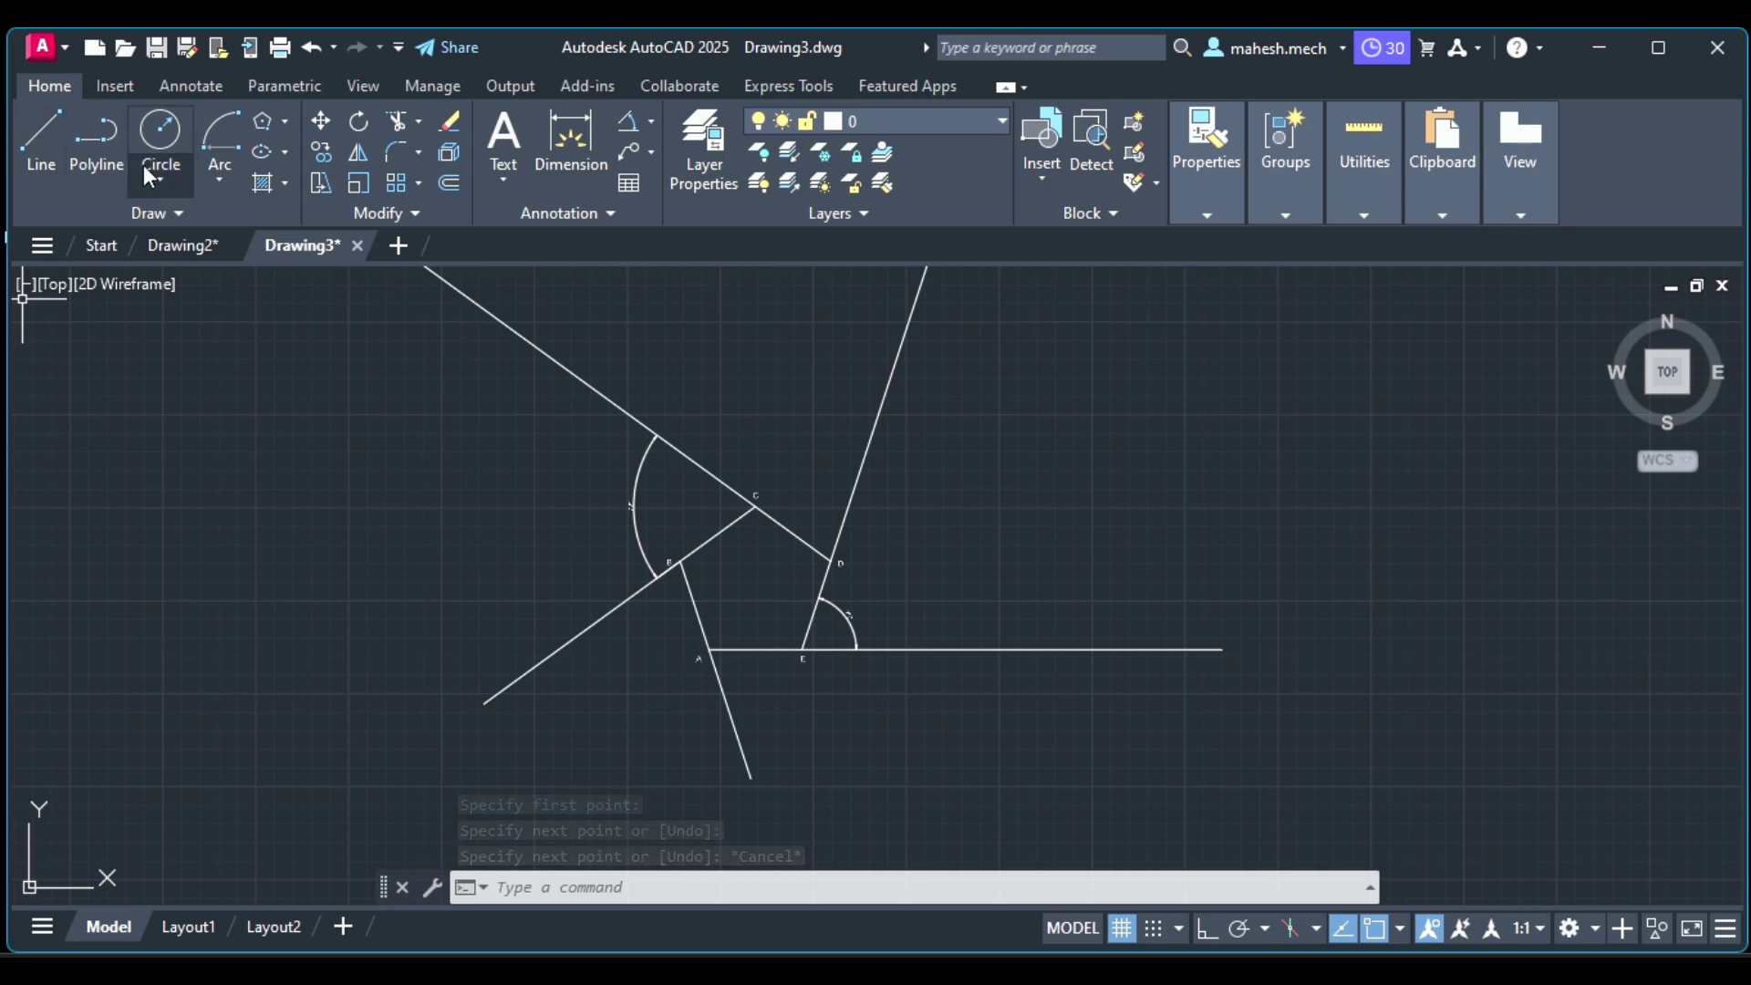
Draw a Center-Start-End arc centred on vertex A, sweeping from E down to the extension of BA
left_click(218, 180)
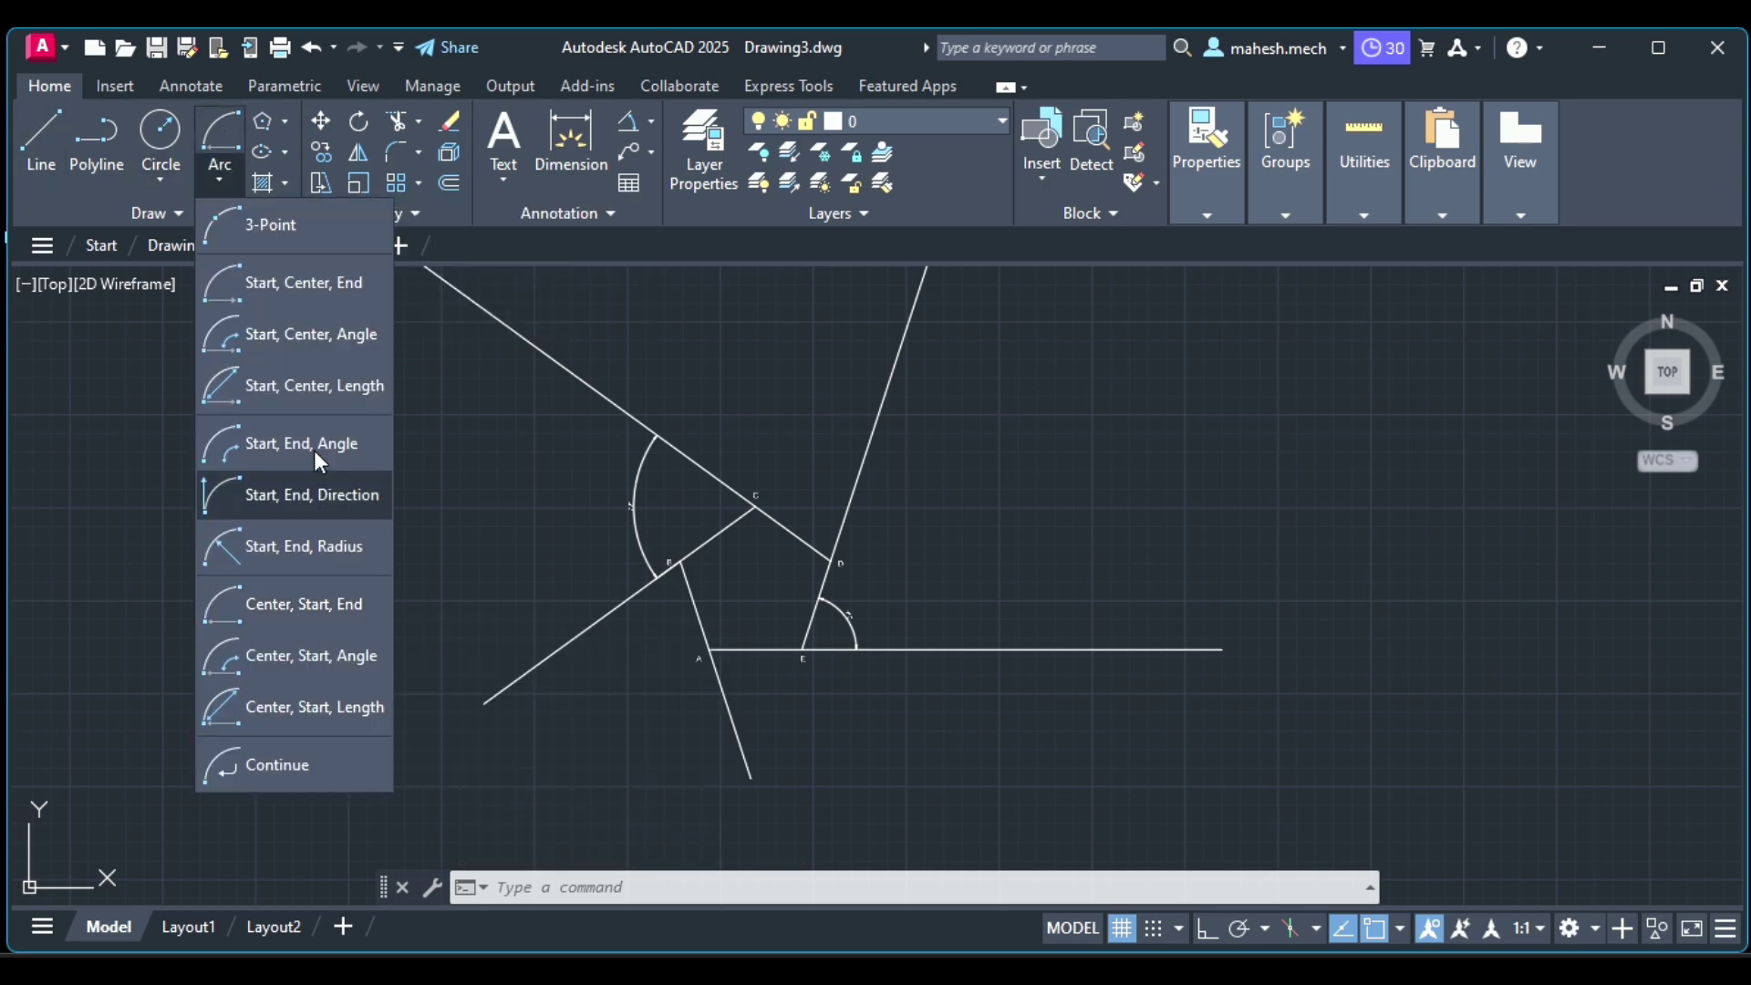
left_click(319, 604)
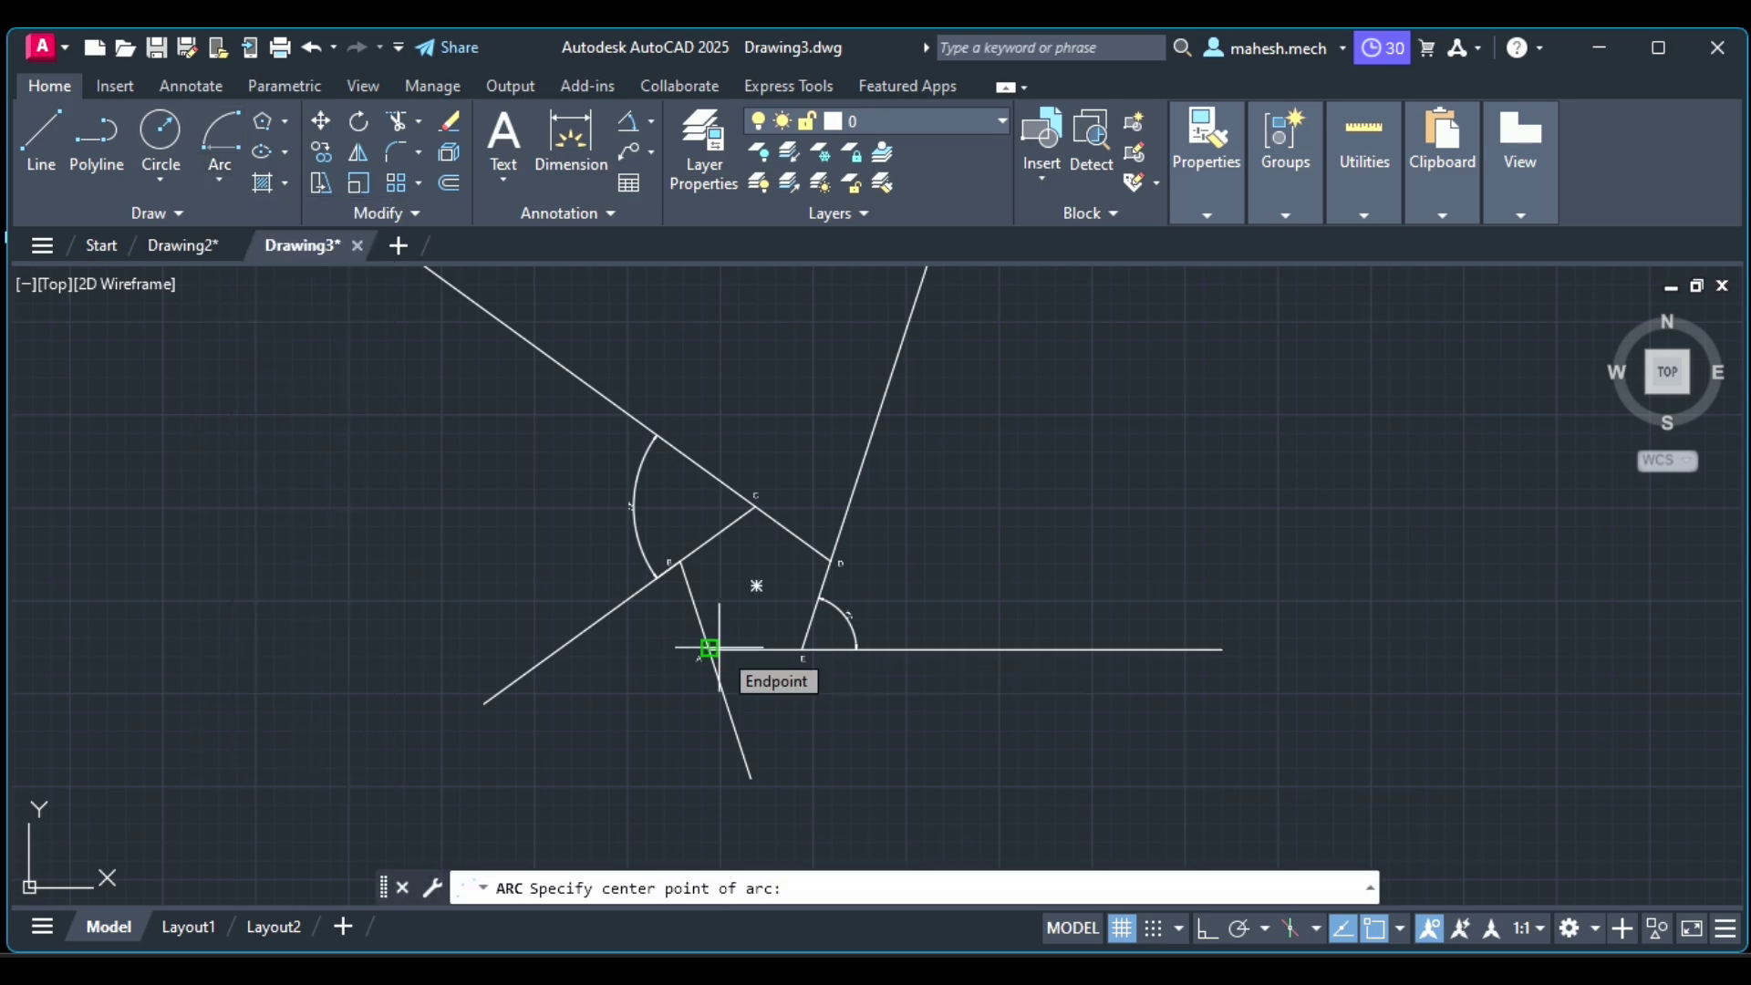
left_click(709, 648)
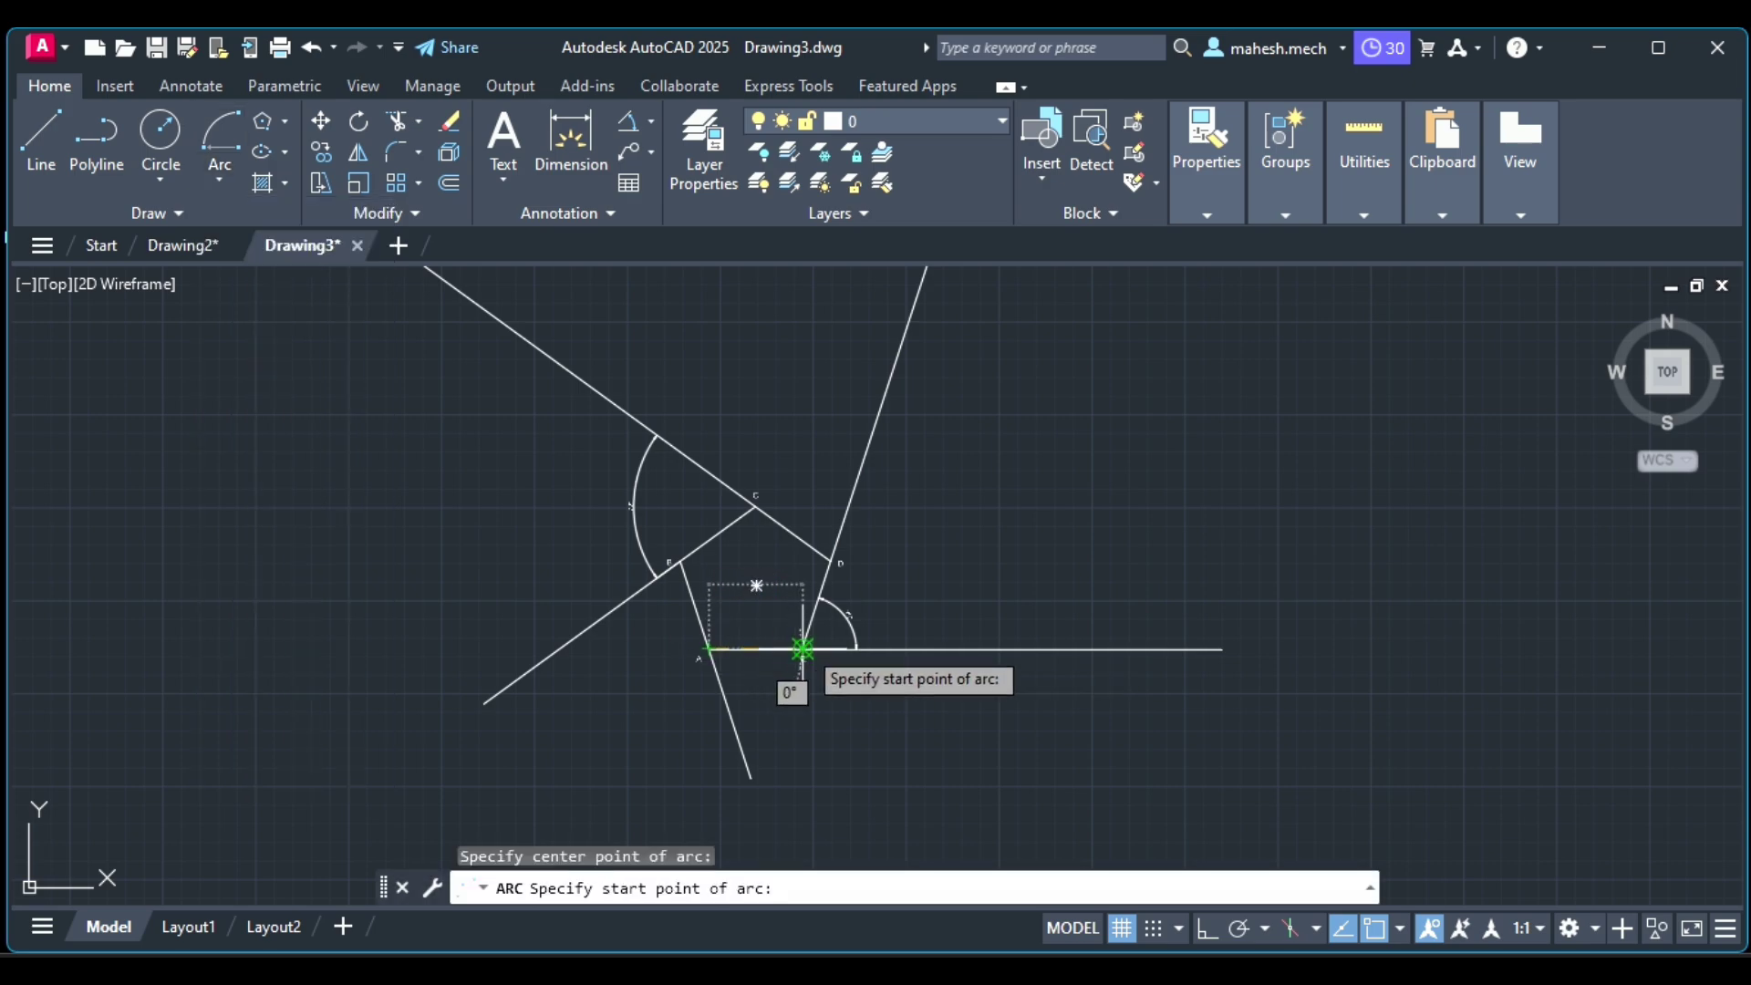
left_click(803, 648)
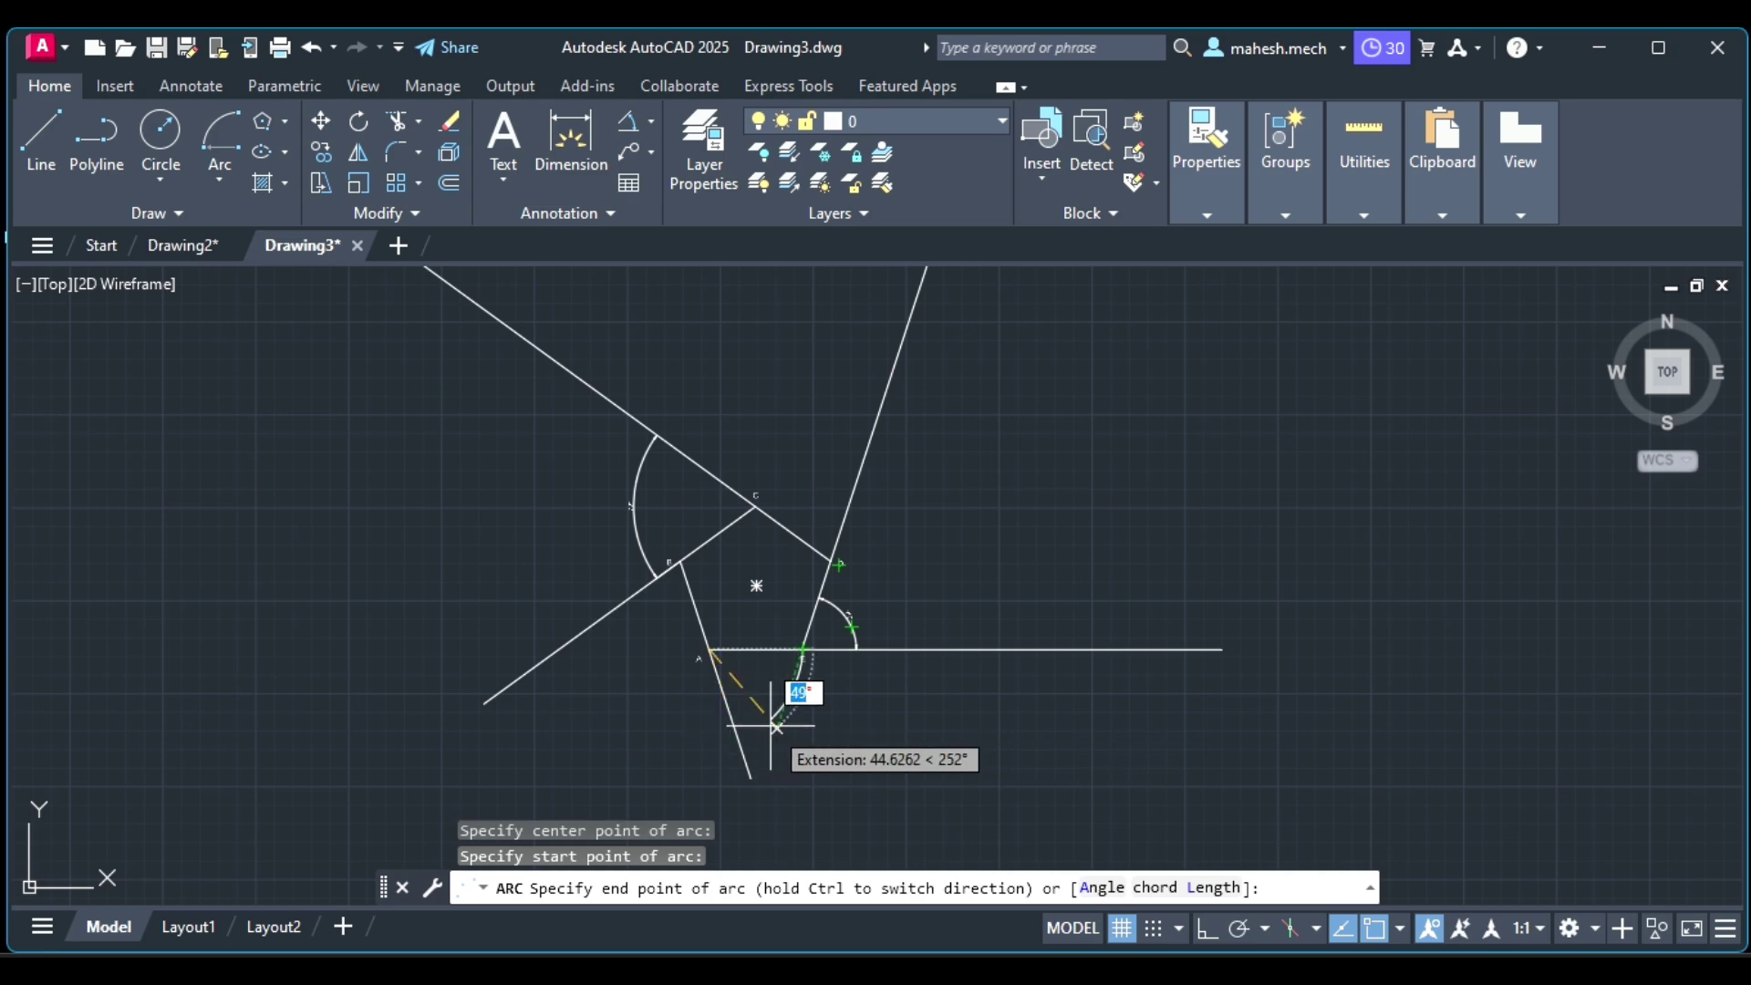
left_click(739, 740)
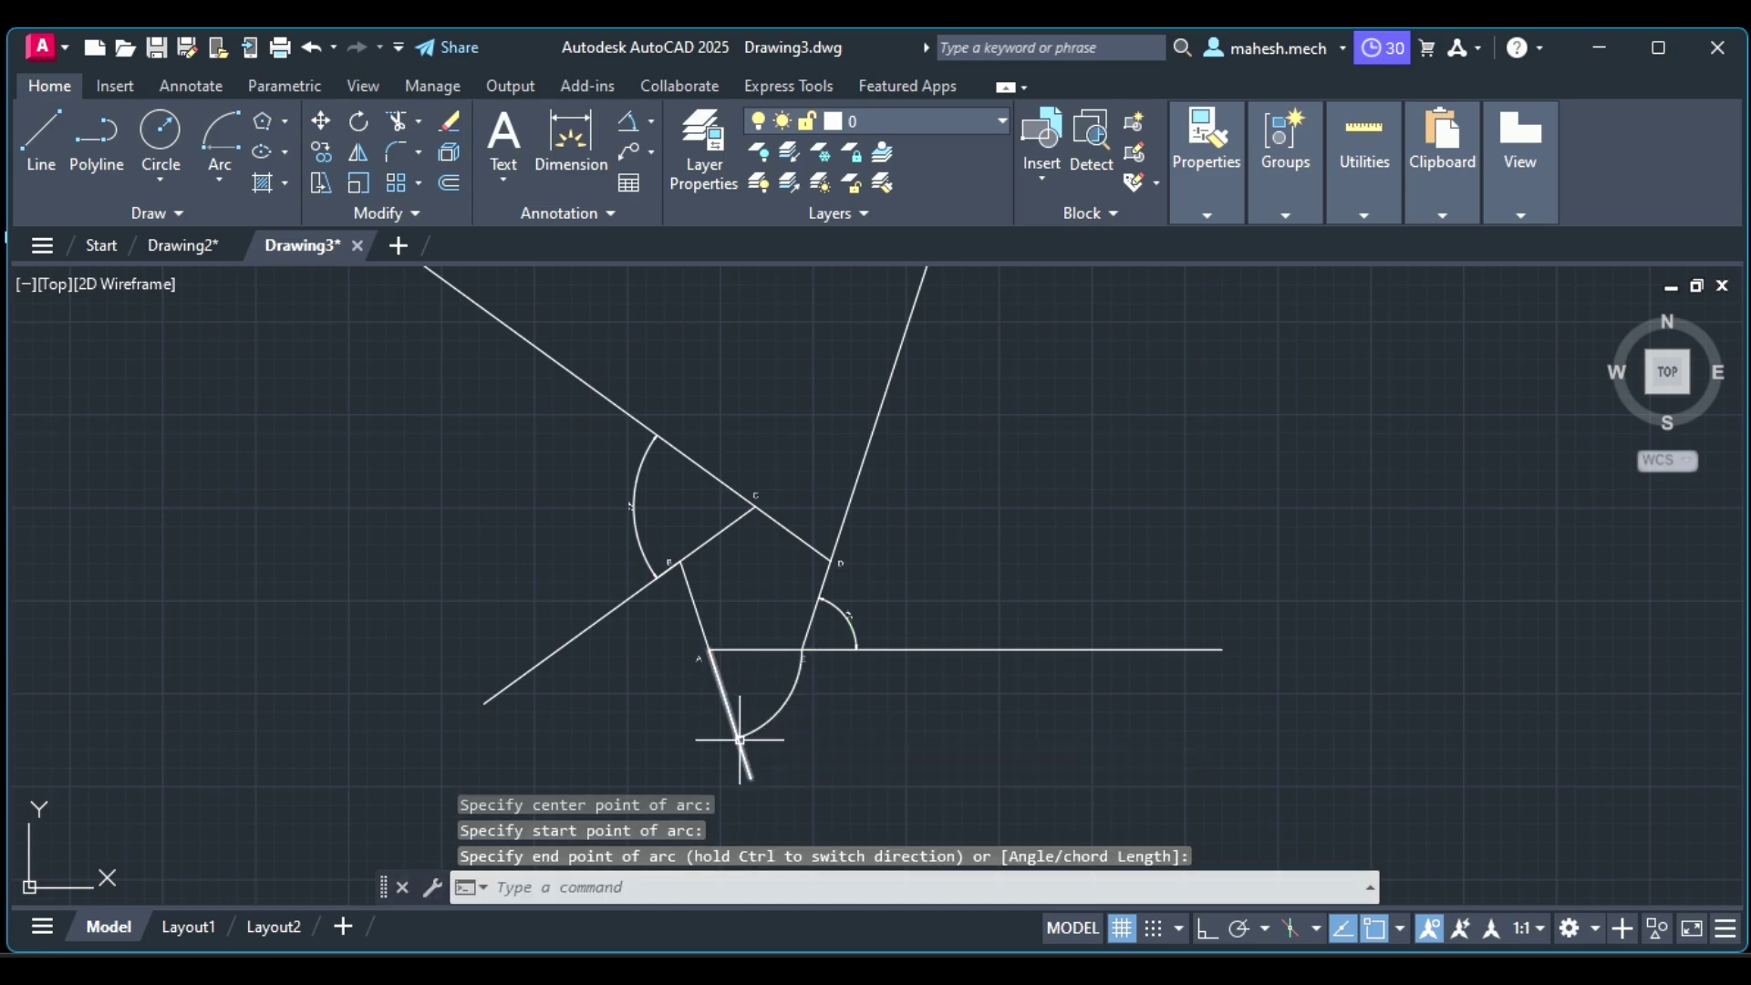
scroll(616, 723, "up", 4)
scroll(975, 675, "up", 4)
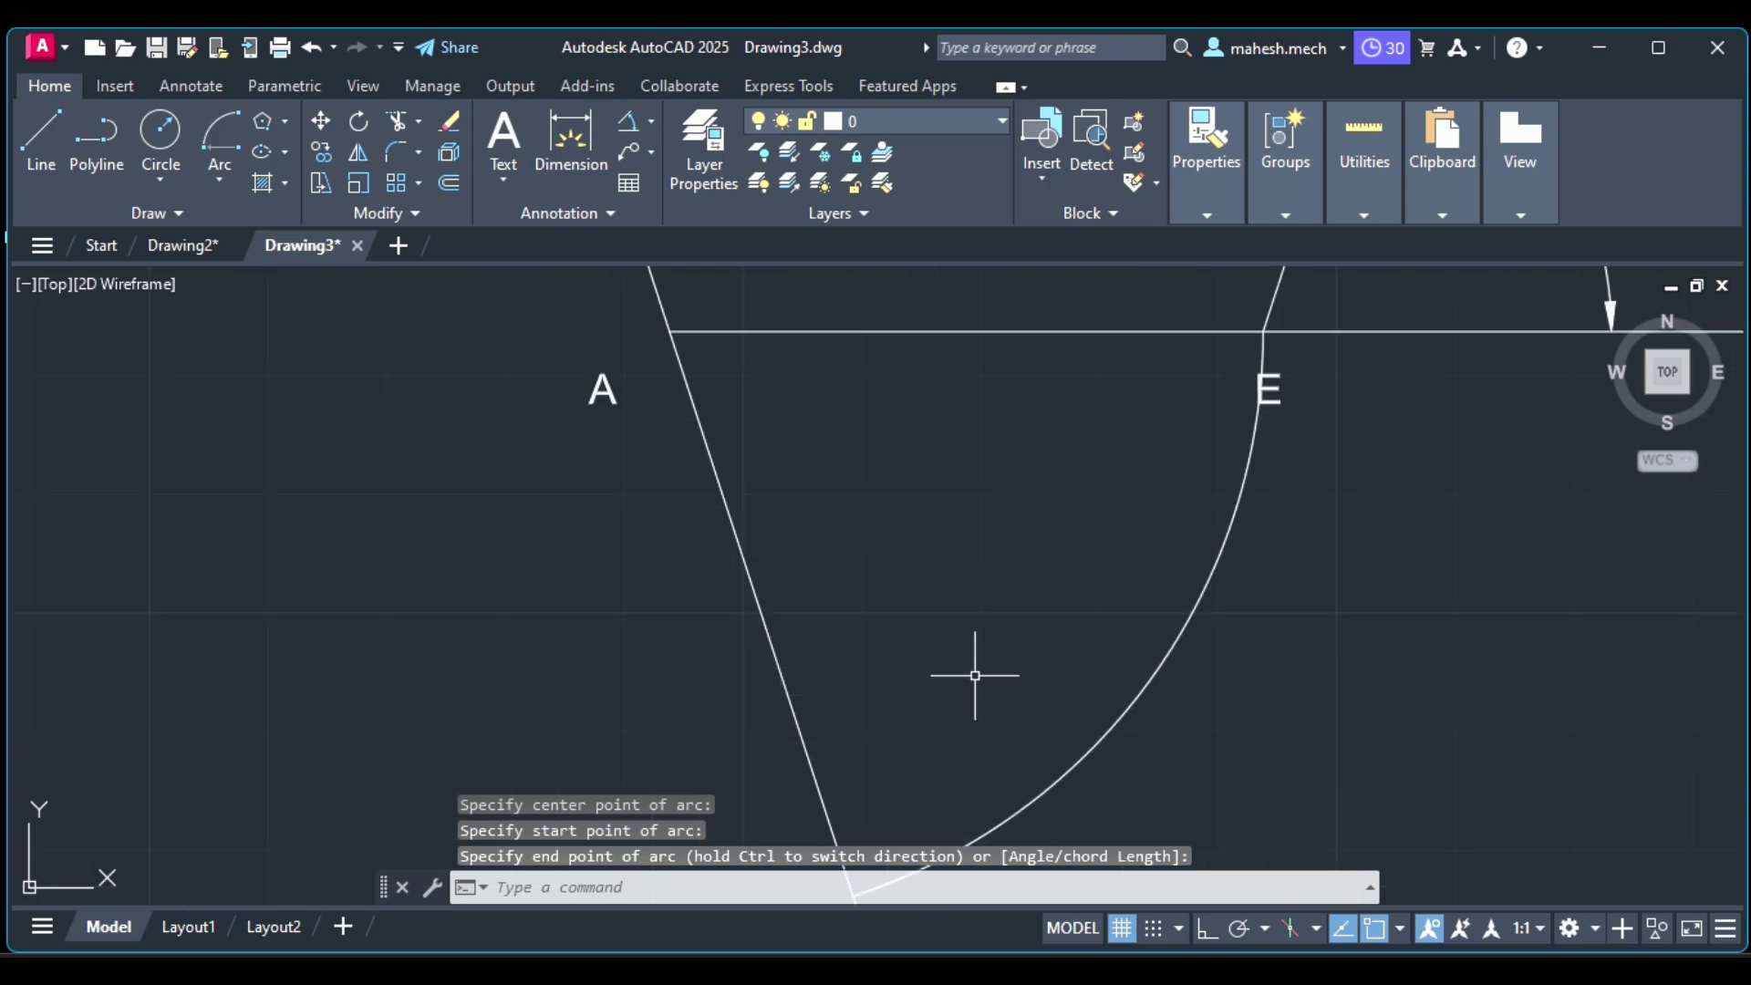
scroll(975, 675, "down", 6)
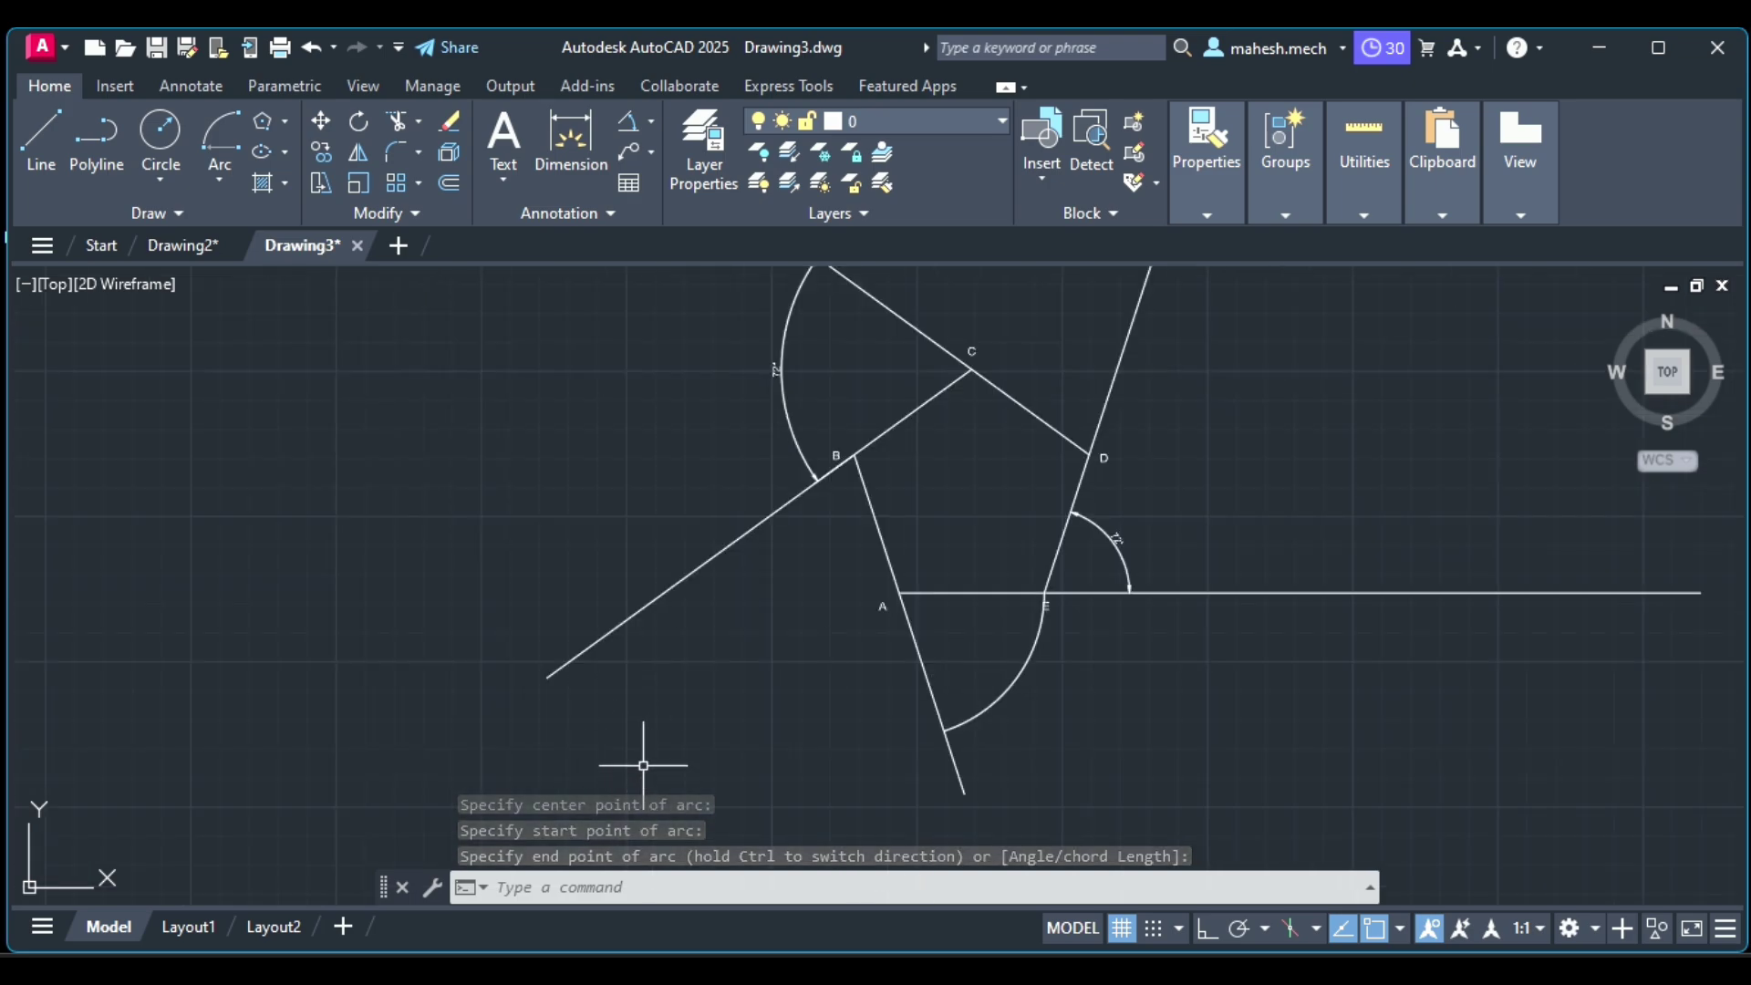
Draw an arc centred on B from the first arc's end, flipped with Ctrl, to the line beyond B
left_click(210, 143)
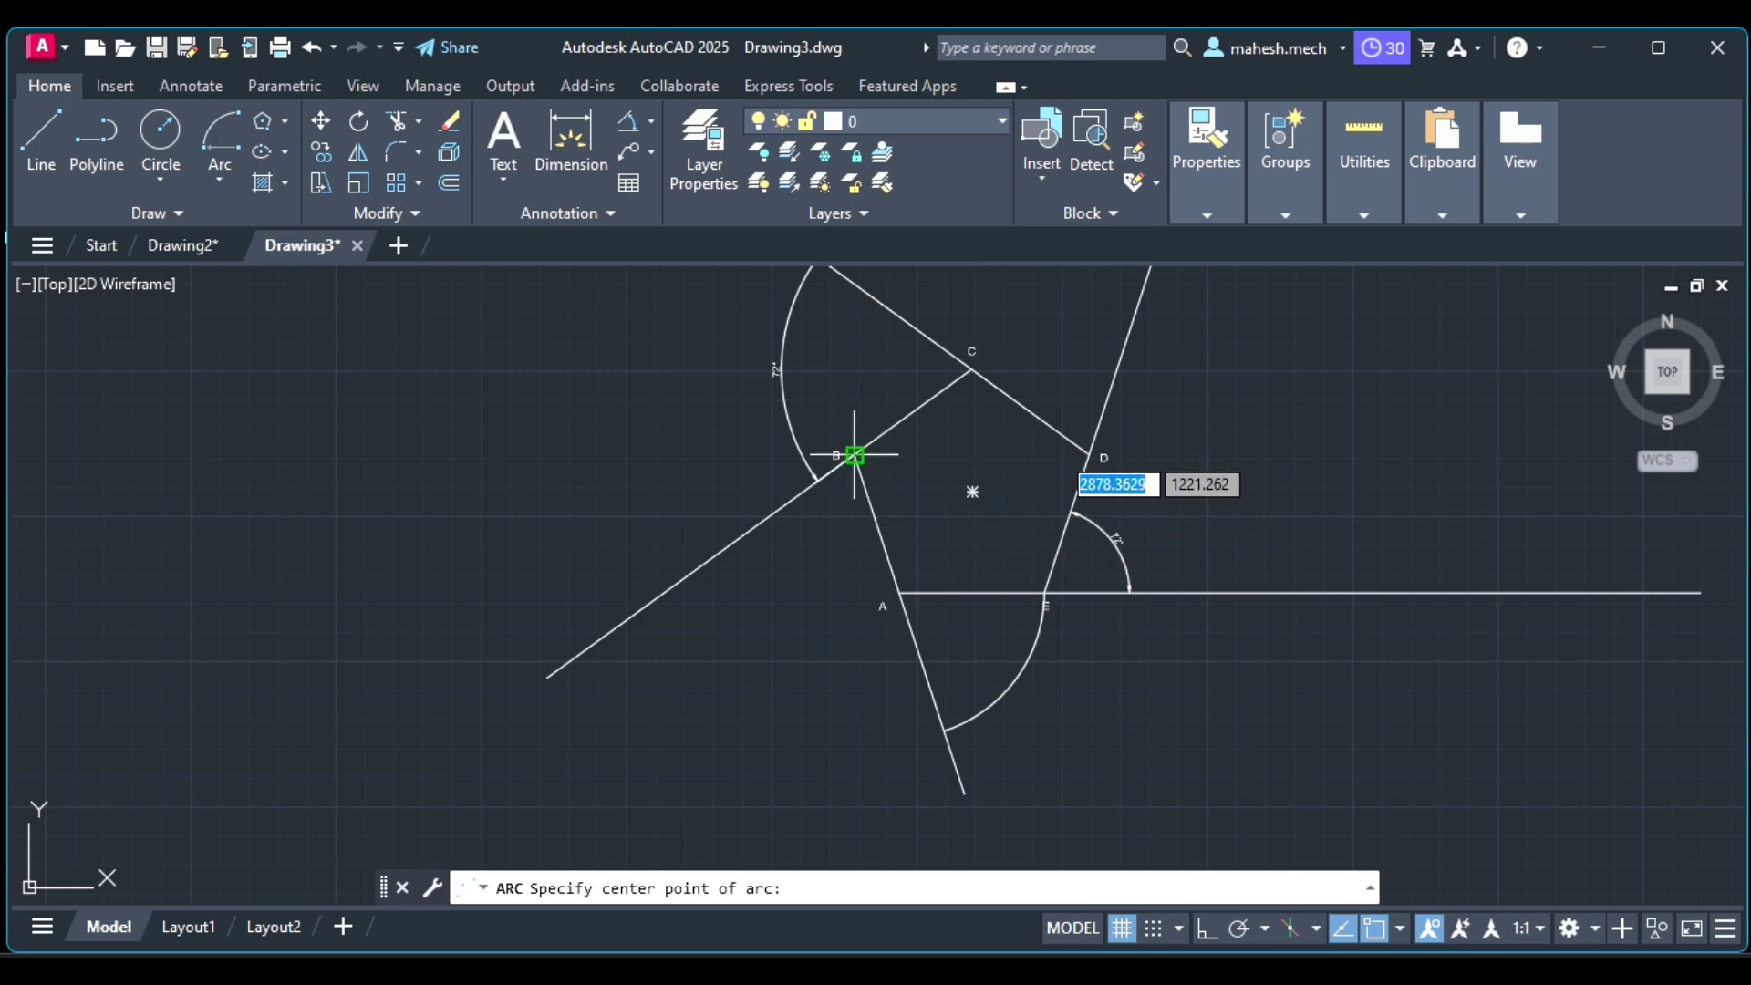
left_click(855, 455)
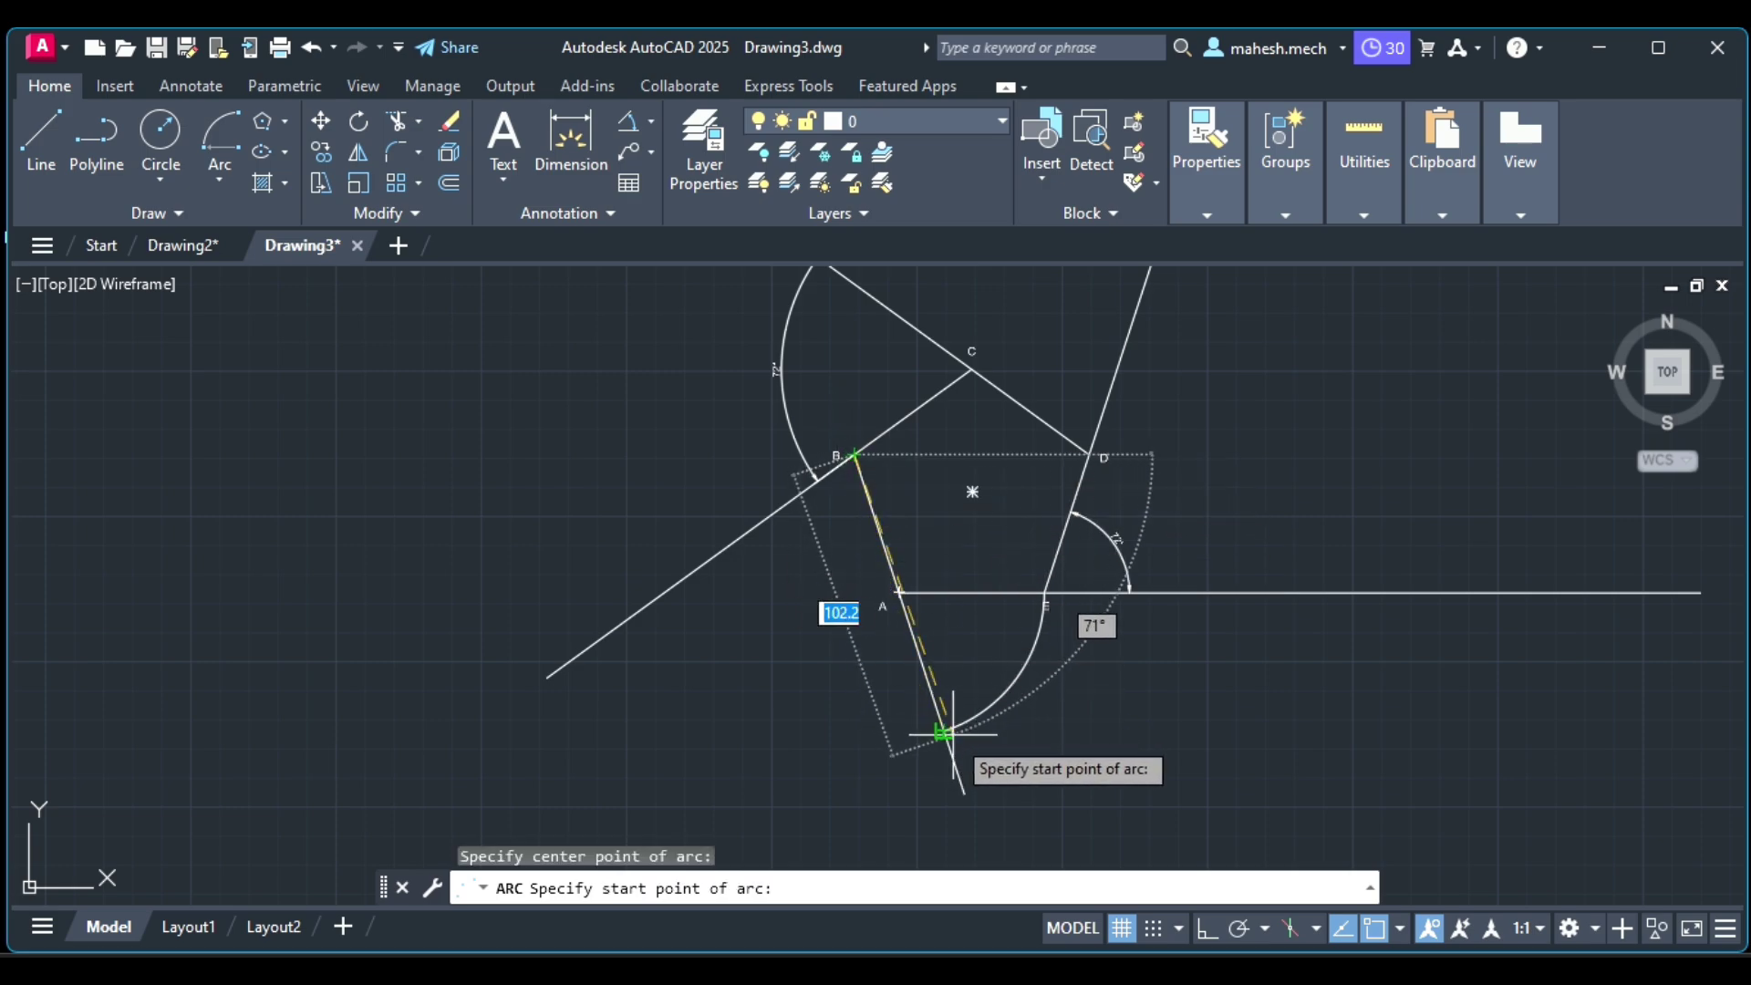
left_click(944, 731)
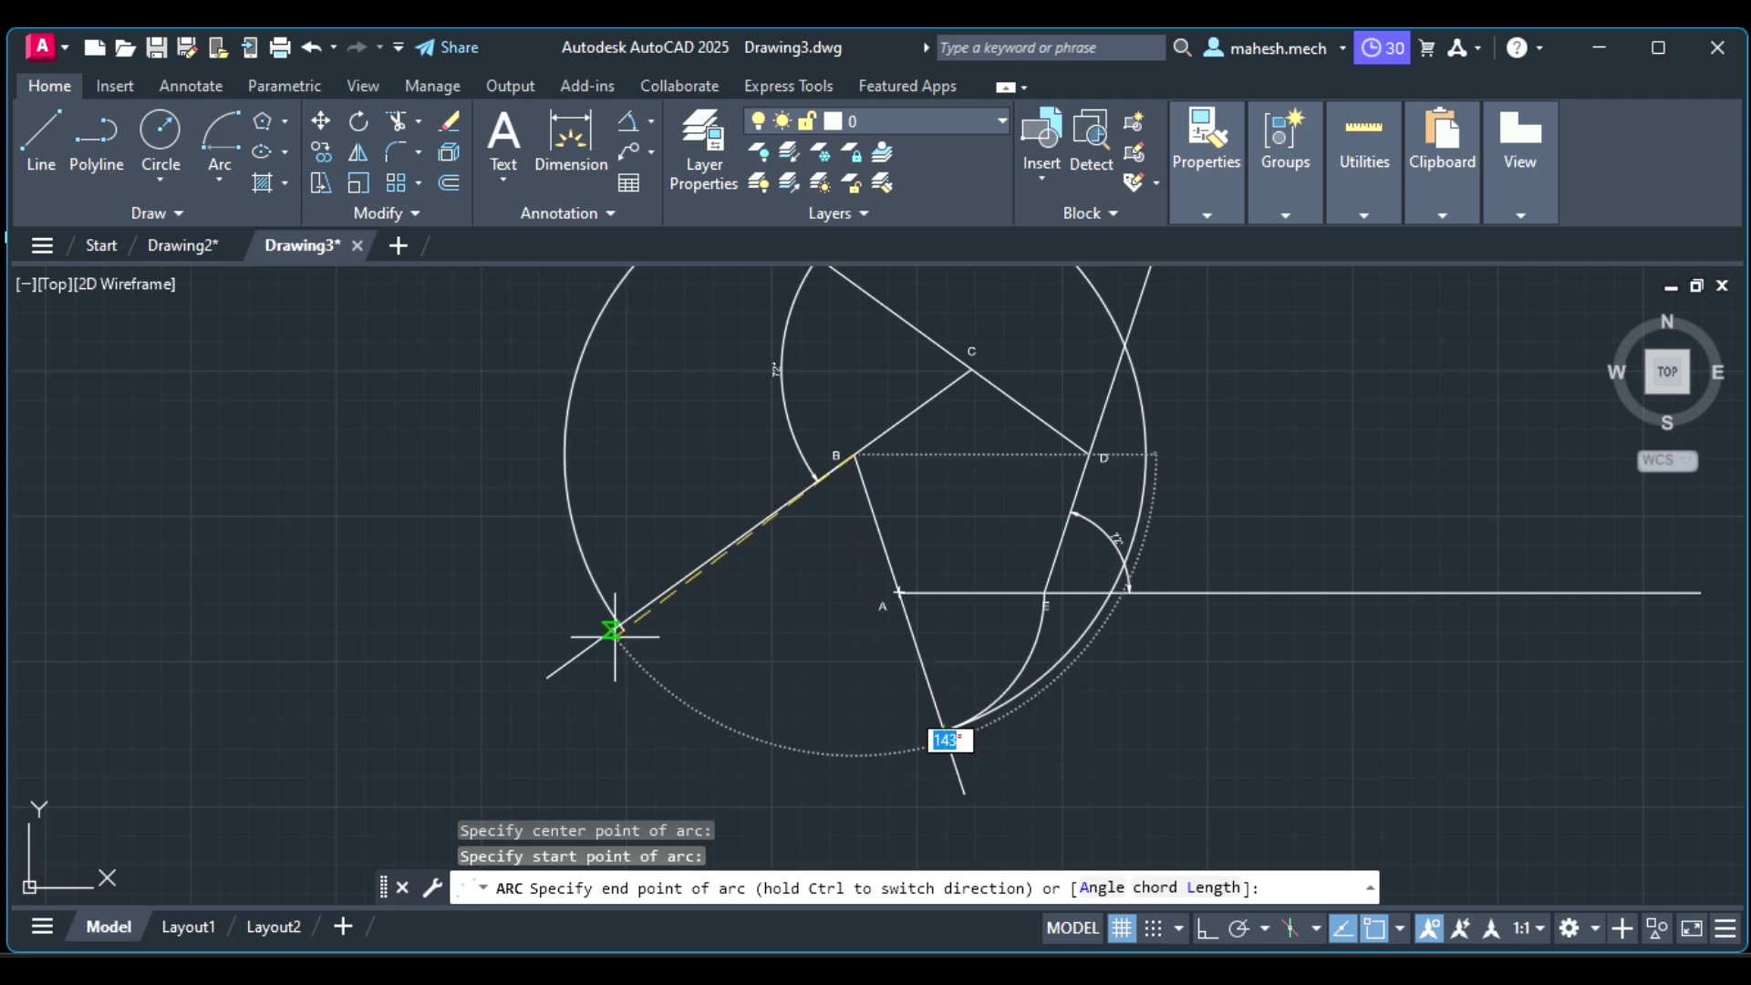
key("ctrl")
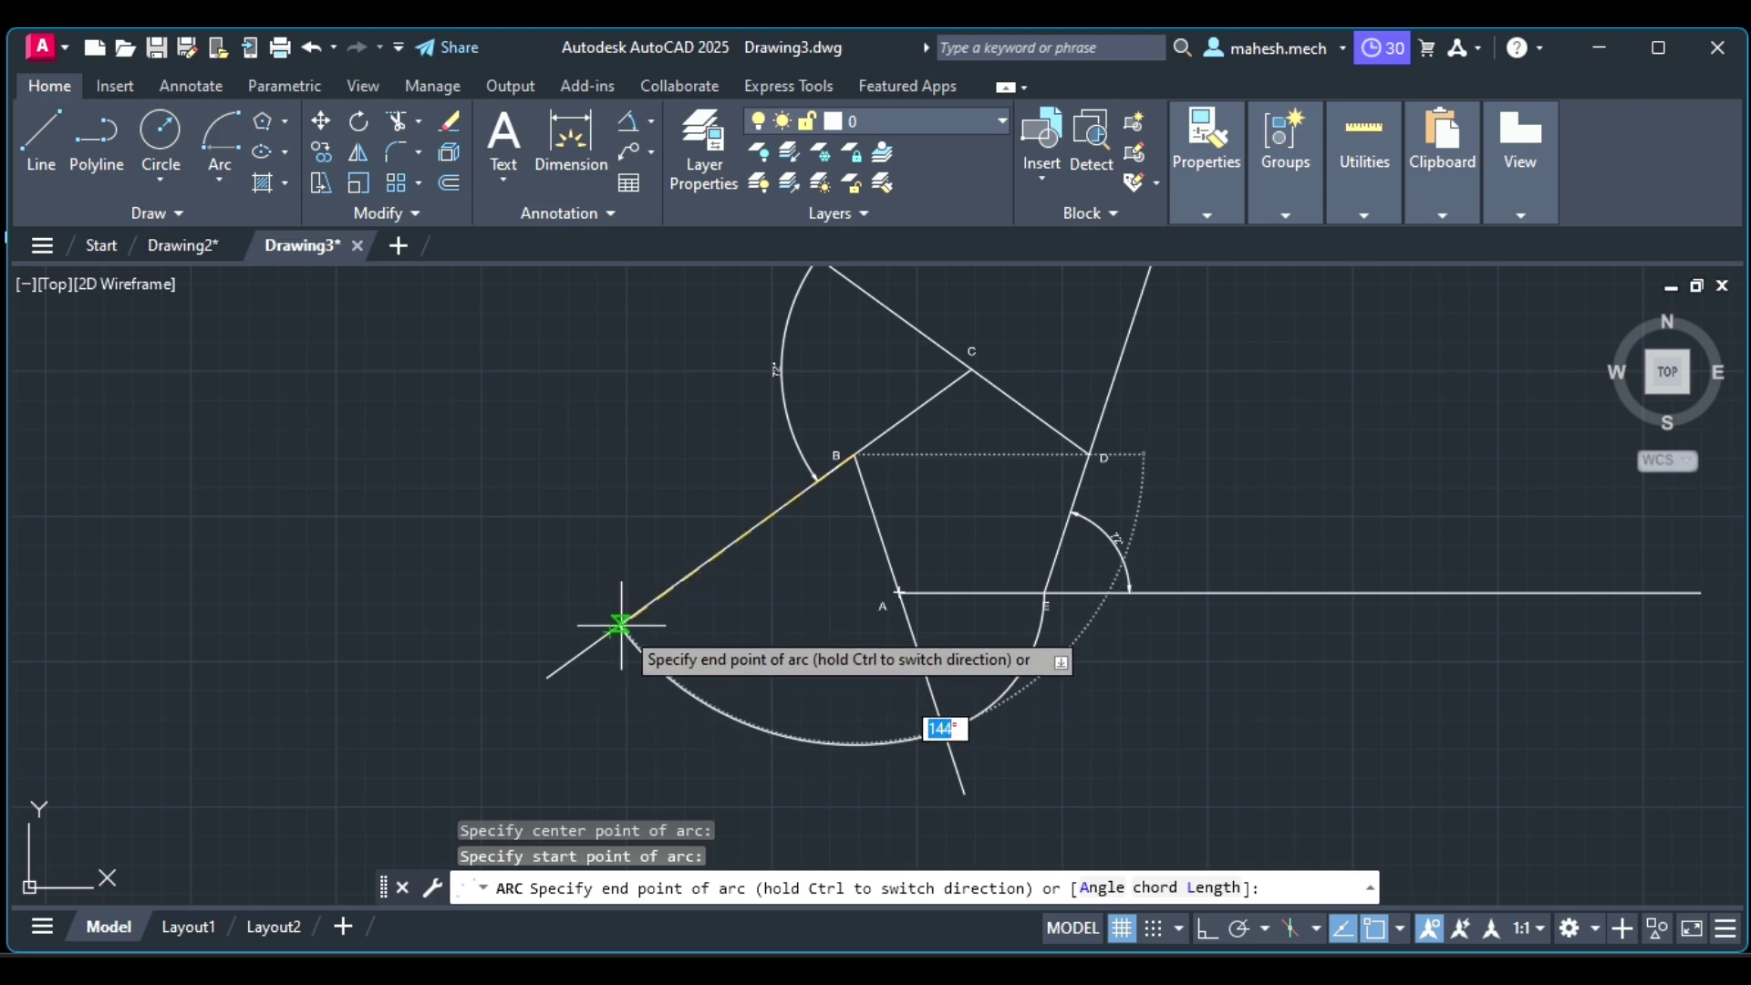
left_click(619, 627)
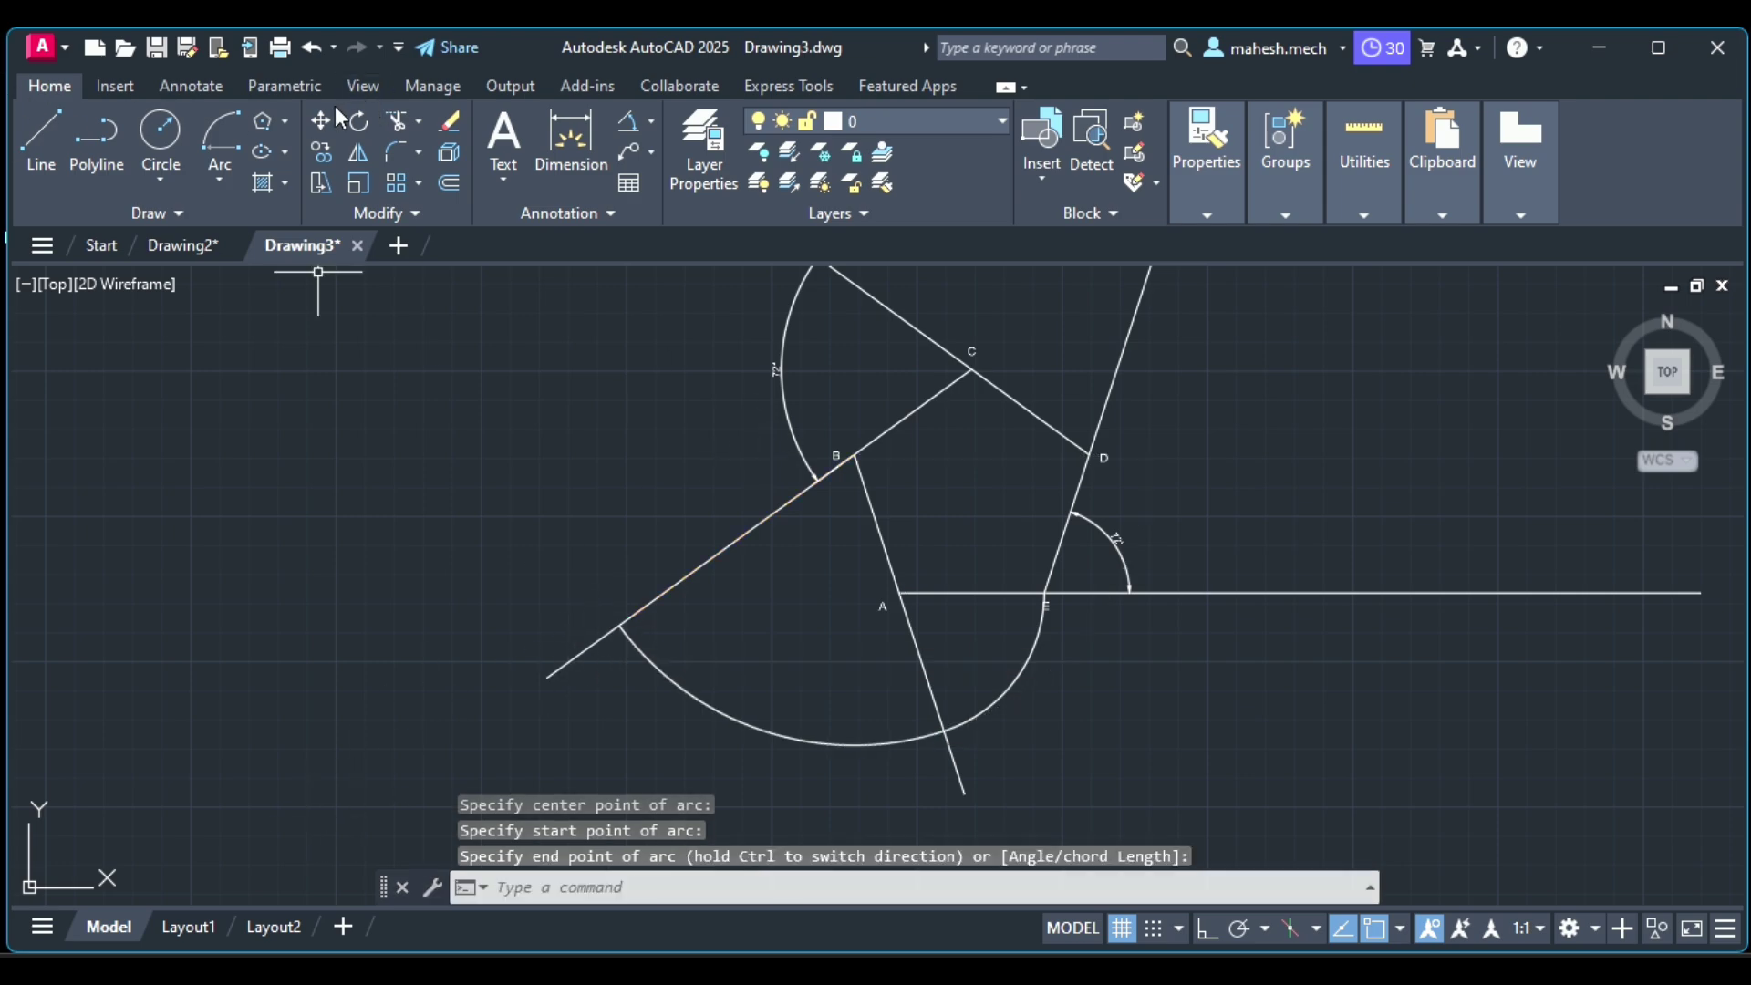
Draw an arc centred on C from the previous arc's end to the line extended past C
left_click(233, 146)
scroll(993, 444, "down", 2)
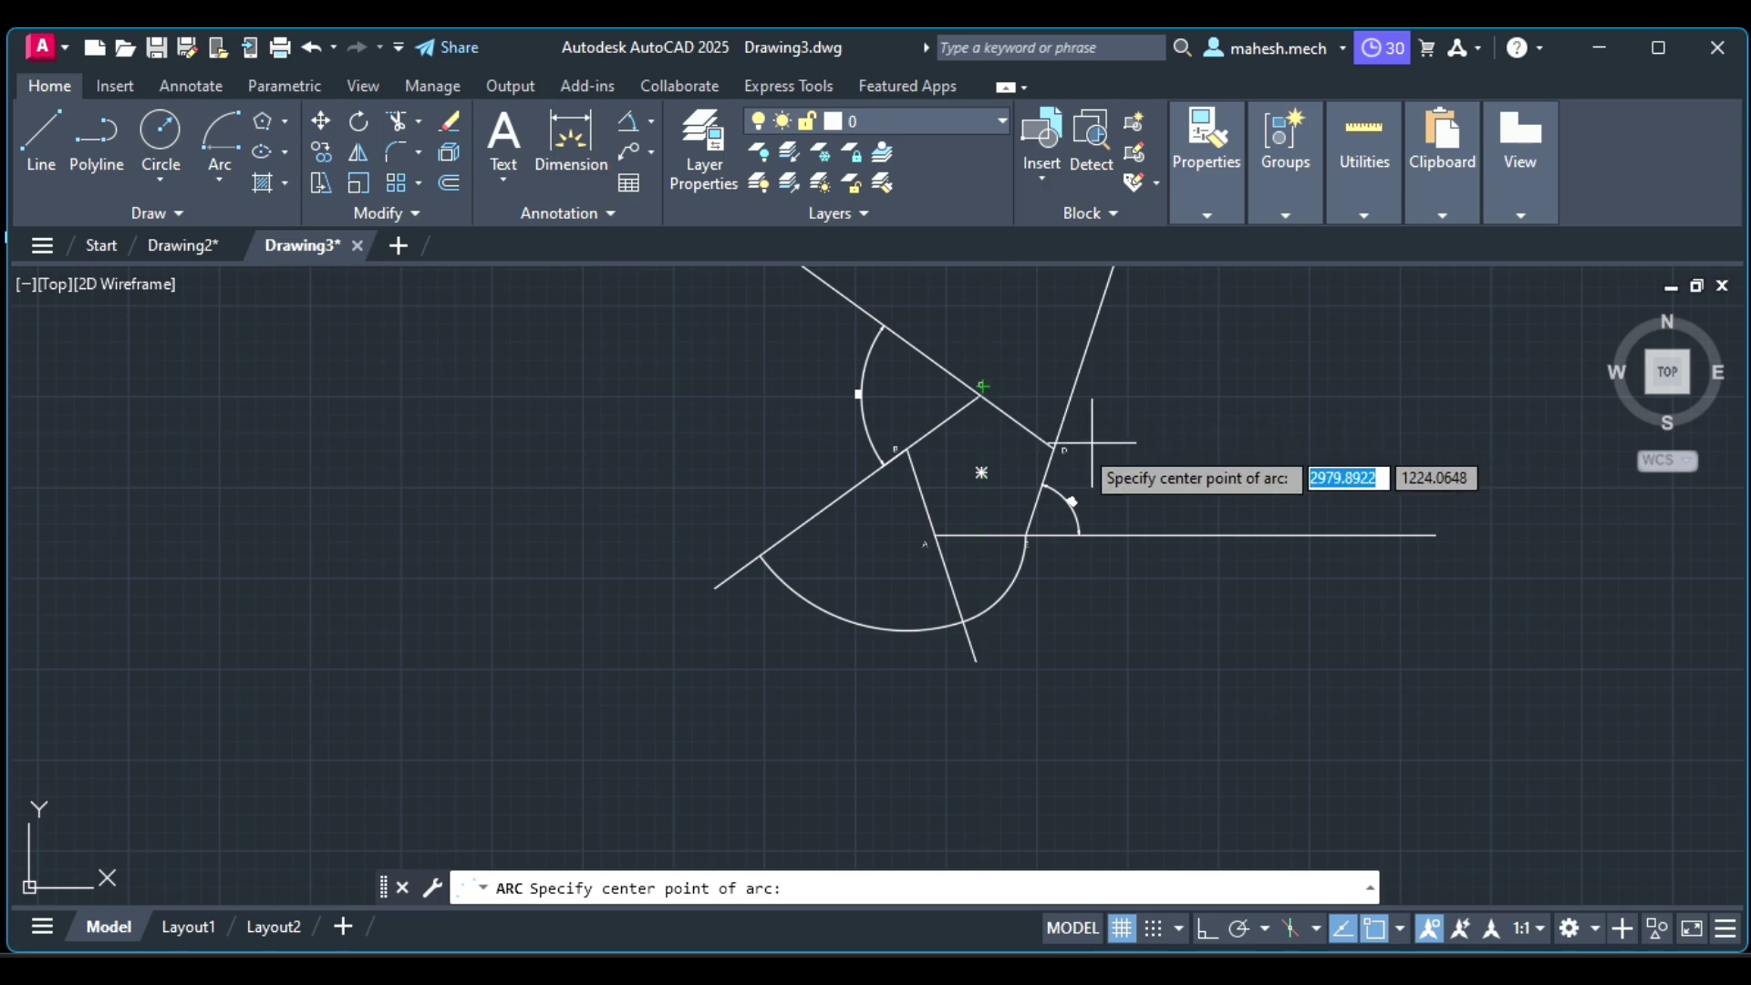
scroll(992, 375, "up", 2)
left_click(948, 422)
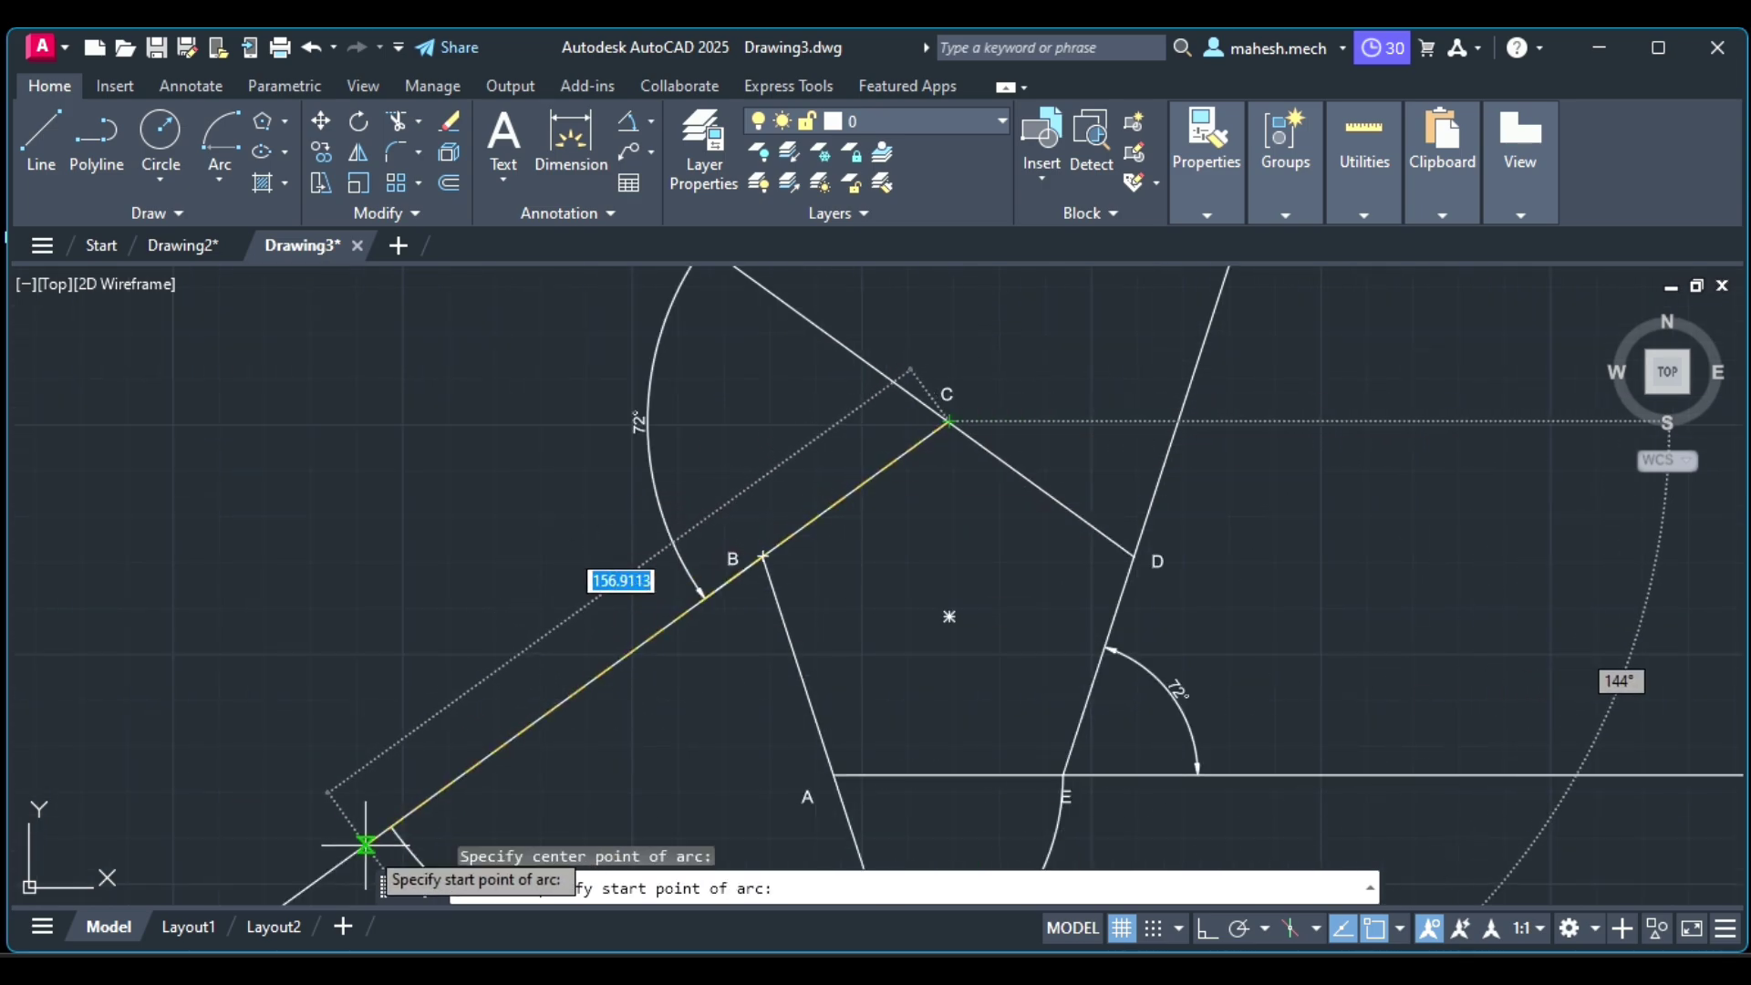
left_click(392, 826)
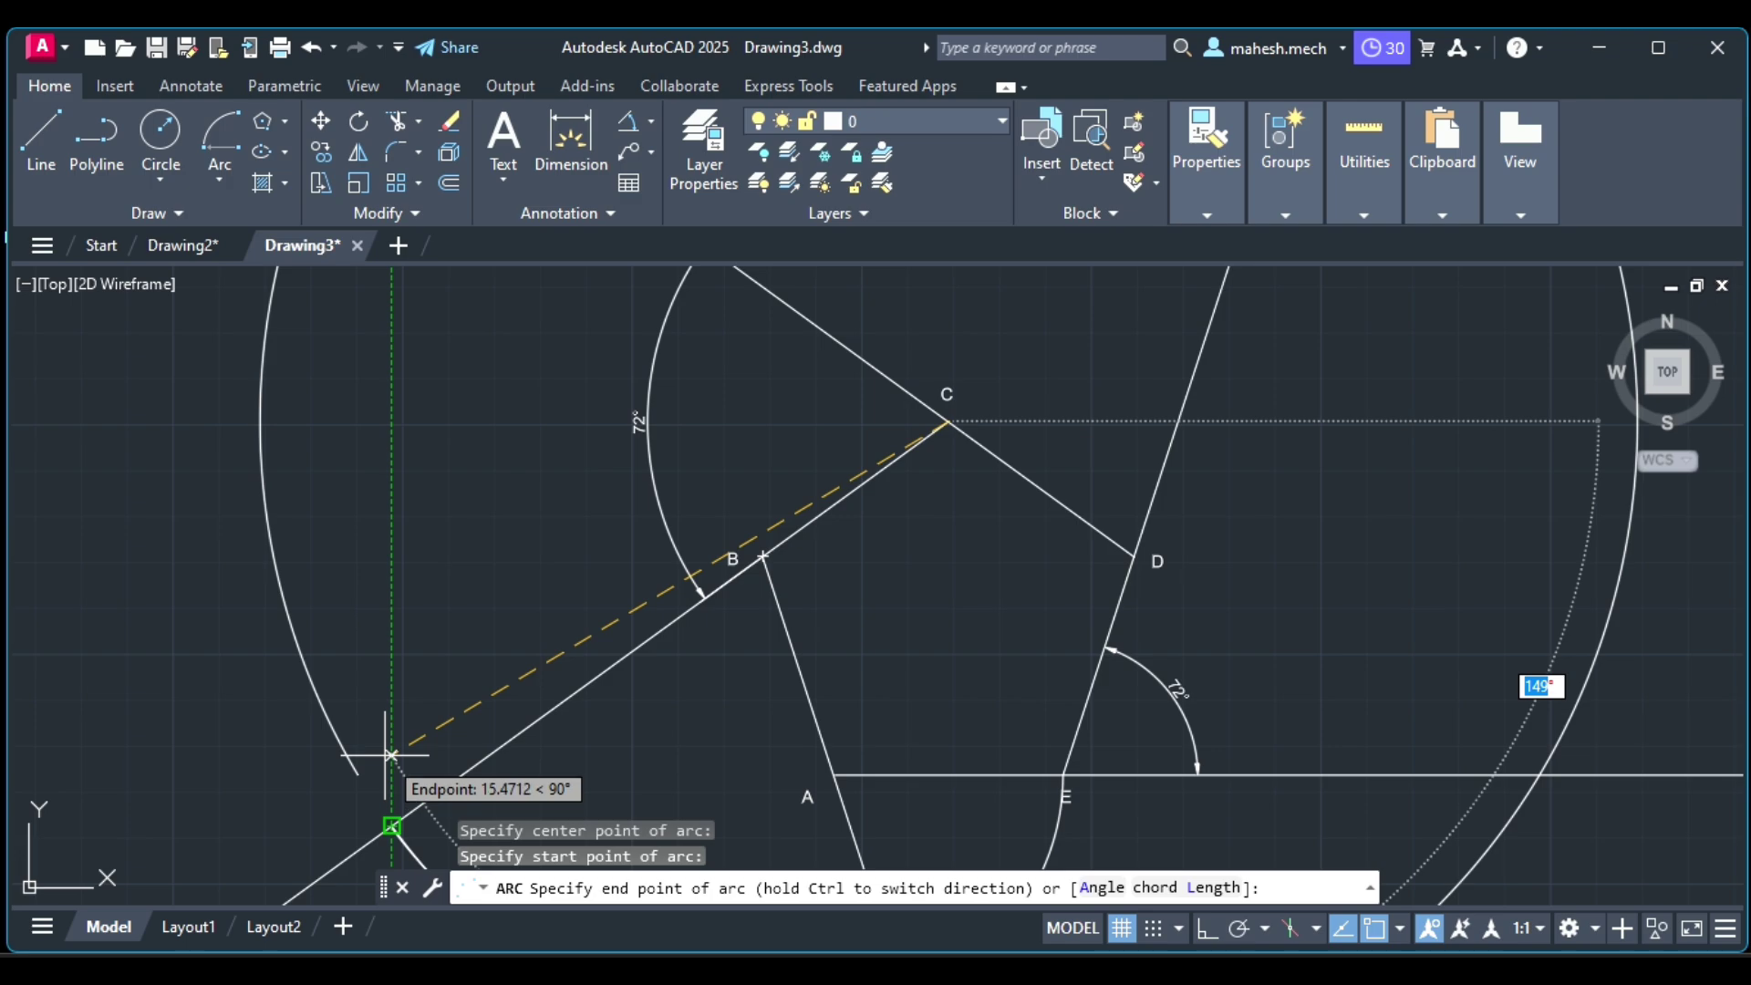
scroll(474, 570, "down", 5)
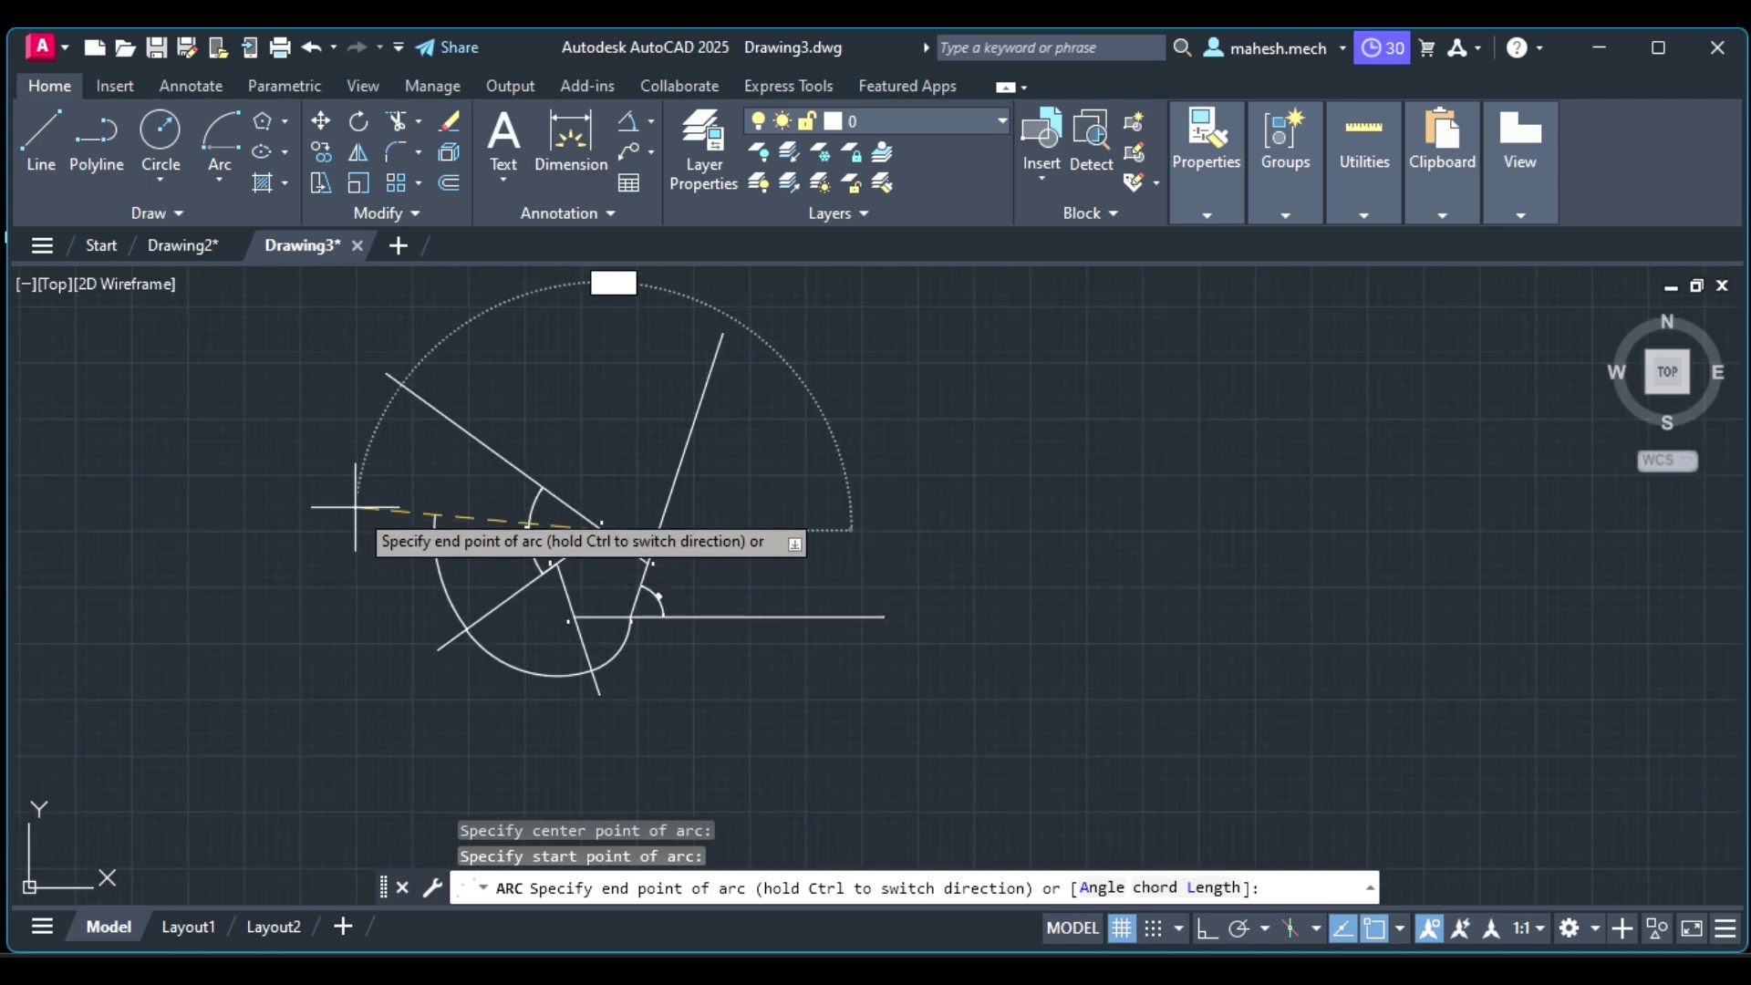
left_click(465, 431)
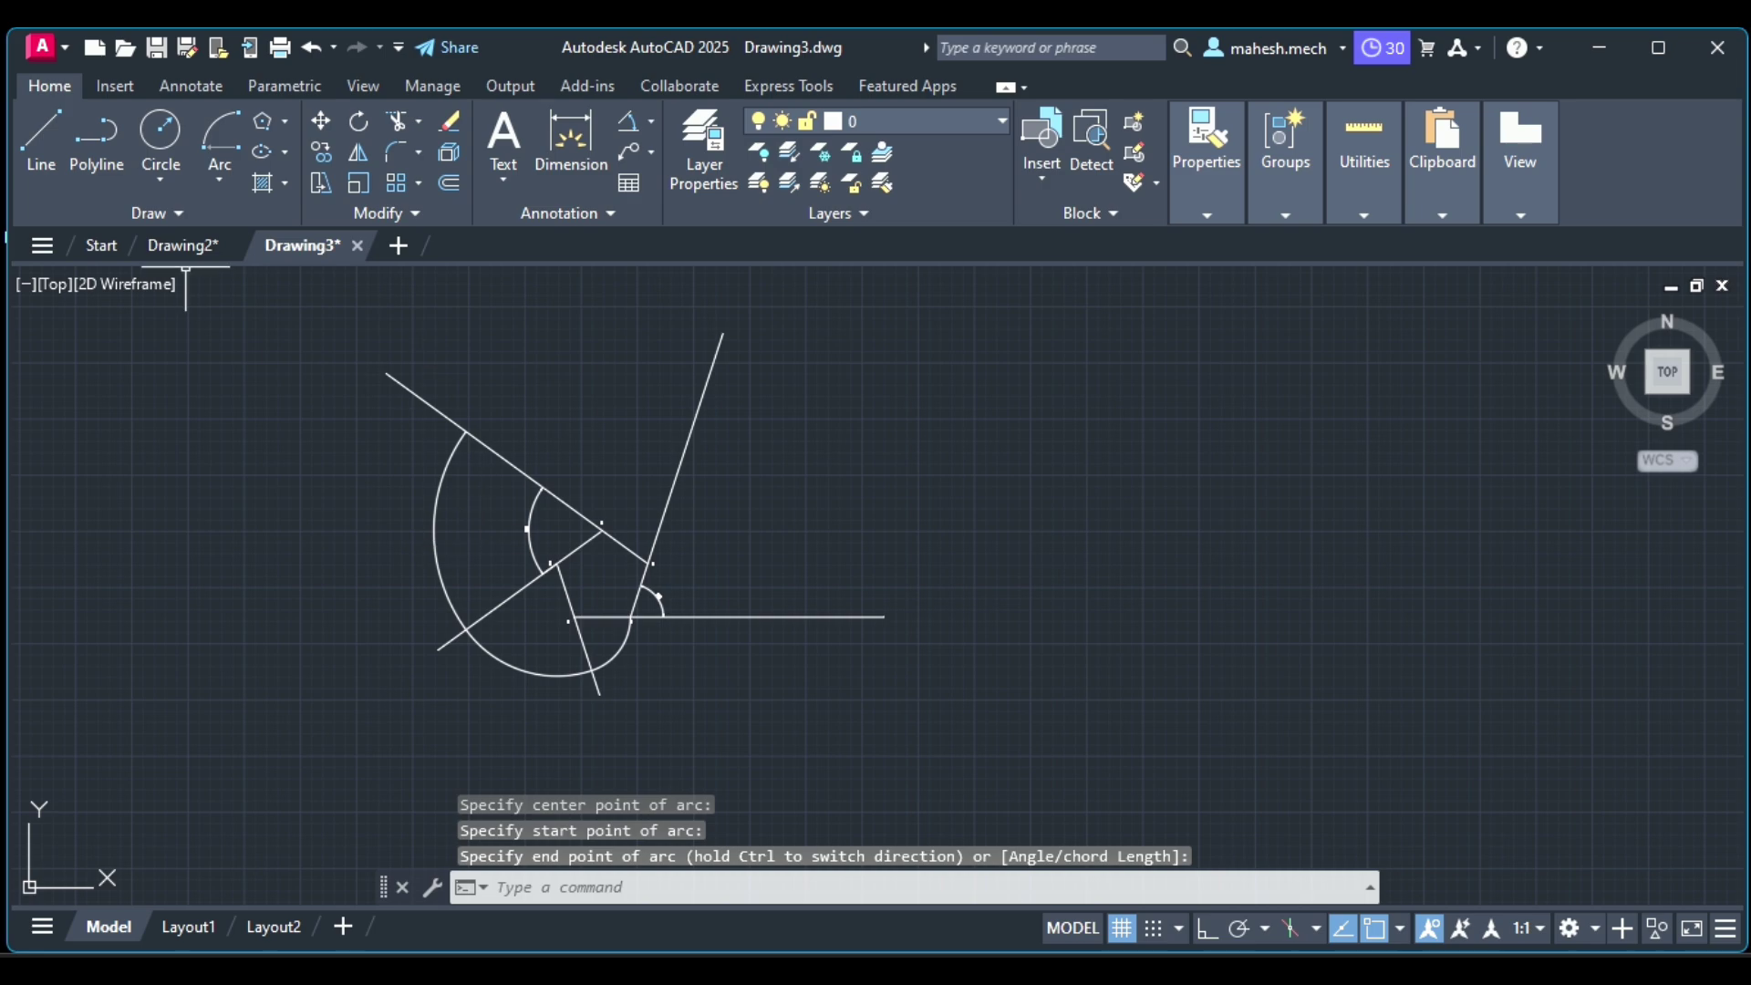
Draw an arc centred on D from the C arc's end to the line extended past D
left_click(206, 141)
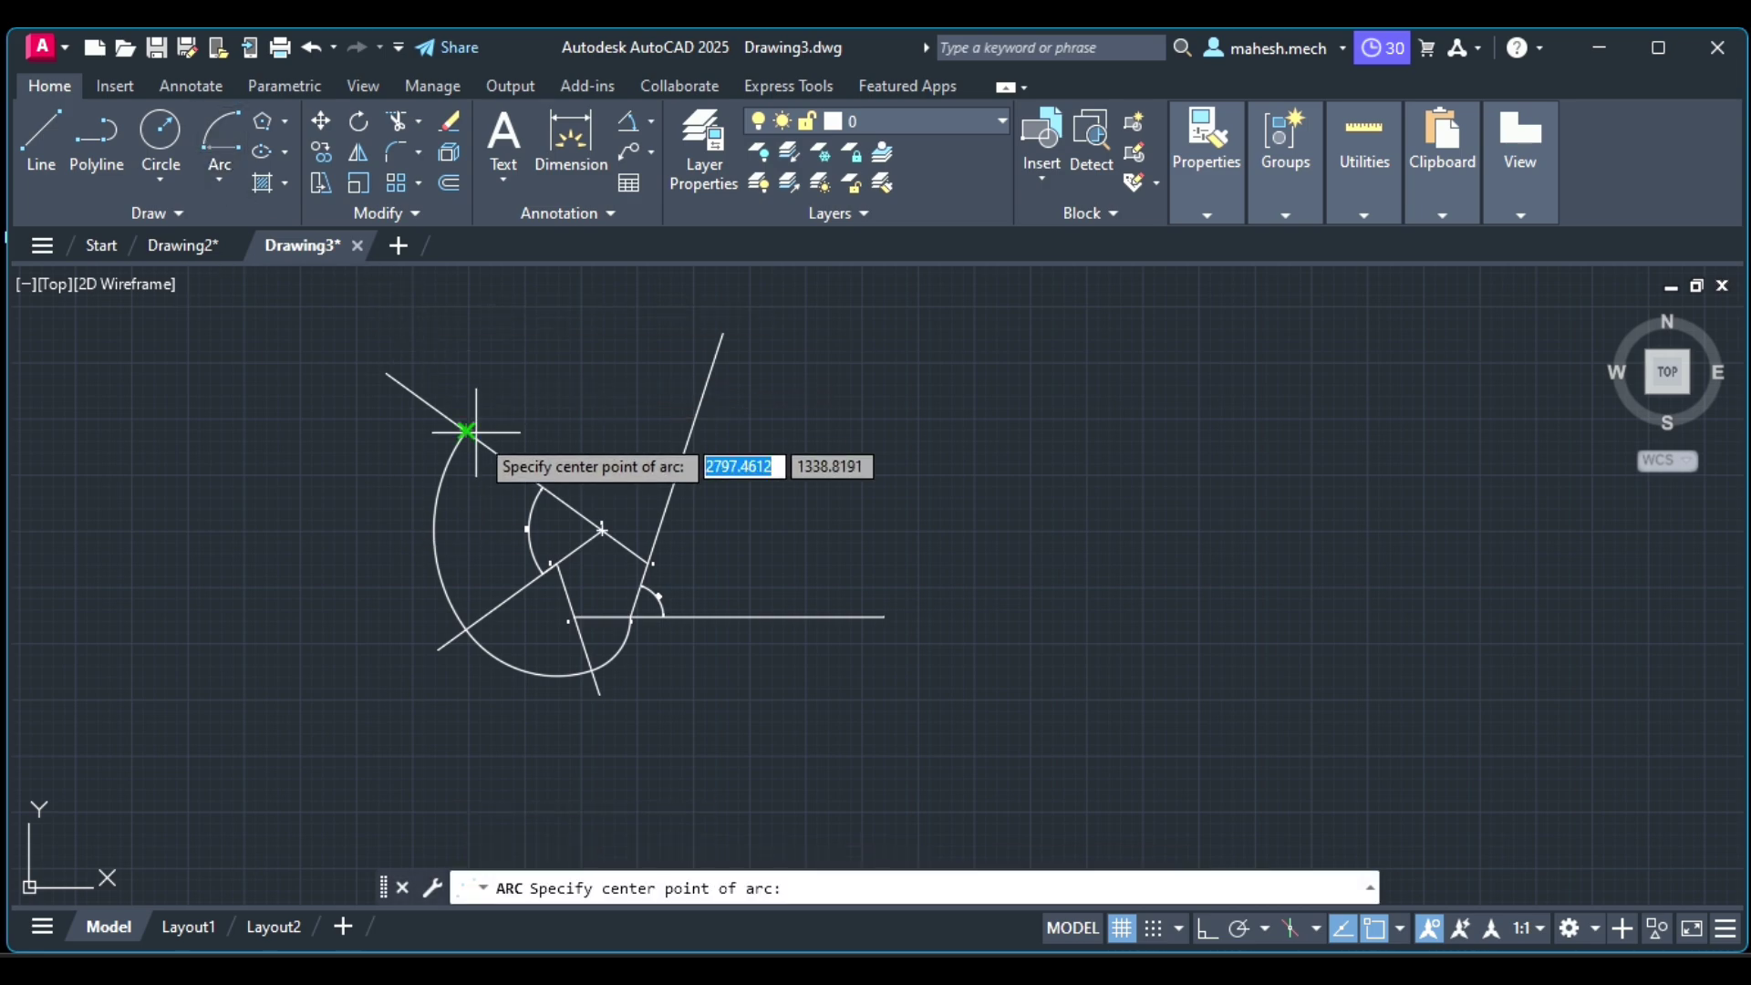
left_click(649, 563)
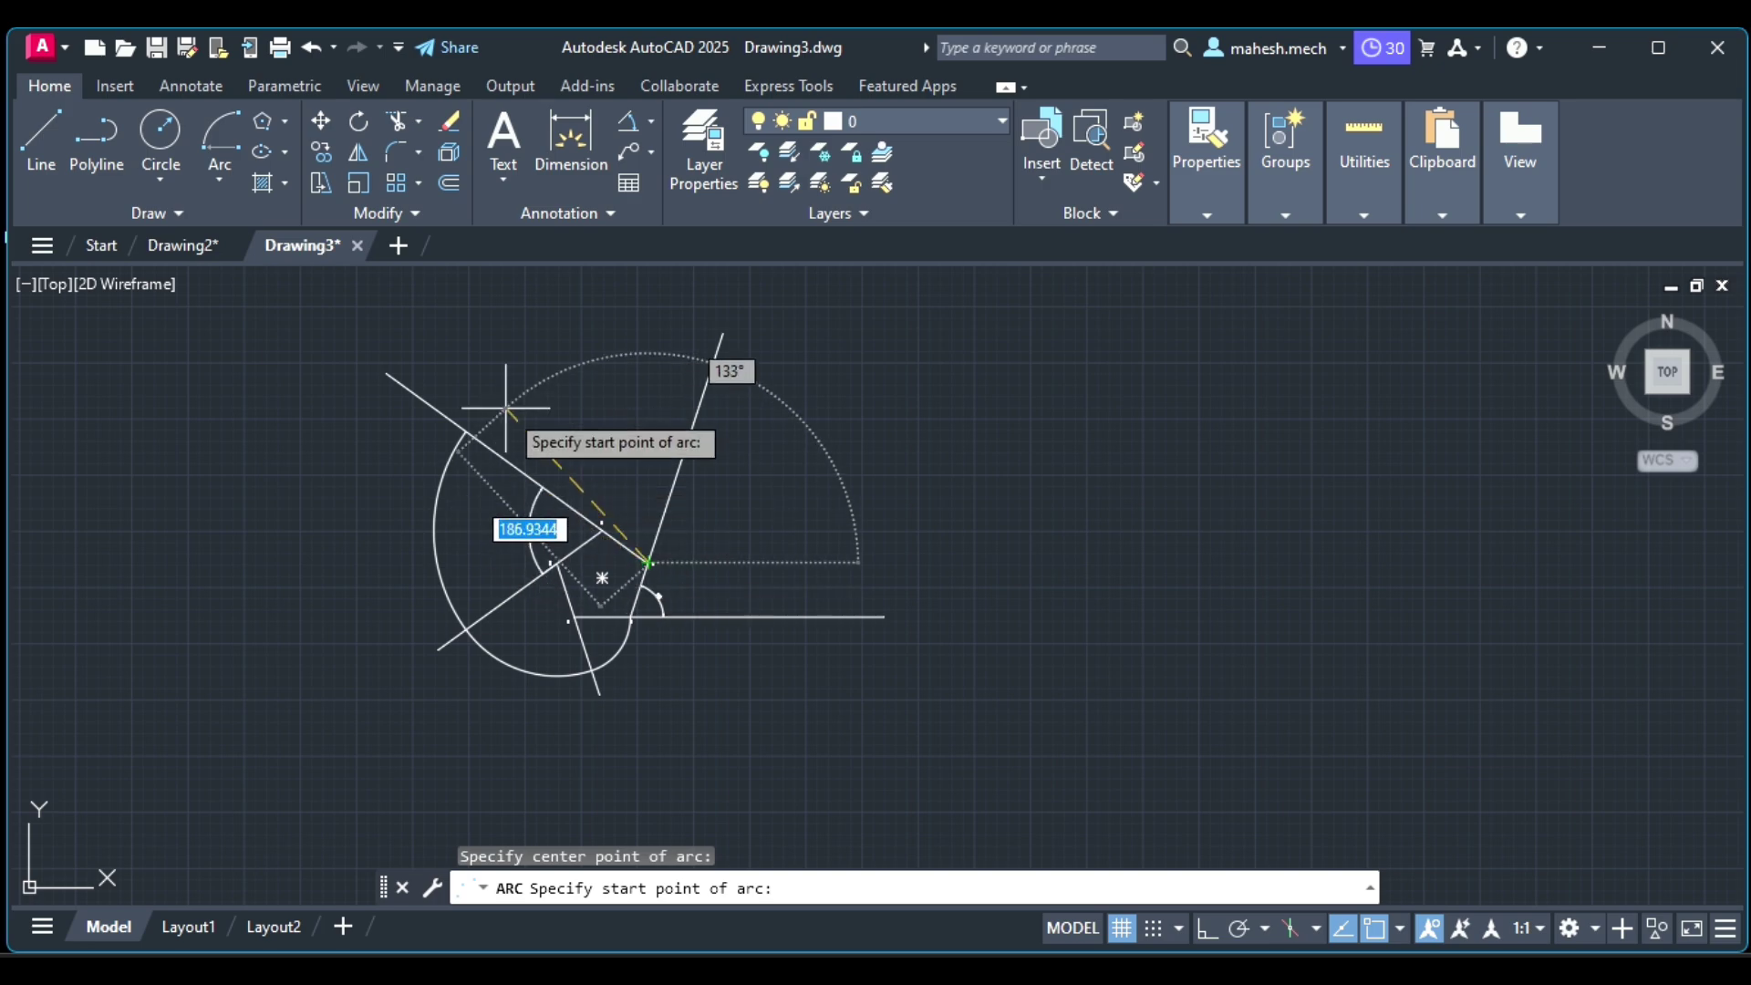
left_click(466, 430)
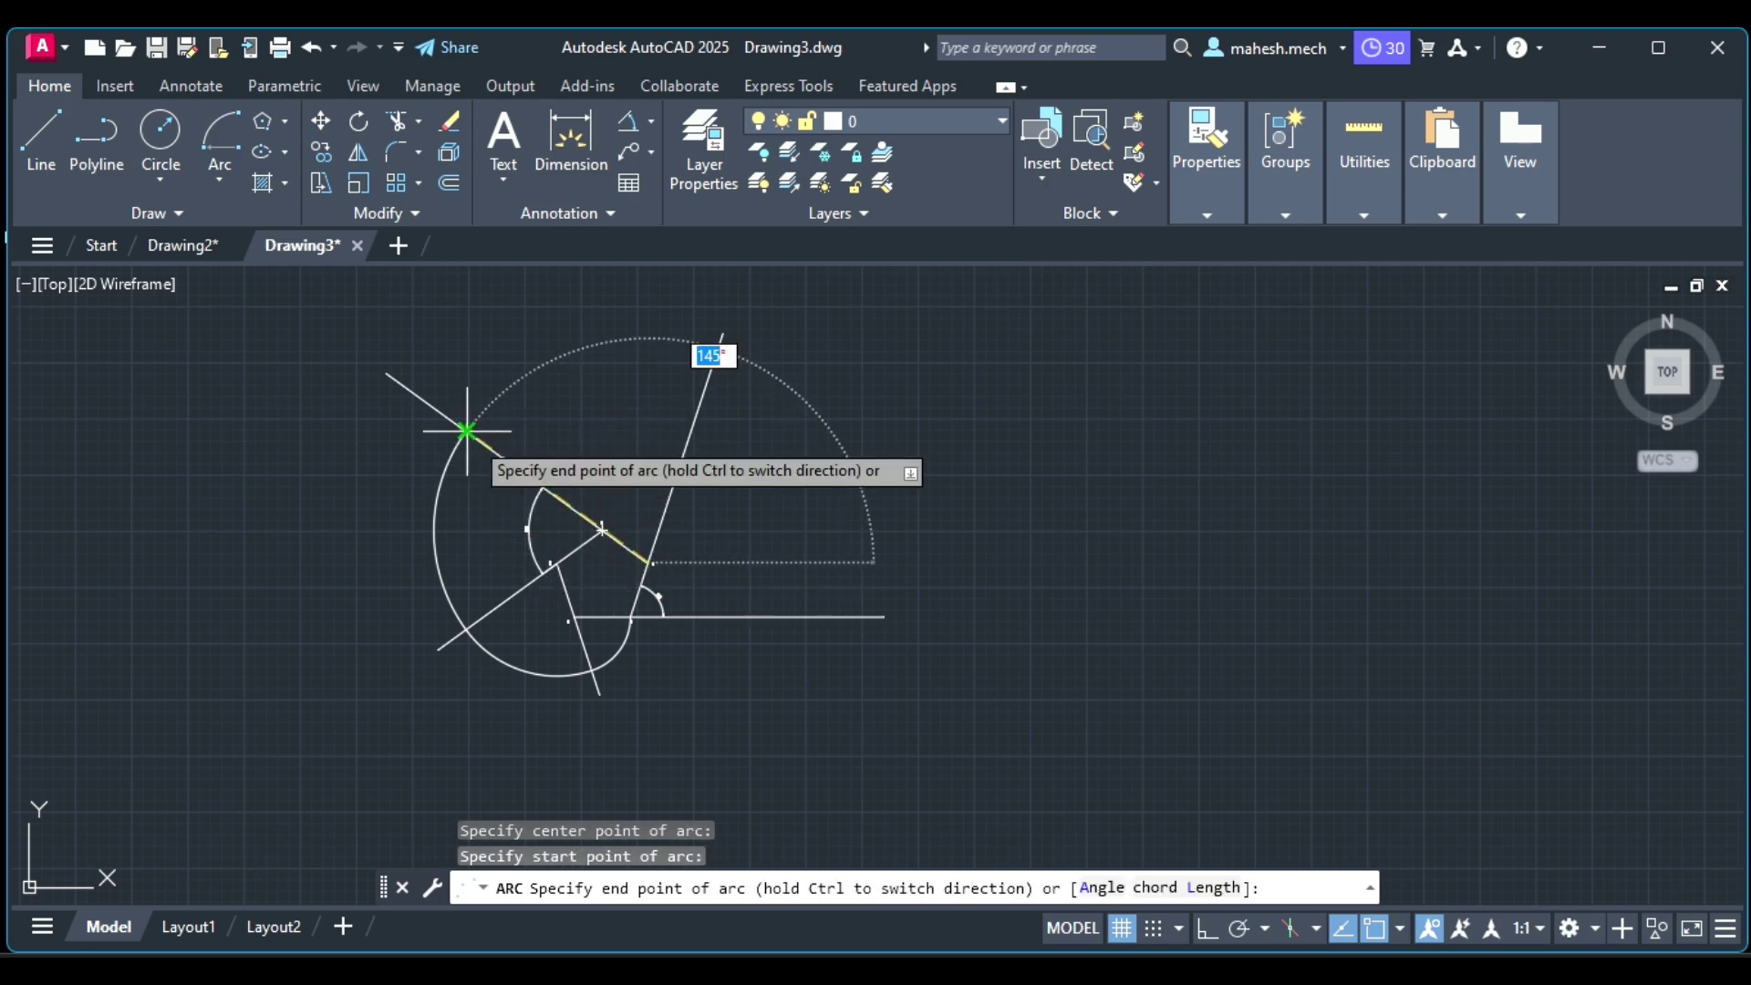
left_click(722, 353)
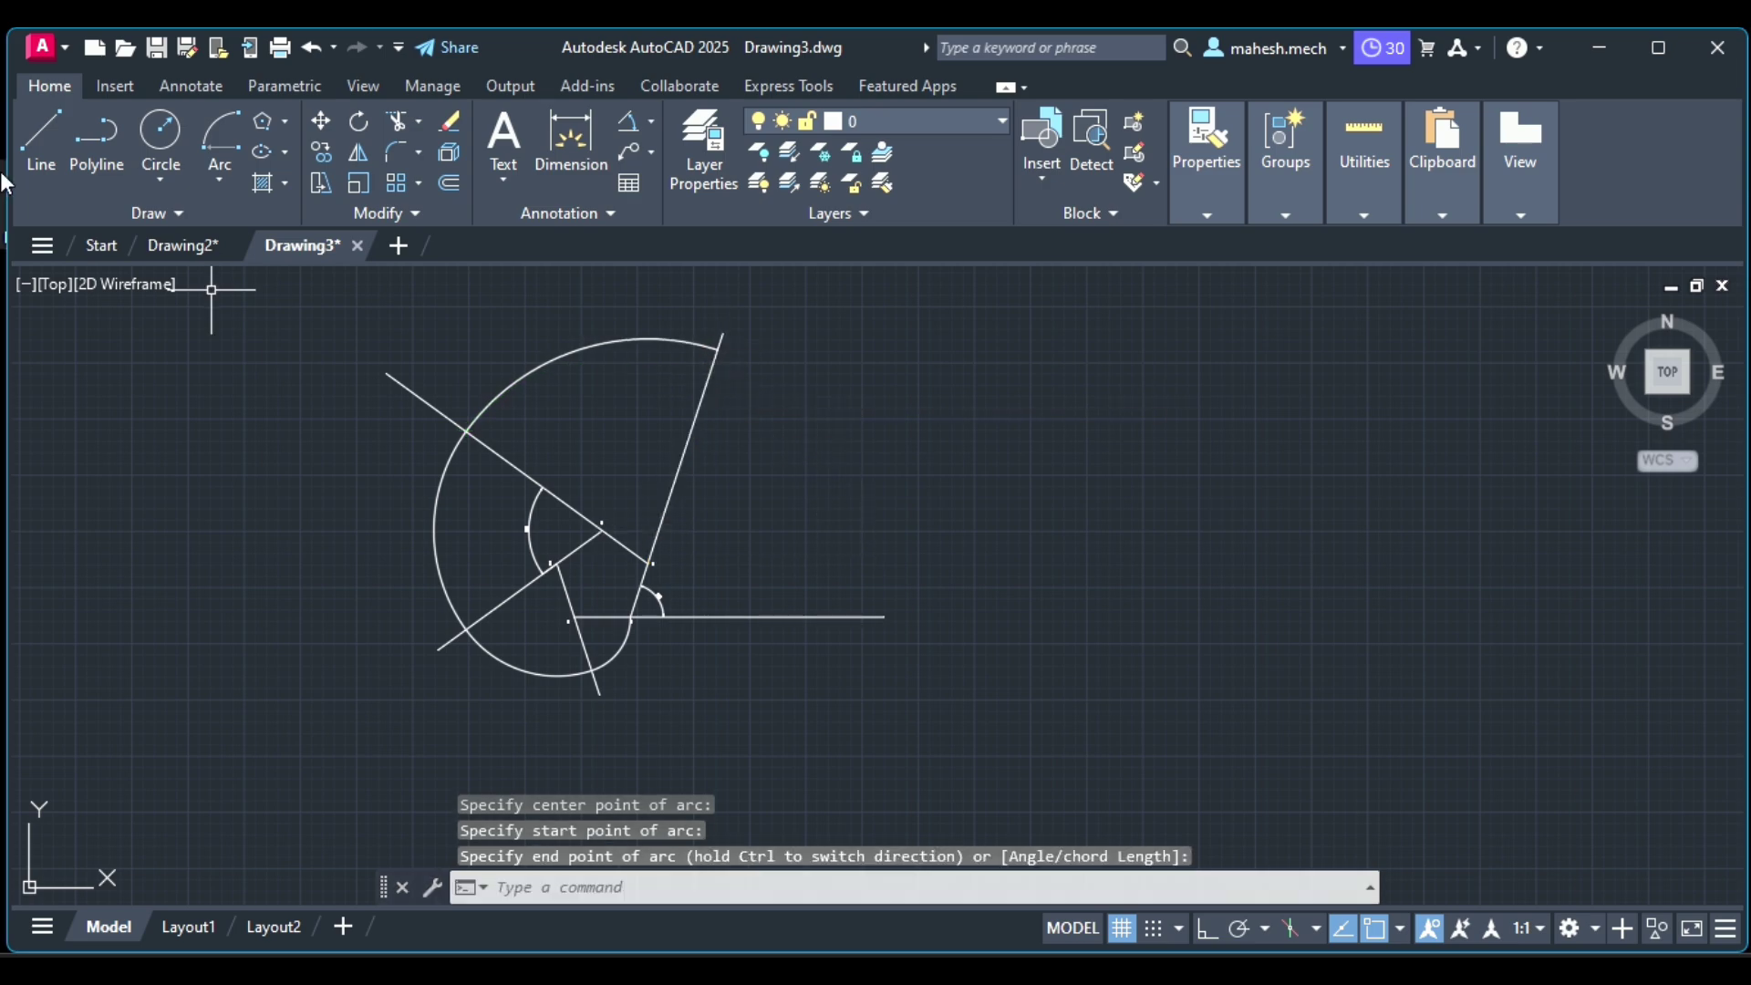
left_click(219, 132)
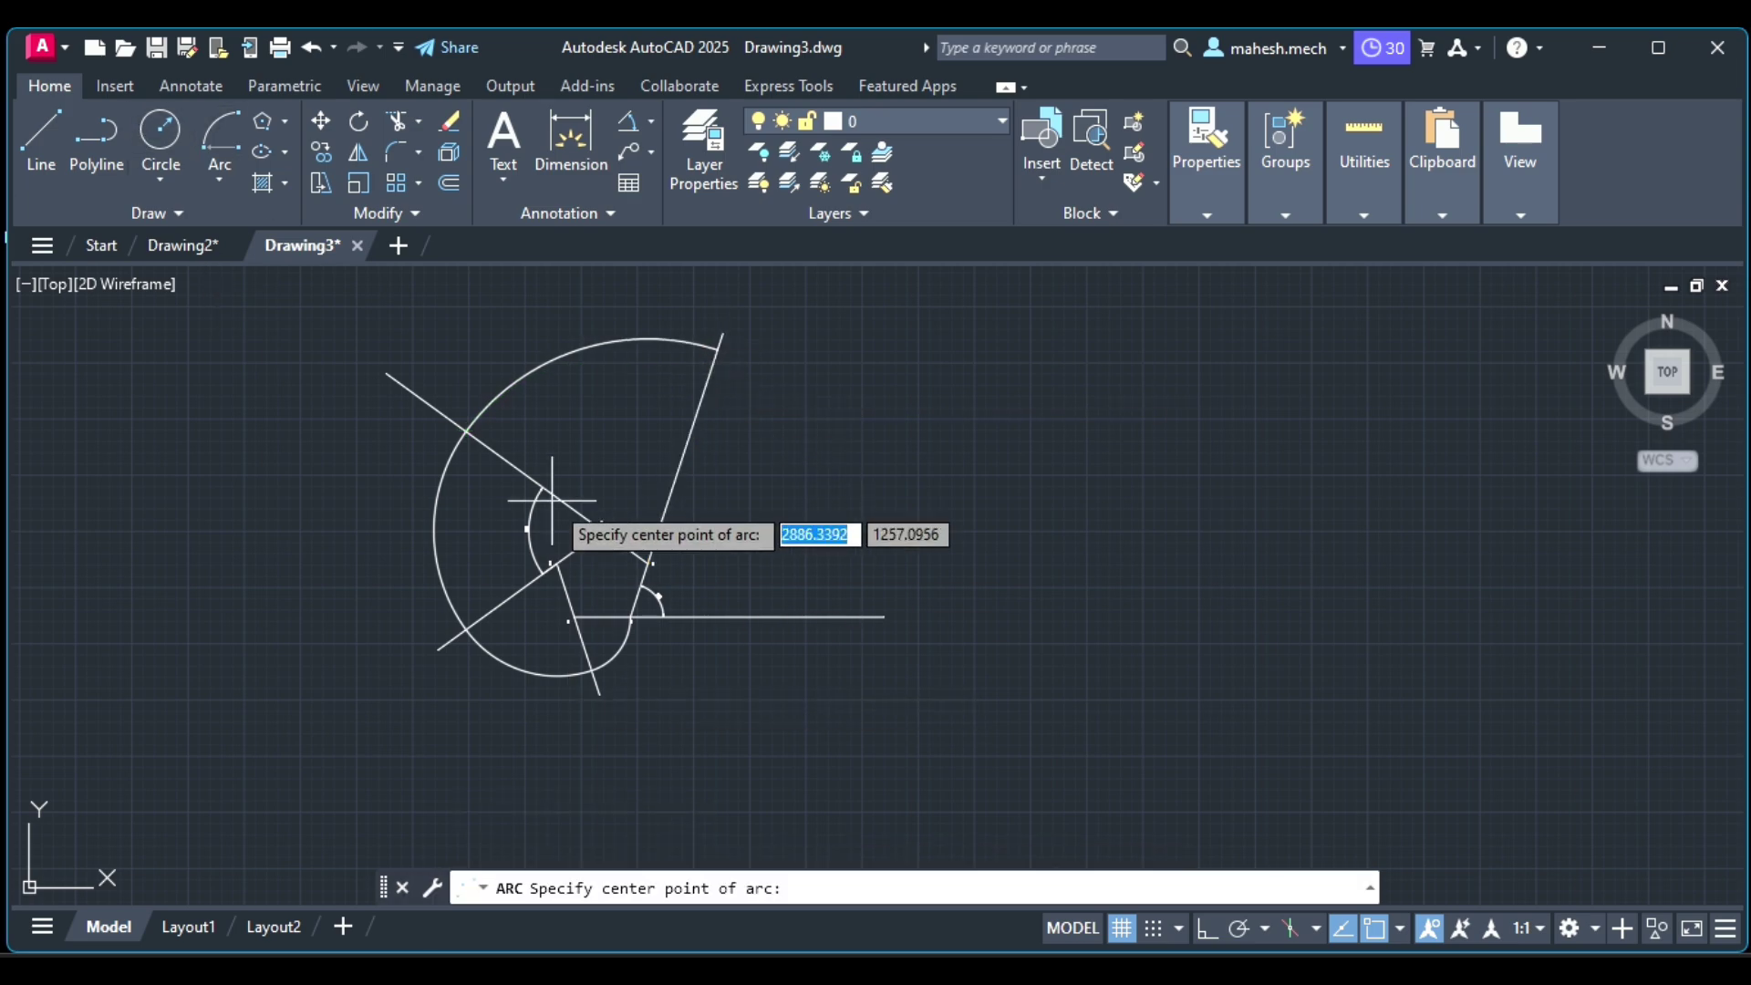
Draw the final arc centred on E from the previous arc's end down to the horizontal base line
left_click(633, 620)
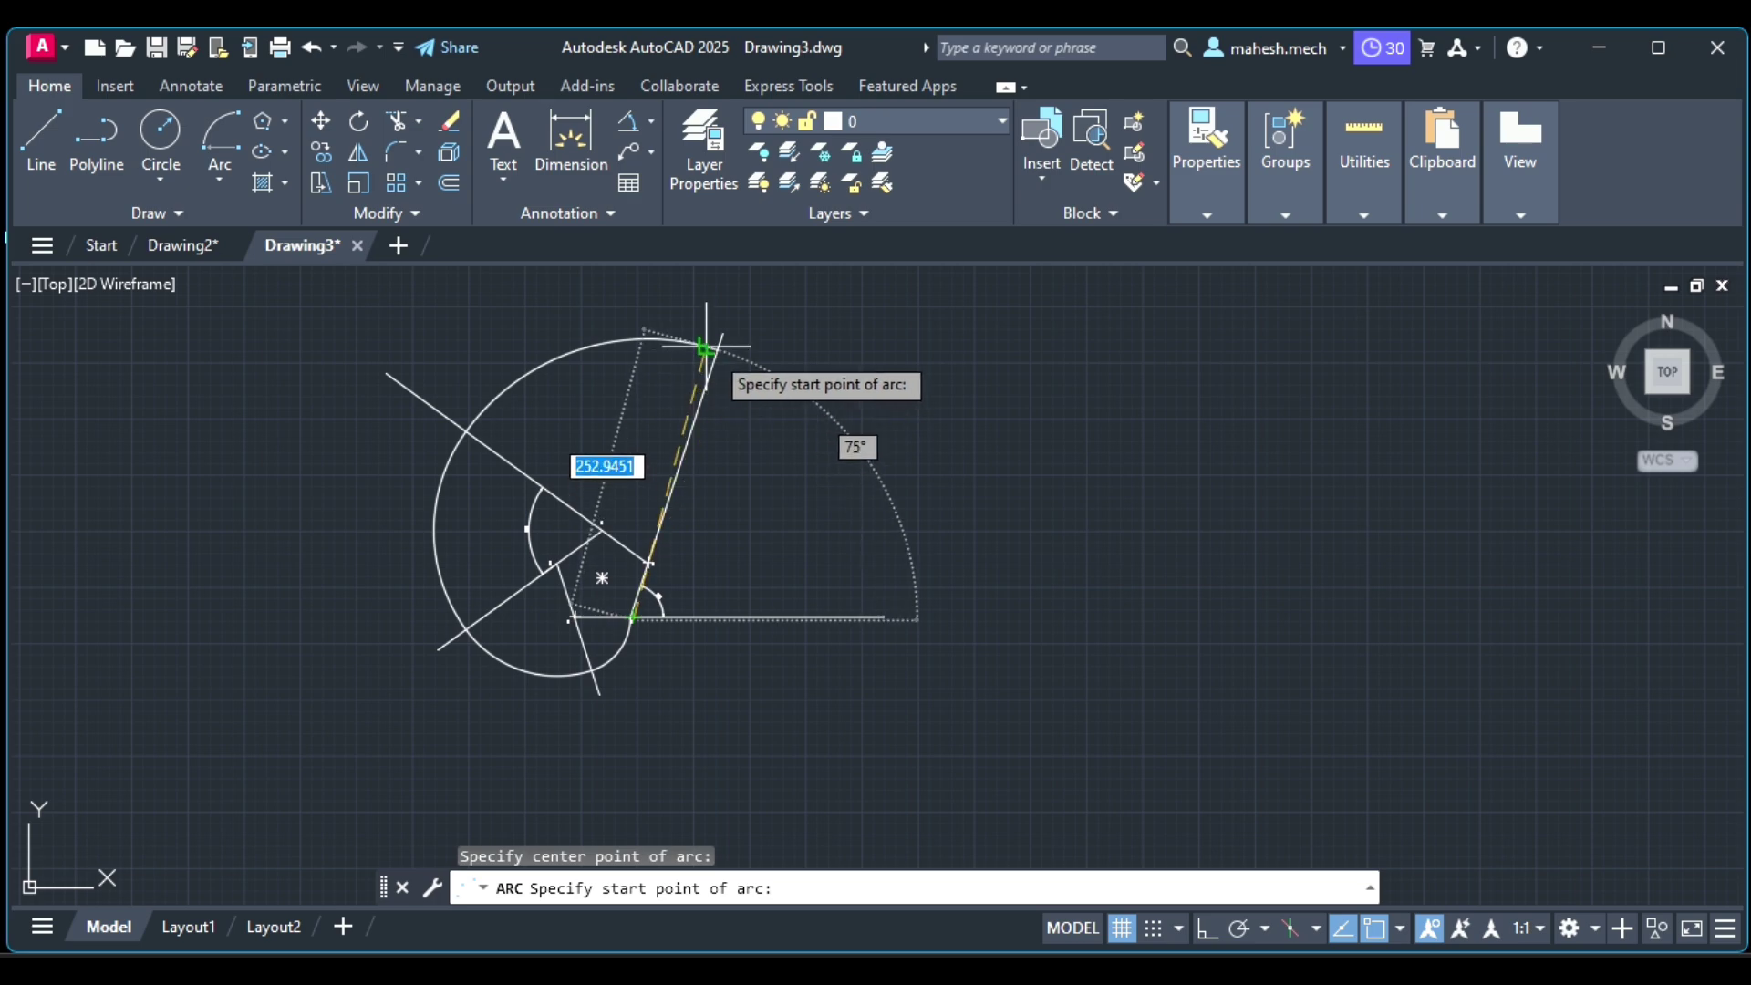
left_click(718, 350)
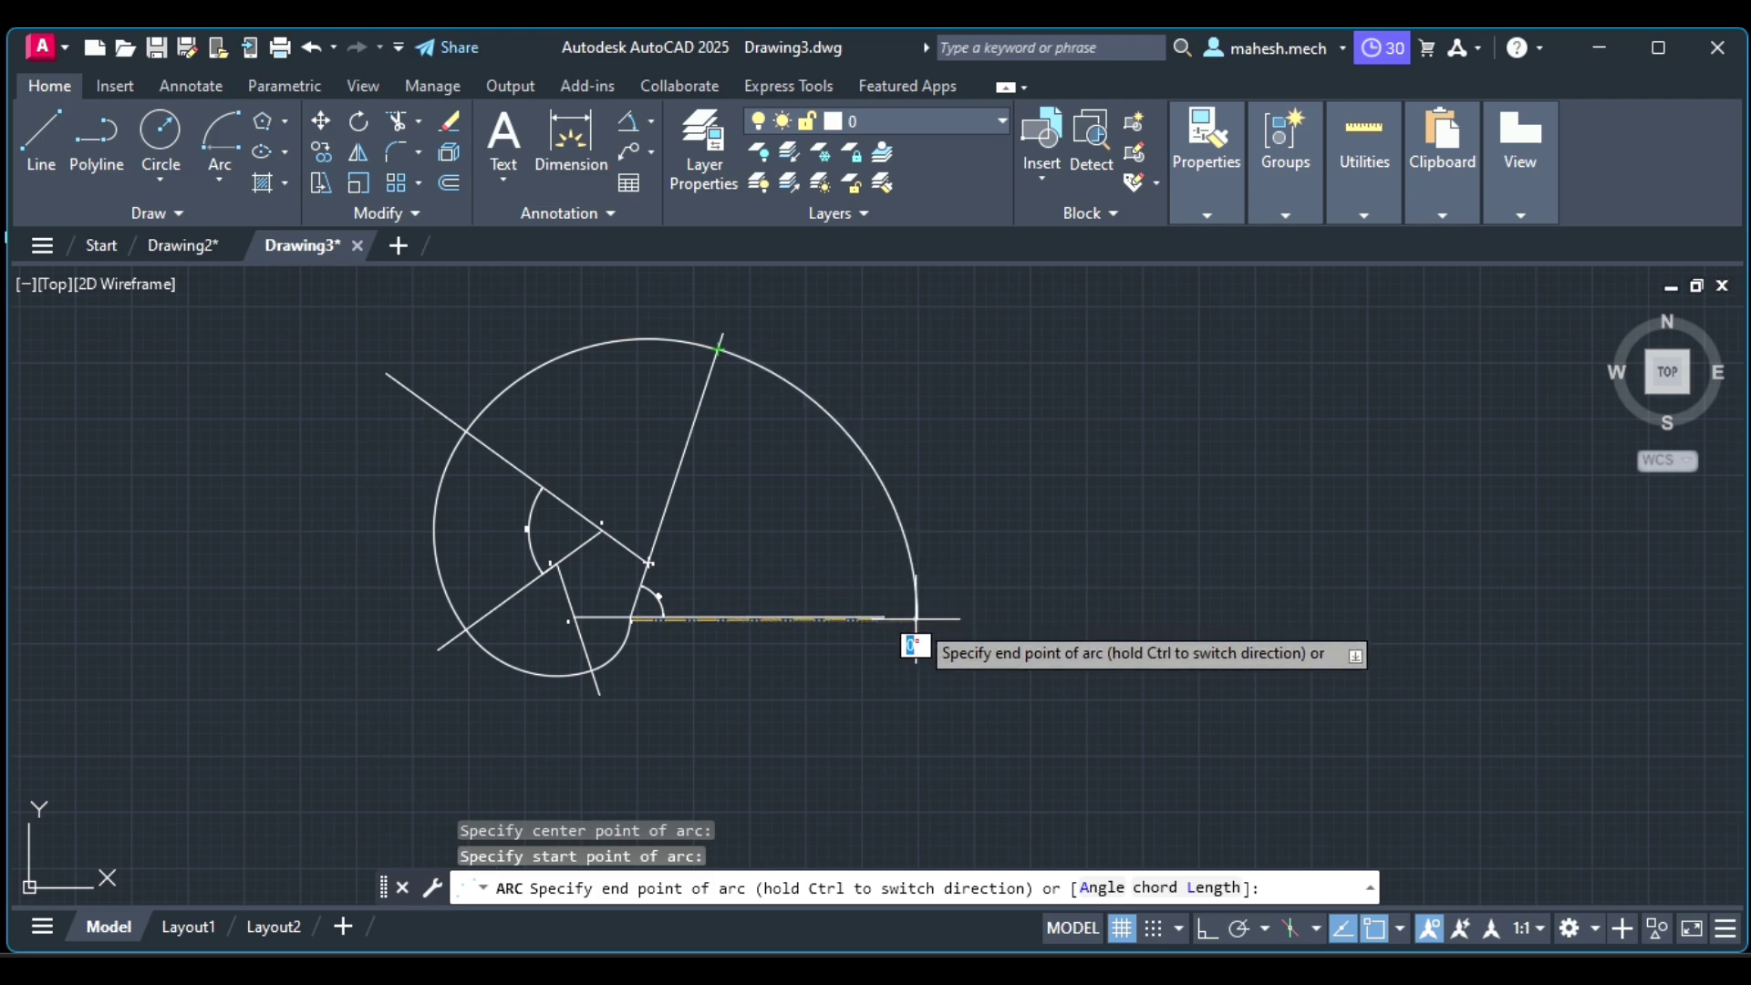
left_click(916, 621)
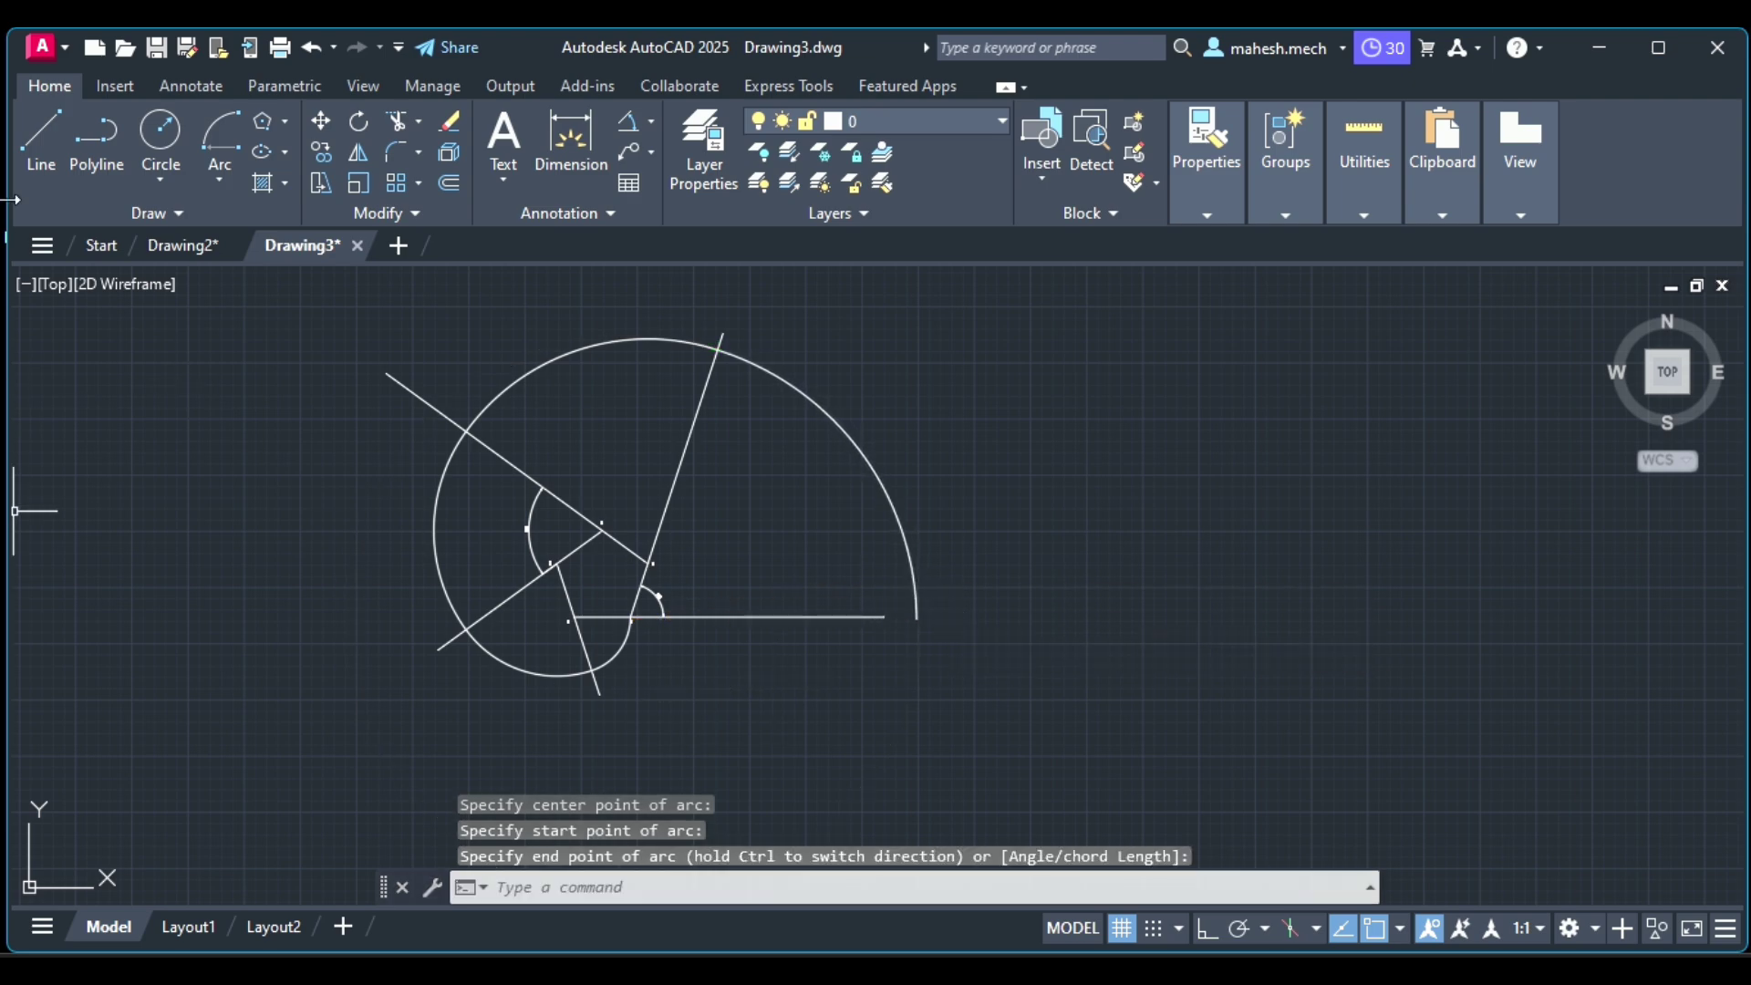
Extend the horizontal base line with a line running past the final arc's end
left_click(41, 137)
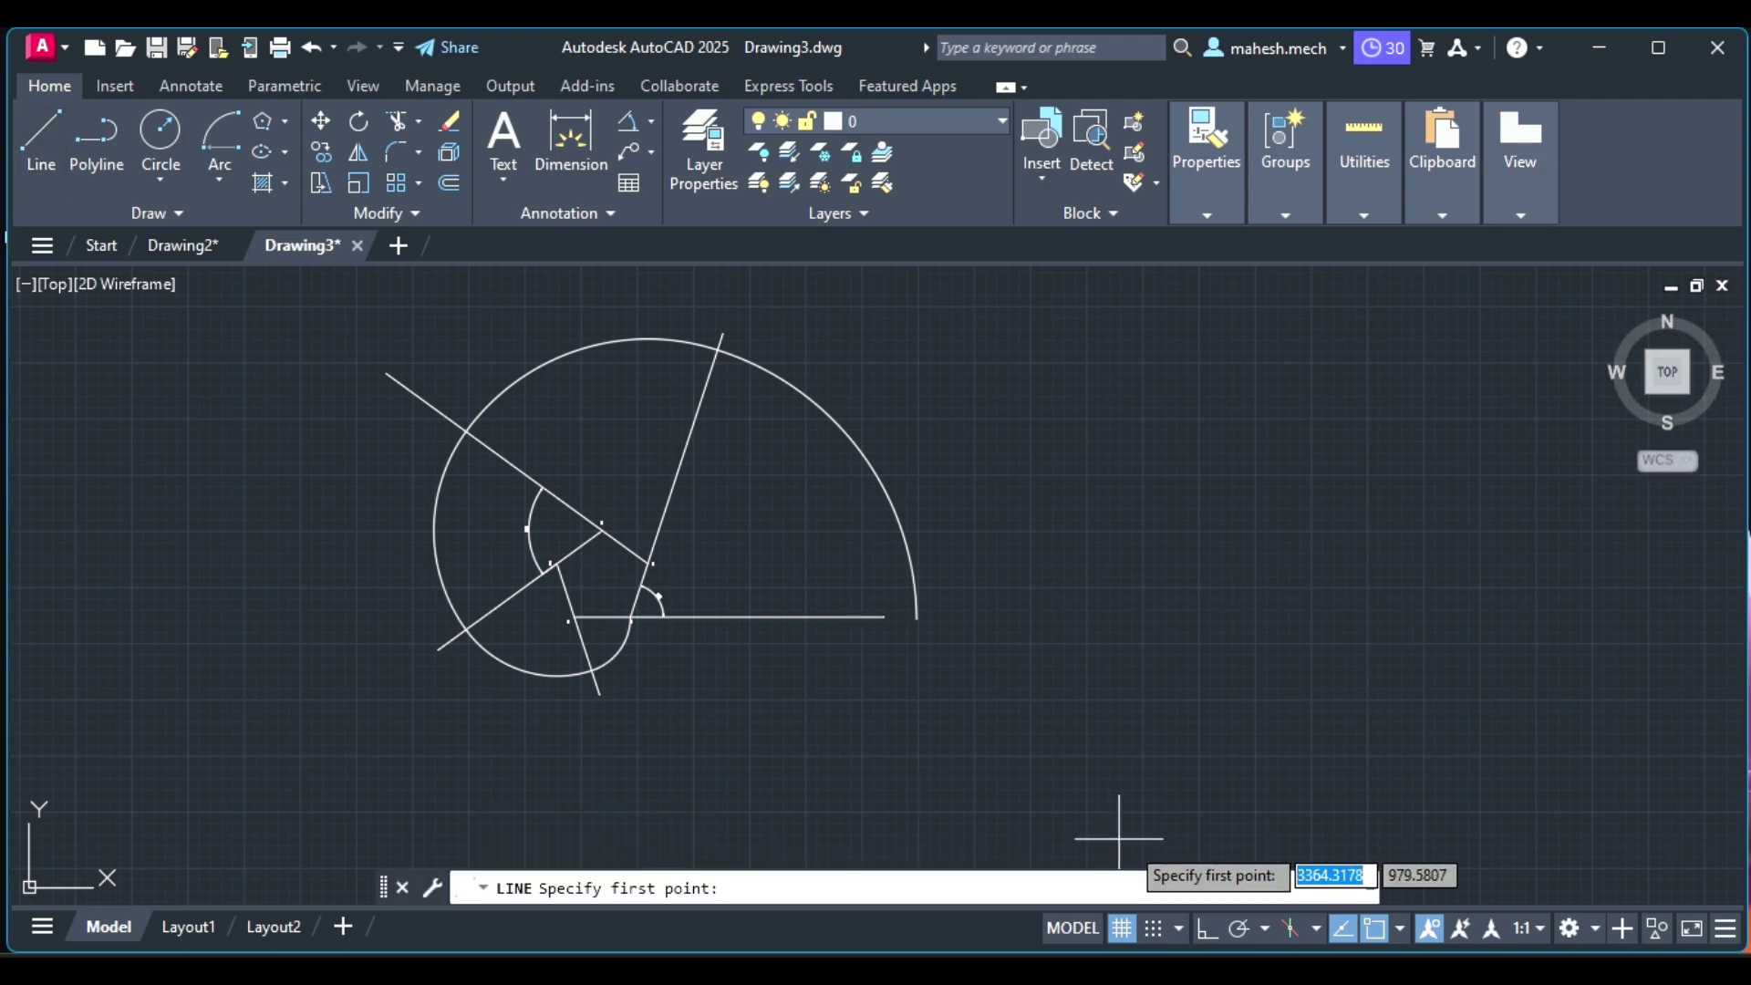
left_click(886, 617)
left_click(1007, 616)
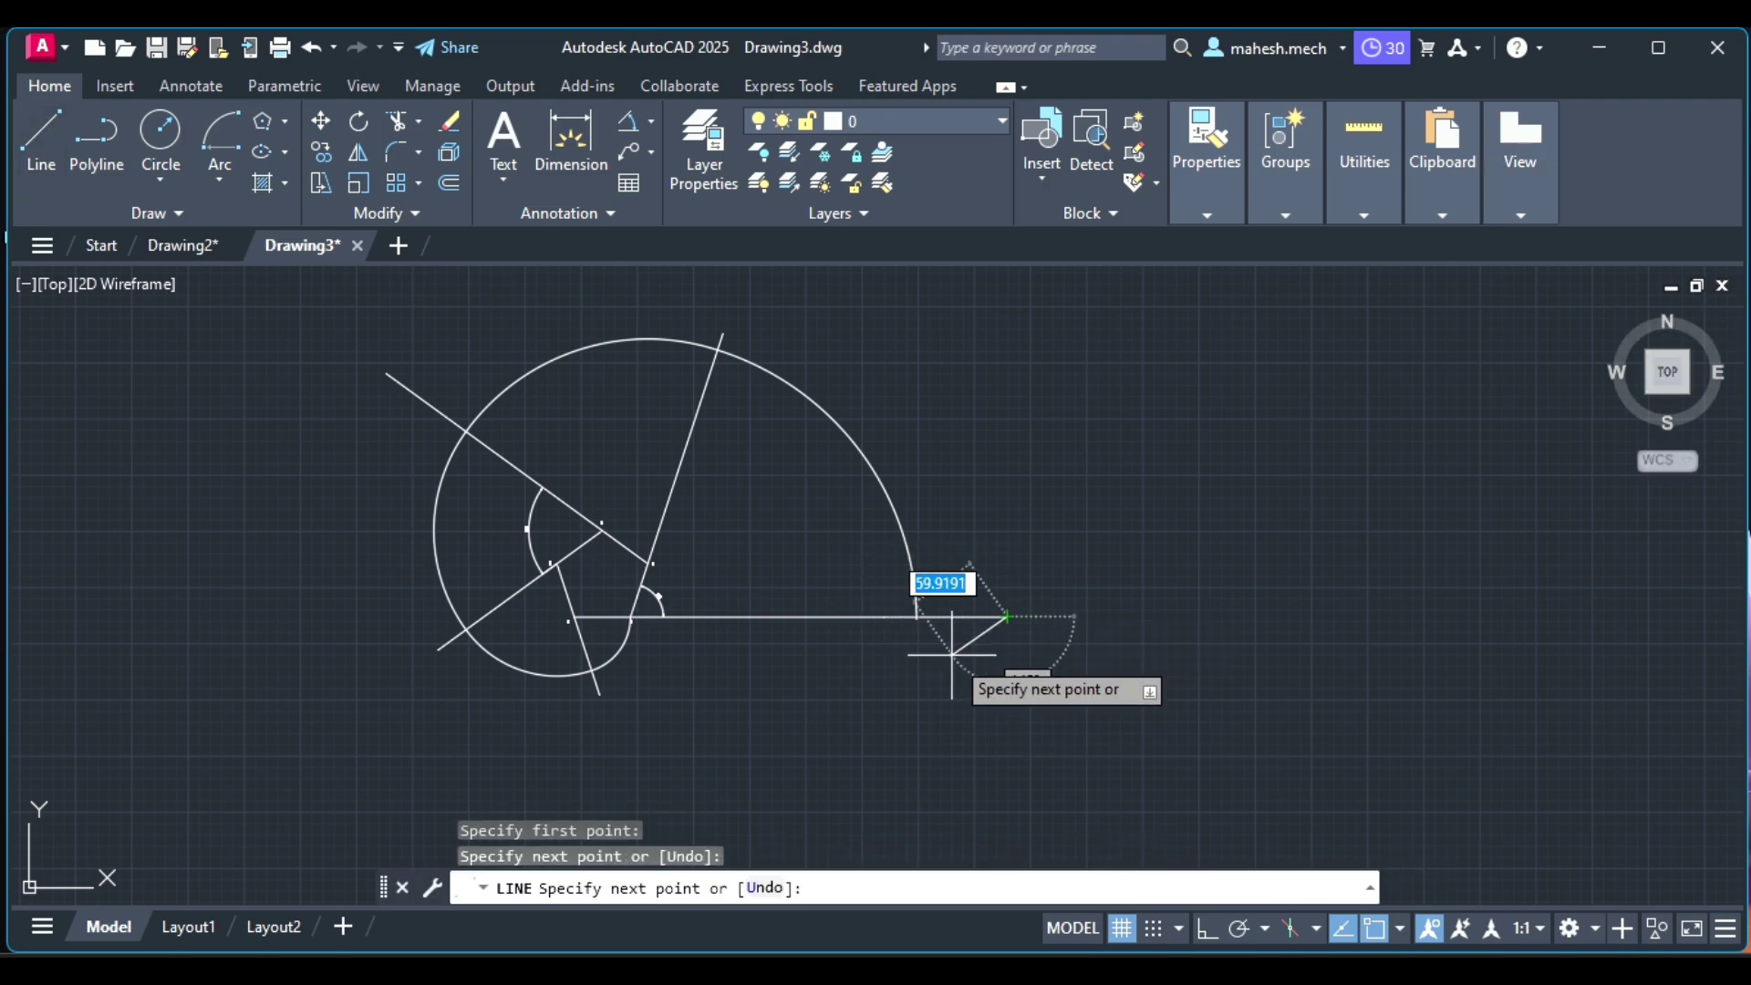
key("Escape")
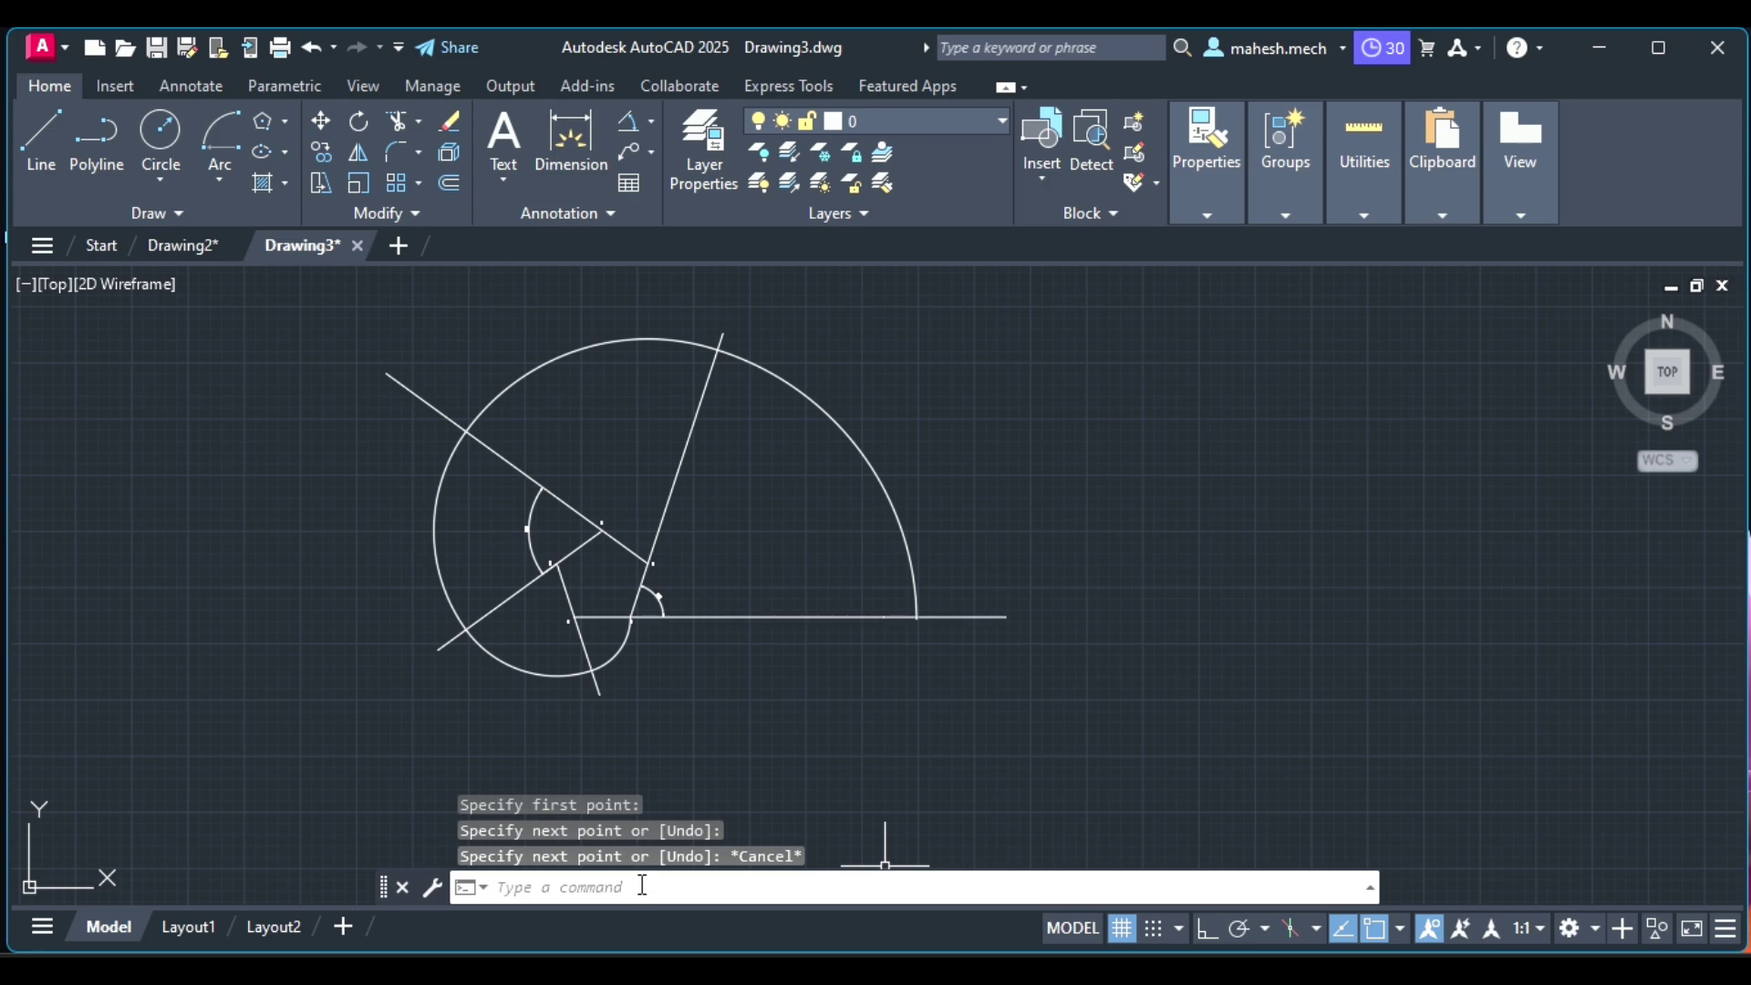
left_click(541, 865)
Trim with all objects as cutting edges: the line end past the arc, the base line and arc tail
key("Escape")
type("TRIM")
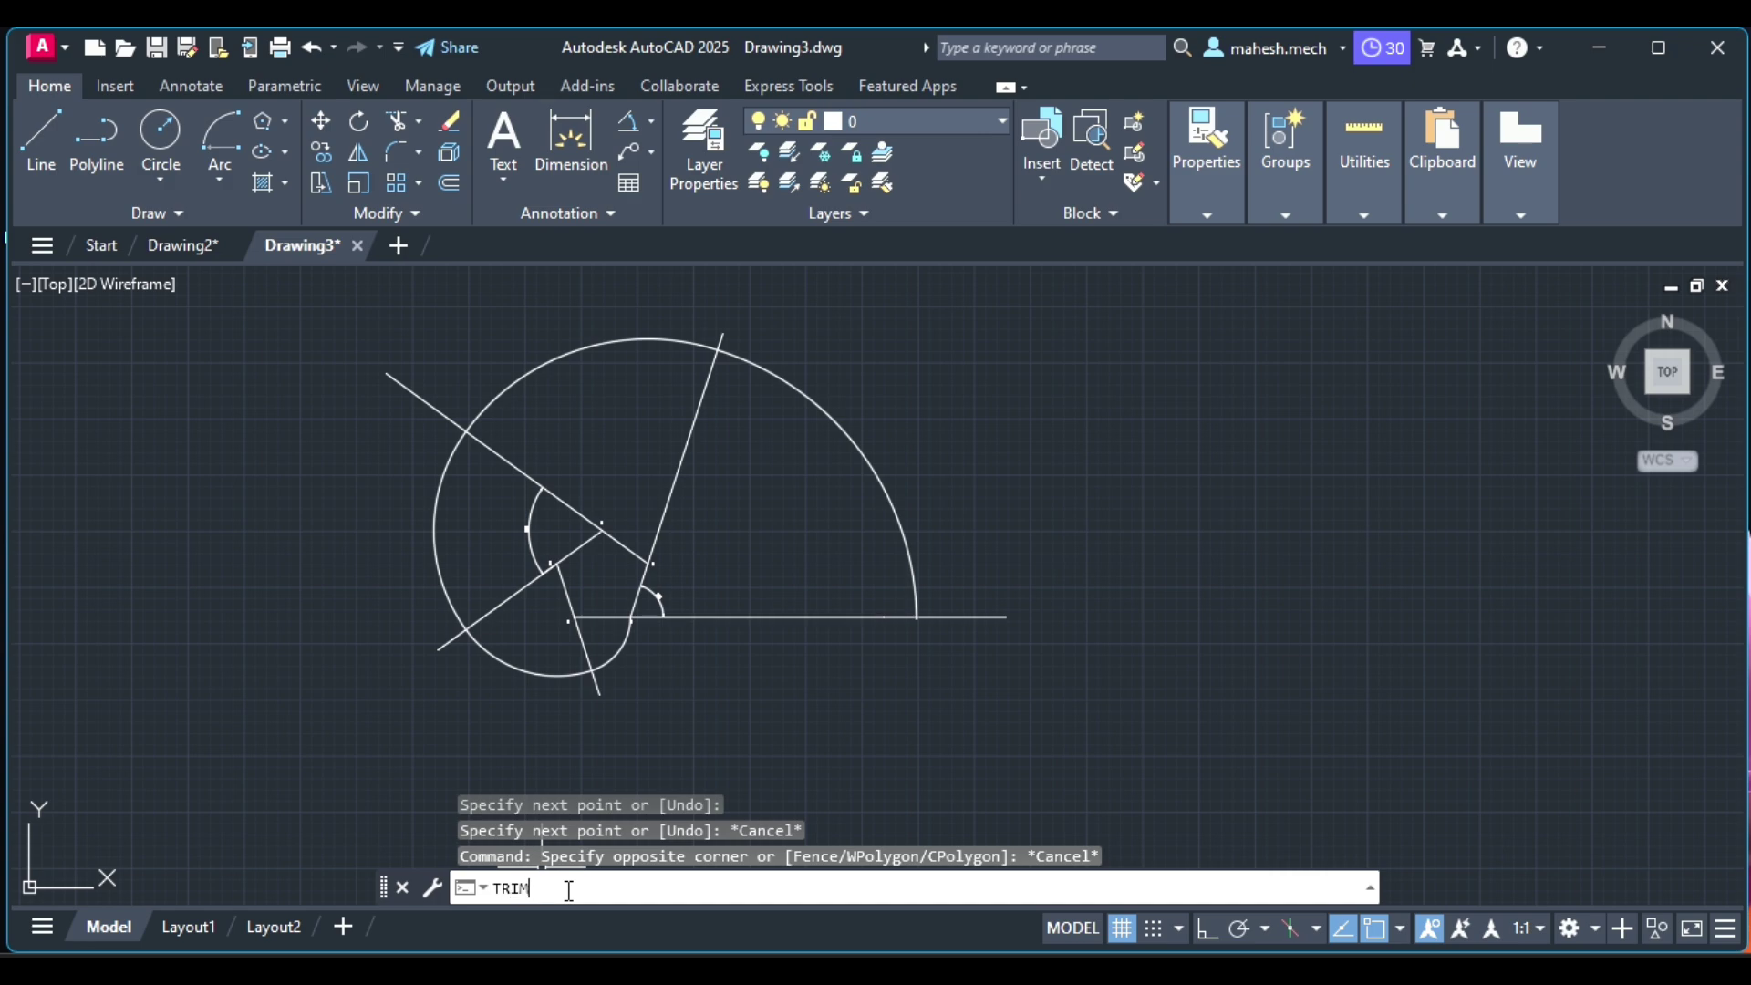
key("Return")
scroll(447, 639, "up", 4)
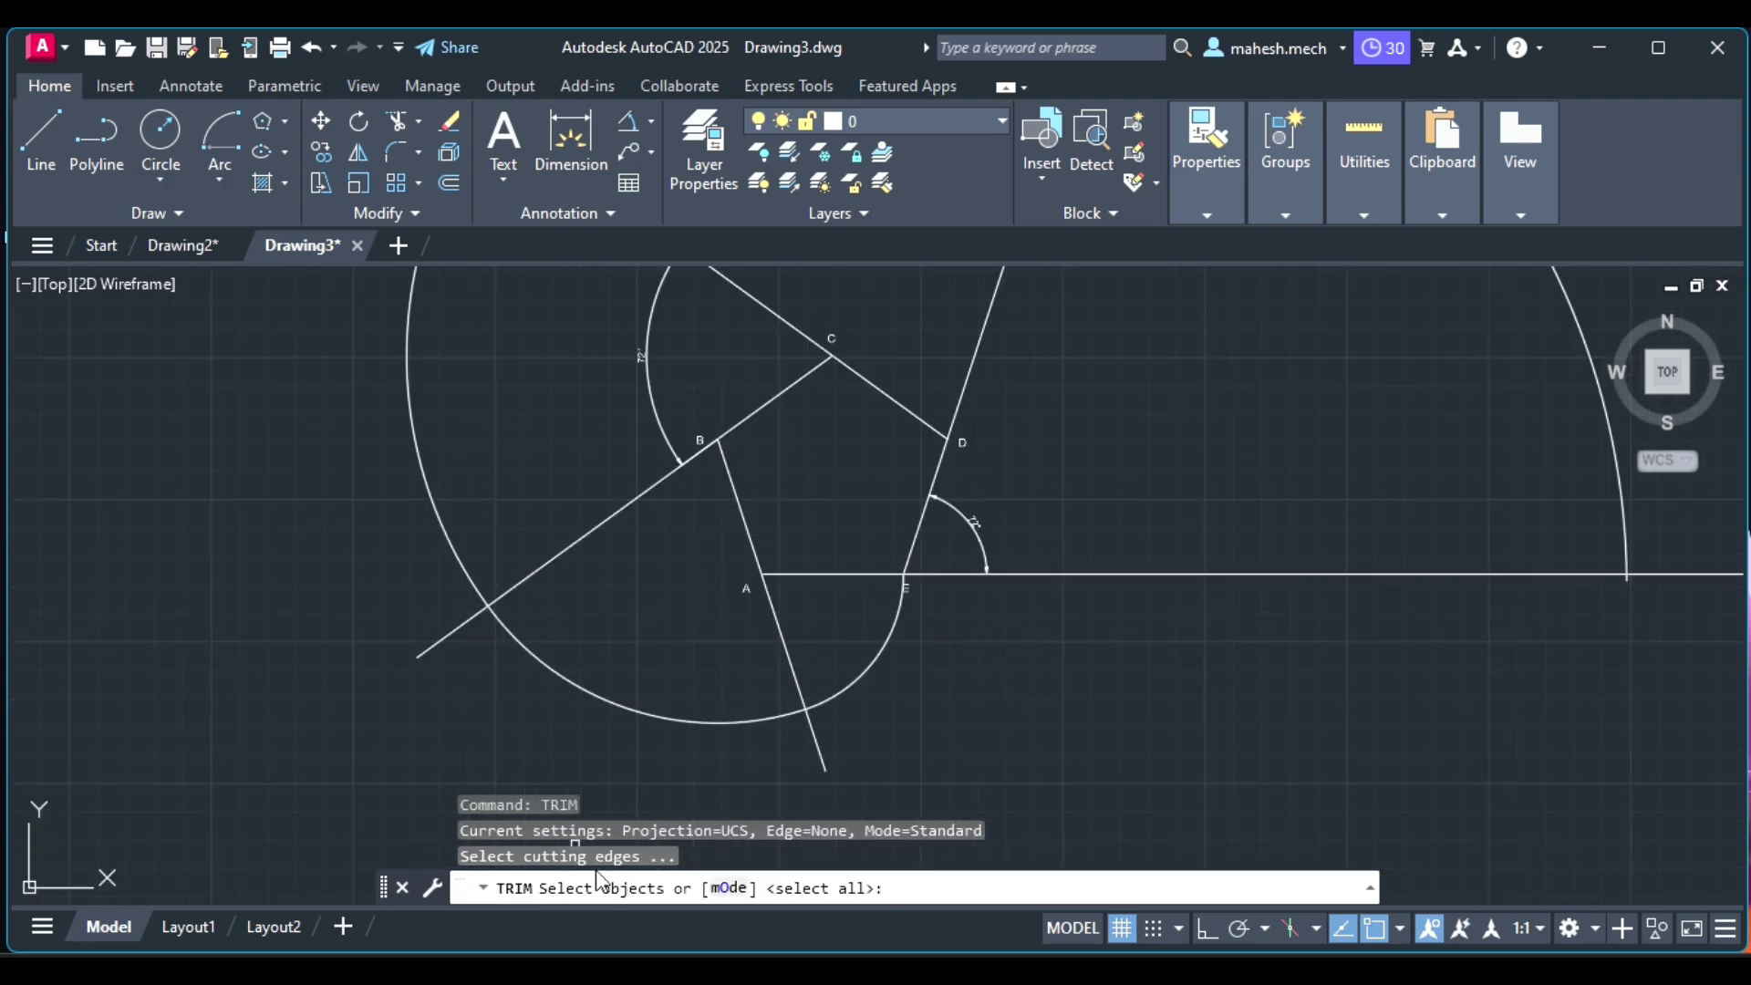
key("Return")
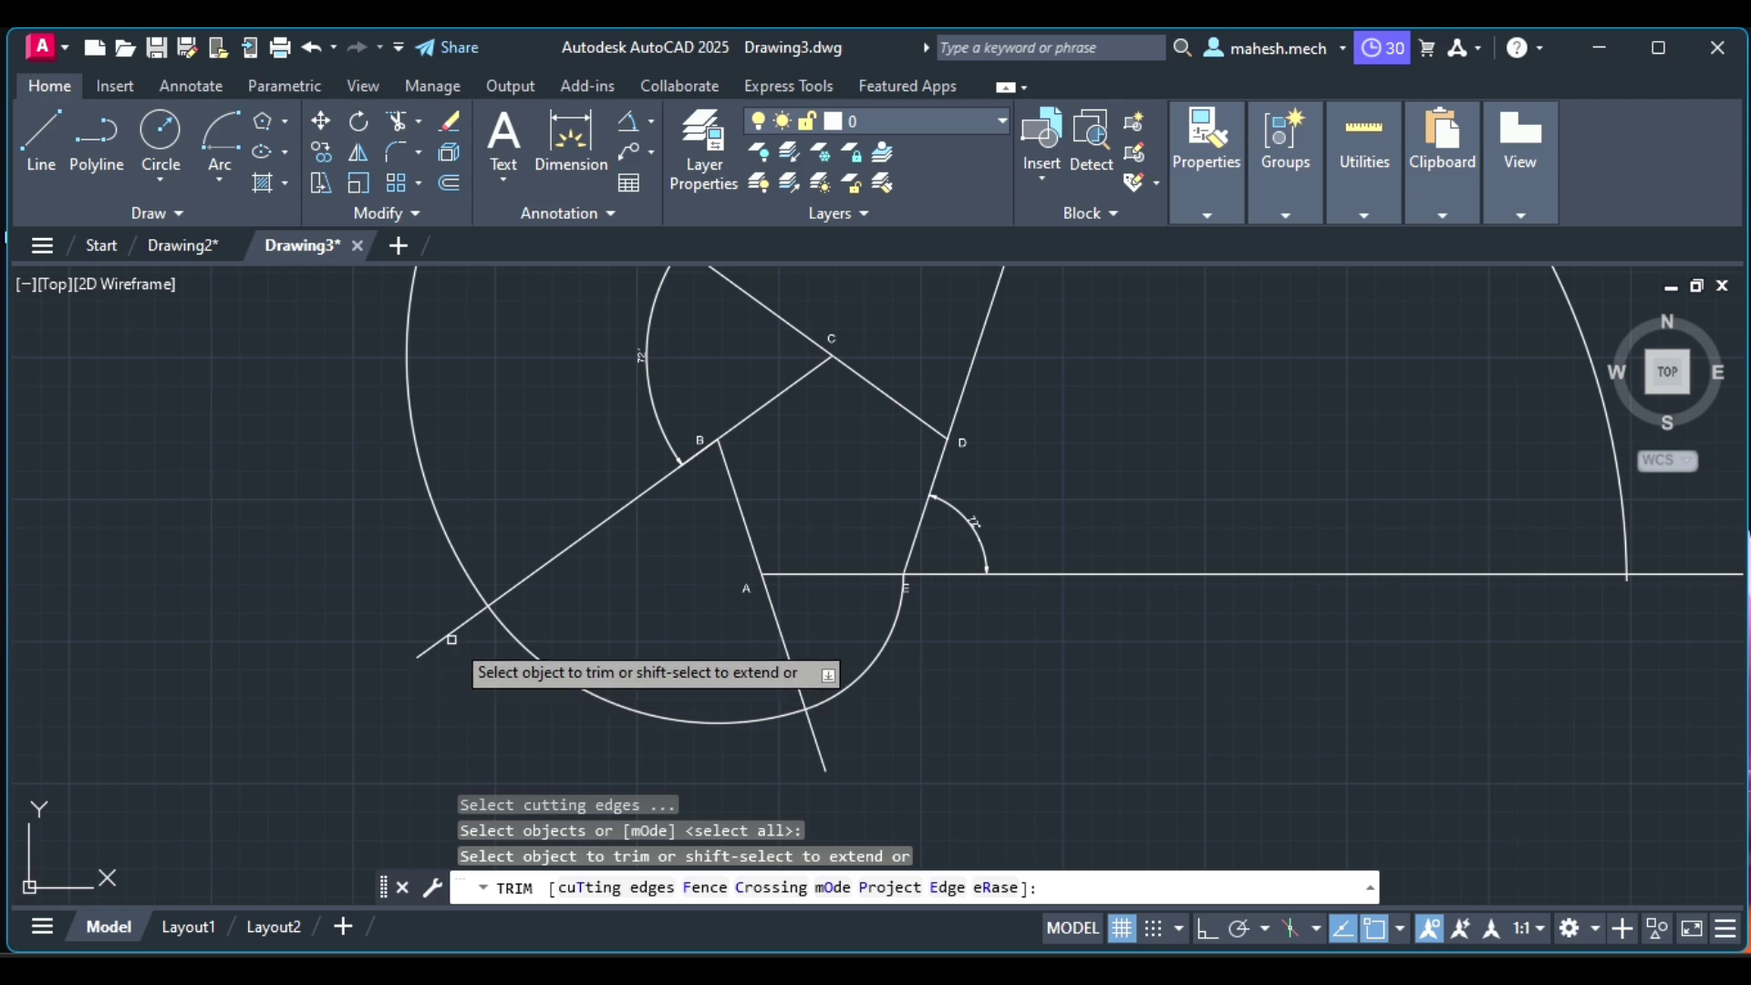
left_click(817, 737)
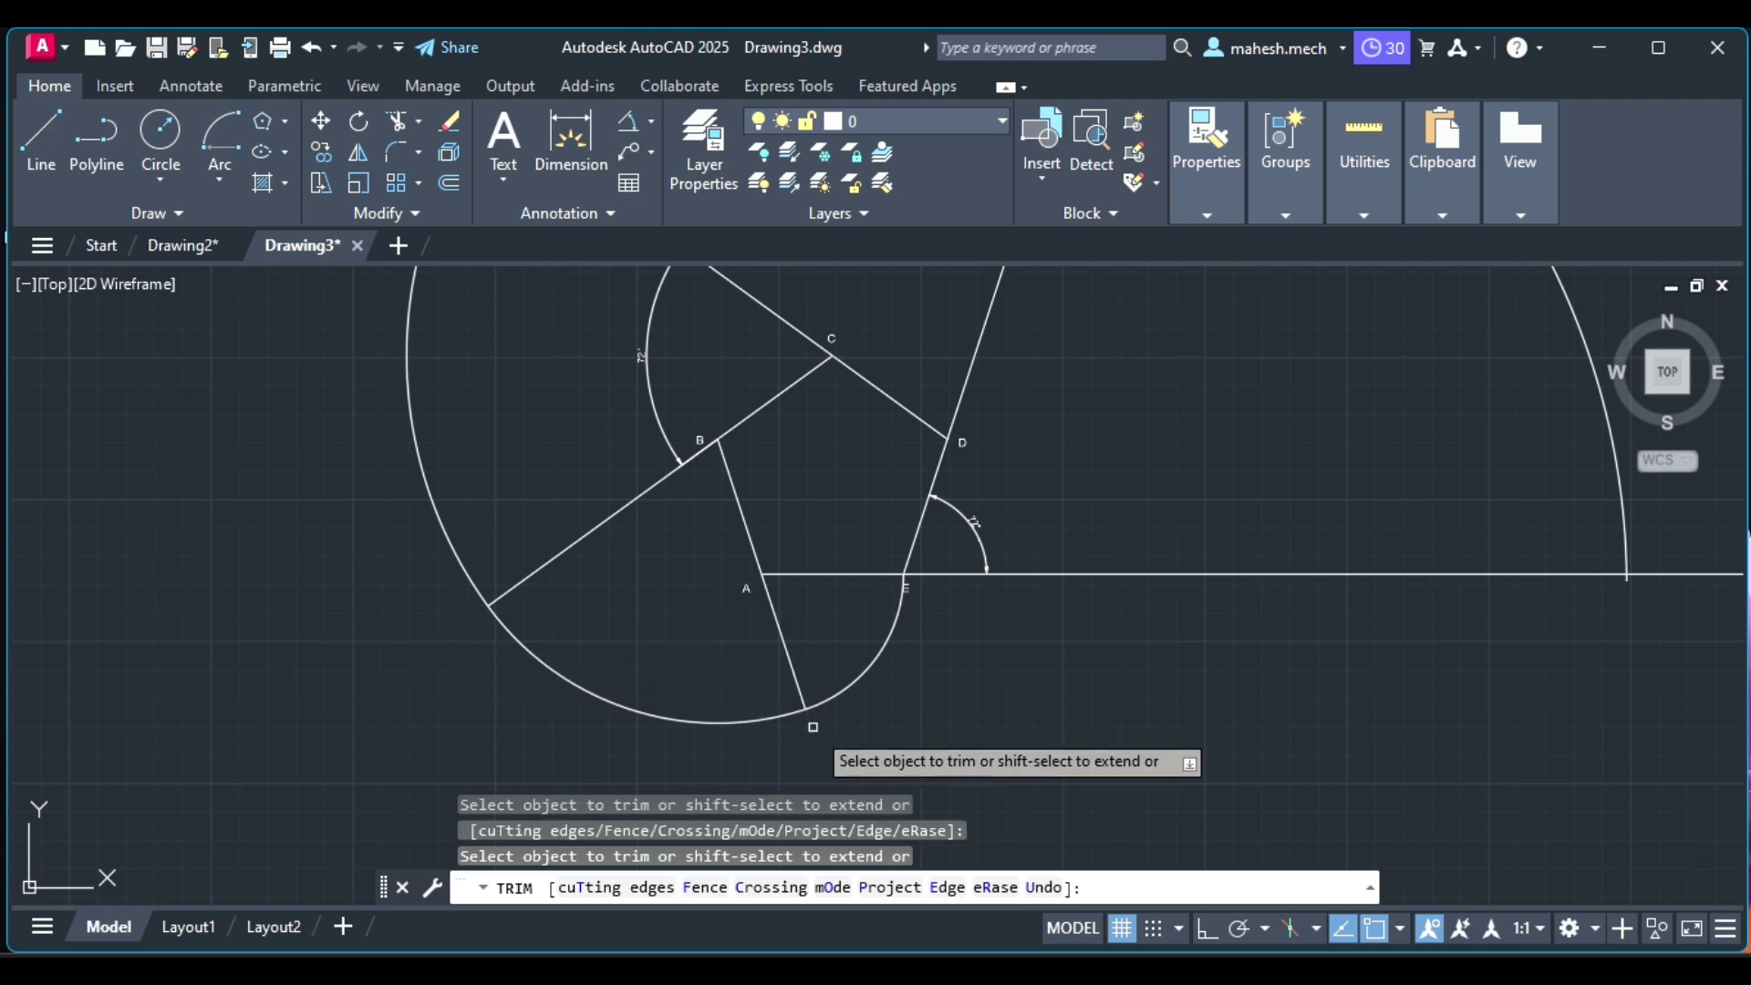
scroll(1696, 611, "up", 3)
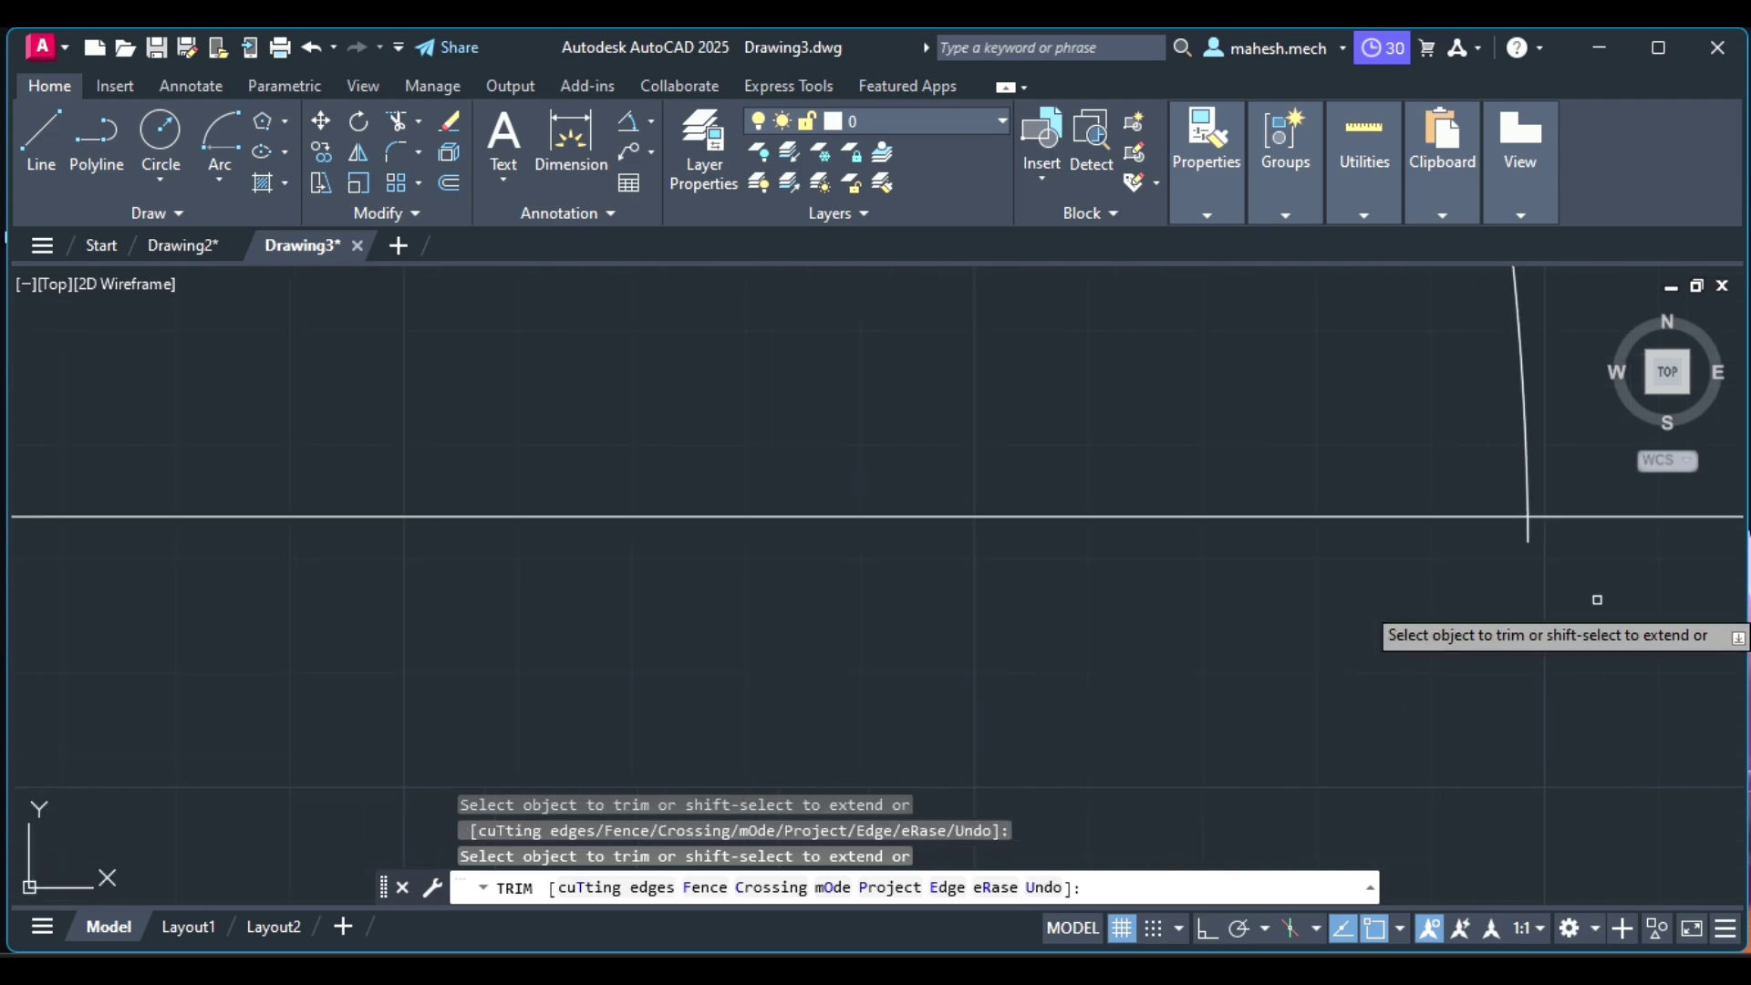
left_click(1532, 526)
left_click(1592, 516)
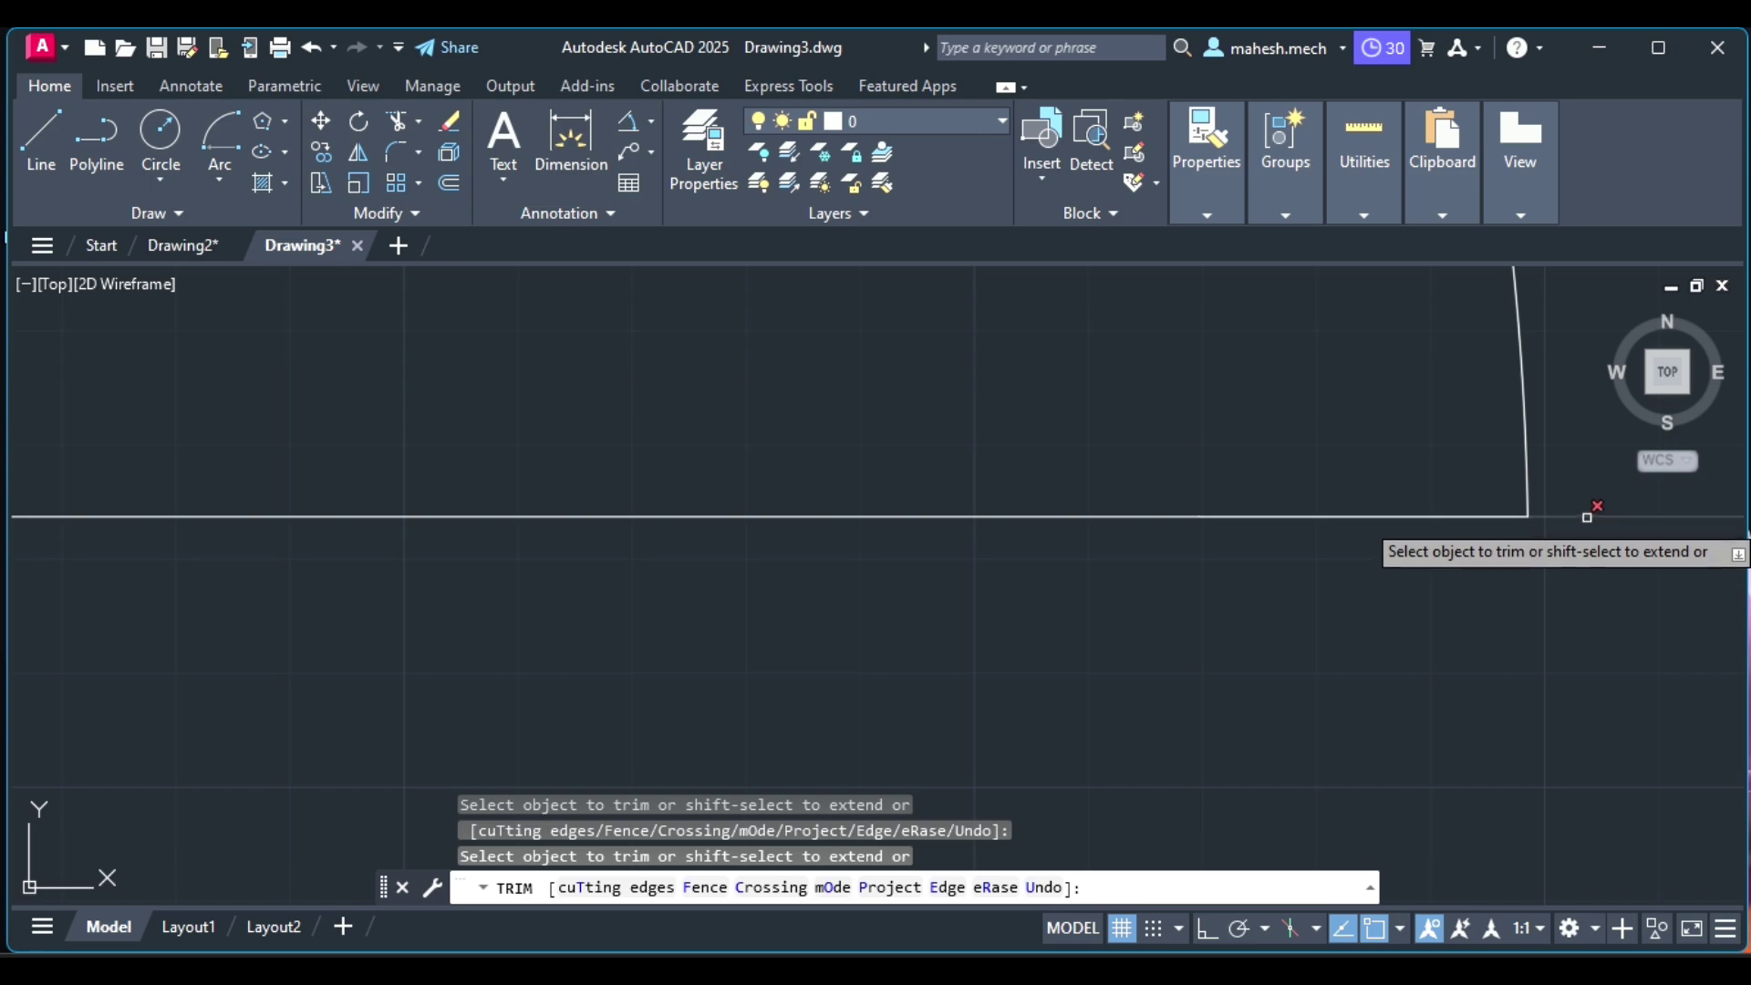
Trim the remaining line end past the outer arc and finish trimming, leaving clean spiral corners
scroll(1585, 522, "down", 3)
scroll(1317, 638, "down", 3)
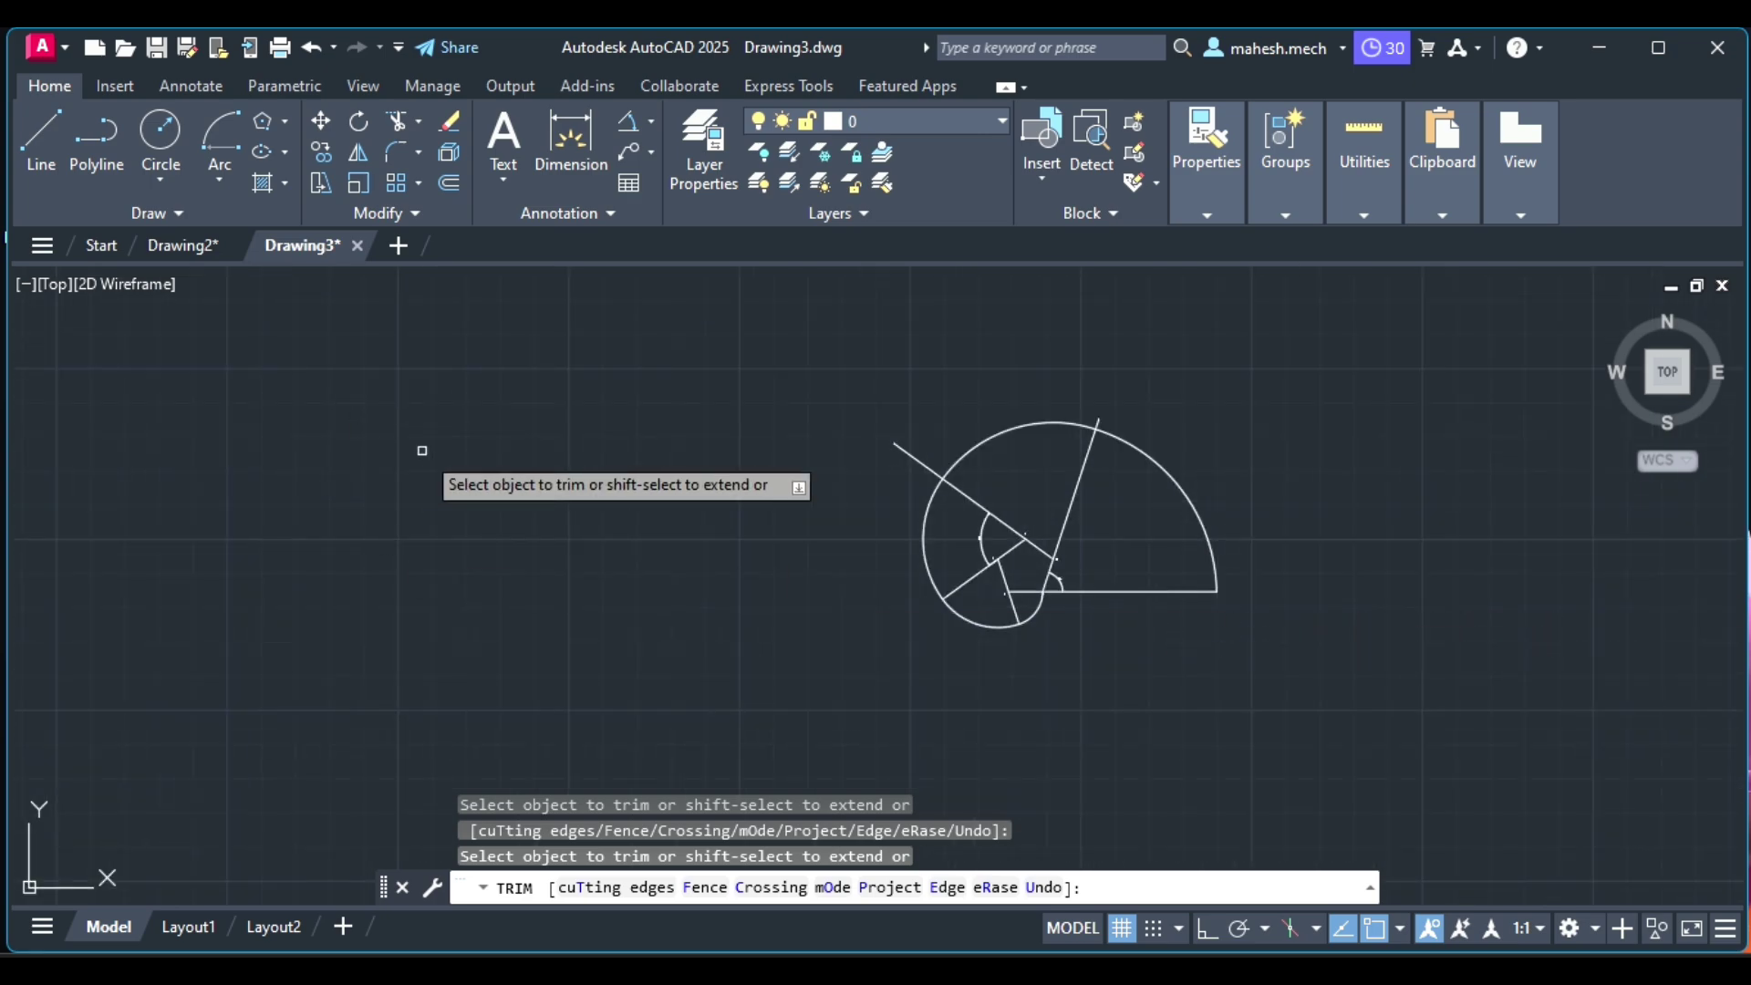
left_click(896, 443)
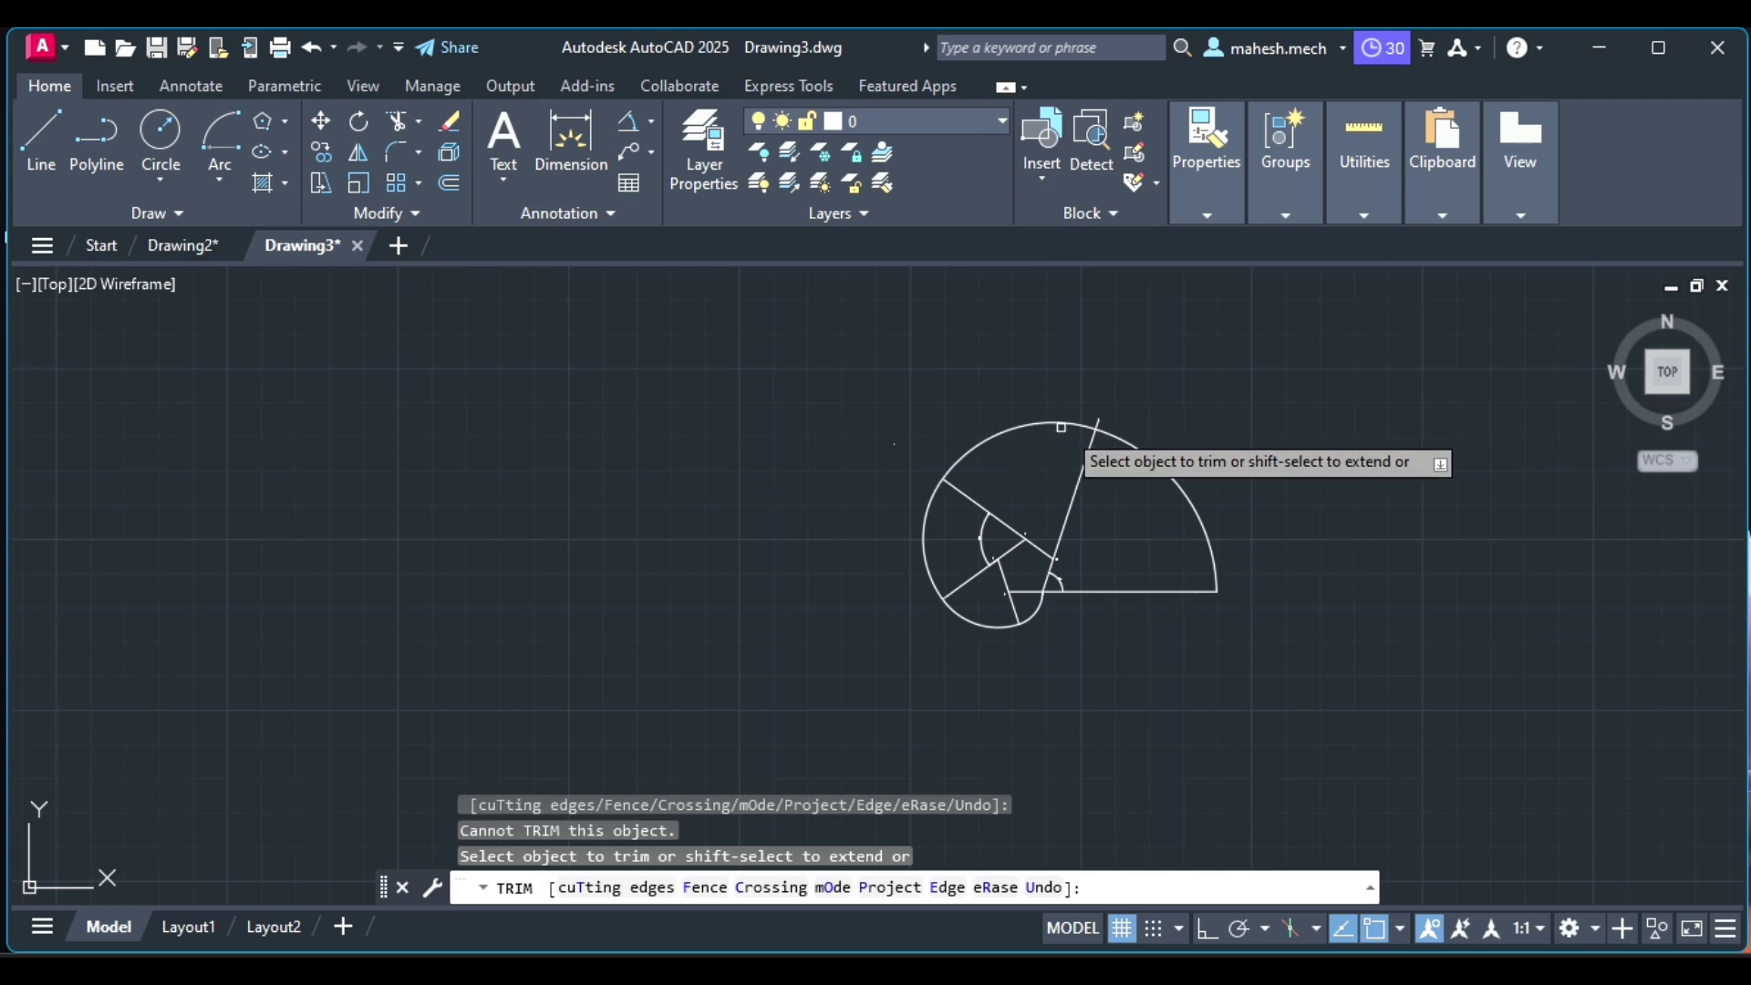
left_click(1081, 423)
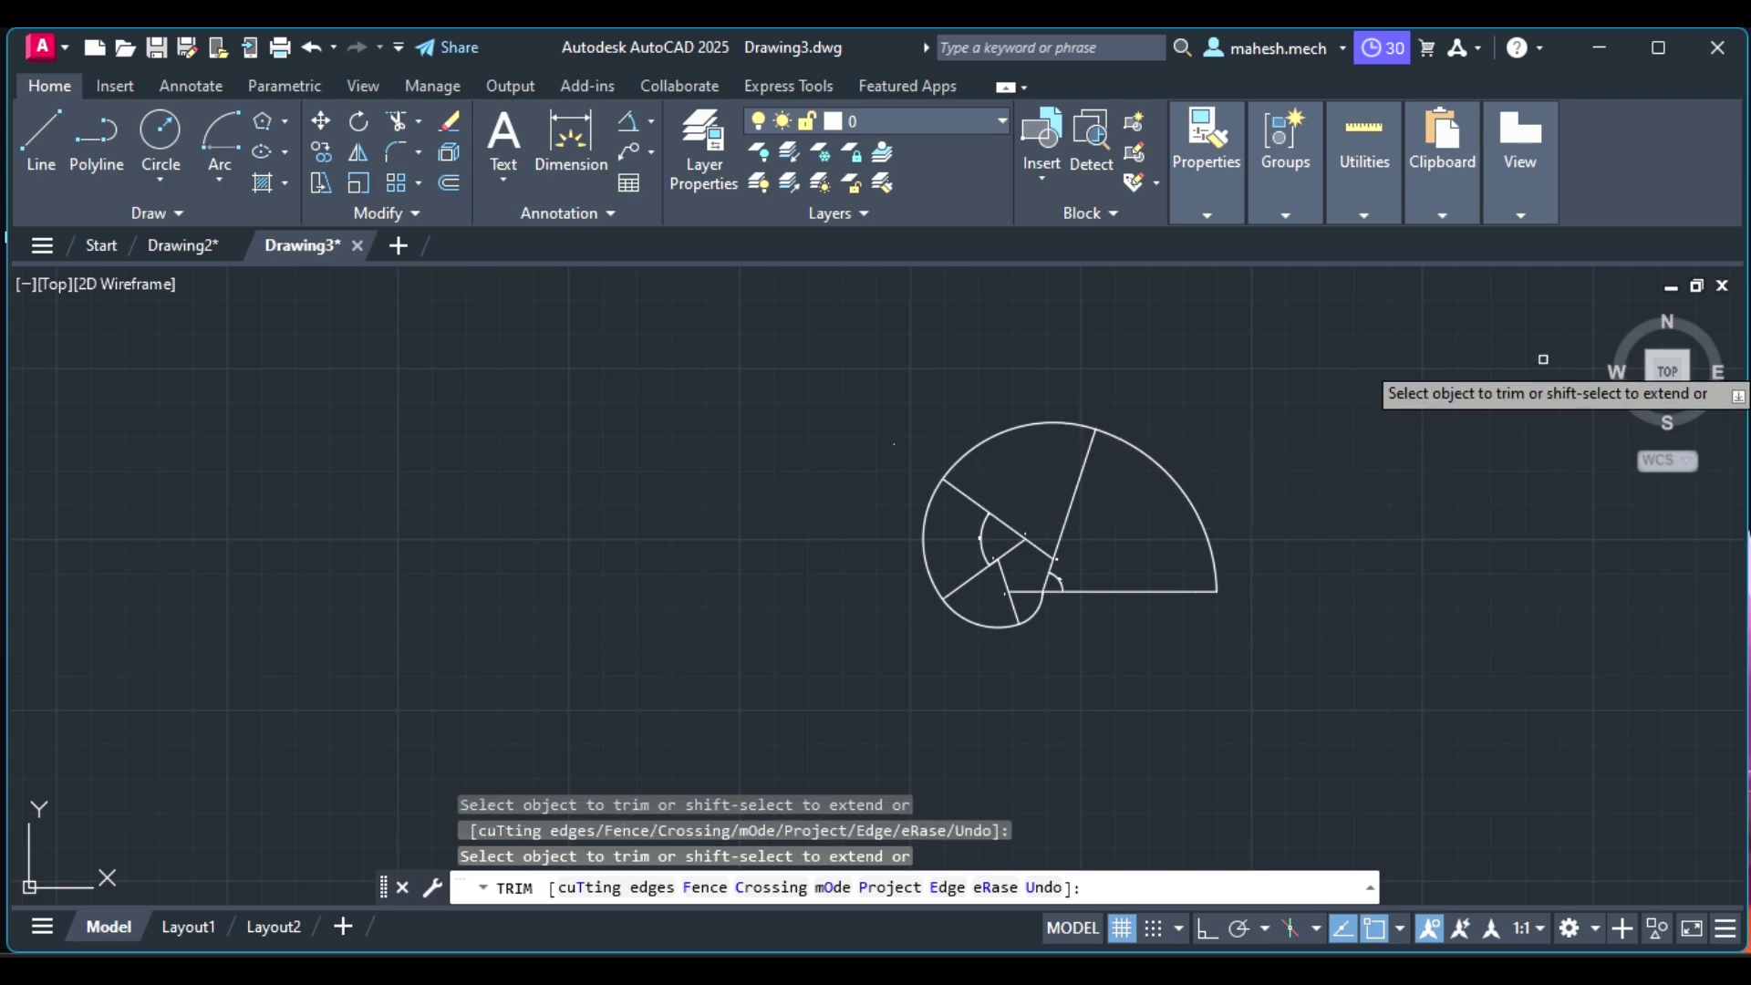
scroll(1220, 455, "up", 4)
key("Escape")
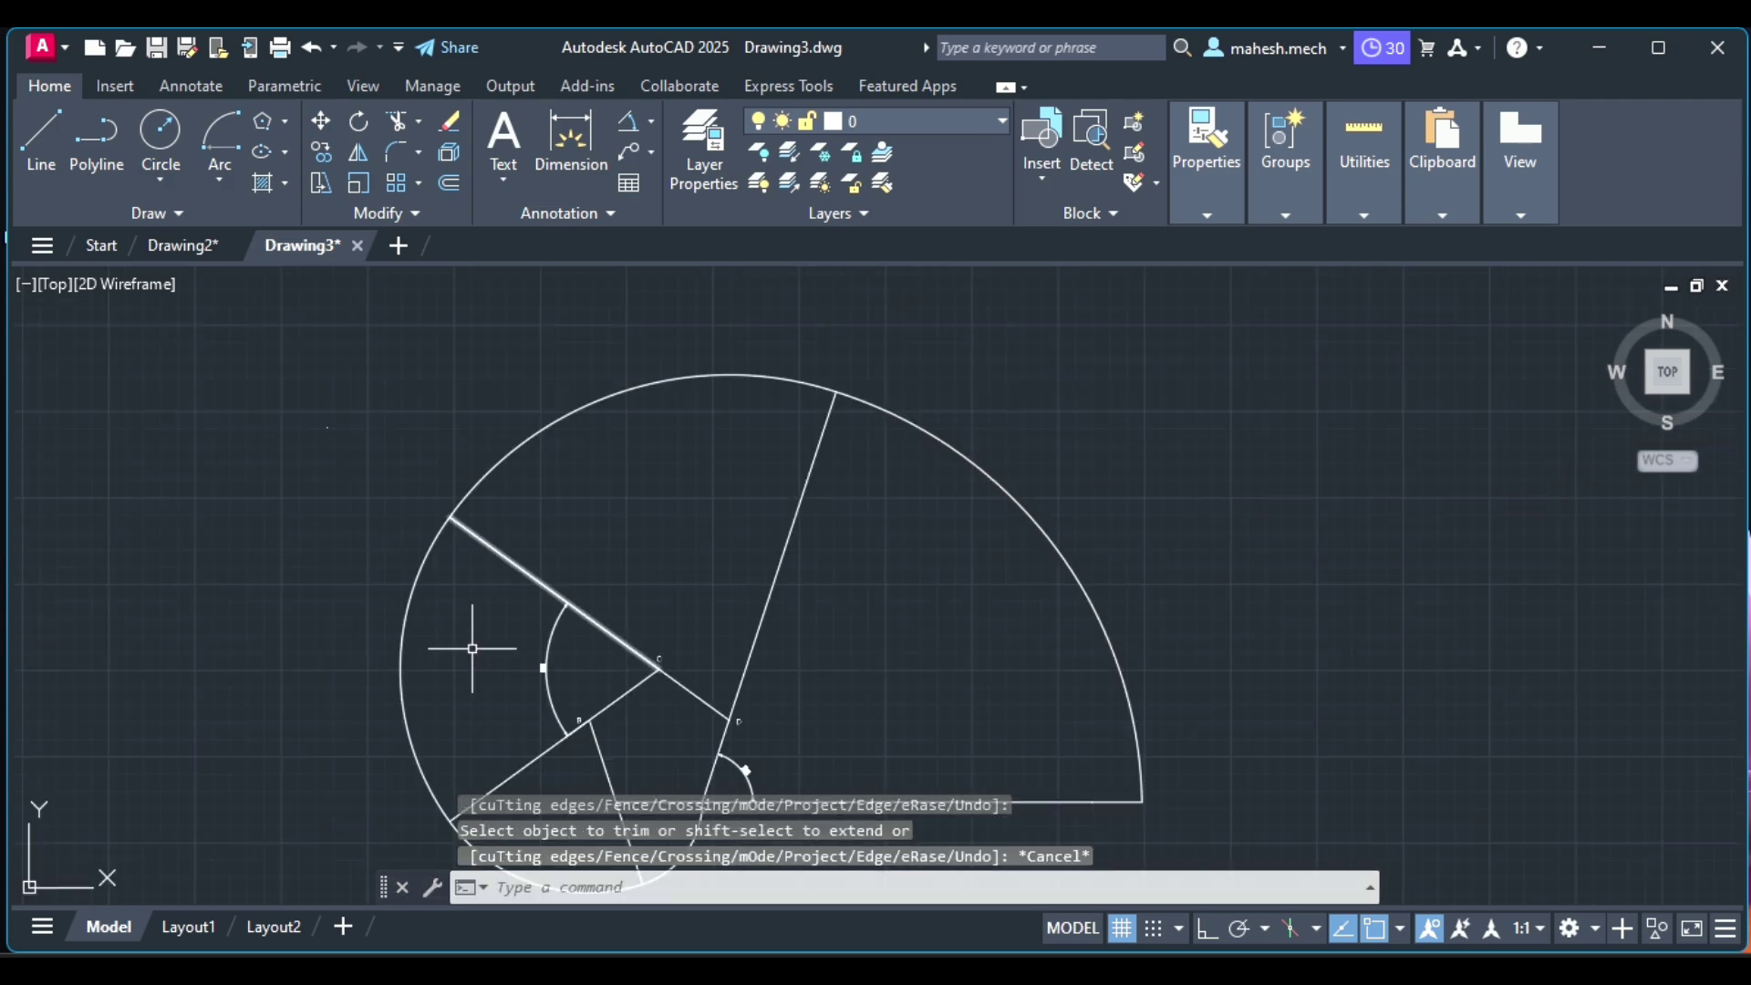
scroll(347, 769, "down", 3)
scroll(393, 722, "up", 3)
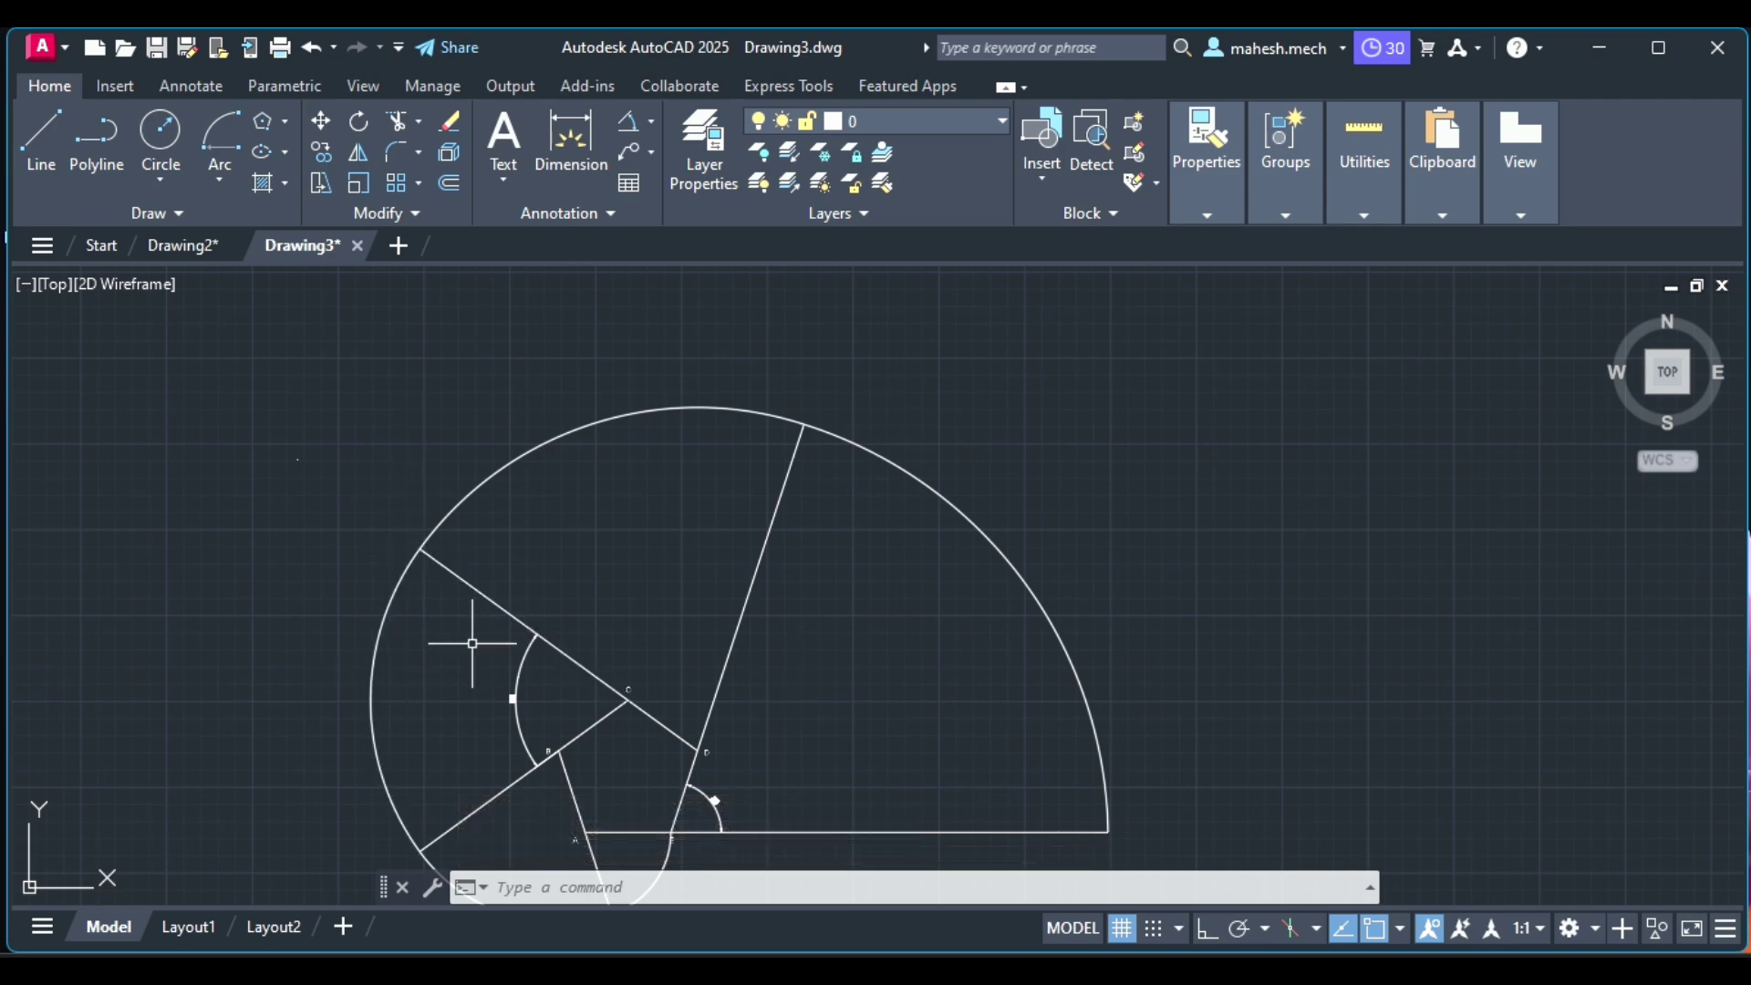
scroll(415, 692, "down", 2)
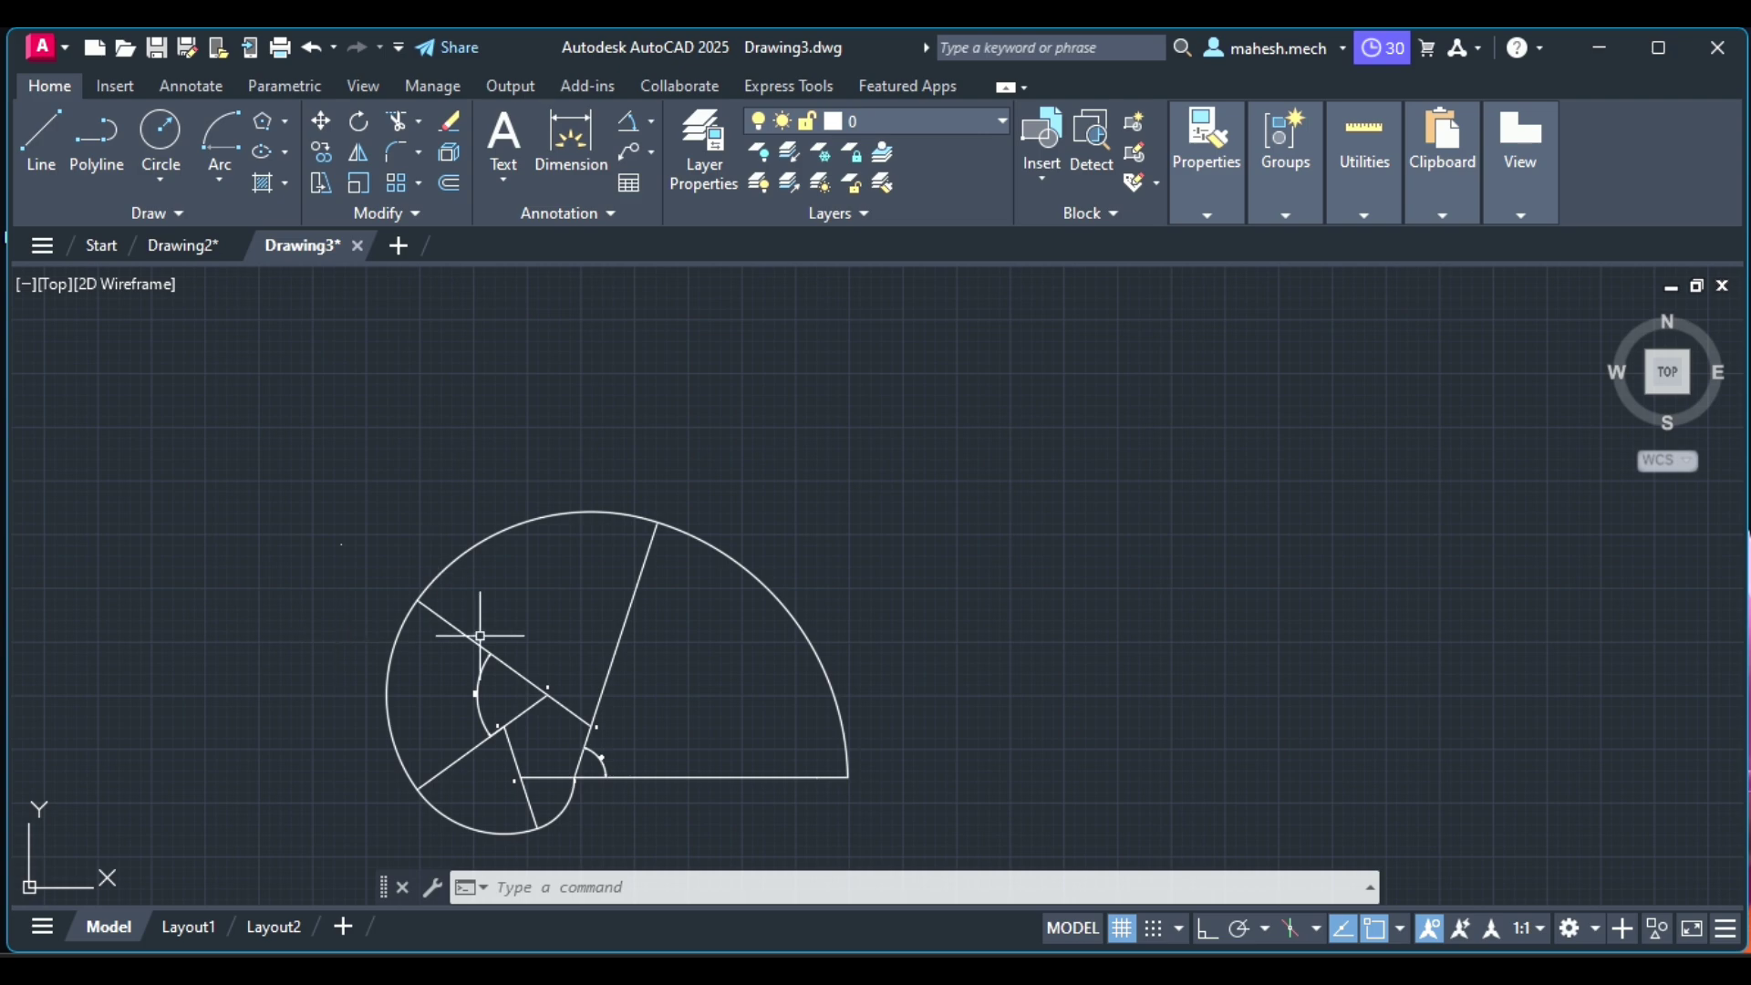
scroll(293, 653, "up", 2)
scroll(352, 606, "up", 2)
scroll(398, 617, "down", 2)
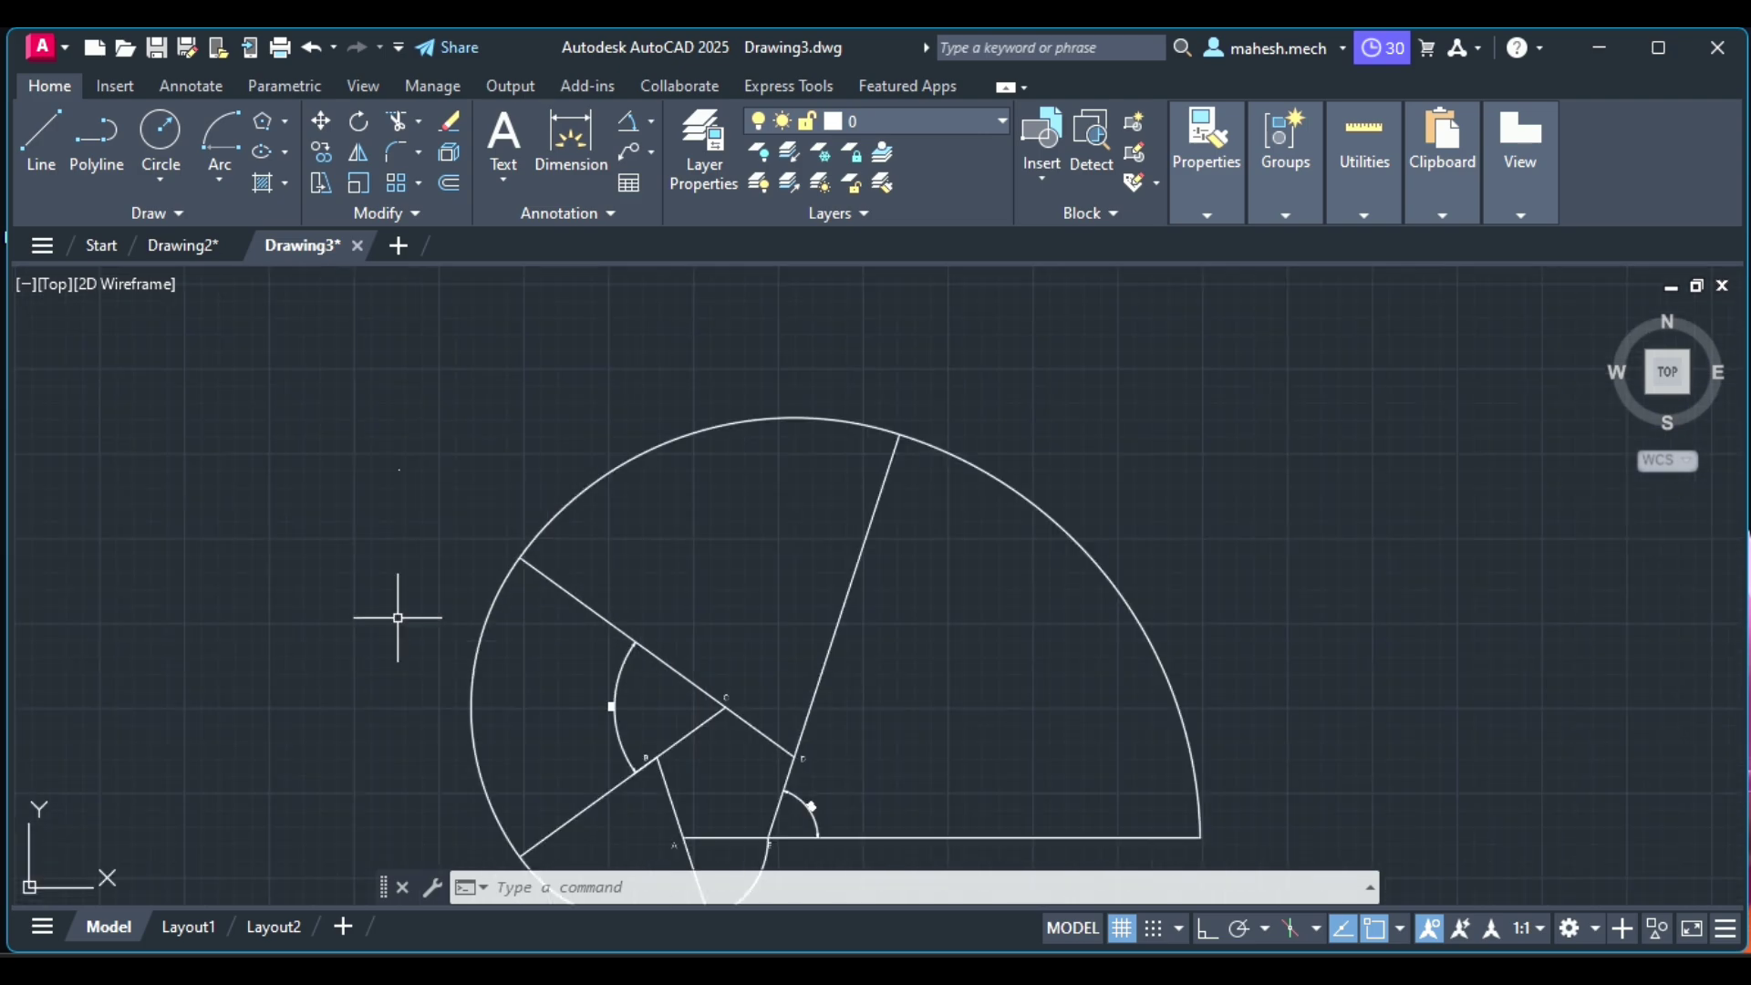